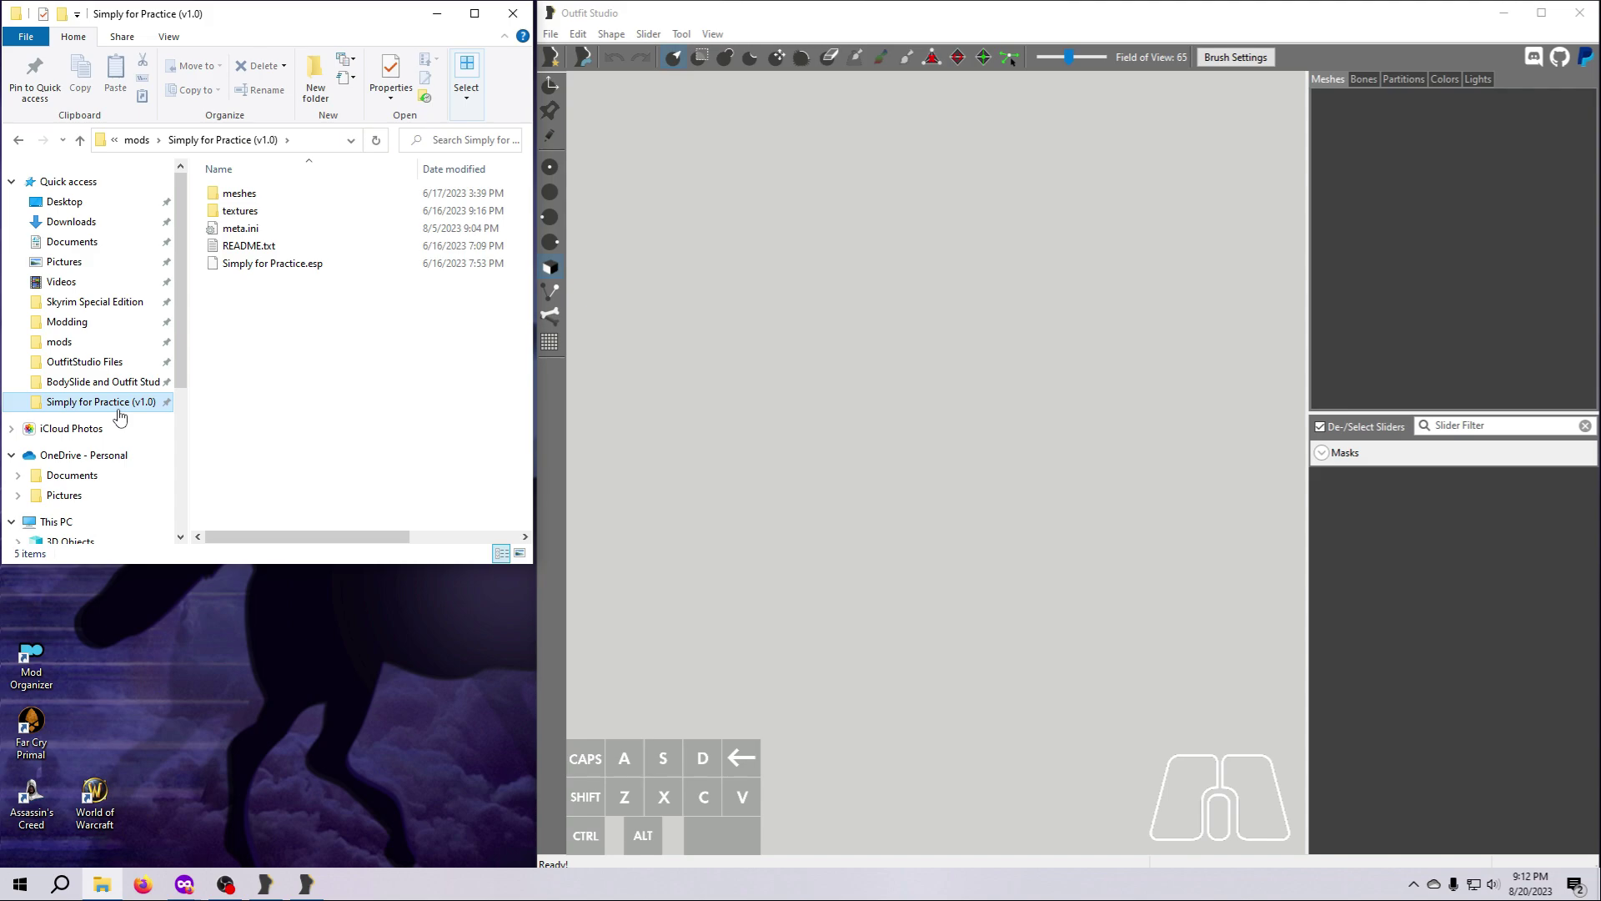
# Load pants_0.nif from the mod's meshes\simply_clothes\demo folder into Outfit Studio.
pyautogui.doubleClick(240, 194)
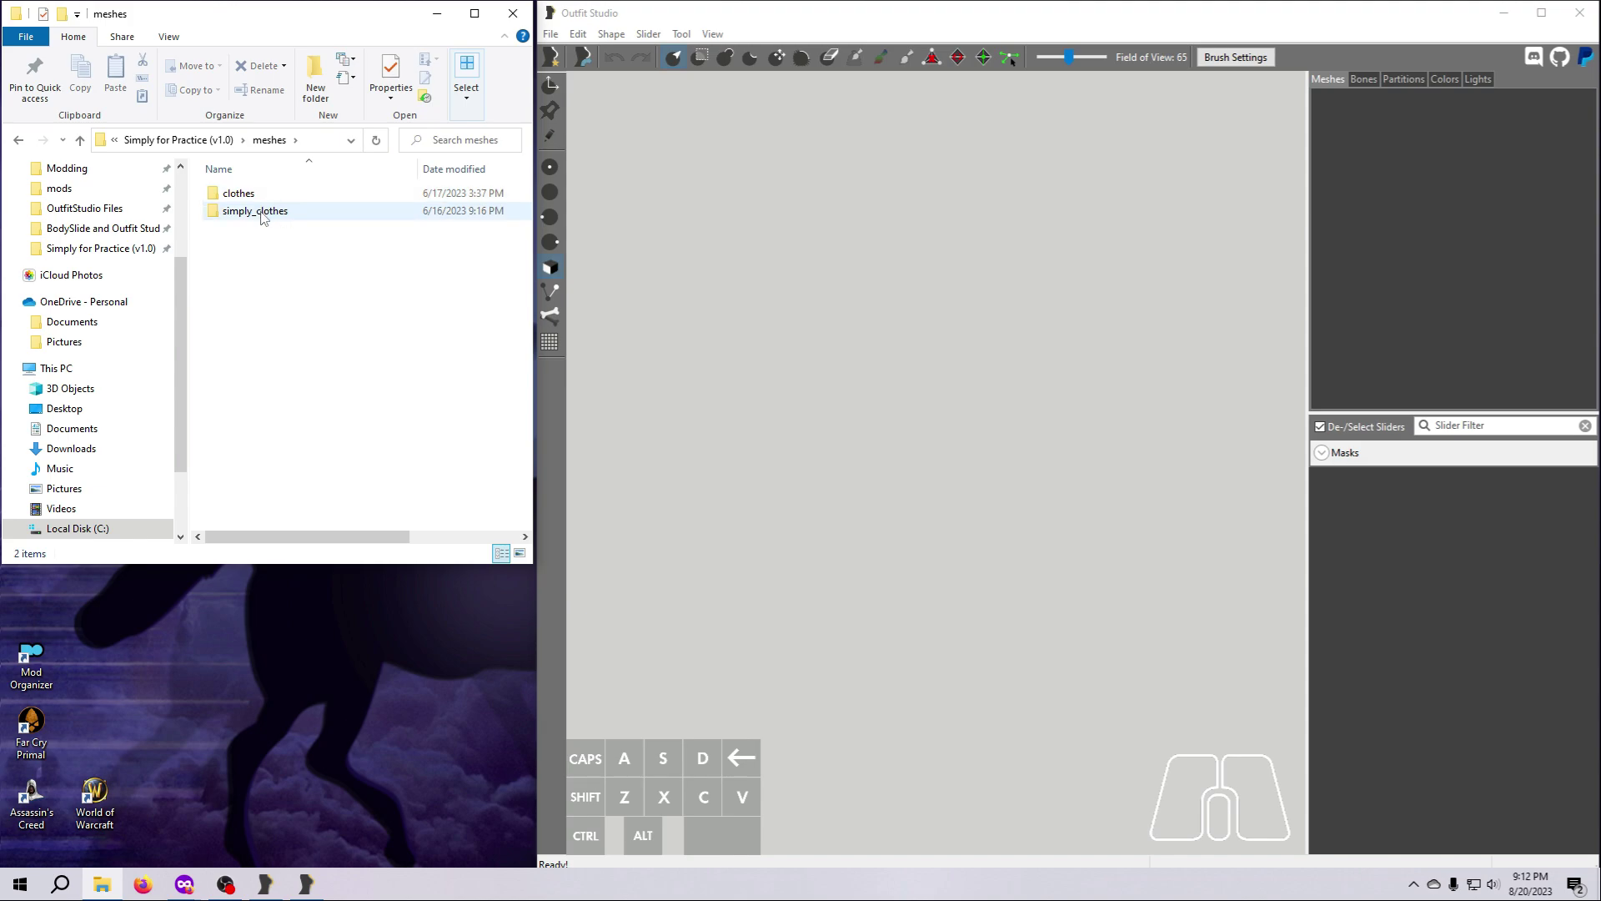
pyautogui.doubleClick(261, 213)
pyautogui.click(233, 197)
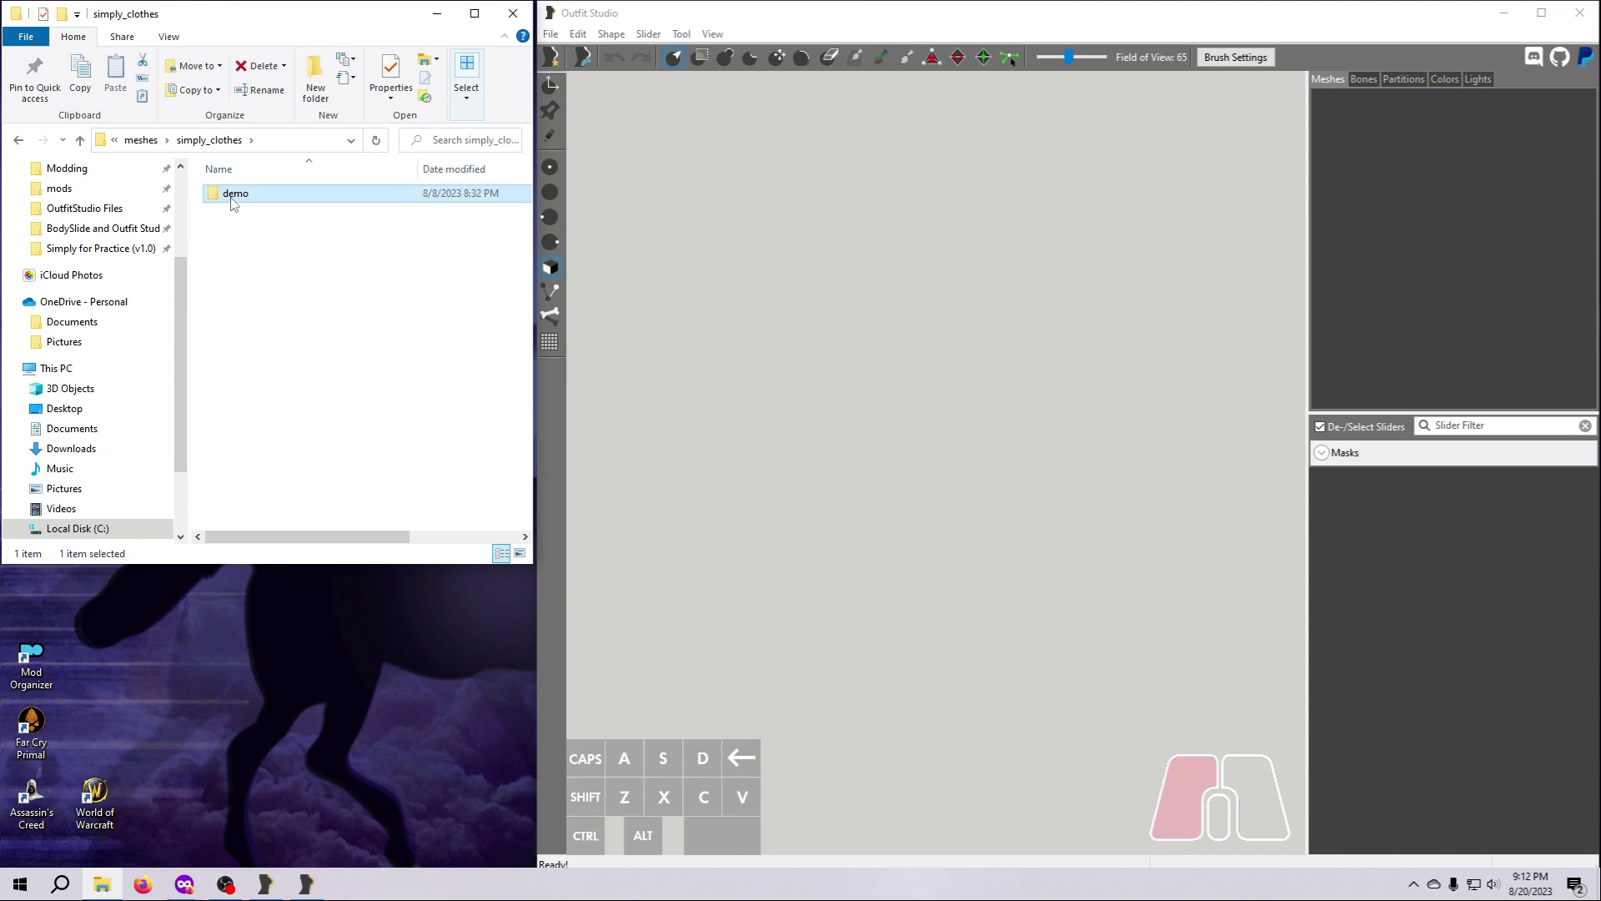
pyautogui.doubleClick(233, 203)
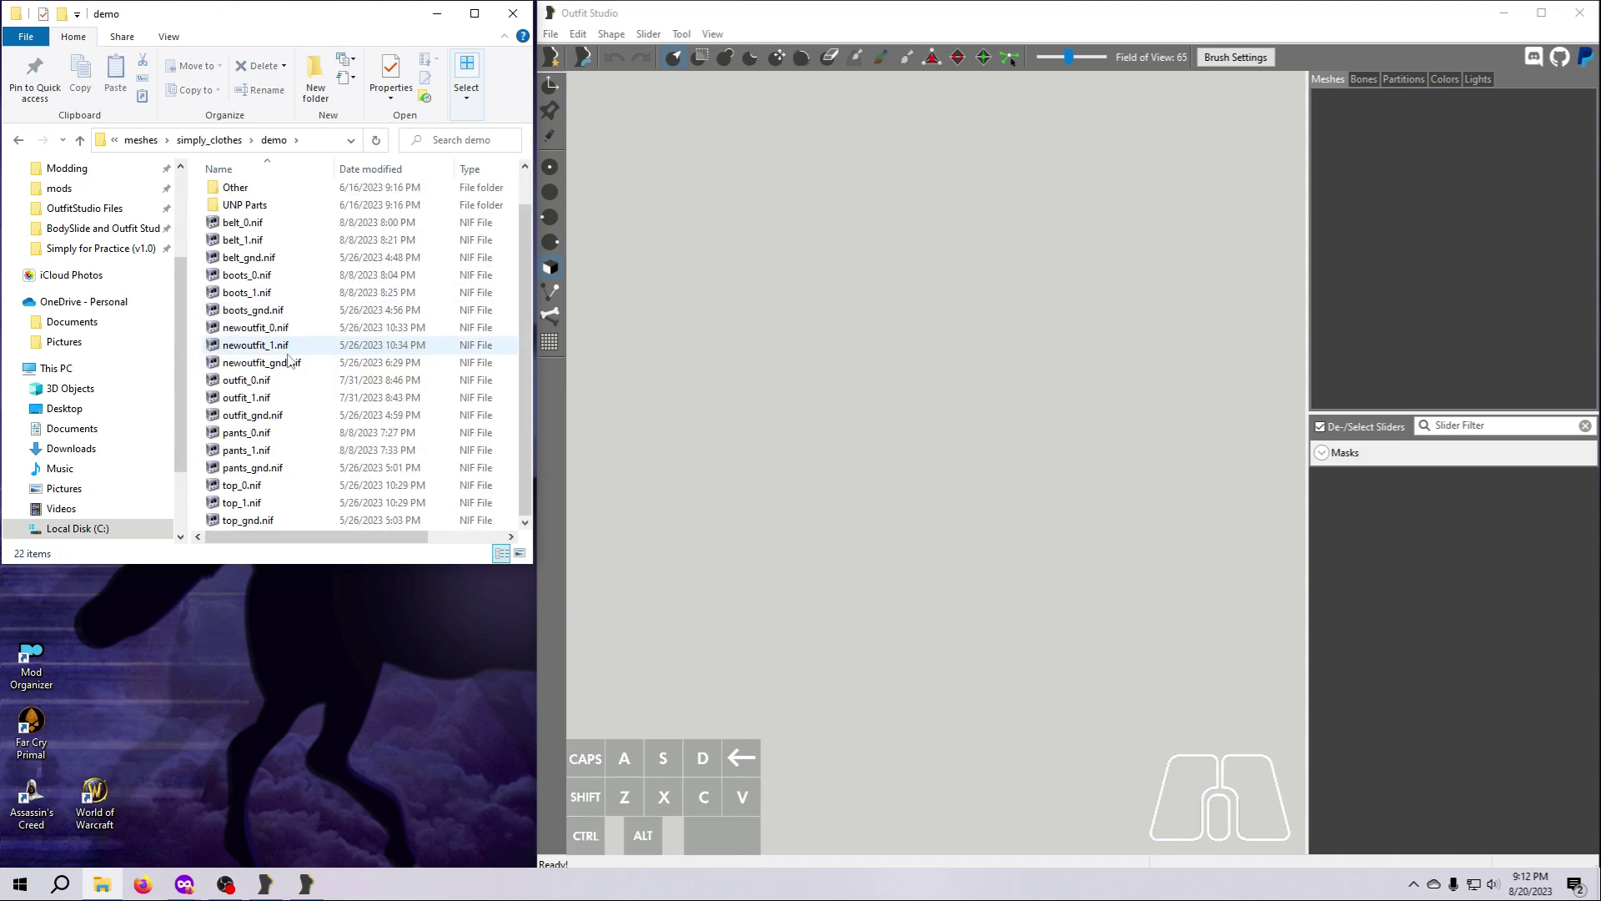
pyautogui.click(276, 440)
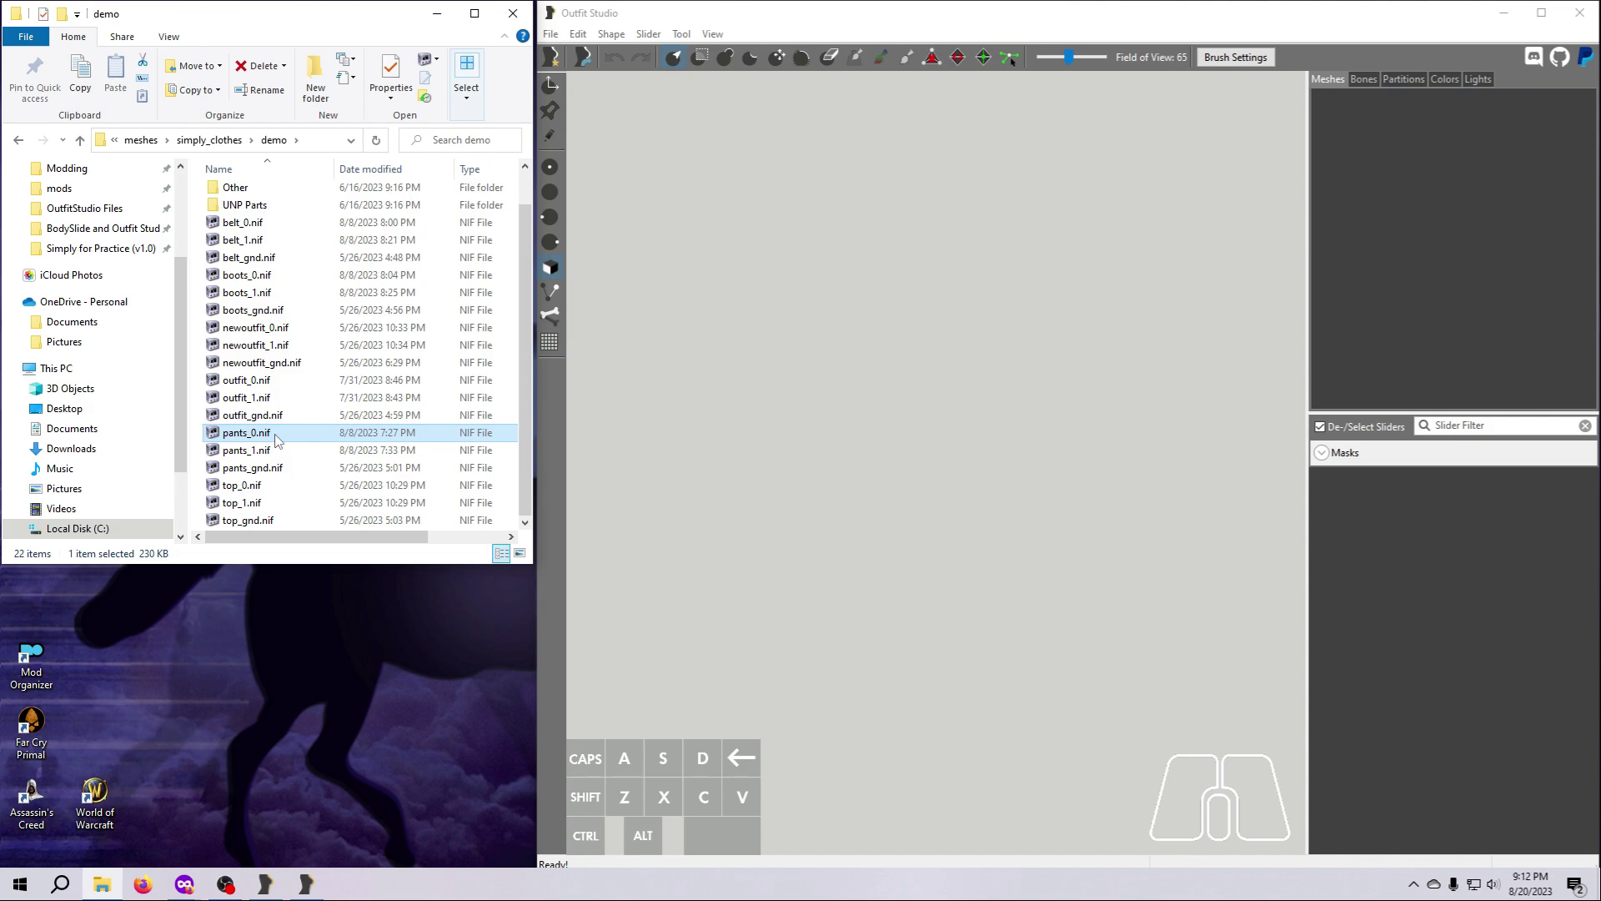
pyautogui.moveTo(276, 439); pyautogui.dragTo(856, 501)
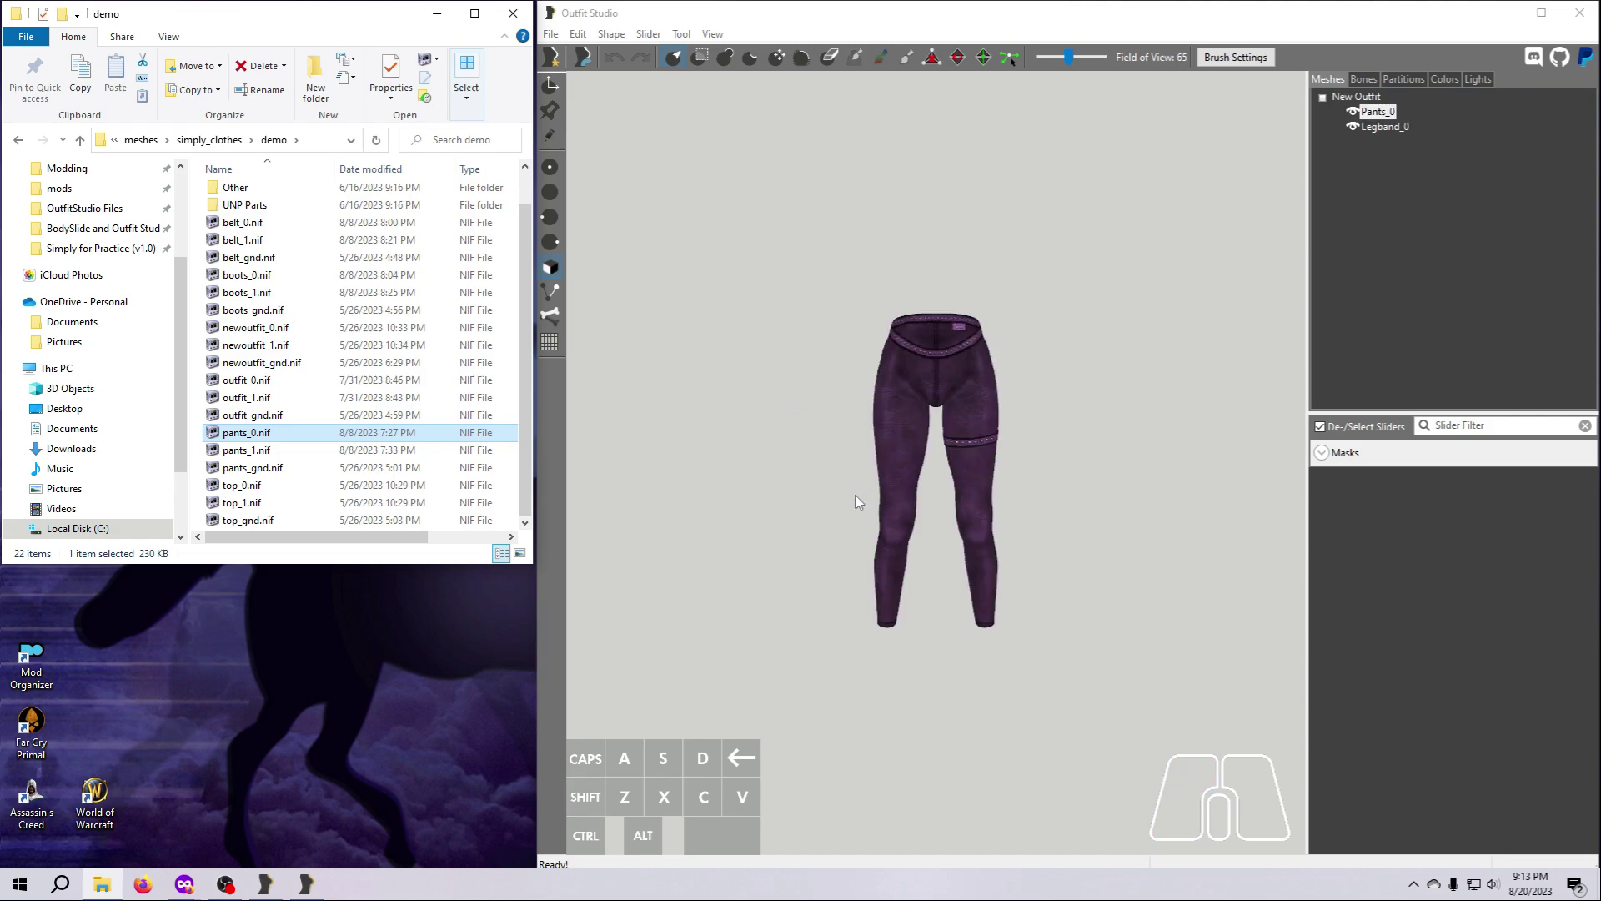
# Rename the Pants_0 shape to Pants.
pyautogui.click(1380, 117)
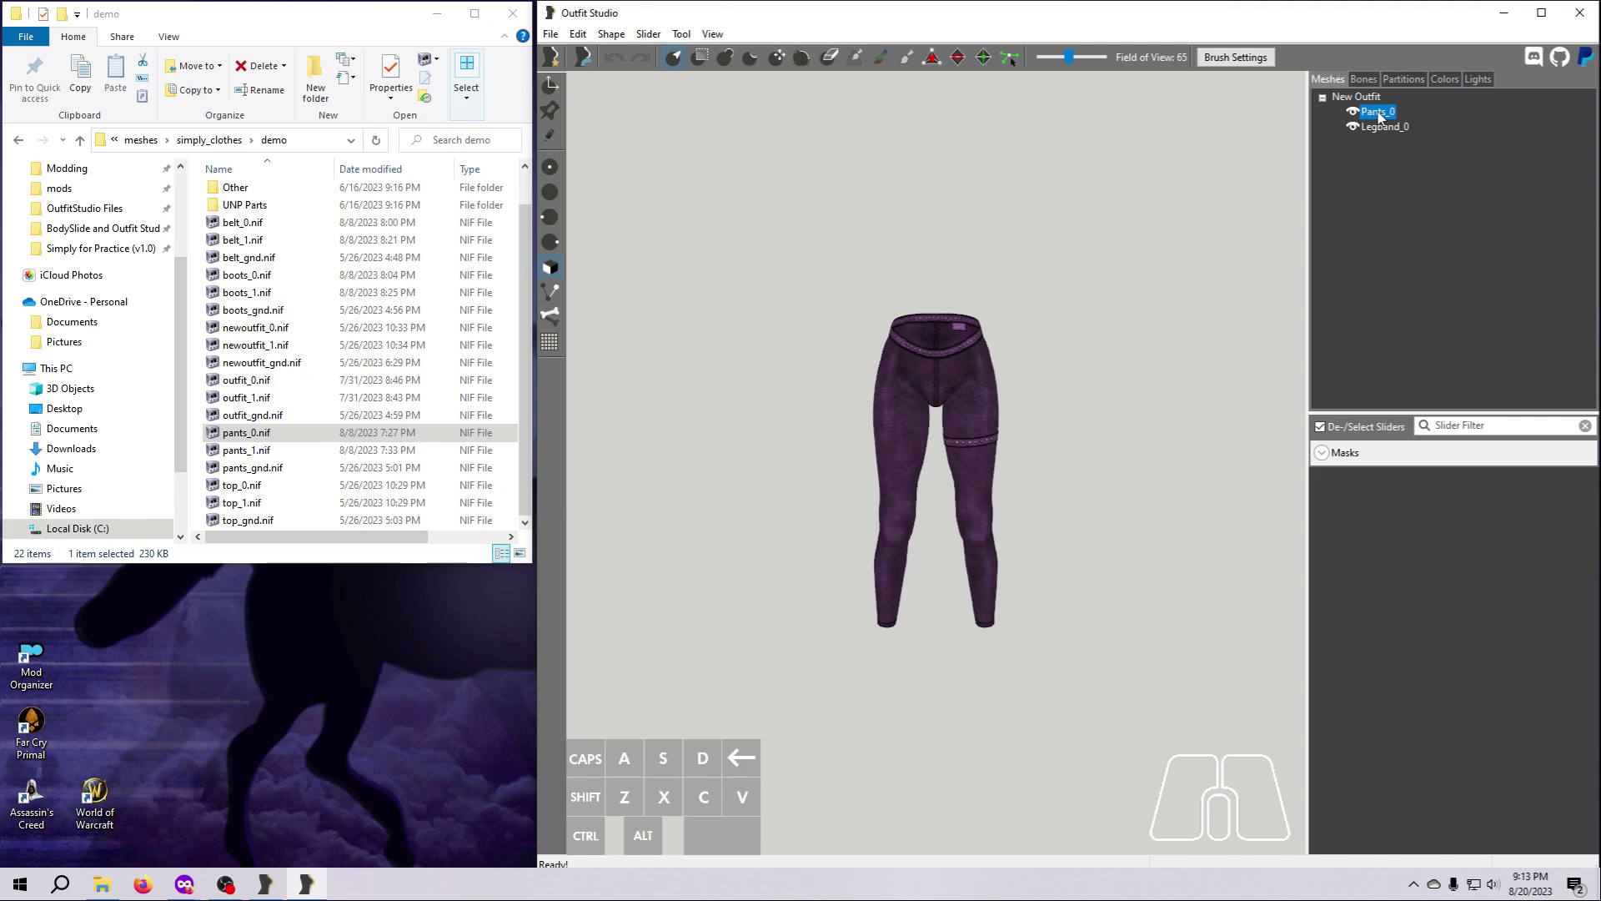
pyautogui.rightClick(1380, 117)
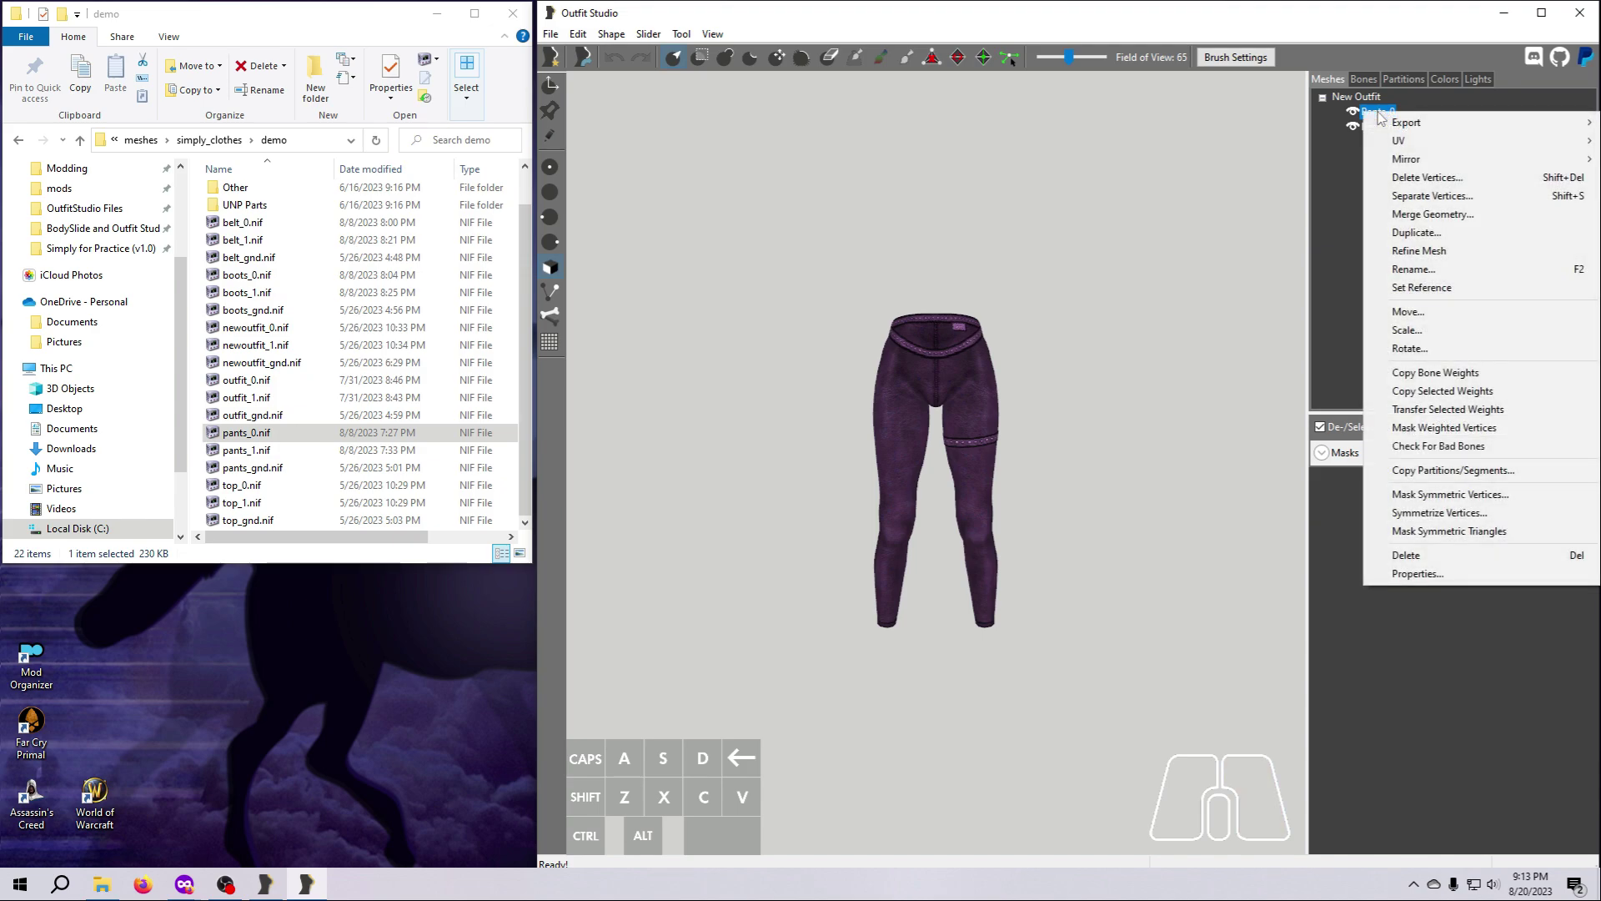
pyautogui.click(1419, 271)
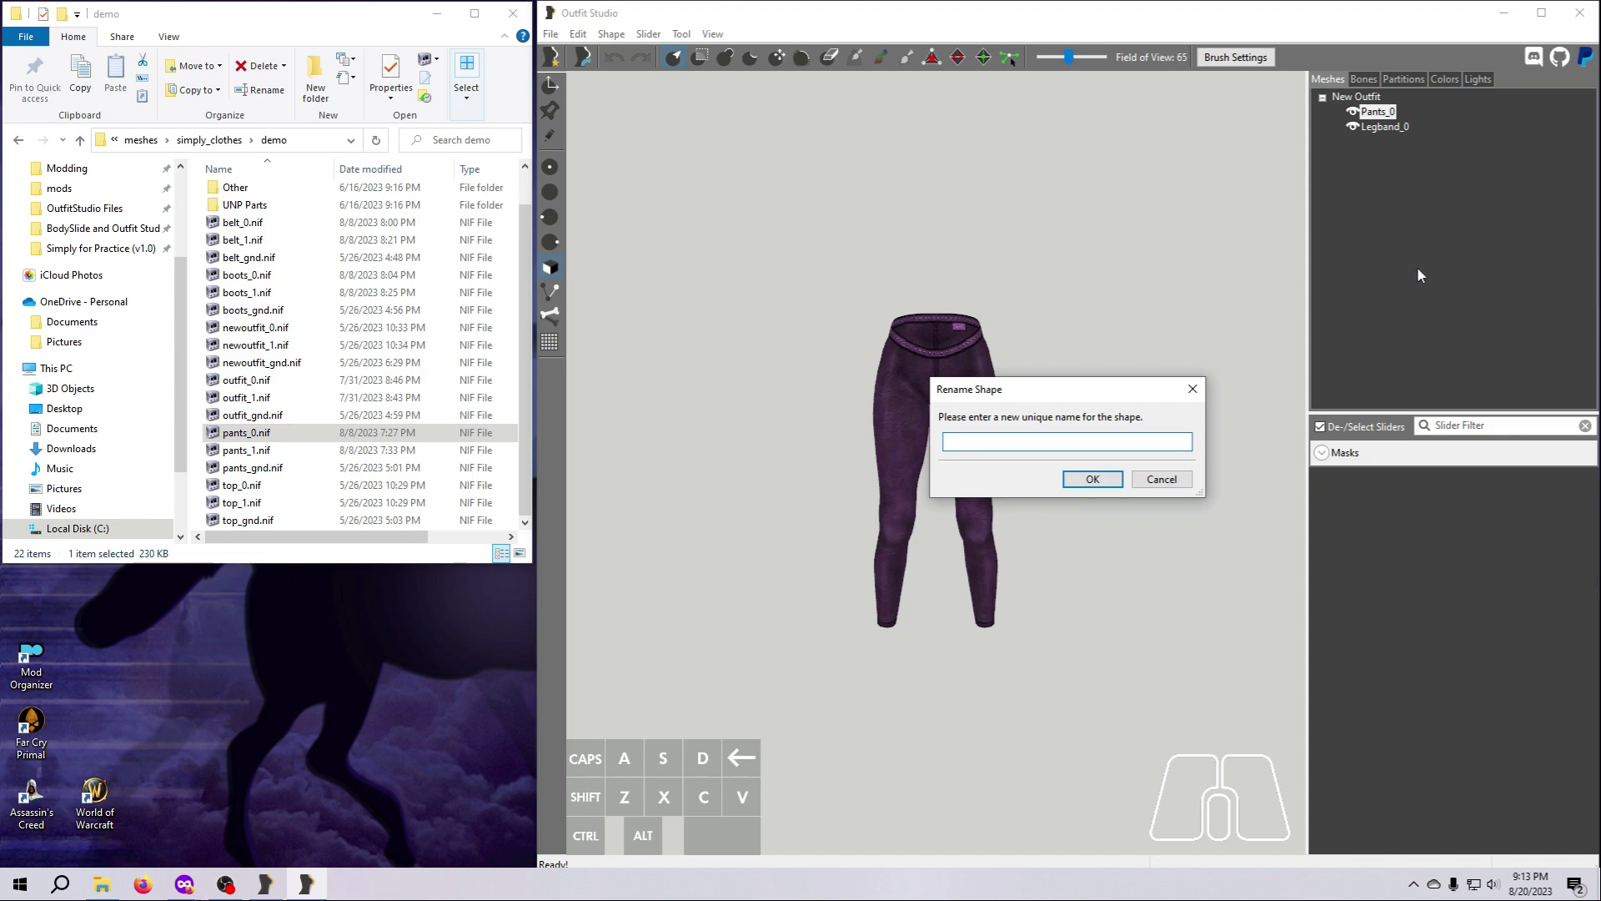
pyautogui.write('Pants')
pyautogui.click(1089, 476)
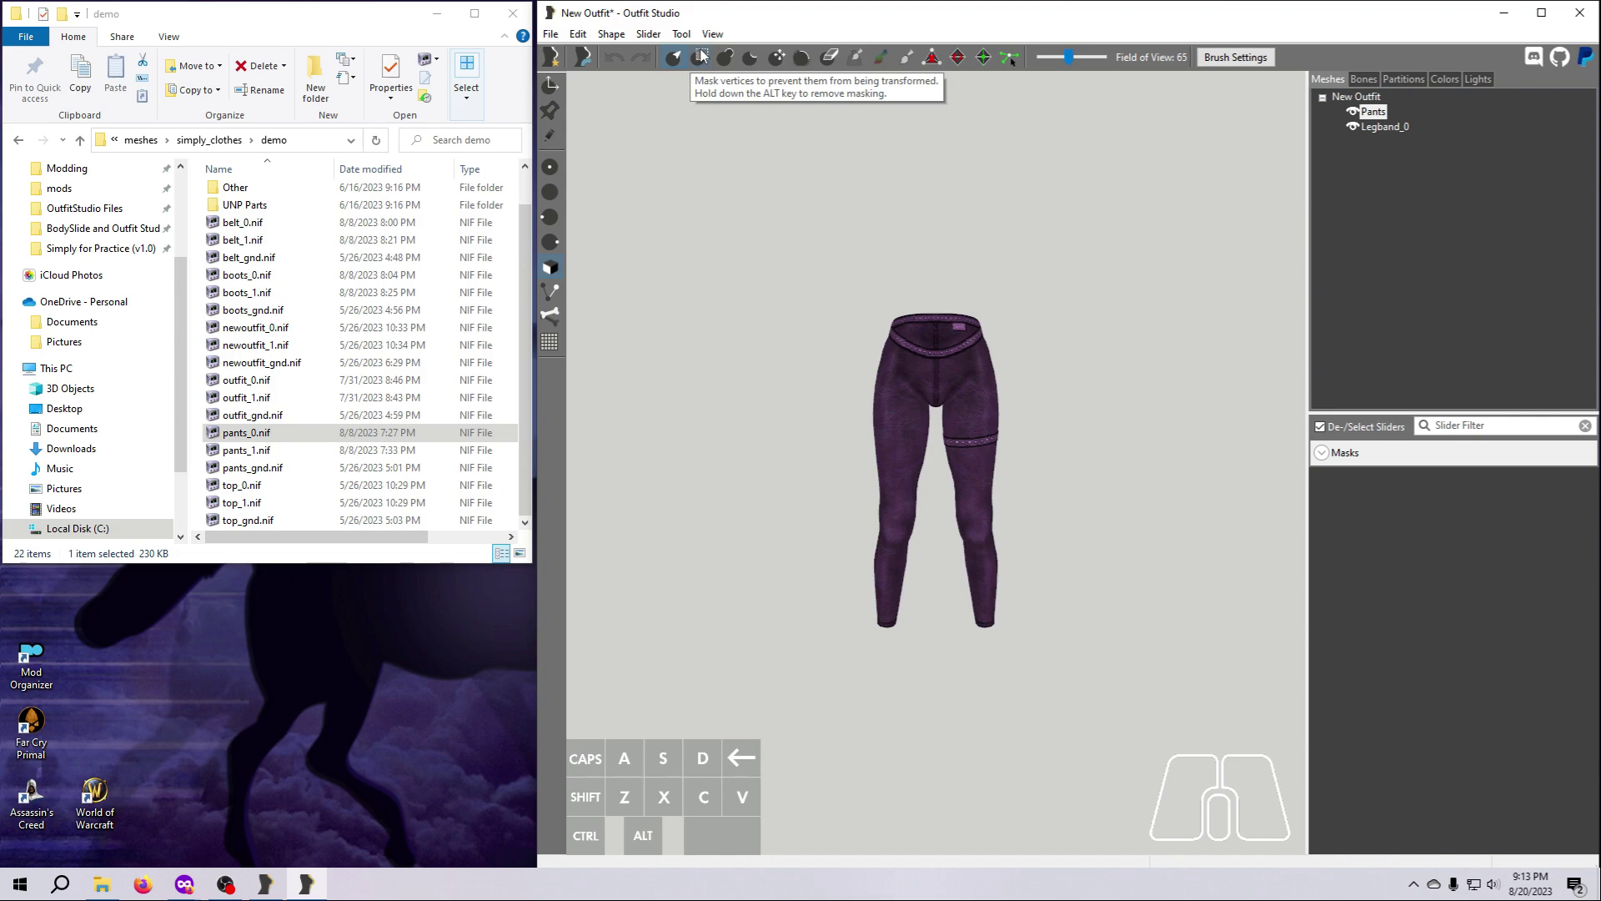
# Display the vertices of the Pants shape and switch to the Mask brush.
pyautogui.click(551, 138)
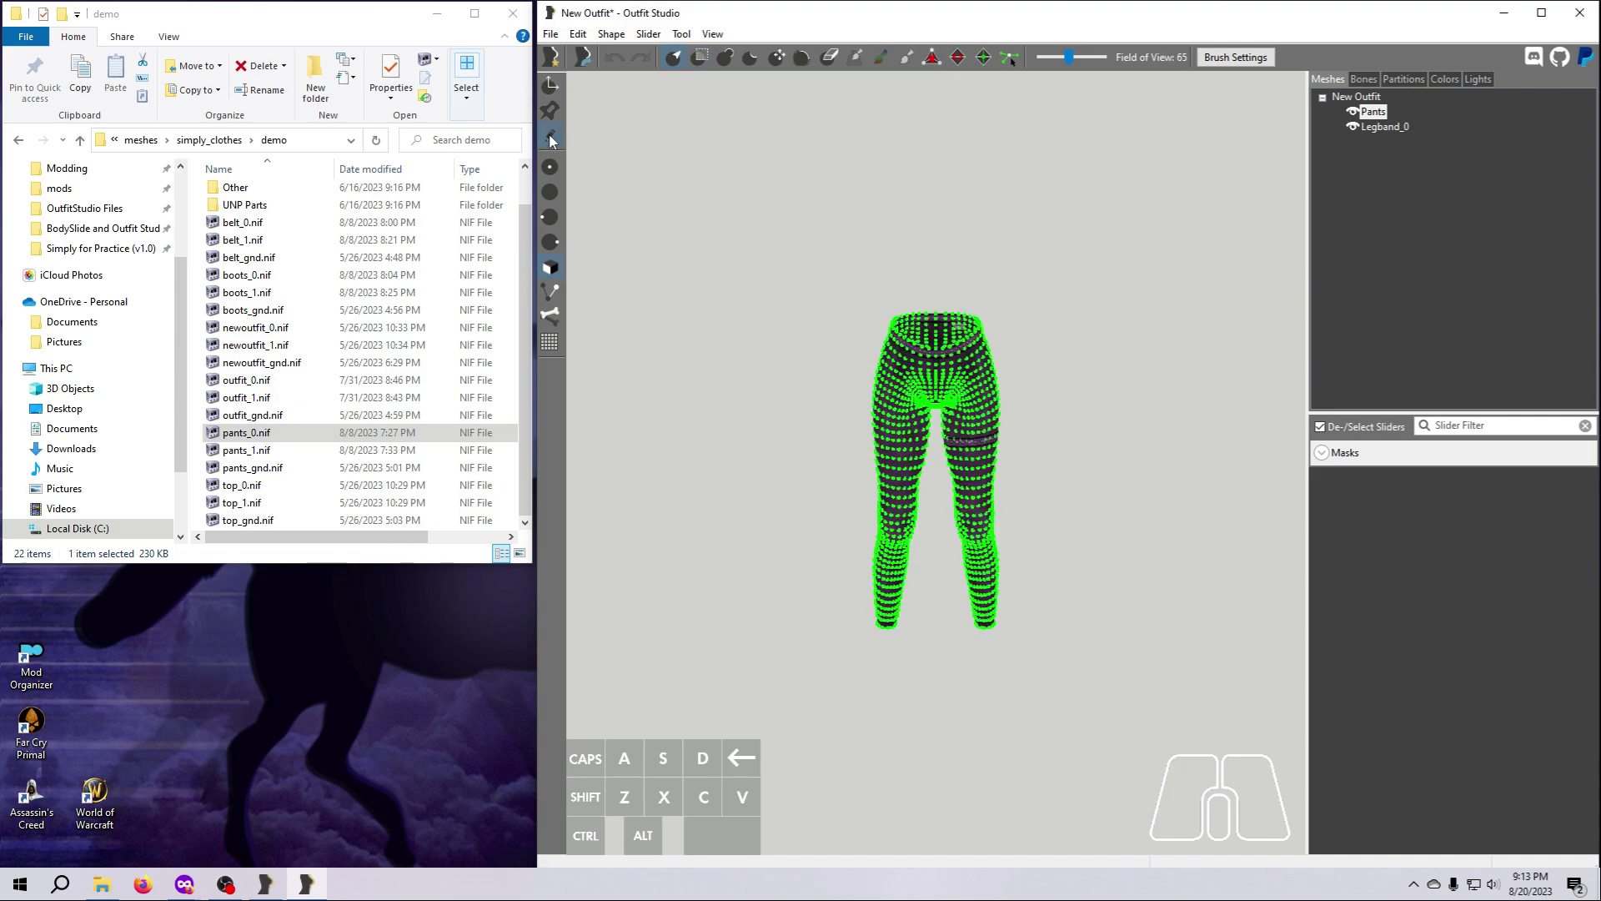
pyautogui.click(703, 58)
pyautogui.scroll(5, 901, 501)
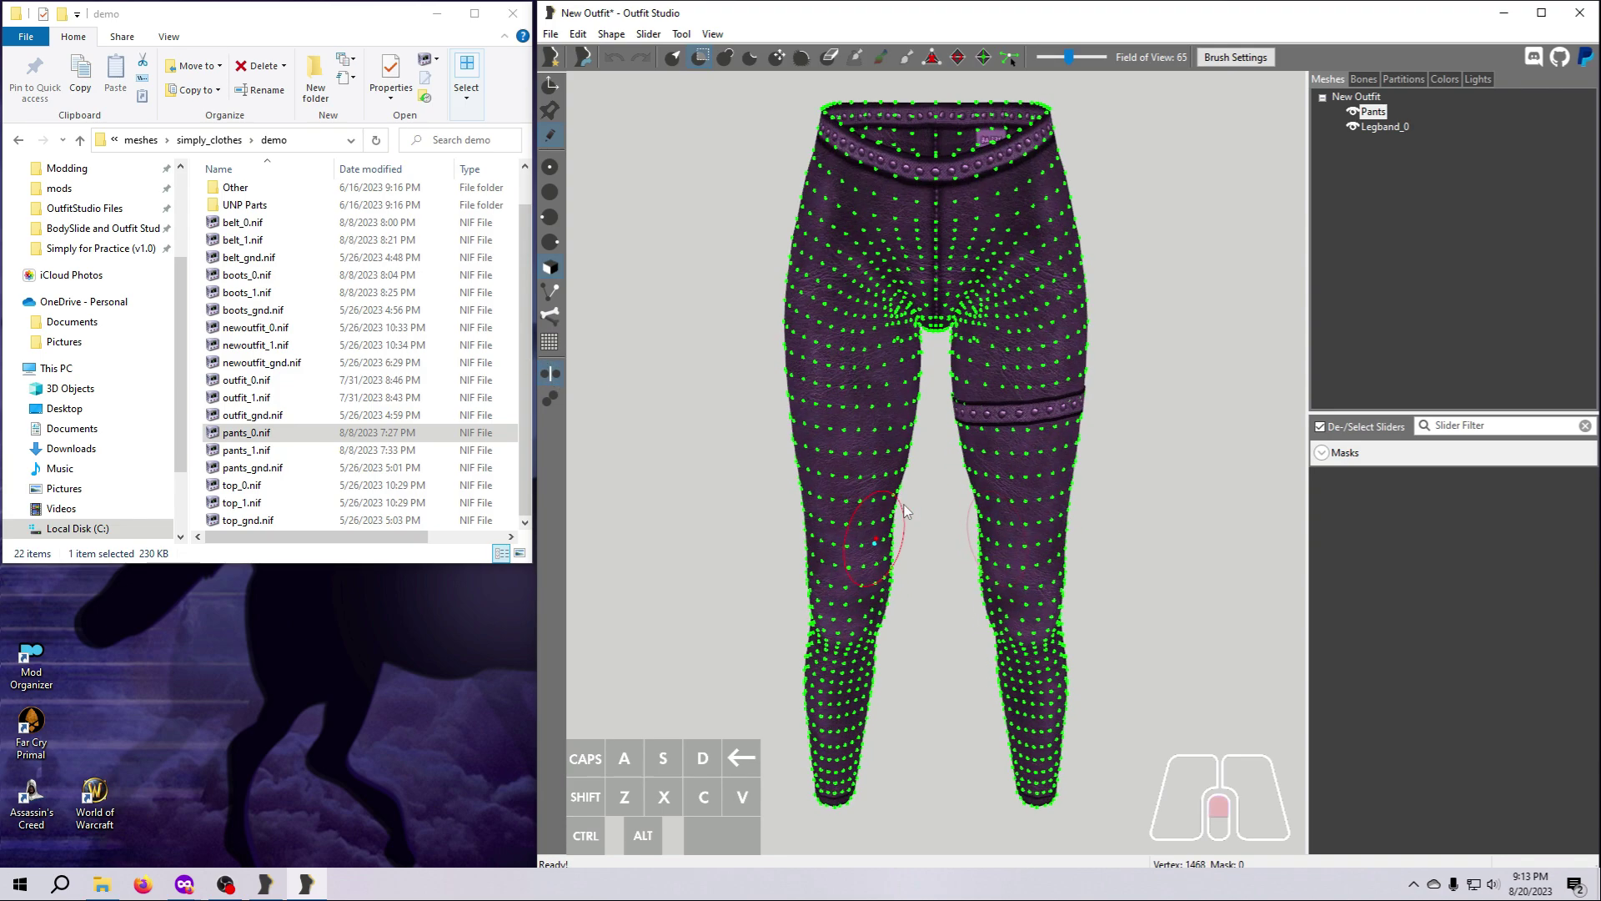
pyautogui.scroll(-3, 914, 517)
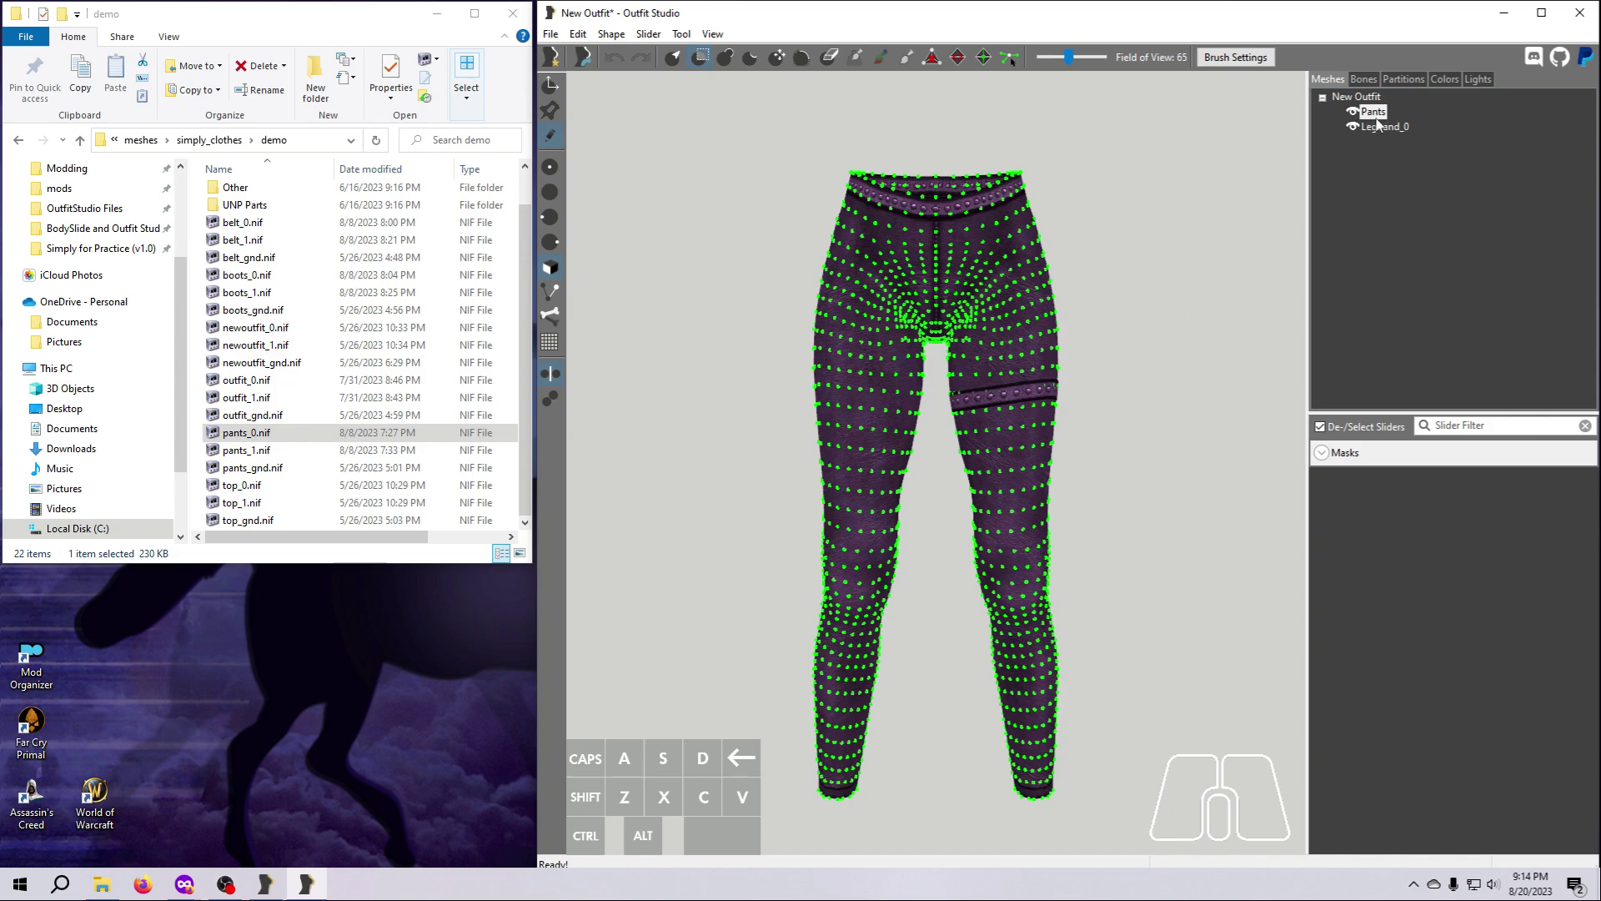
# Mask the knees and the backs of both legs from below the leg band to the upper calves.
pyautogui.scroll(2, 1082, 464)
pyautogui.scroll(1, 1082, 463)
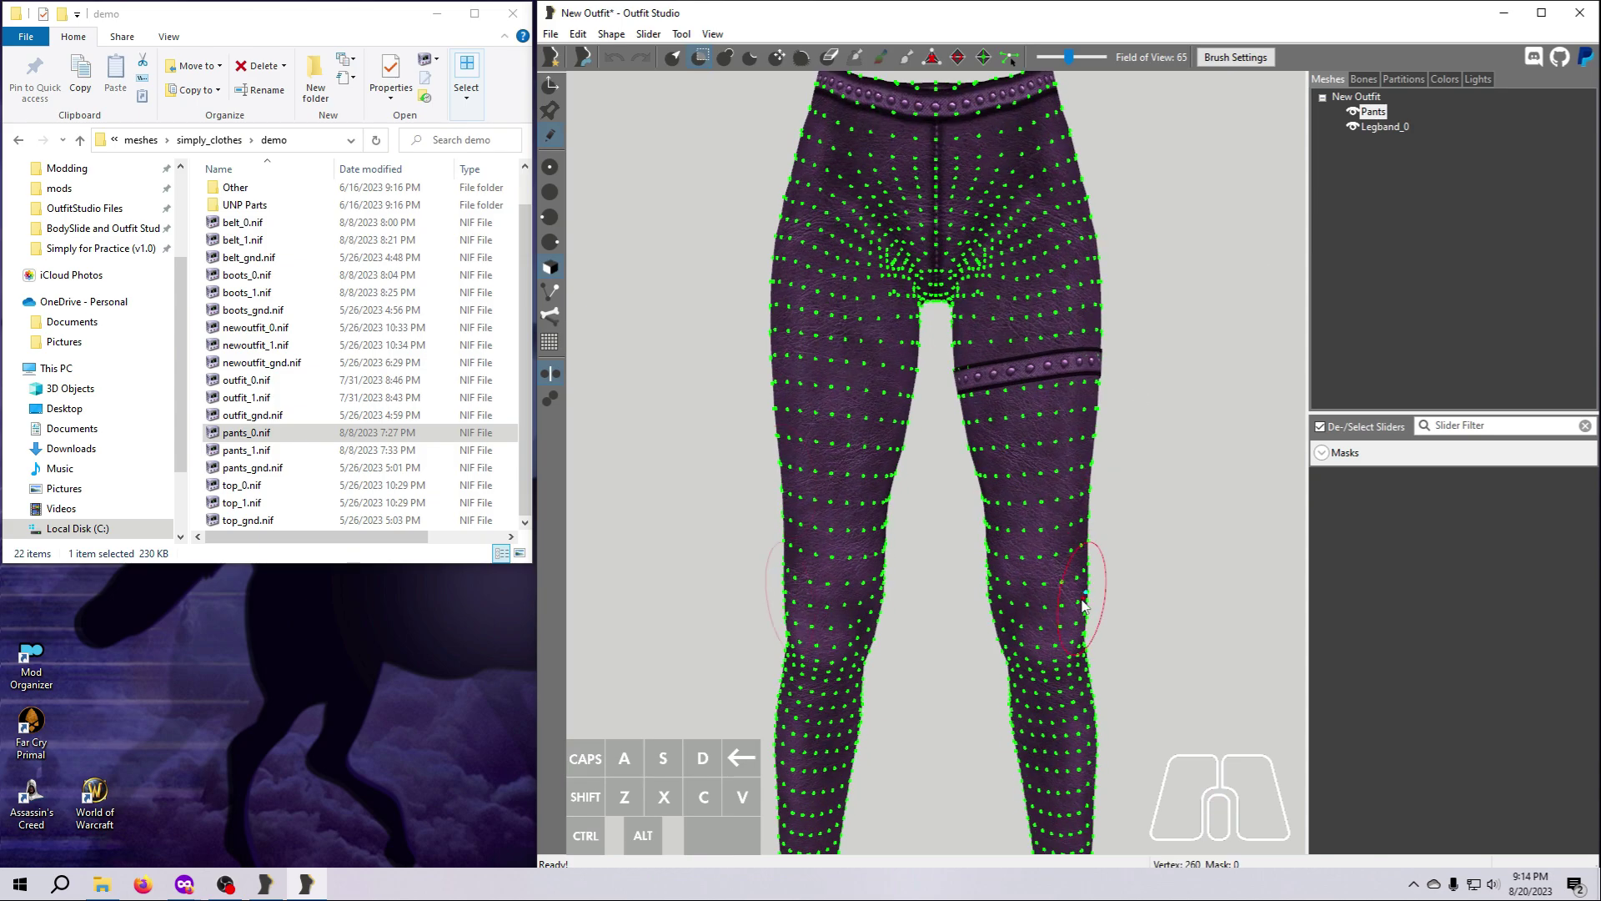
pyautogui.moveTo(1089, 584)
pyautogui.mouseDown()
pyautogui.moveTo(1023, 662)
pyautogui.moveTo(1076, 701)
pyautogui.moveTo(1029, 684)
pyautogui.mouseUp()
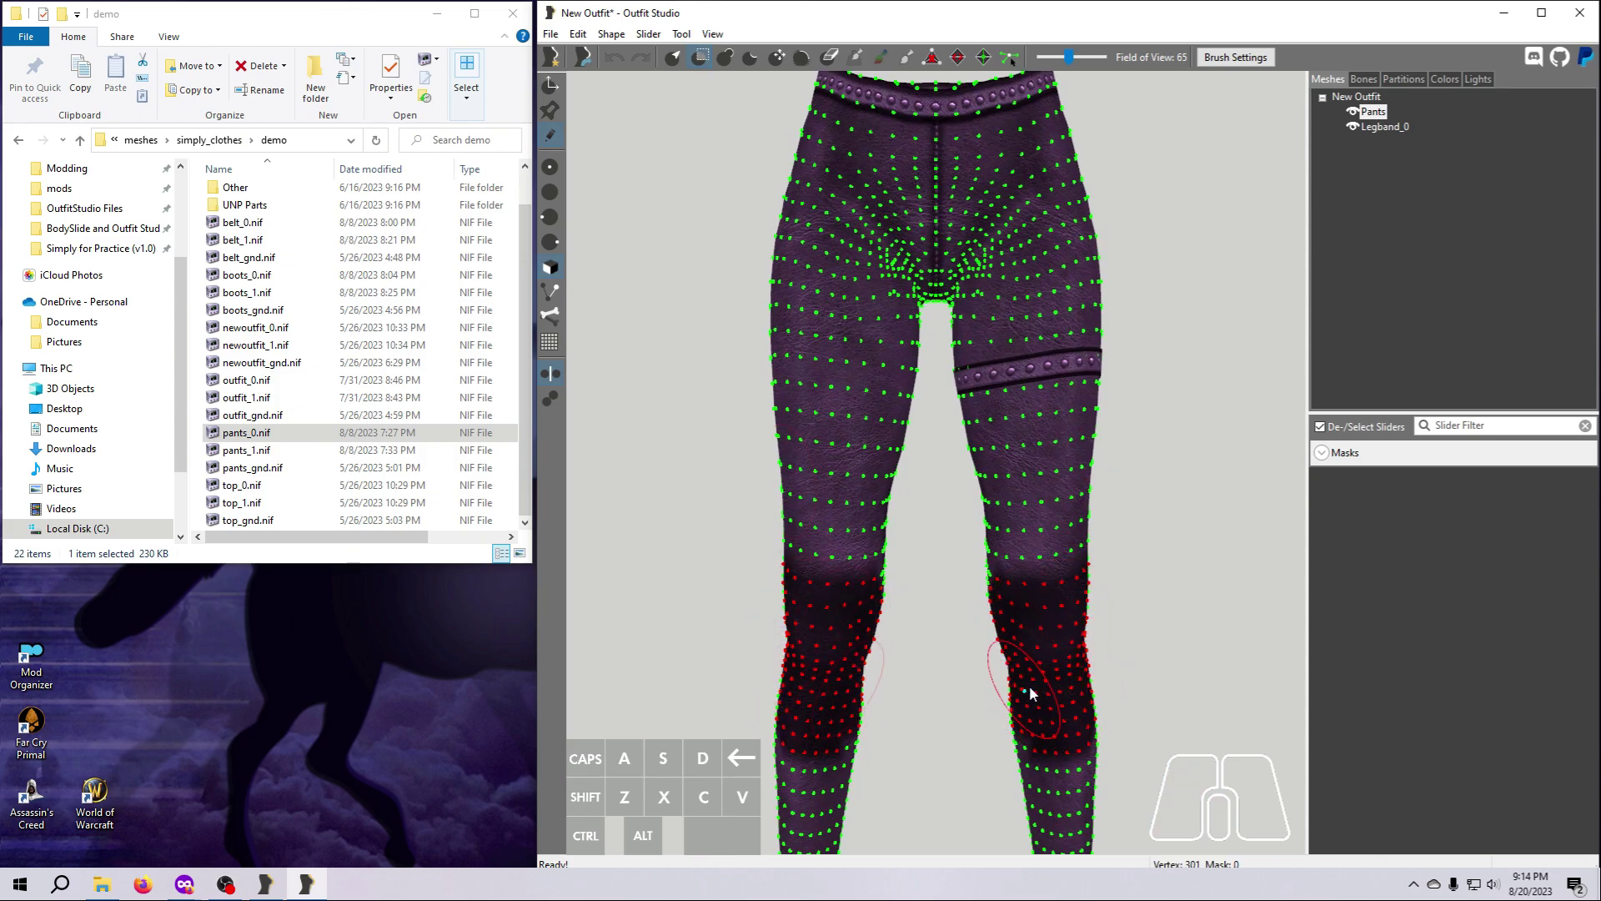
pyautogui.moveTo(1029, 684)
pyautogui.mouseDown(button='right')
pyautogui.moveTo(1076, 693)
pyautogui.moveTo(968, 694)
pyautogui.moveTo(929, 652)
pyautogui.mouseUp(button='right')
pyautogui.moveTo(927, 653)
pyautogui.mouseDown()
pyautogui.moveTo(1008, 740)
pyautogui.moveTo(1020, 699)
pyautogui.mouseUp()
pyautogui.moveTo(1020, 699)
pyautogui.mouseDown(button='right')
pyautogui.moveTo(950, 708)
pyautogui.moveTo(893, 675)
pyautogui.mouseUp(button='right')
pyautogui.moveTo(888, 592)
pyautogui.mouseDown()
pyautogui.moveTo(838, 574)
pyautogui.moveTo(859, 634)
pyautogui.moveTo(780, 534)
pyautogui.moveTo(868, 509)
pyautogui.mouseUp()
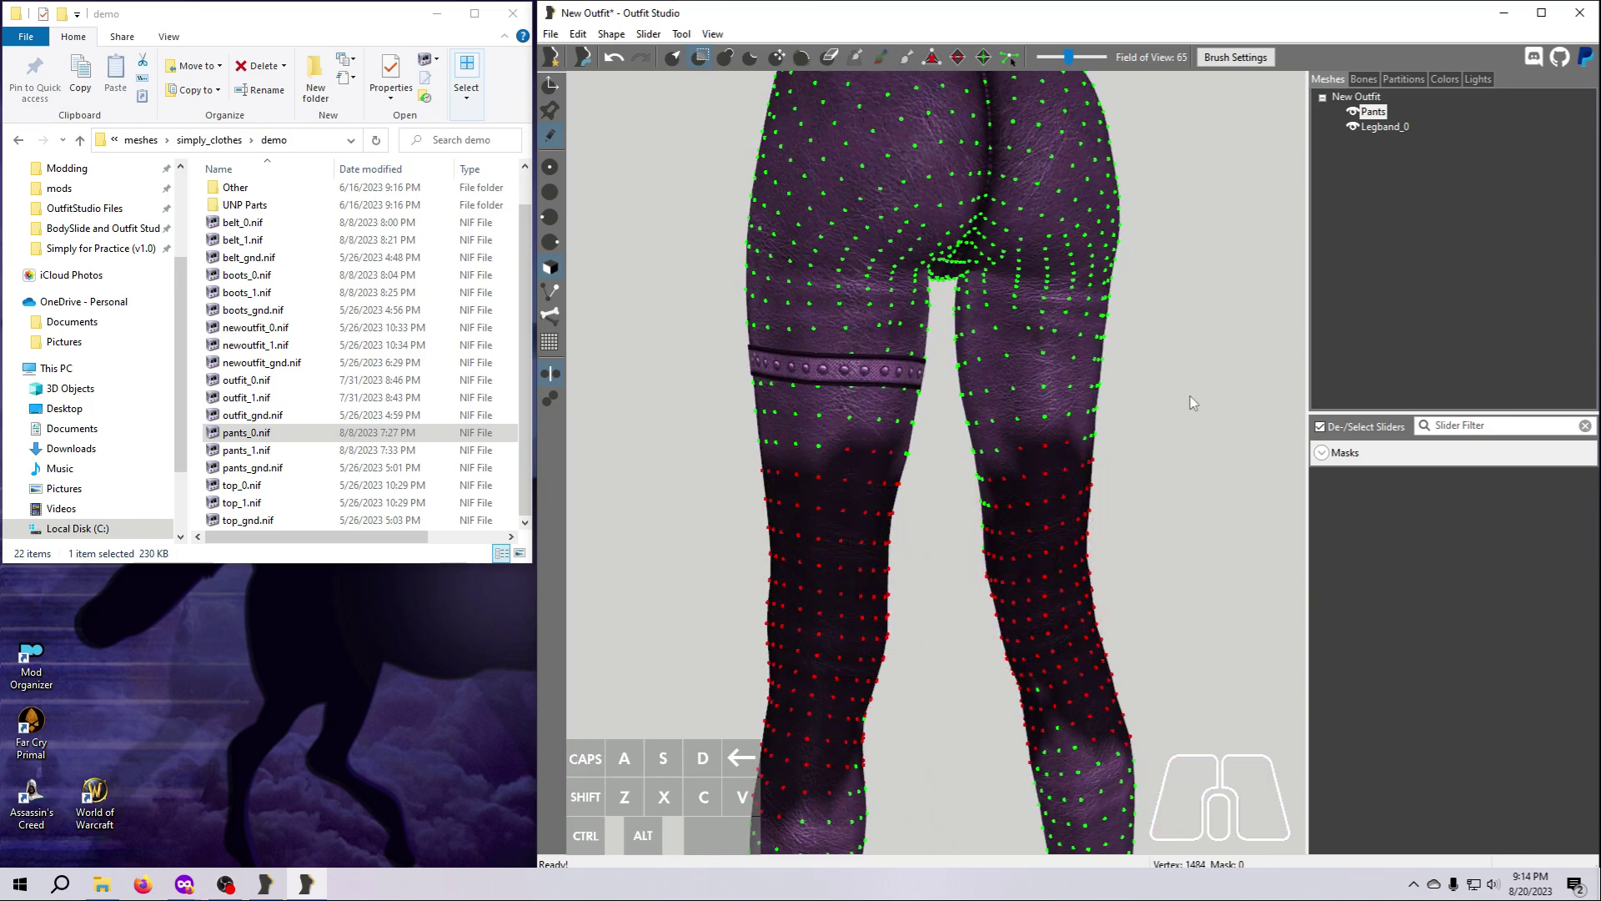
# Show Legband_0 as a wireframe and mask the remaining thigh area below it on both legs.
pyautogui.click(1353, 127)
pyautogui.click(1353, 129)
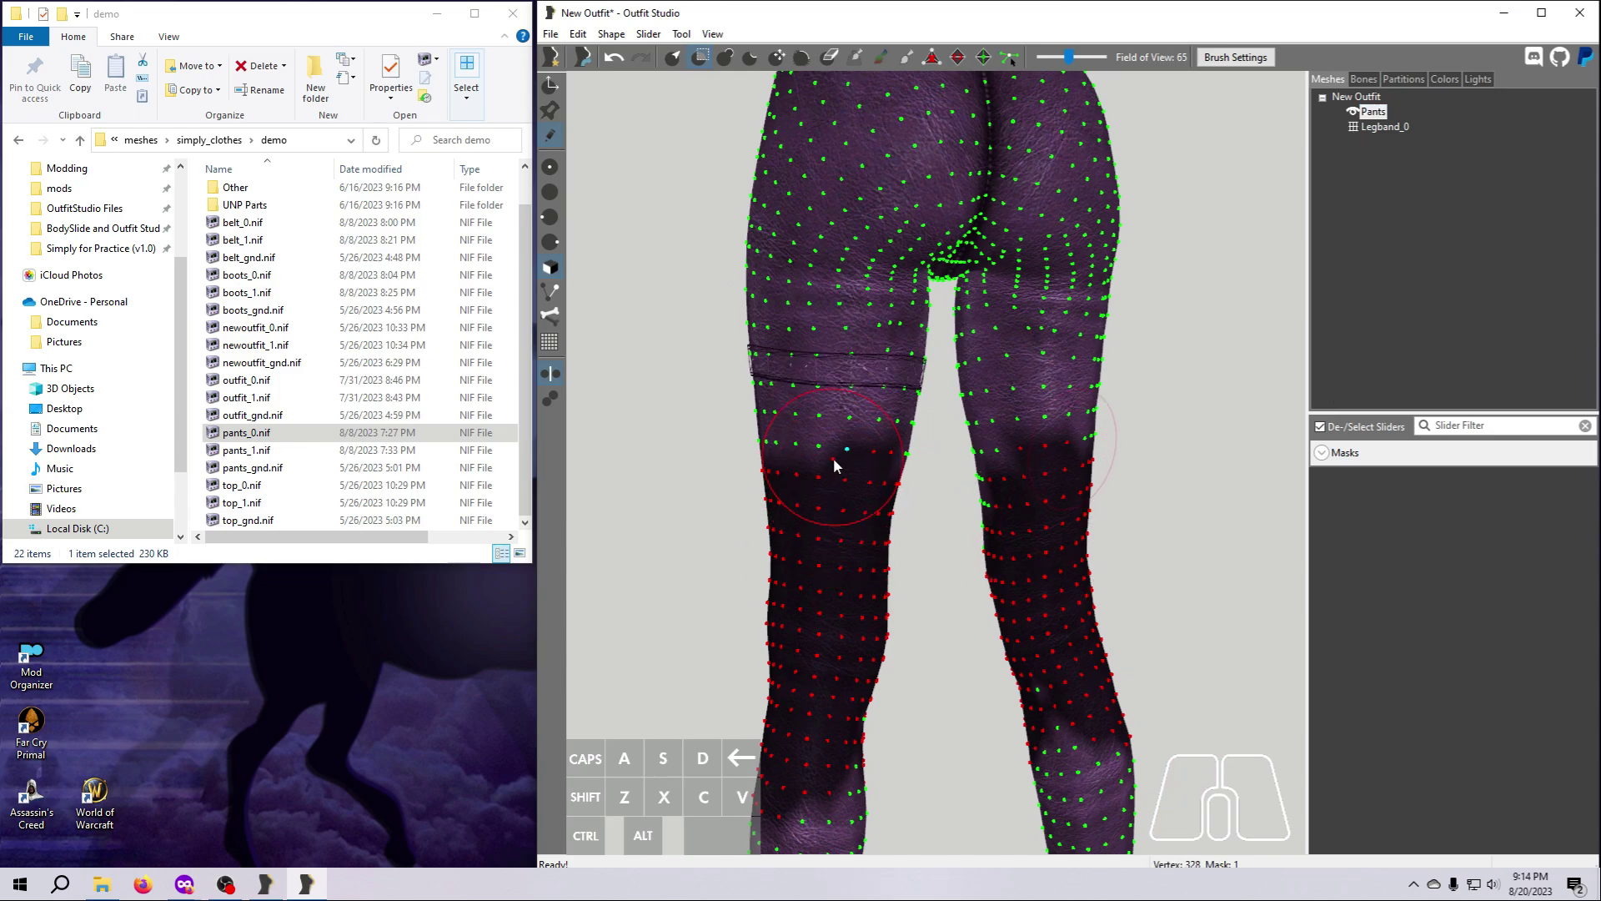
pyautogui.moveTo(830, 472)
pyautogui.mouseDown()
pyautogui.moveTo(776, 476)
pyautogui.moveTo(885, 478)
pyautogui.moveTo(888, 502)
pyautogui.mouseUp()
pyautogui.moveTo(823, 567)
pyautogui.mouseDown(button='right')
pyautogui.moveTo(919, 573)
pyautogui.moveTo(1033, 543)
pyautogui.mouseUp(button='right')
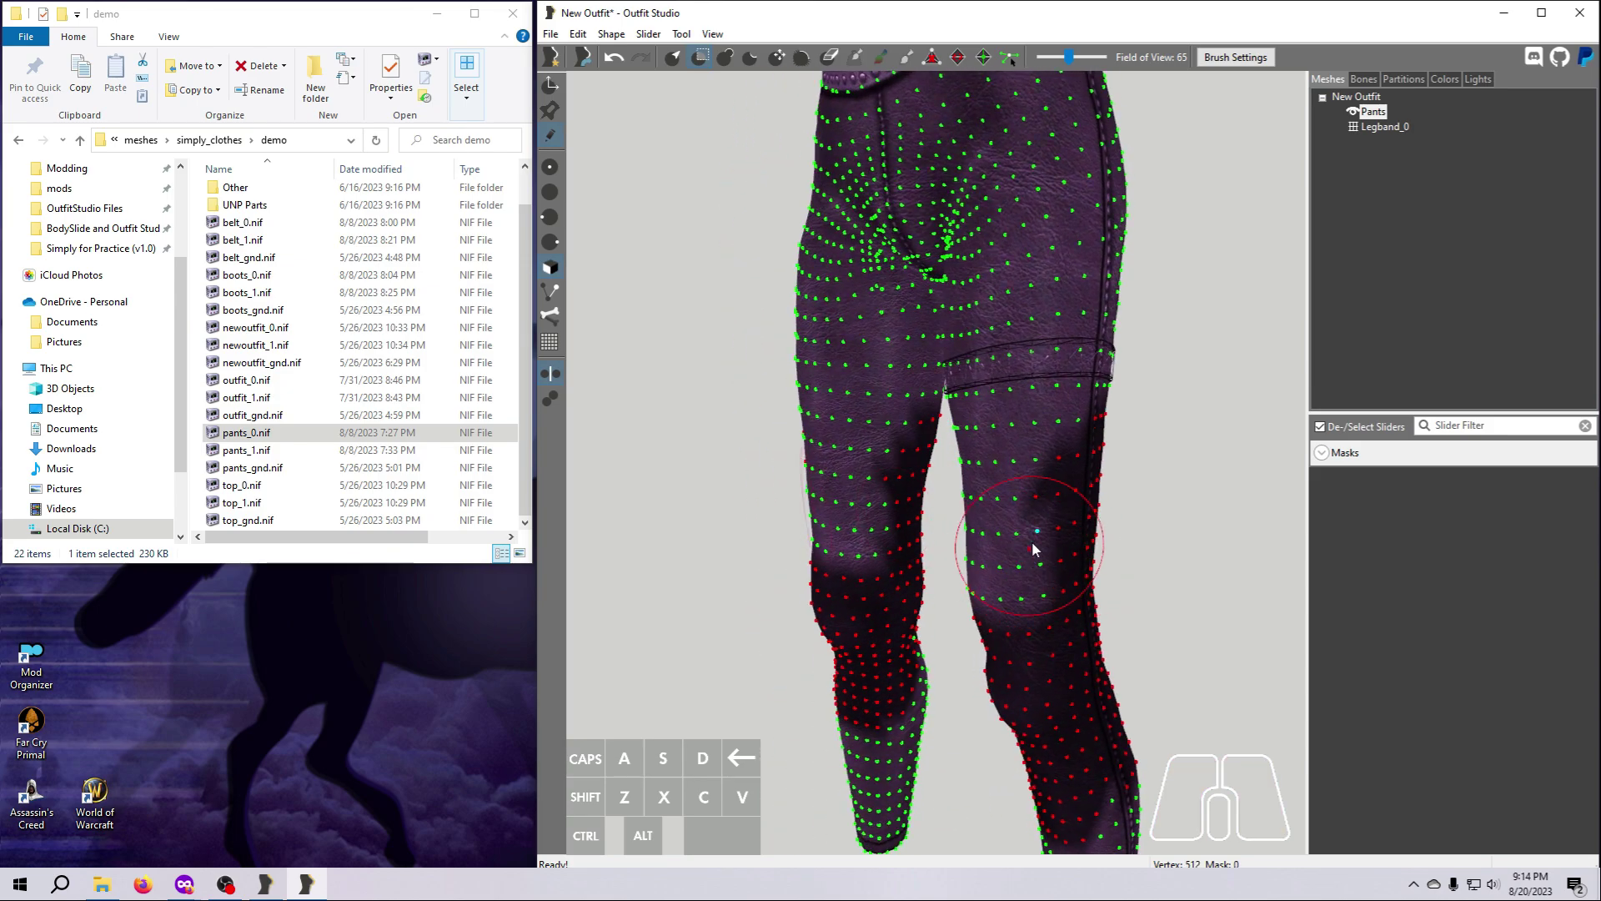
pyautogui.moveTo(1053, 489)
pyautogui.mouseDown()
pyautogui.moveTo(959, 496)
pyautogui.moveTo(913, 533)
pyautogui.moveTo(889, 474)
pyautogui.moveTo(858, 479)
pyautogui.moveTo(892, 549)
pyautogui.moveTo(1018, 647)
pyautogui.moveTo(1008, 686)
pyautogui.mouseUp()
pyautogui.moveTo(819, 665)
pyautogui.mouseDown(button='right')
pyautogui.moveTo(930, 664)
pyautogui.moveTo(934, 842)
pyautogui.moveTo(1129, 699)
pyautogui.mouseUp(button='right')
pyautogui.scroll(-4, 926, 673)
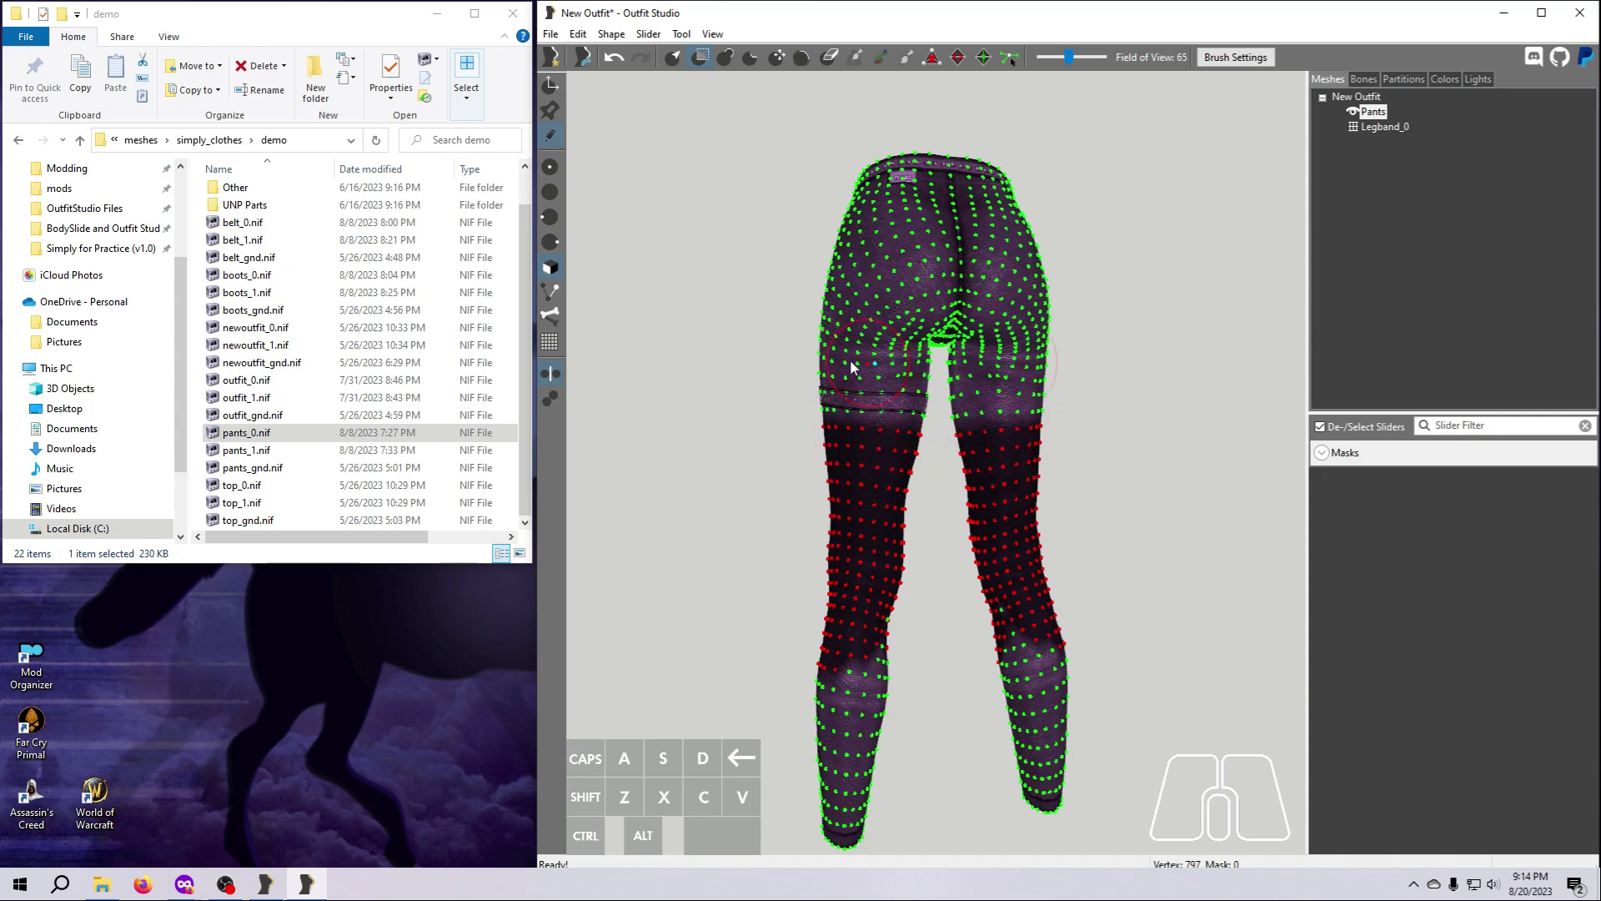
# Extend the mask over both lower legs down to the ankles.
pyautogui.moveTo(844, 705)
pyautogui.mouseDown()
pyautogui.moveTo(874, 609)
pyautogui.moveTo(837, 806)
pyautogui.moveTo(863, 834)
pyautogui.mouseUp()
pyautogui.moveTo(863, 834)
pyautogui.mouseDown(button='right')
pyautogui.moveTo(929, 744)
pyautogui.moveTo(1034, 750)
pyautogui.mouseUp(button='right')
pyautogui.moveTo(1037, 753); pyautogui.dragTo(1038, 659)
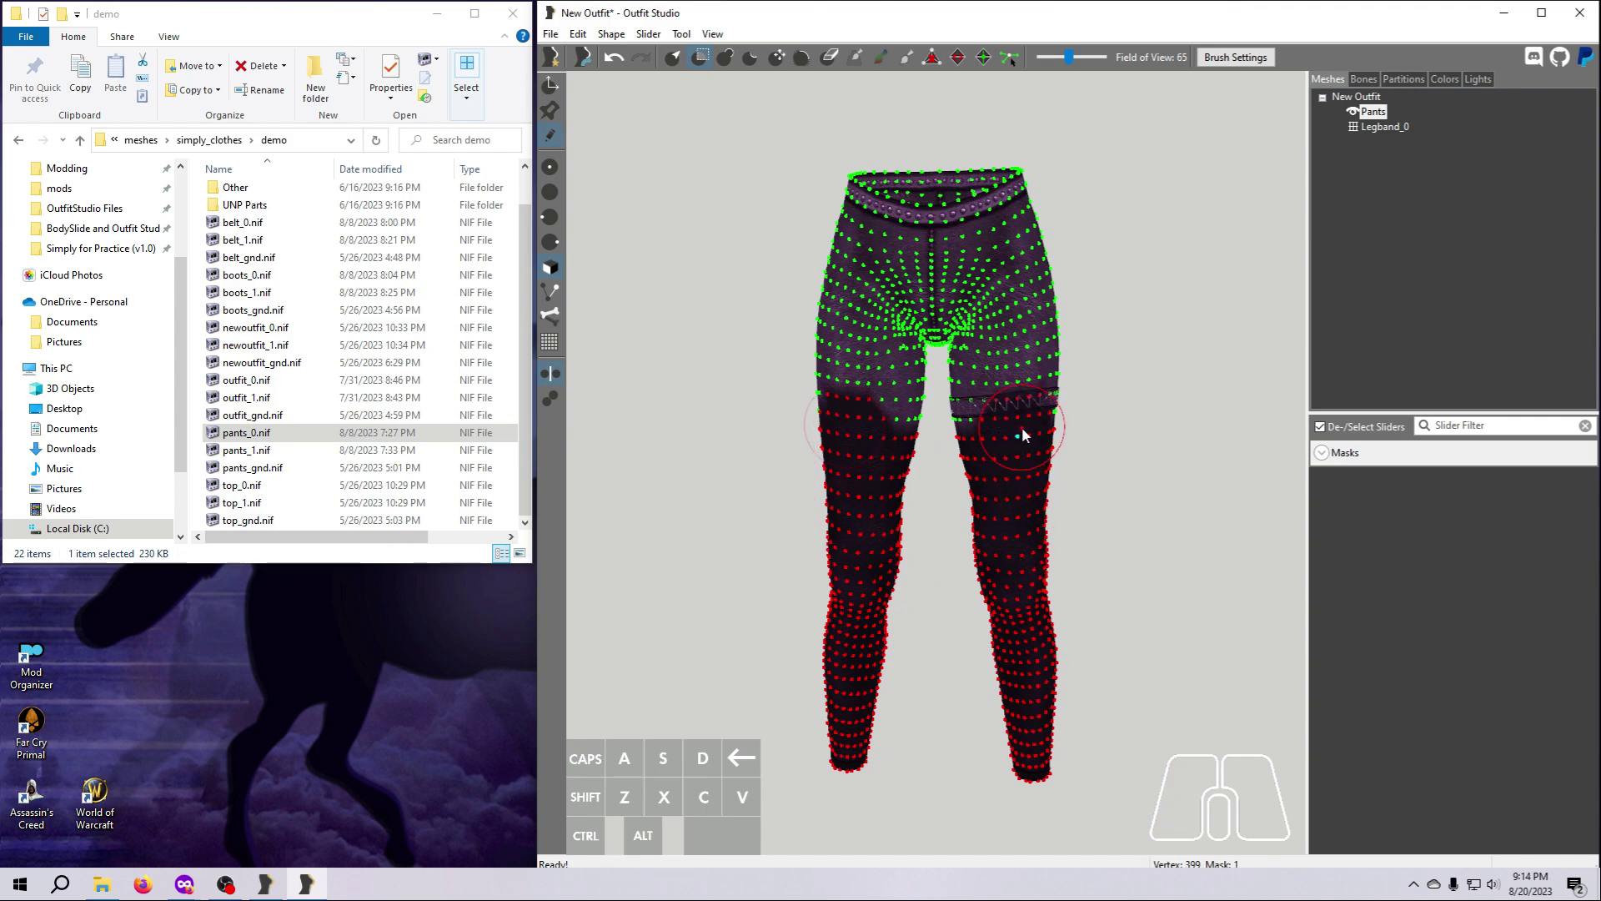
# Unmask the excess vertices on the outer front thighs around the leg band.
pyautogui.scroll(4, 1041, 487)
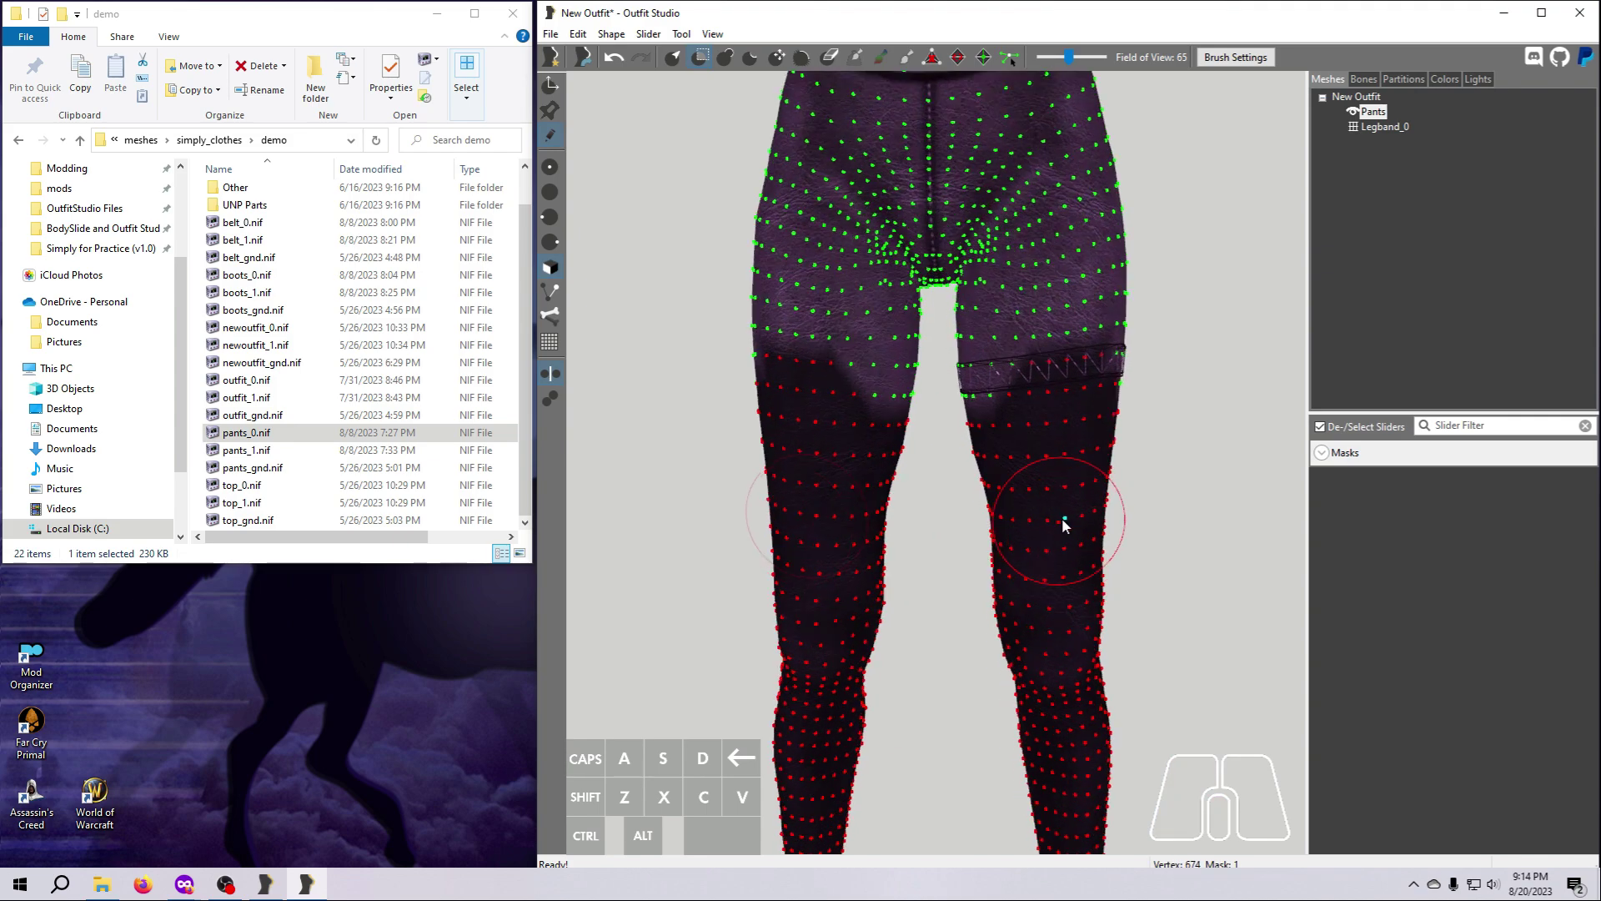
pyautogui.keyDown('alt'); pyautogui.moveTo(1089, 323); pyautogui.dragTo(1082, 332); pyautogui.keyUp('alt')
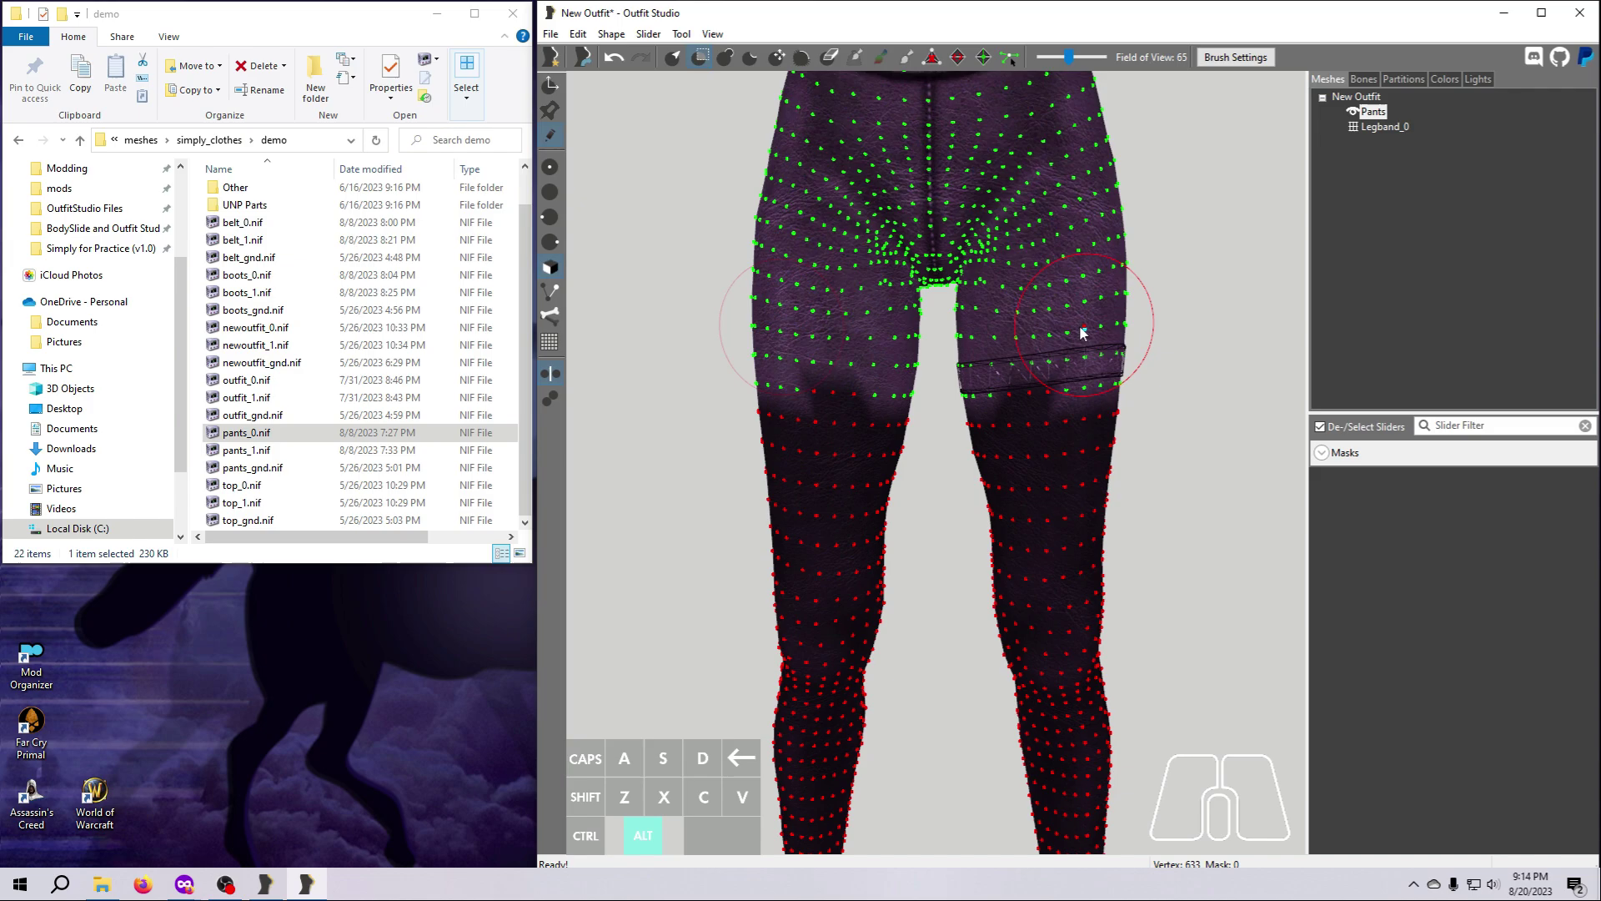
pyautogui.keyDown('alt'); pyautogui.click(1018, 336); pyautogui.keyUp('alt')
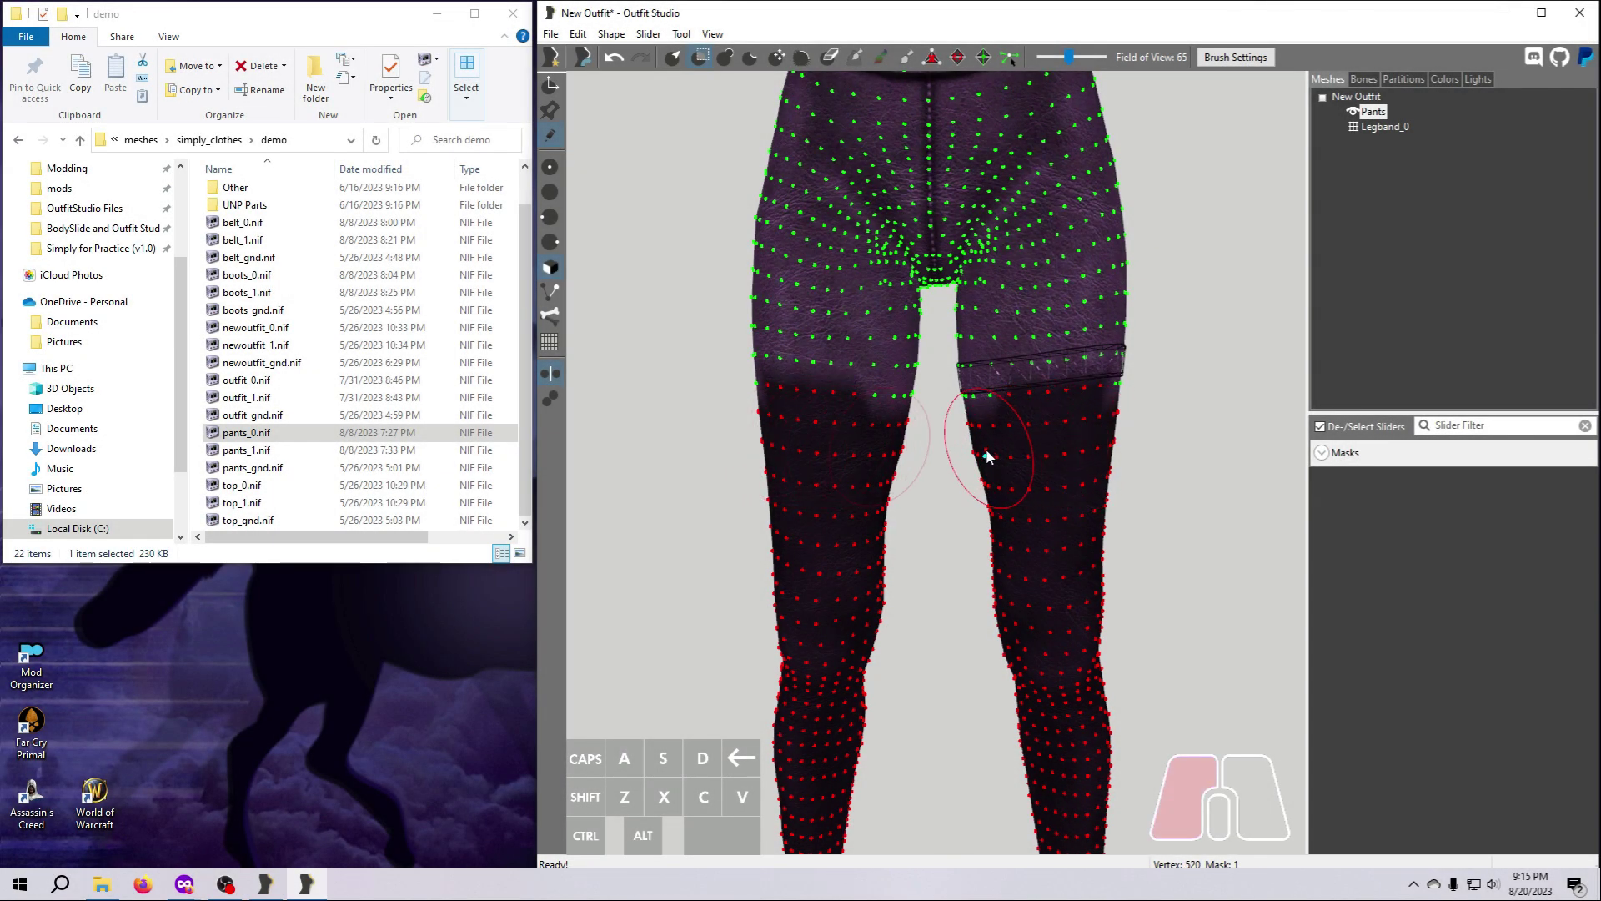
# Even out the mask's upper edge all the way around both thighs, just below the leg band.
pyautogui.moveTo(983, 447); pyautogui.dragTo(1008, 597, button='right')
pyautogui.click(950, 467)
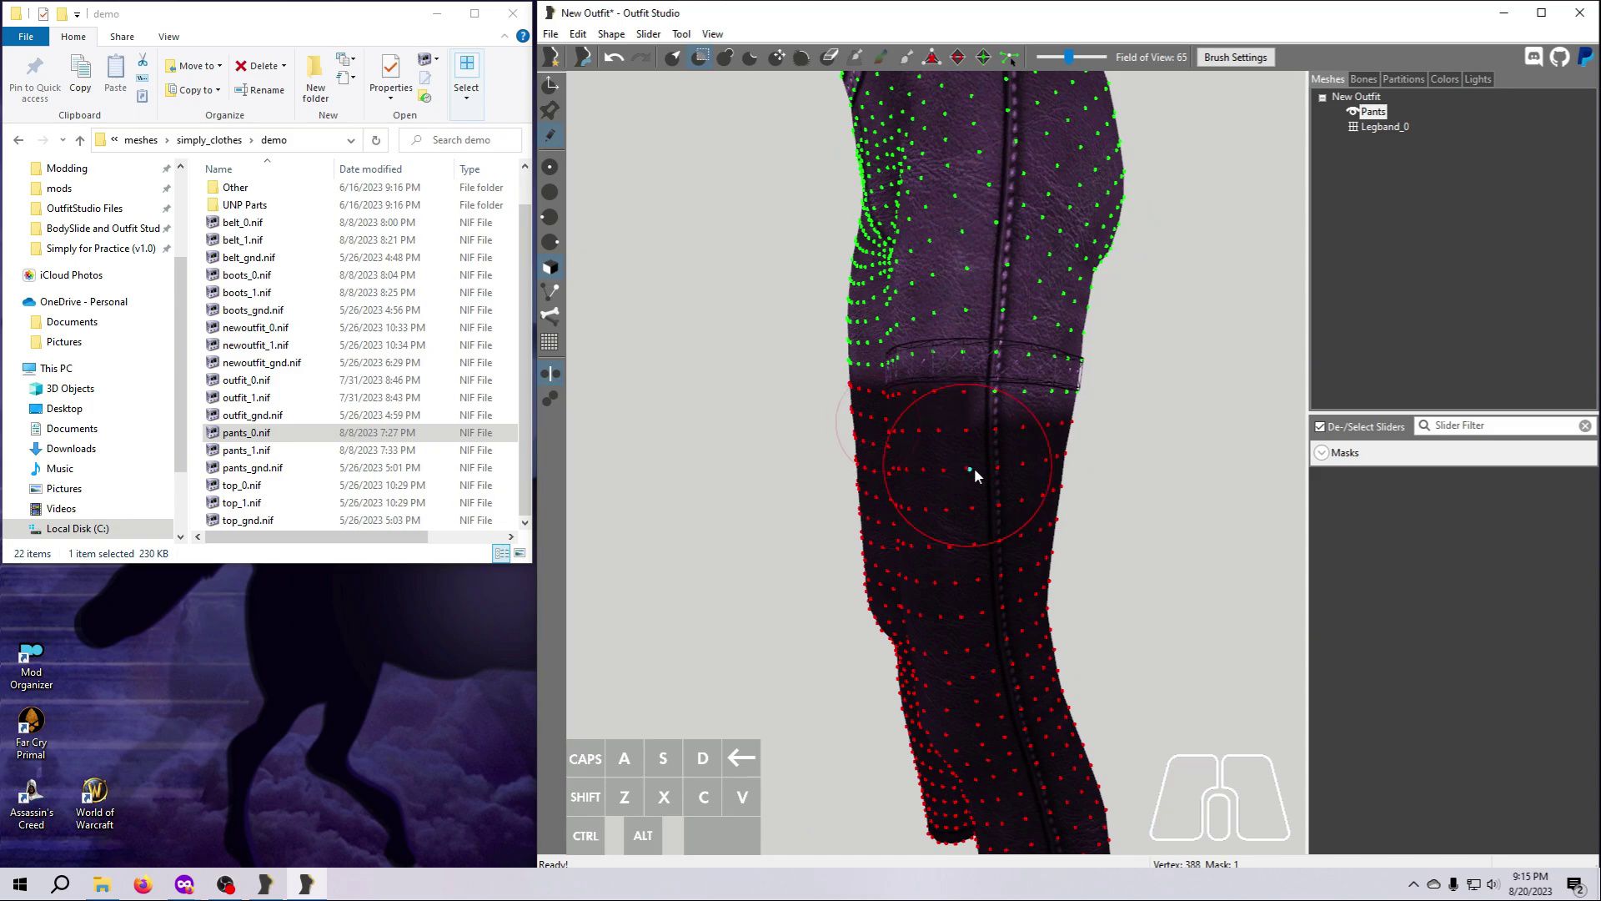
pyautogui.click(979, 467)
pyautogui.click(1051, 469)
pyautogui.moveTo(1074, 564)
pyautogui.mouseDown(button='right')
pyautogui.moveTo(918, 533)
pyautogui.moveTo(843, 492)
pyautogui.moveTo(826, 515)
pyautogui.mouseUp(button='right')
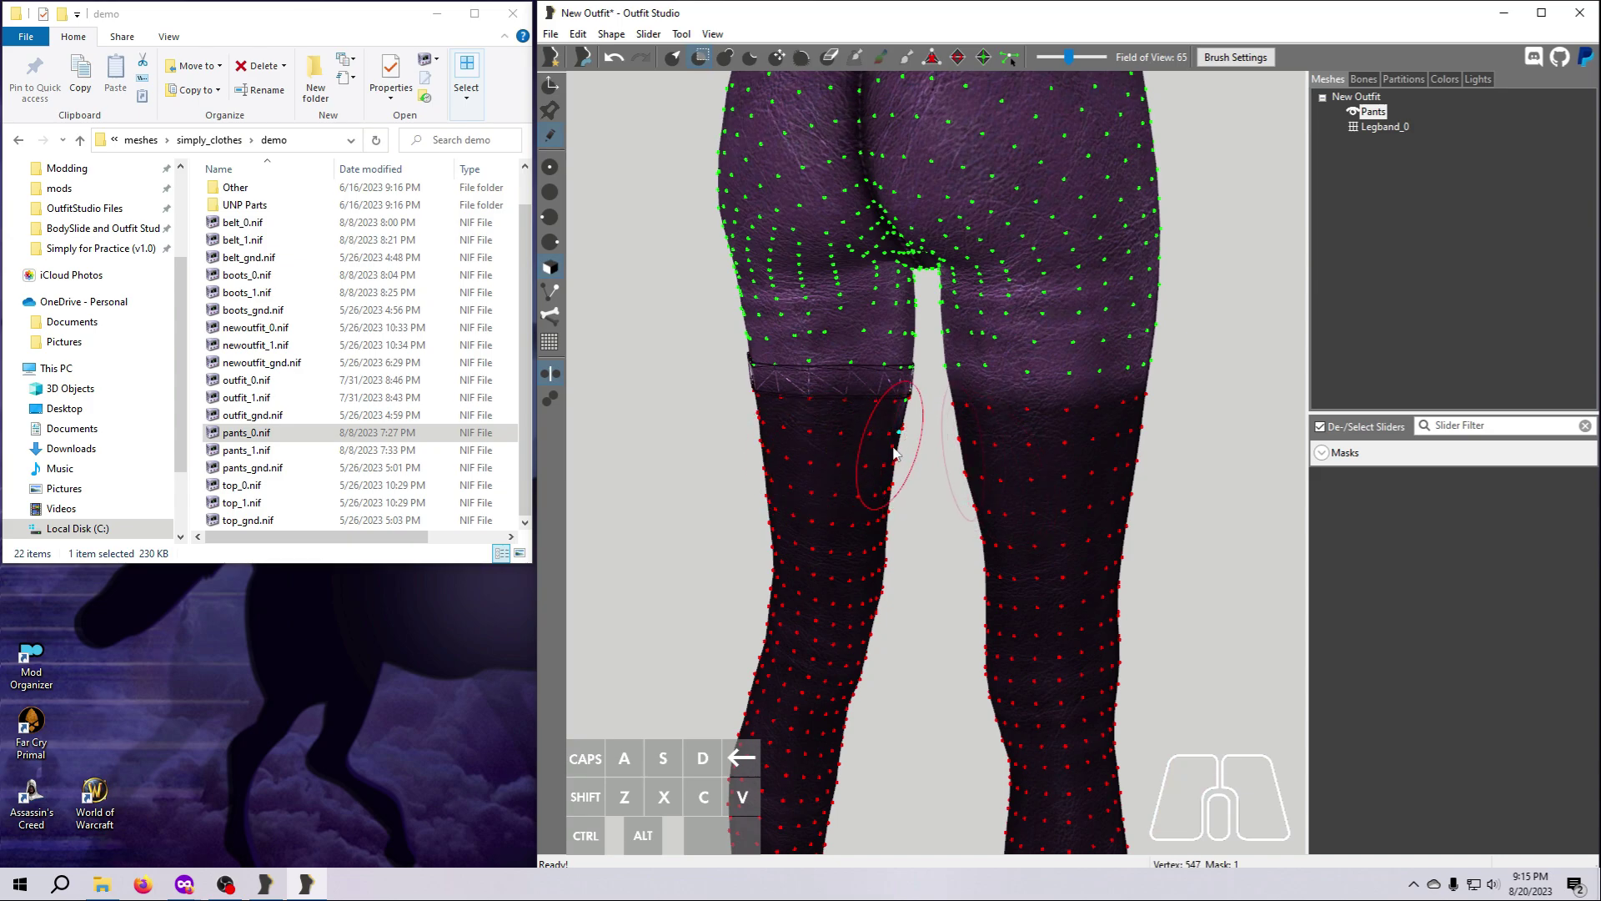
pyautogui.moveTo(909, 500); pyautogui.dragTo(1156, 679, button='right')
pyautogui.scroll(-5, 1156, 679)
pyautogui.moveTo(1129, 654); pyautogui.dragTo(1120, 640, button='middle')
pyautogui.moveTo(1120, 640); pyautogui.dragTo(1126, 627, button='right')
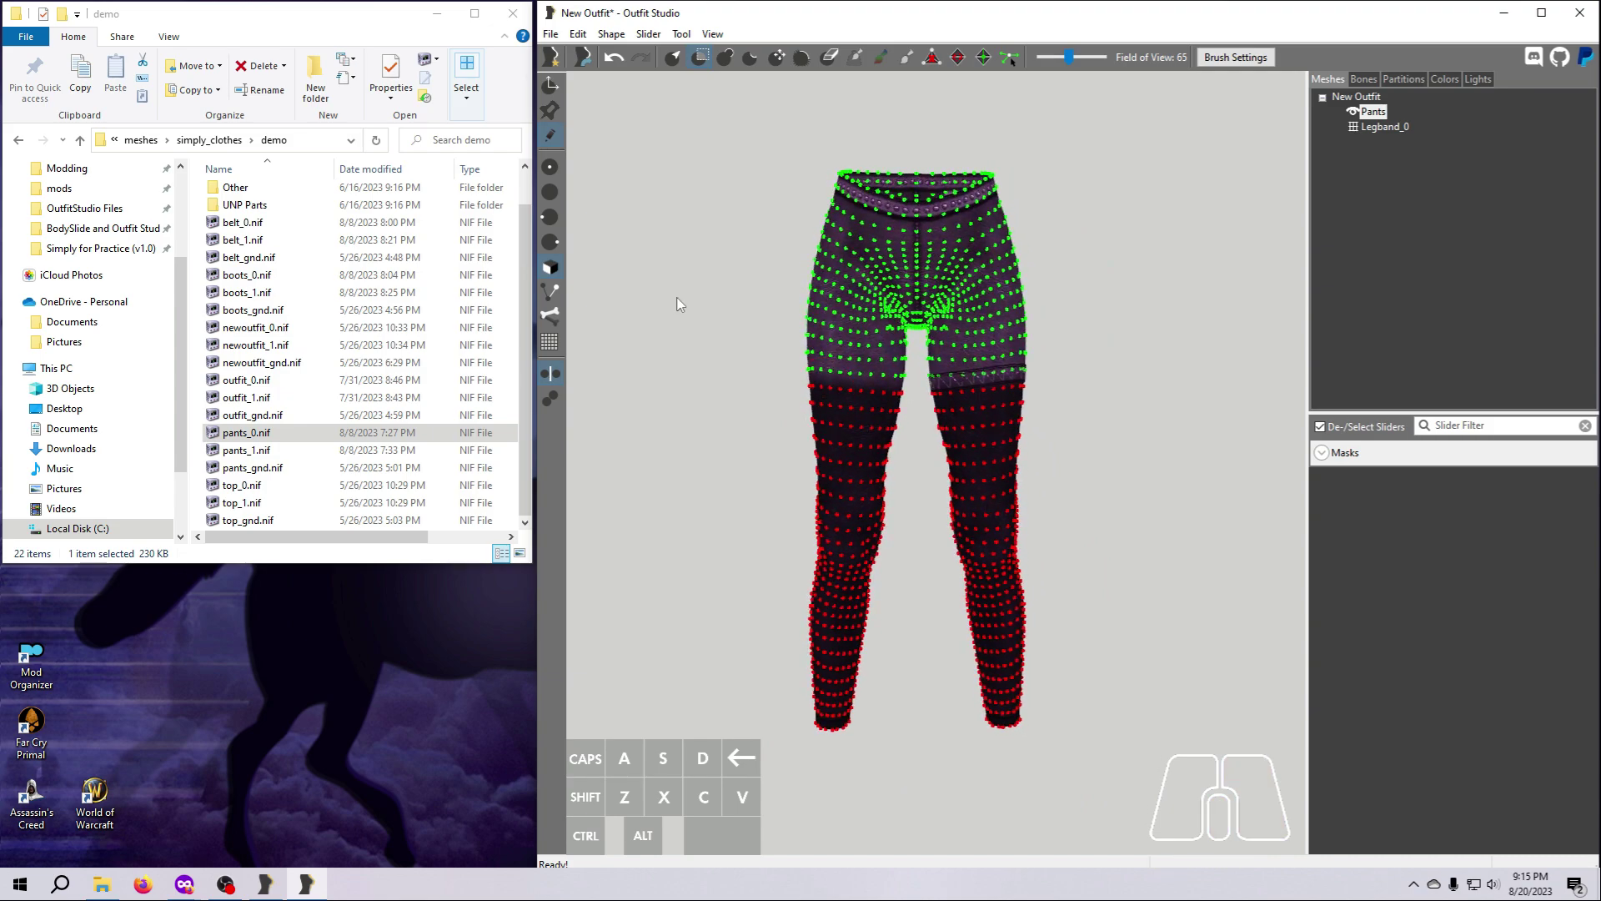
# Try deleting the unmasked vertices of the Pants shape and undo the deletion.
pyautogui.click(612, 34)
pyautogui.click(656, 109)
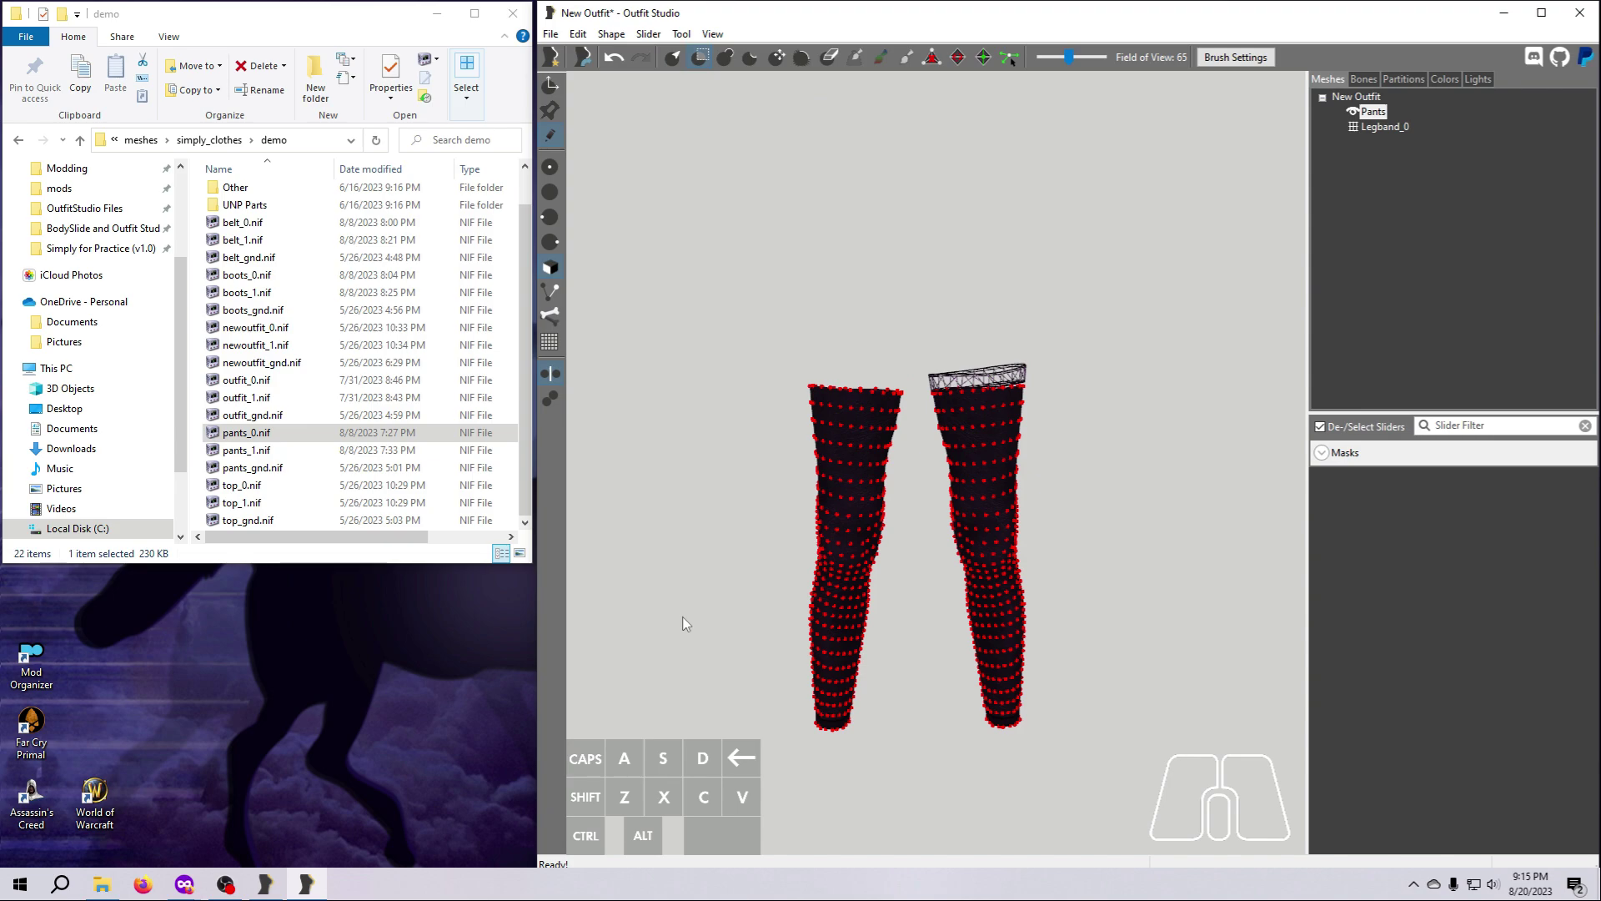
pyautogui.click(614, 57)
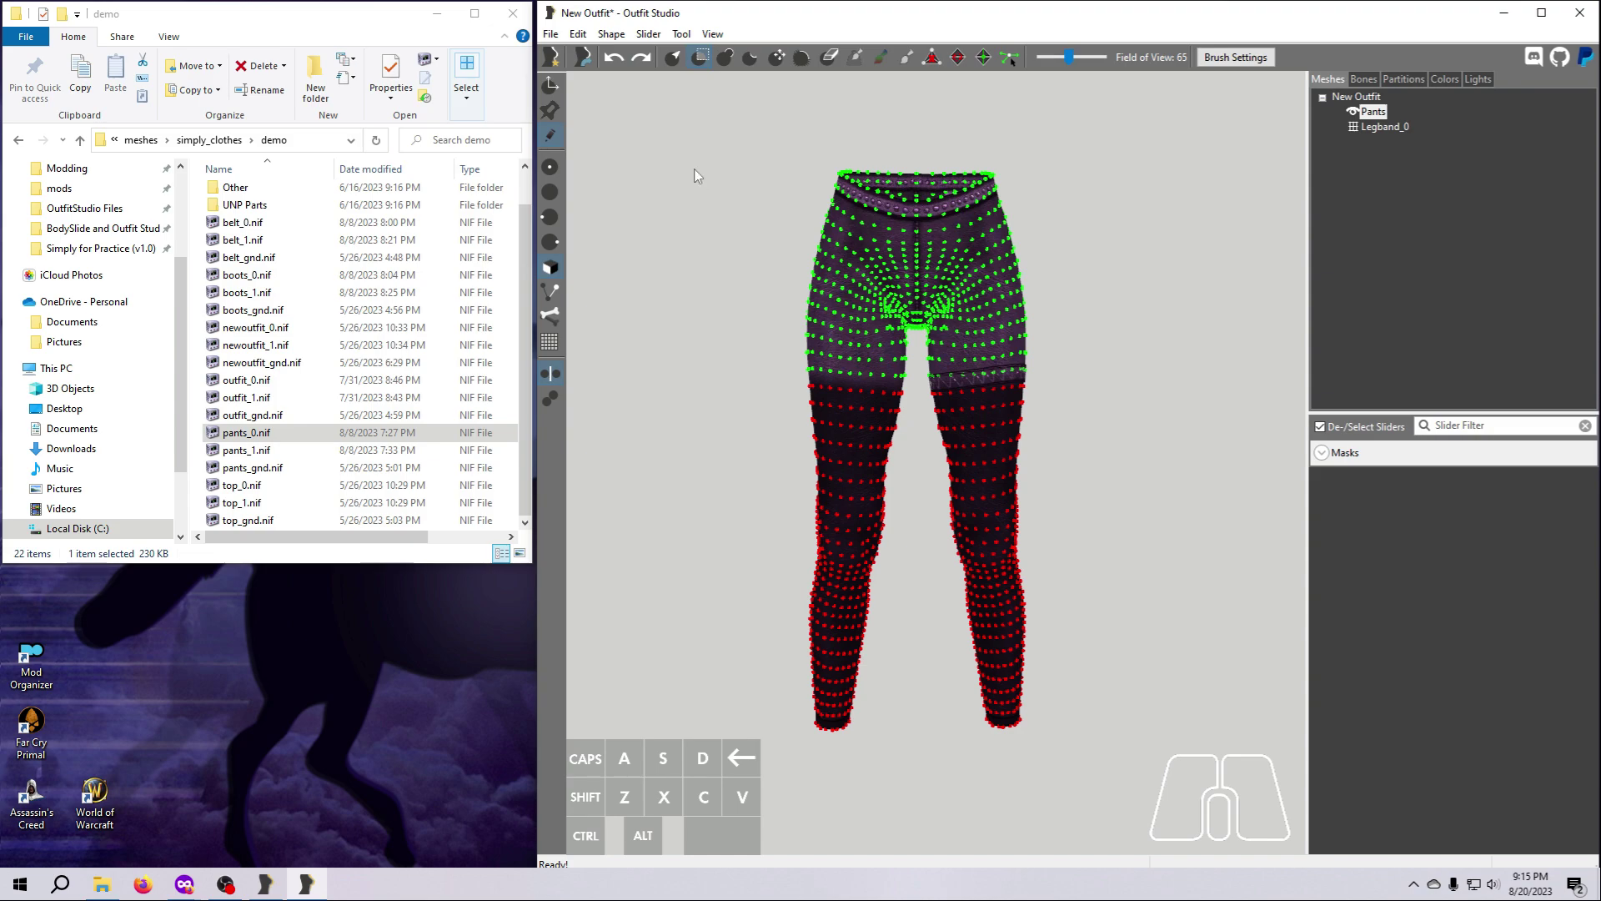
# Invert the mask to cover the upper part of the pants and switch to the Select tool.
pyautogui.click(683, 35)
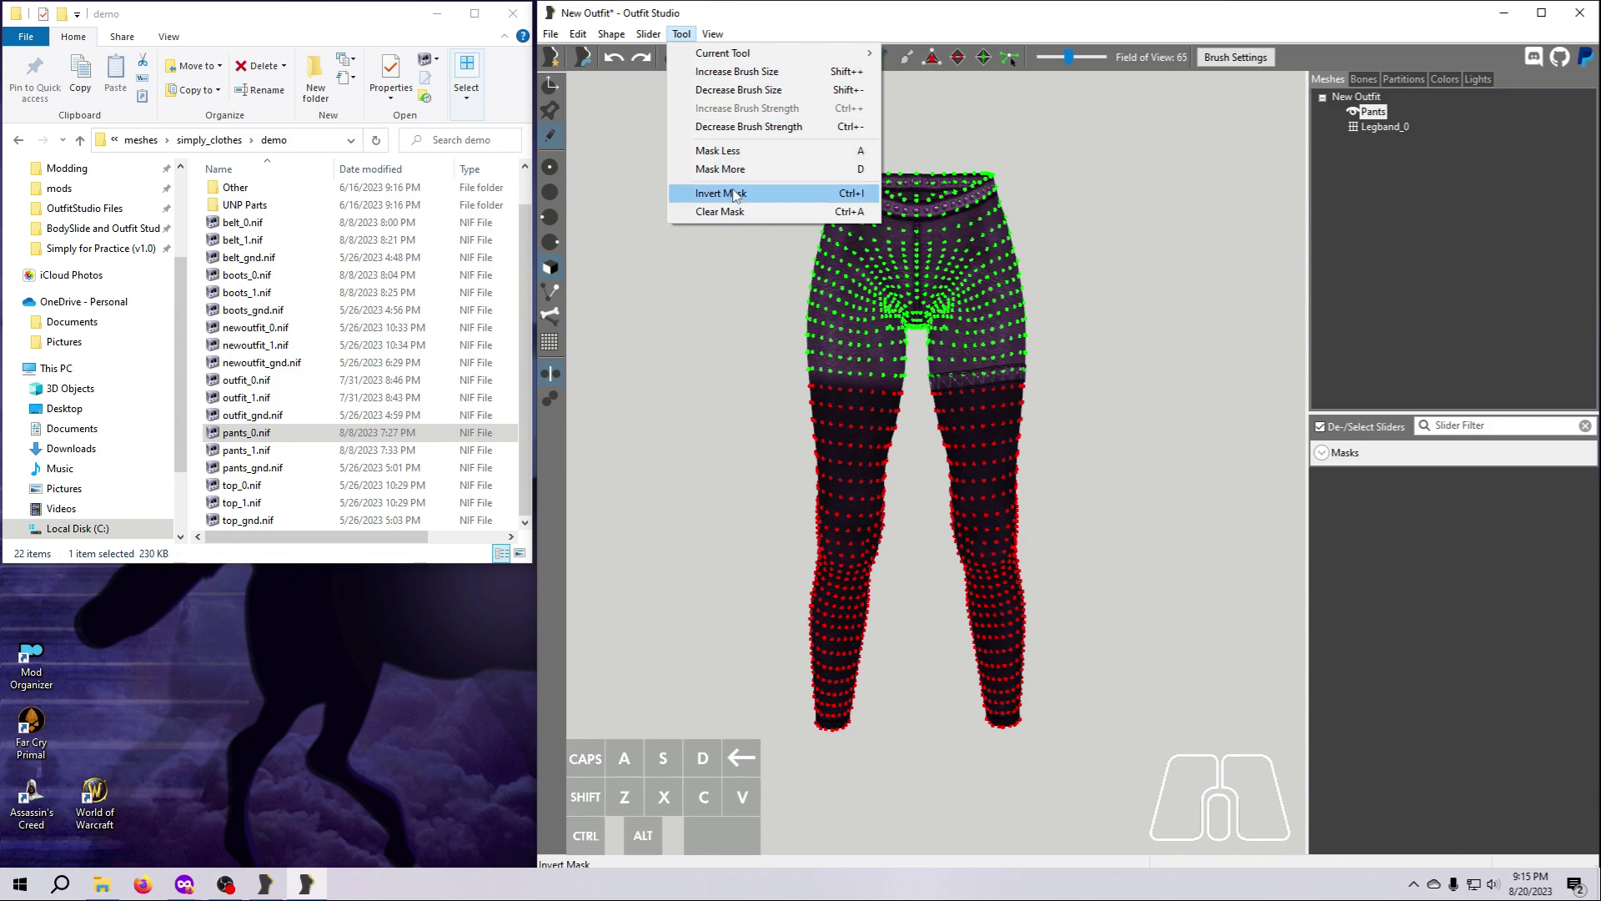
pyautogui.click(761, 195)
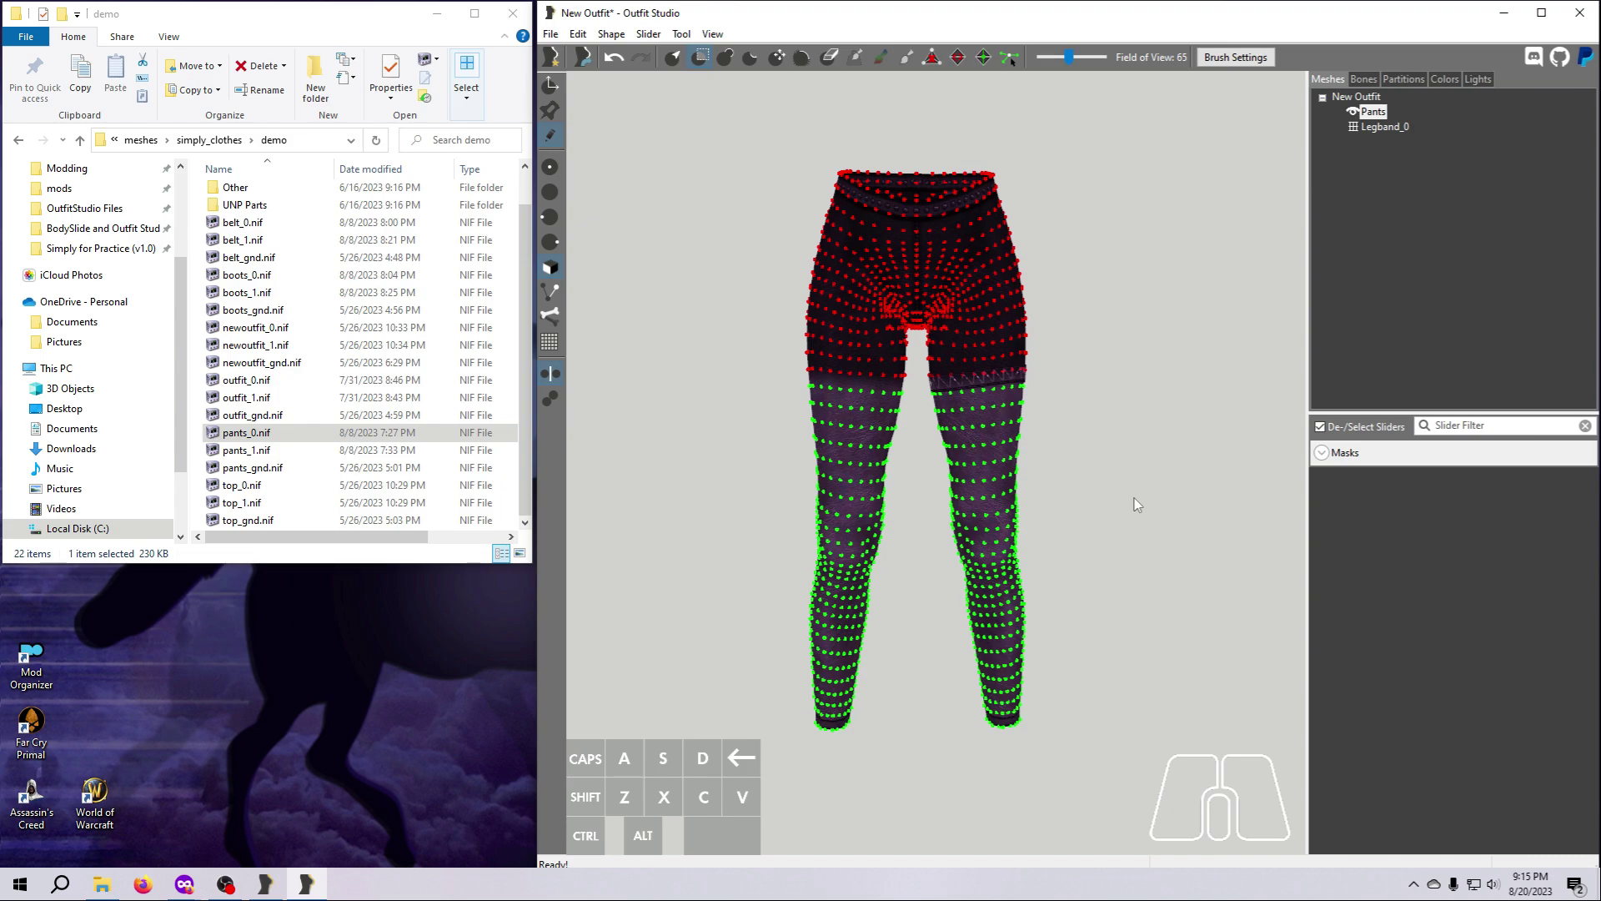
pyautogui.click(674, 61)
# Save the current mask as a new mask named pantszap.
pyautogui.click(1322, 452)
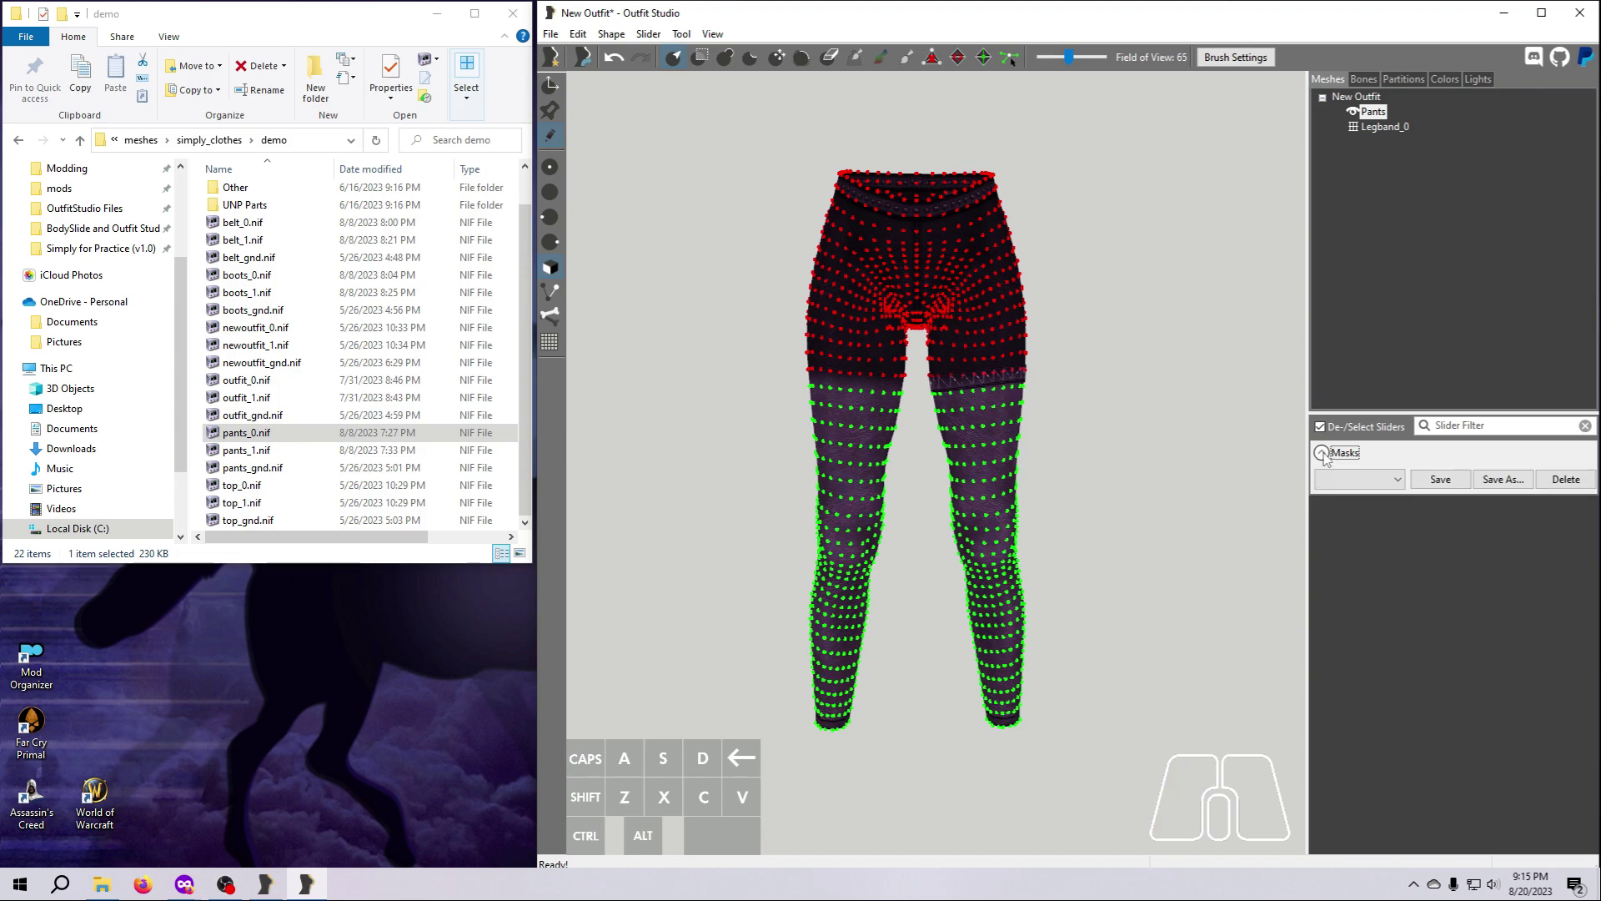
pyautogui.click(1502, 482)
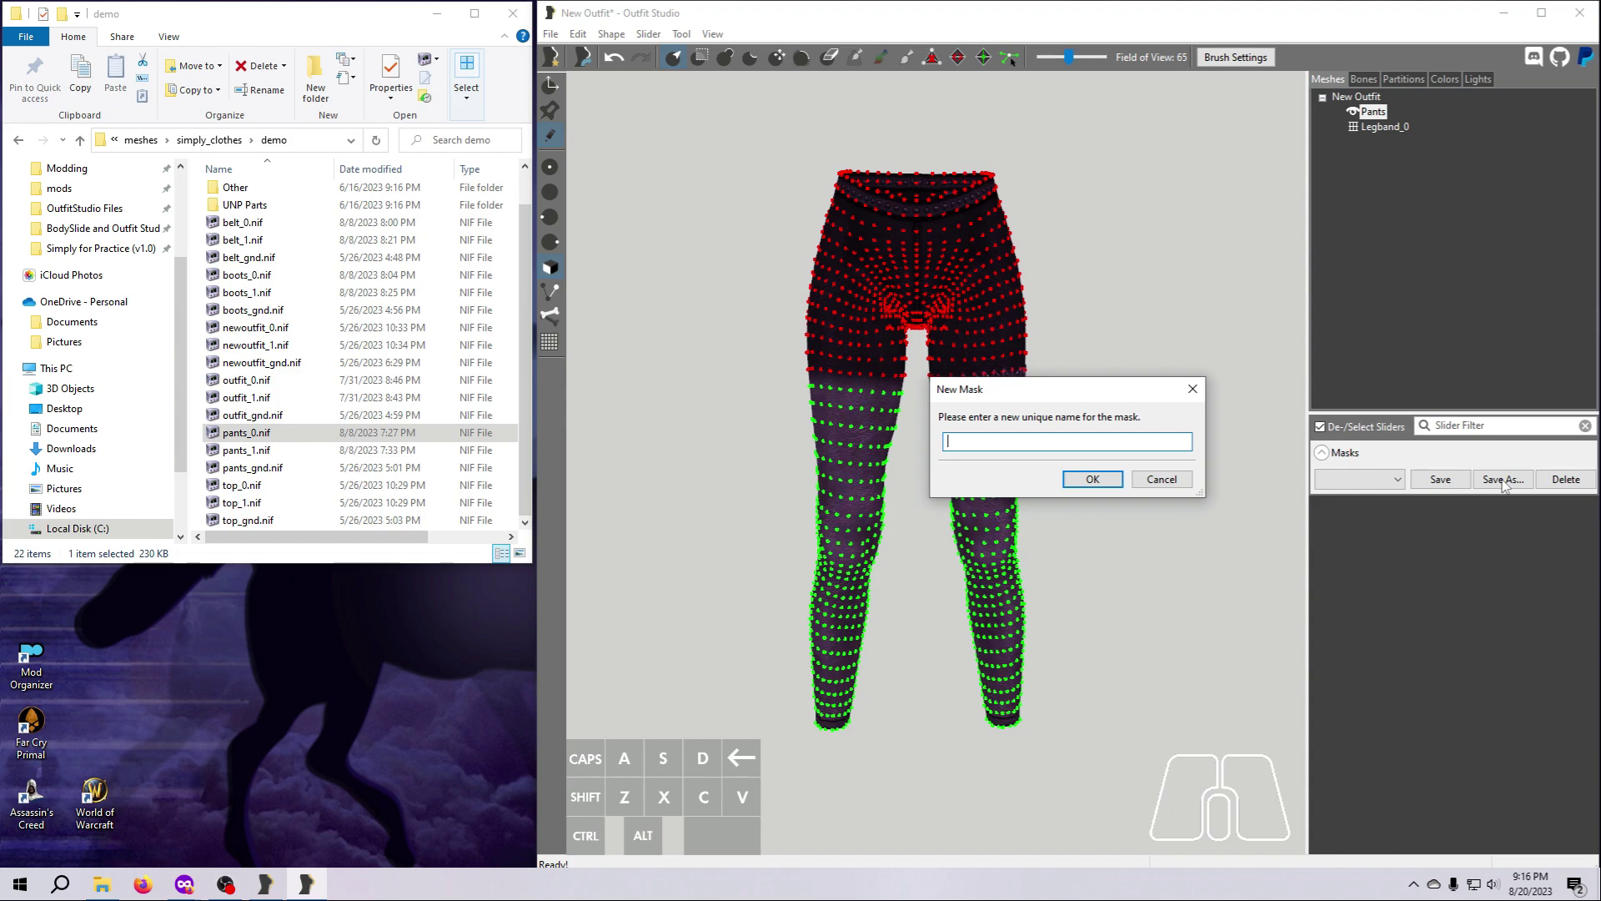
pyautogui.write('pantsz')
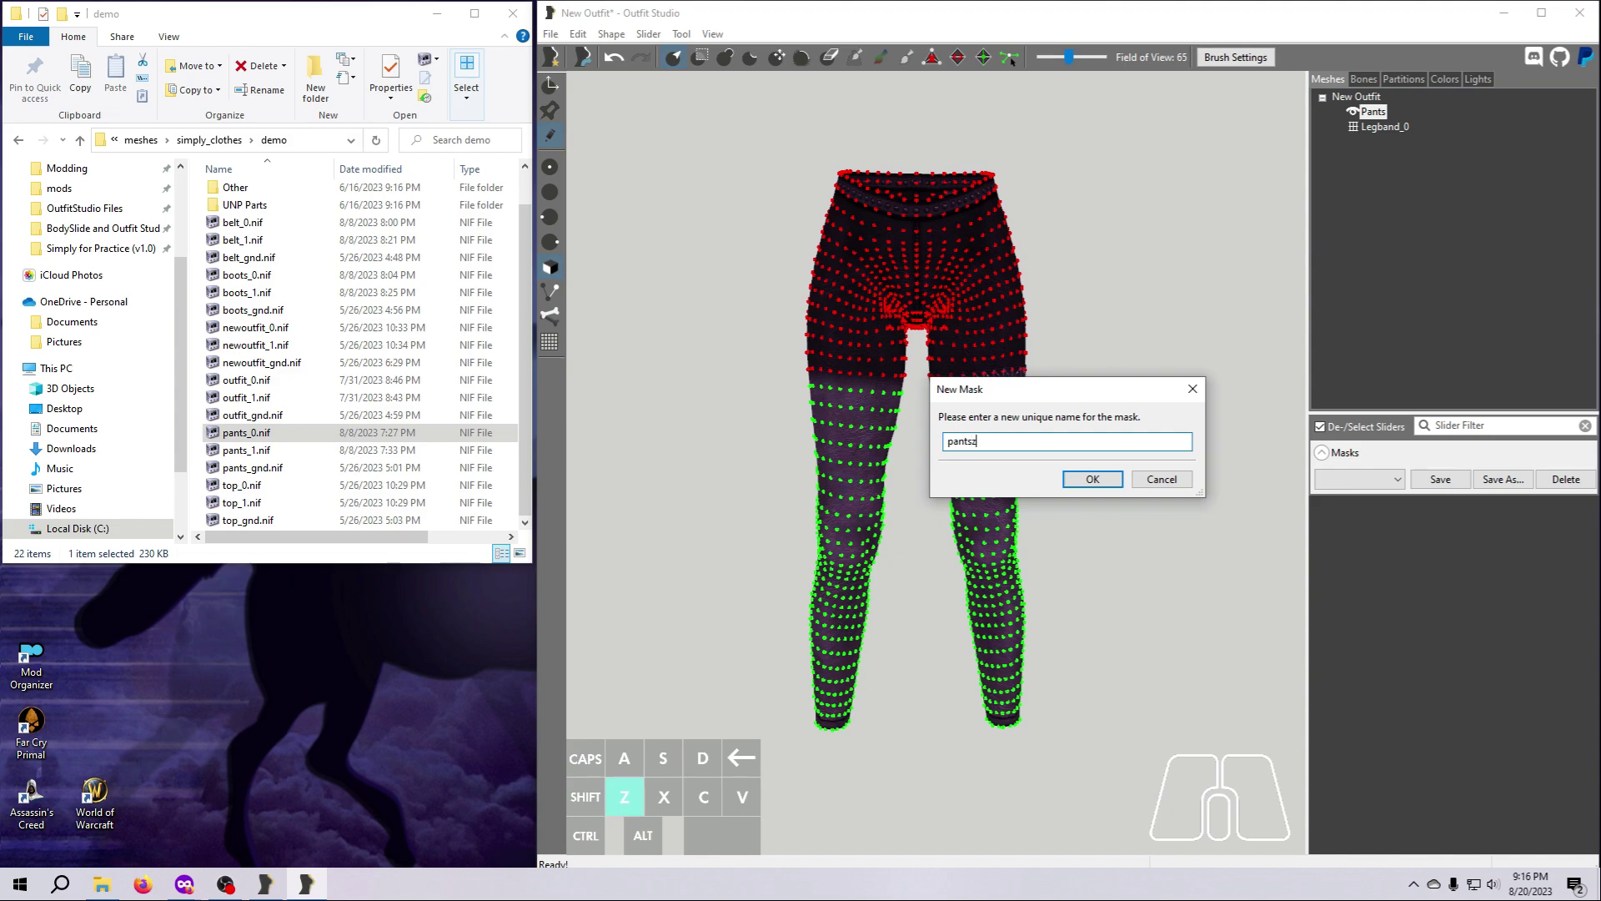
pyautogui.write('ap')
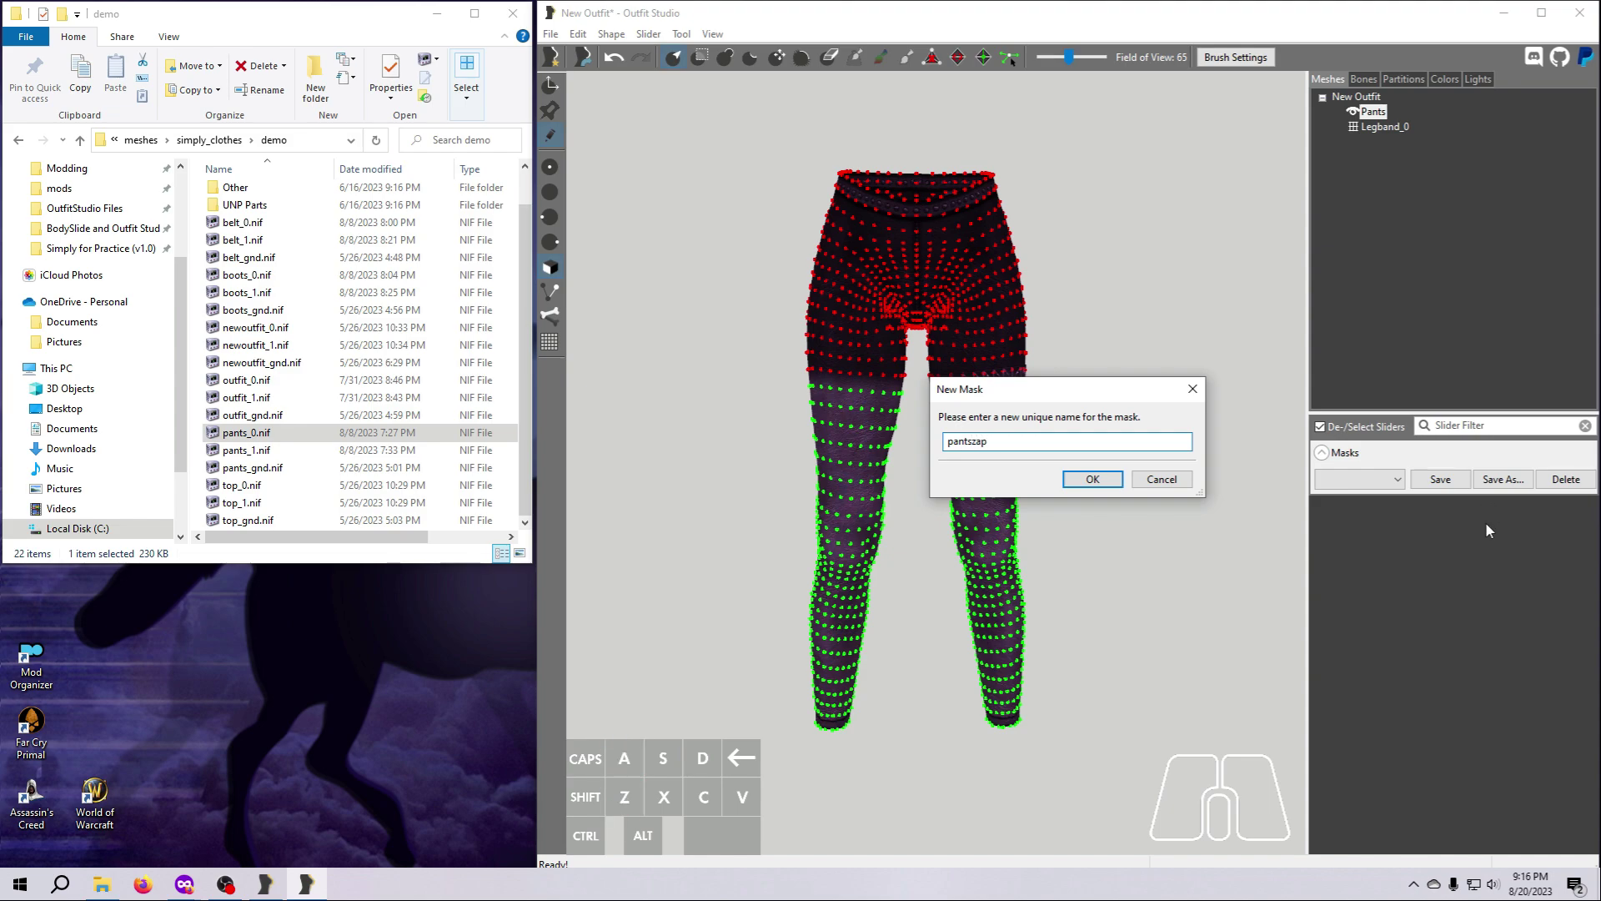
pyautogui.click(1090, 480)
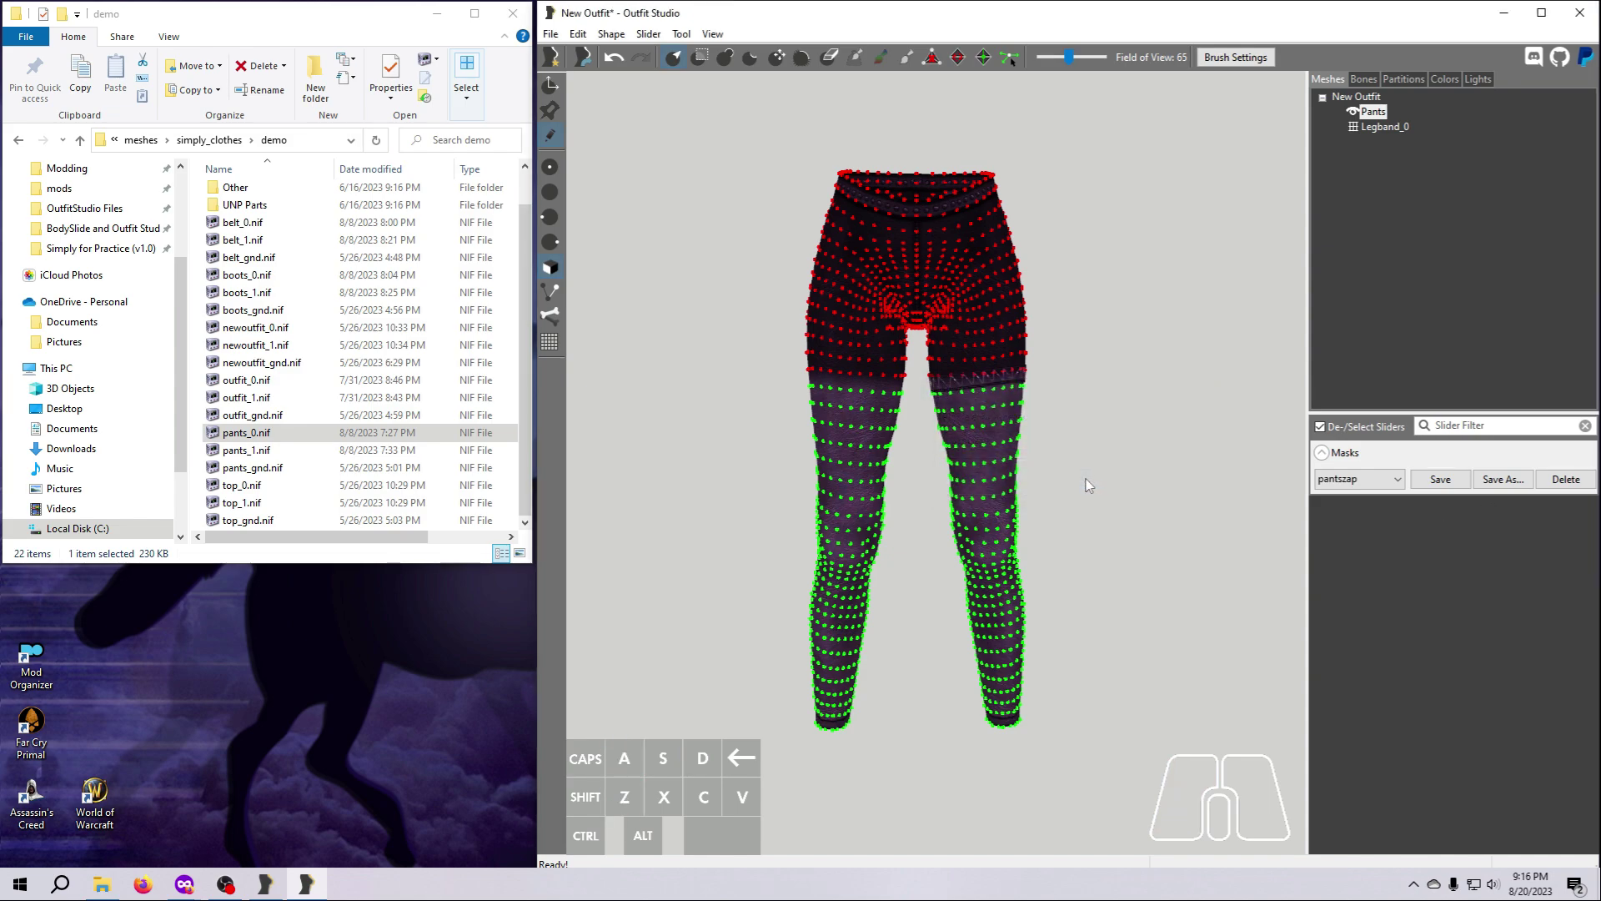
# Extend the mask farther down both thighs with the mask brush and save it as a new mask named pantszap2.
pyautogui.click(702, 57)
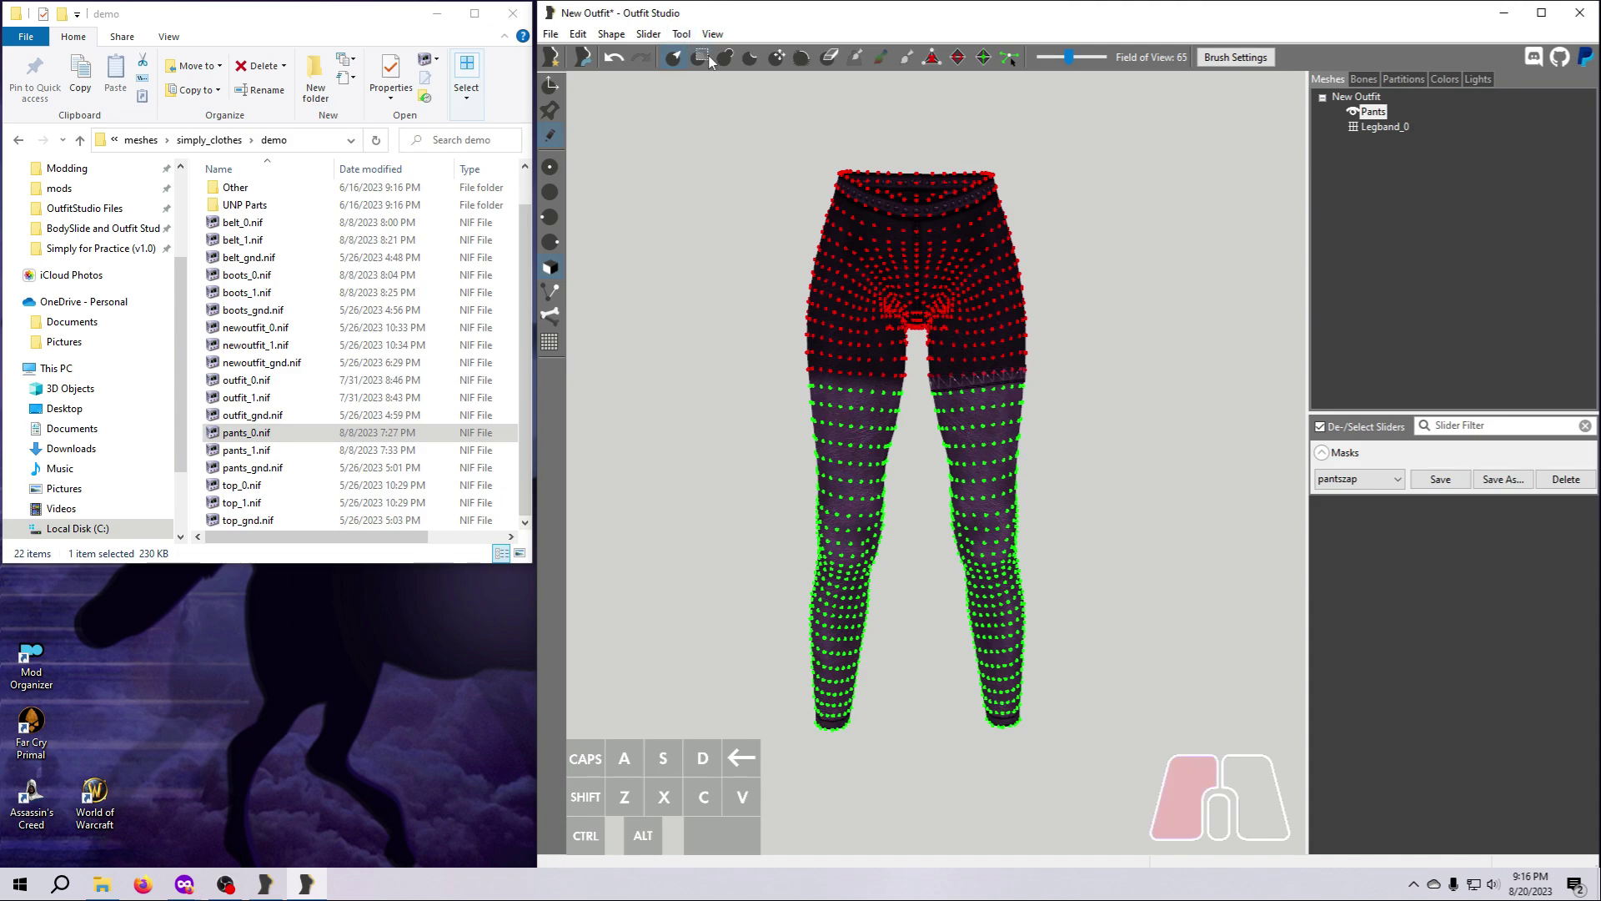
pyautogui.moveTo(942, 407)
pyautogui.mouseDown()
pyautogui.moveTo(973, 429)
pyautogui.moveTo(997, 421)
pyautogui.mouseUp()
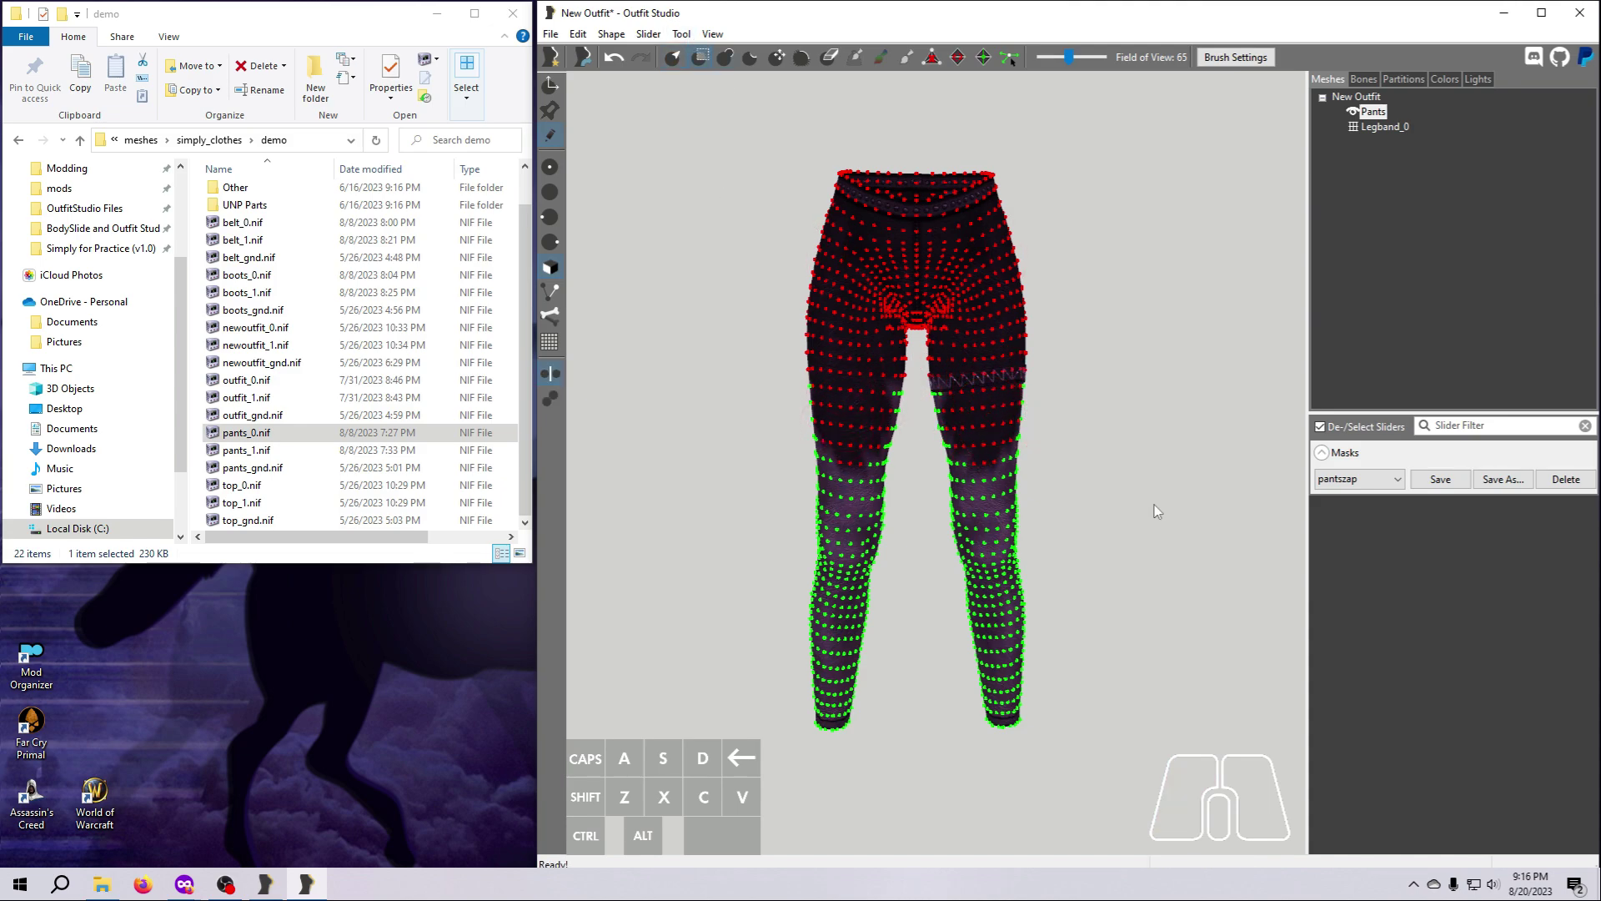
pyautogui.click(1436, 477)
pyautogui.click(1505, 481)
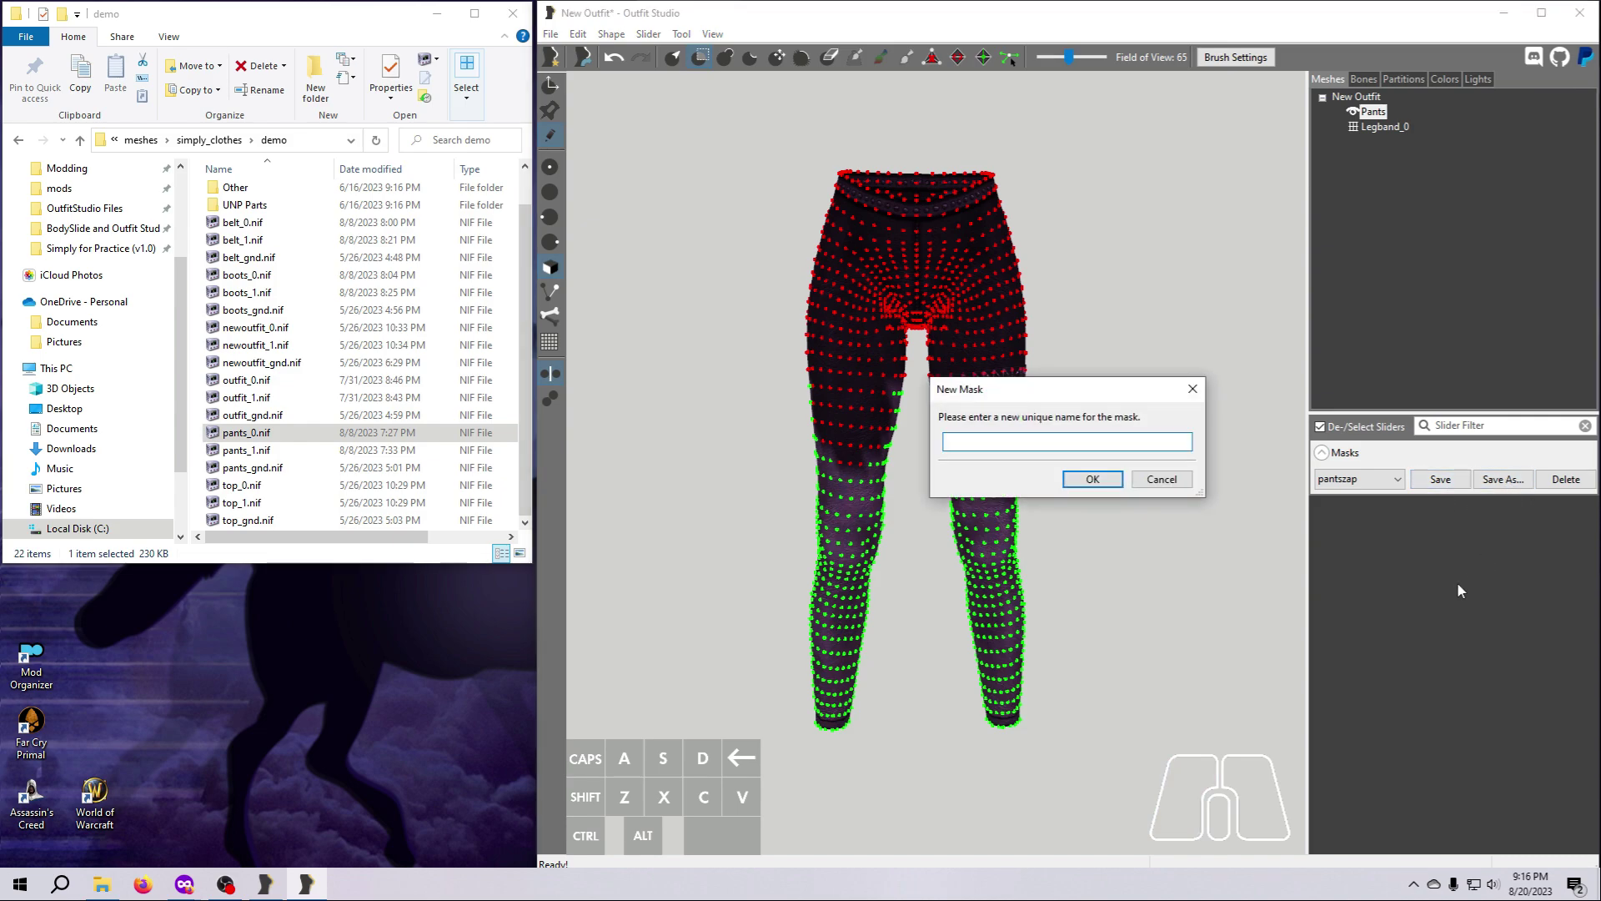
pyautogui.write('pantszap2')
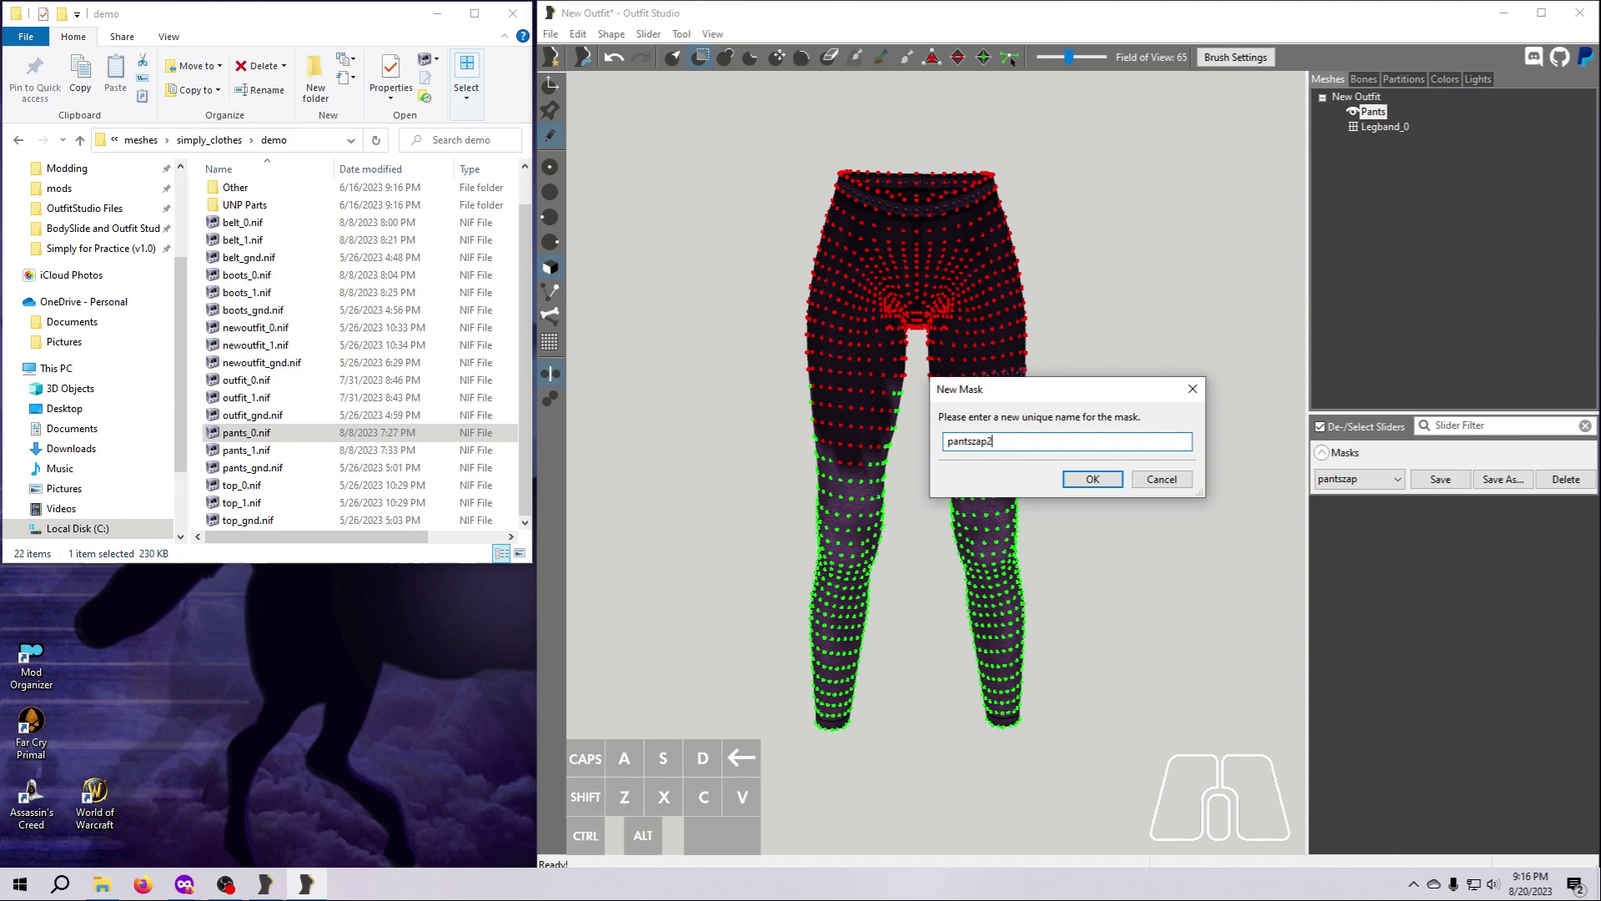
pyautogui.press('Return')
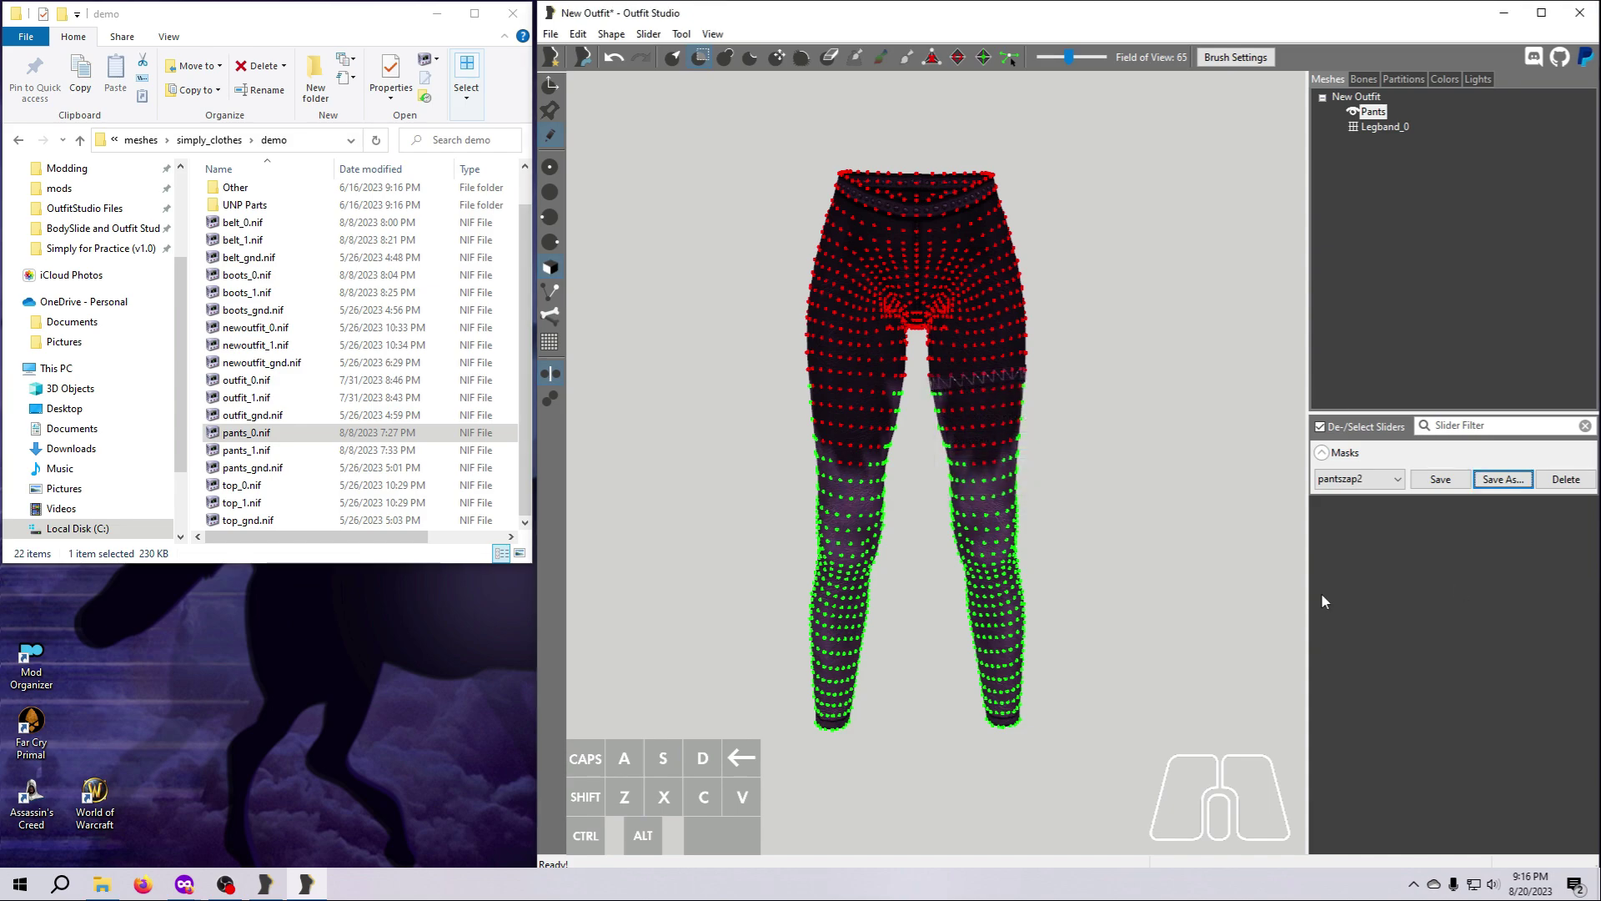
# Switch between the saved masks pantszap and pantszap2, and leave pantszap loaded on the pants.
pyautogui.click(1397, 479)
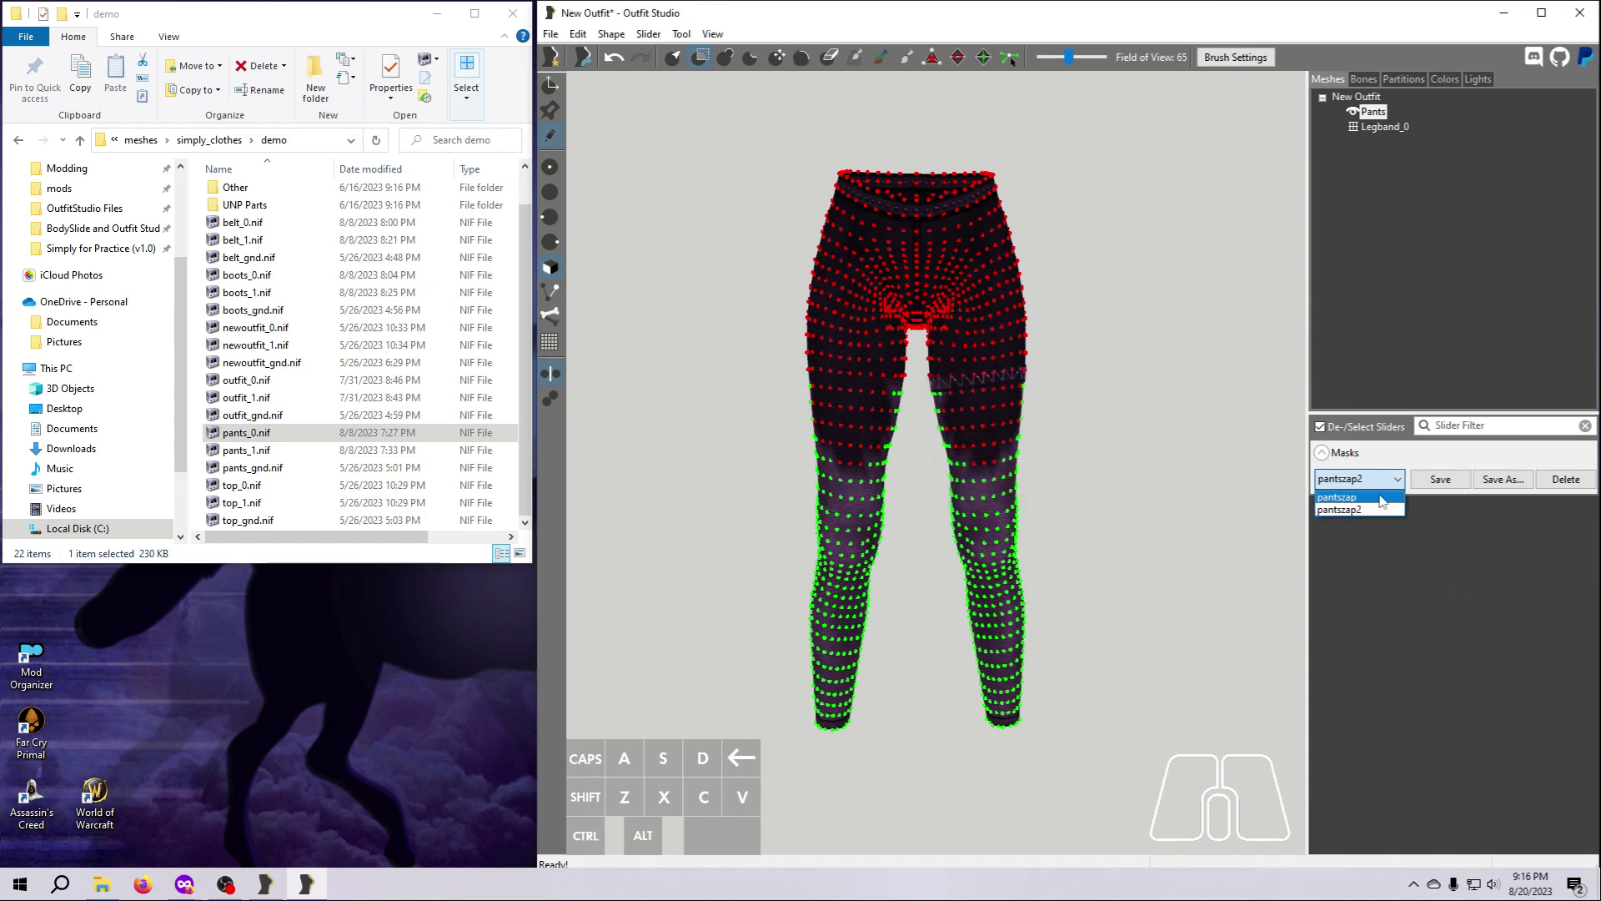
pyautogui.click(1382, 498)
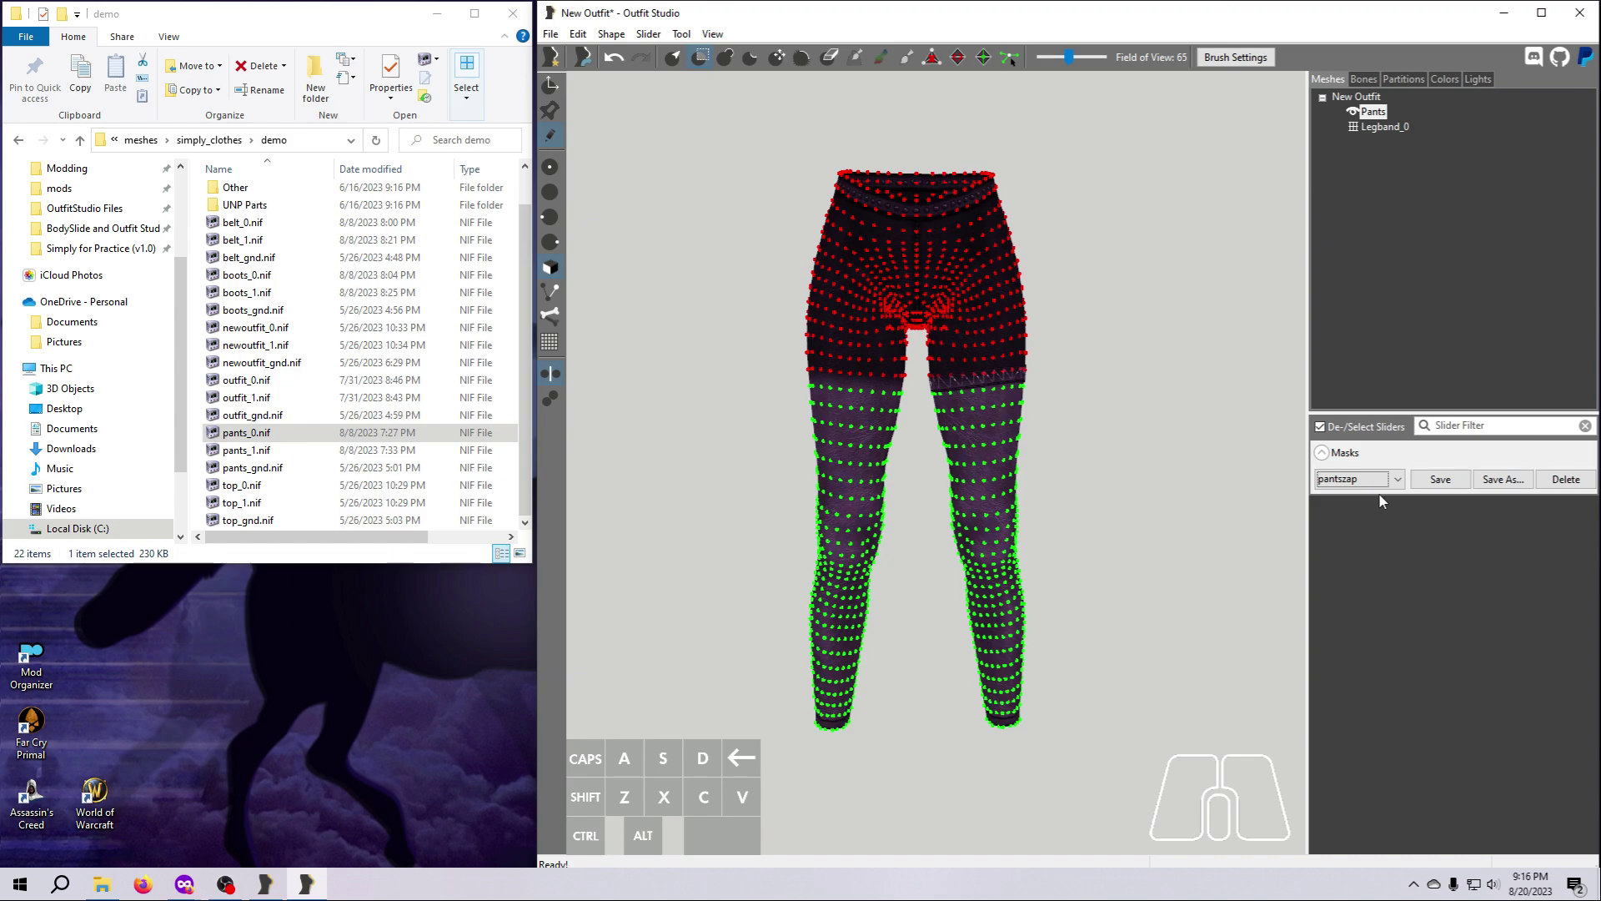
pyautogui.click(1397, 482)
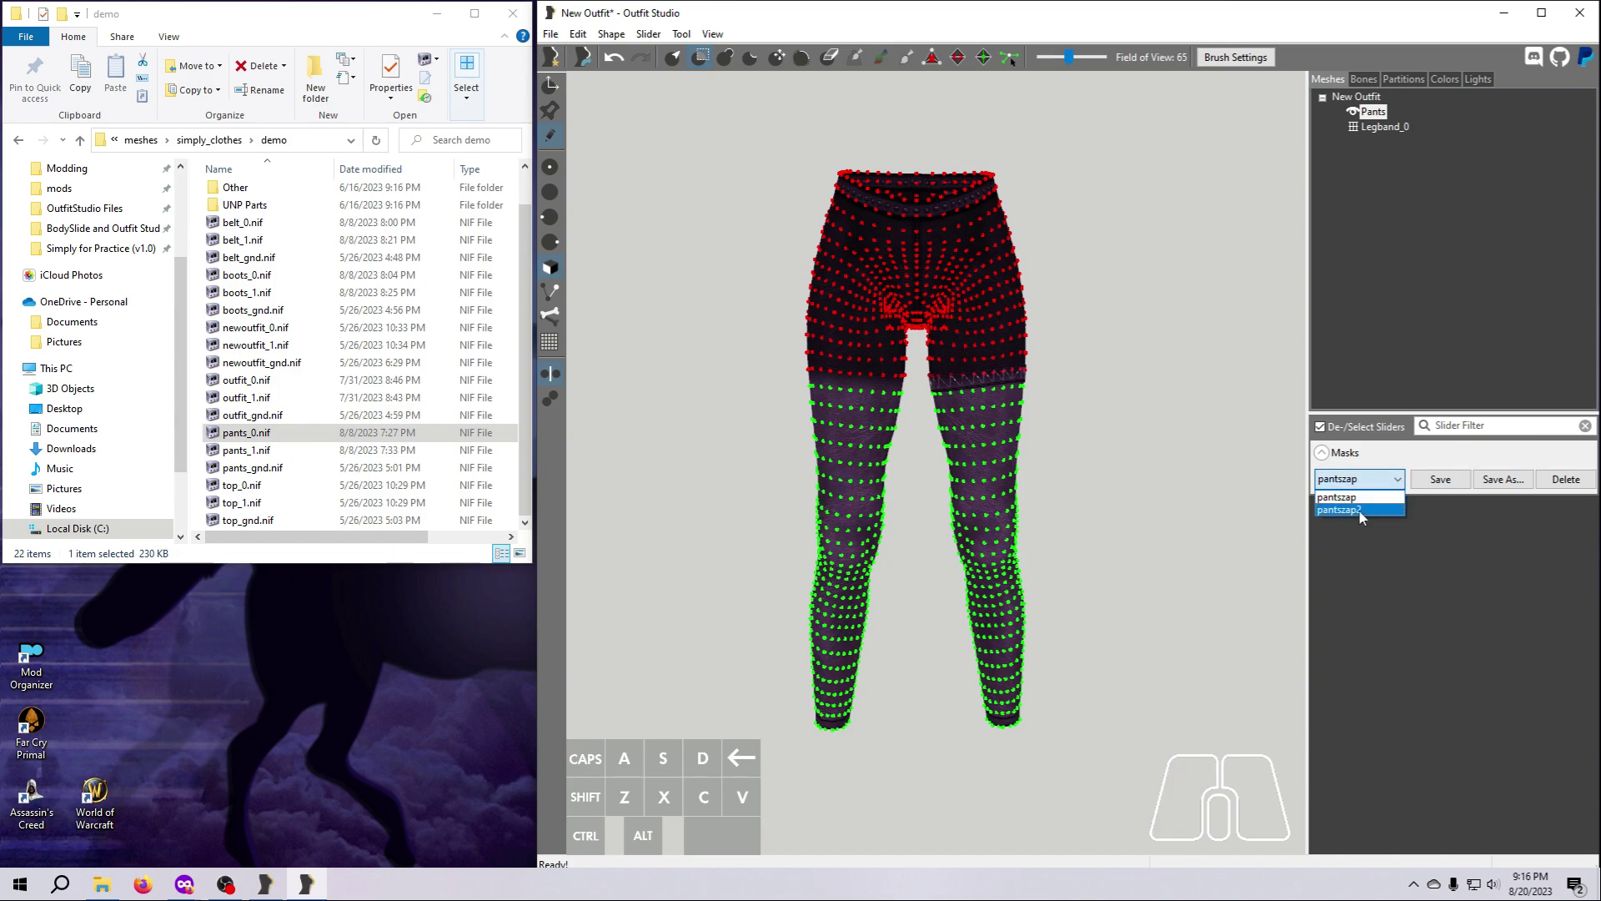
pyautogui.click(1360, 510)
pyautogui.click(1398, 483)
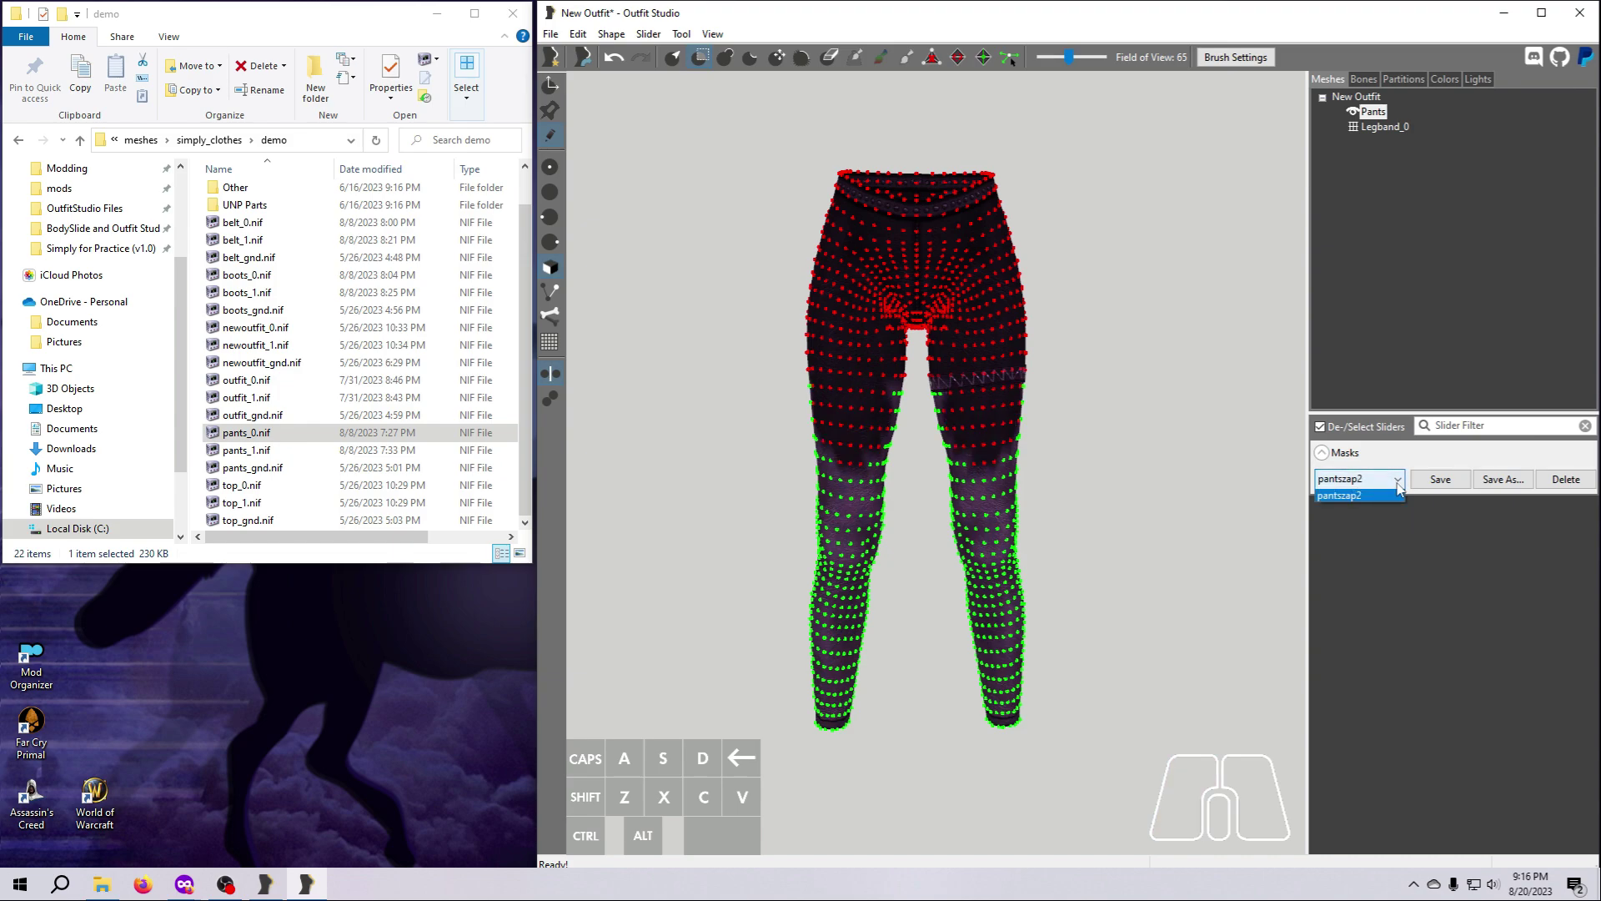
pyautogui.click(1379, 494)
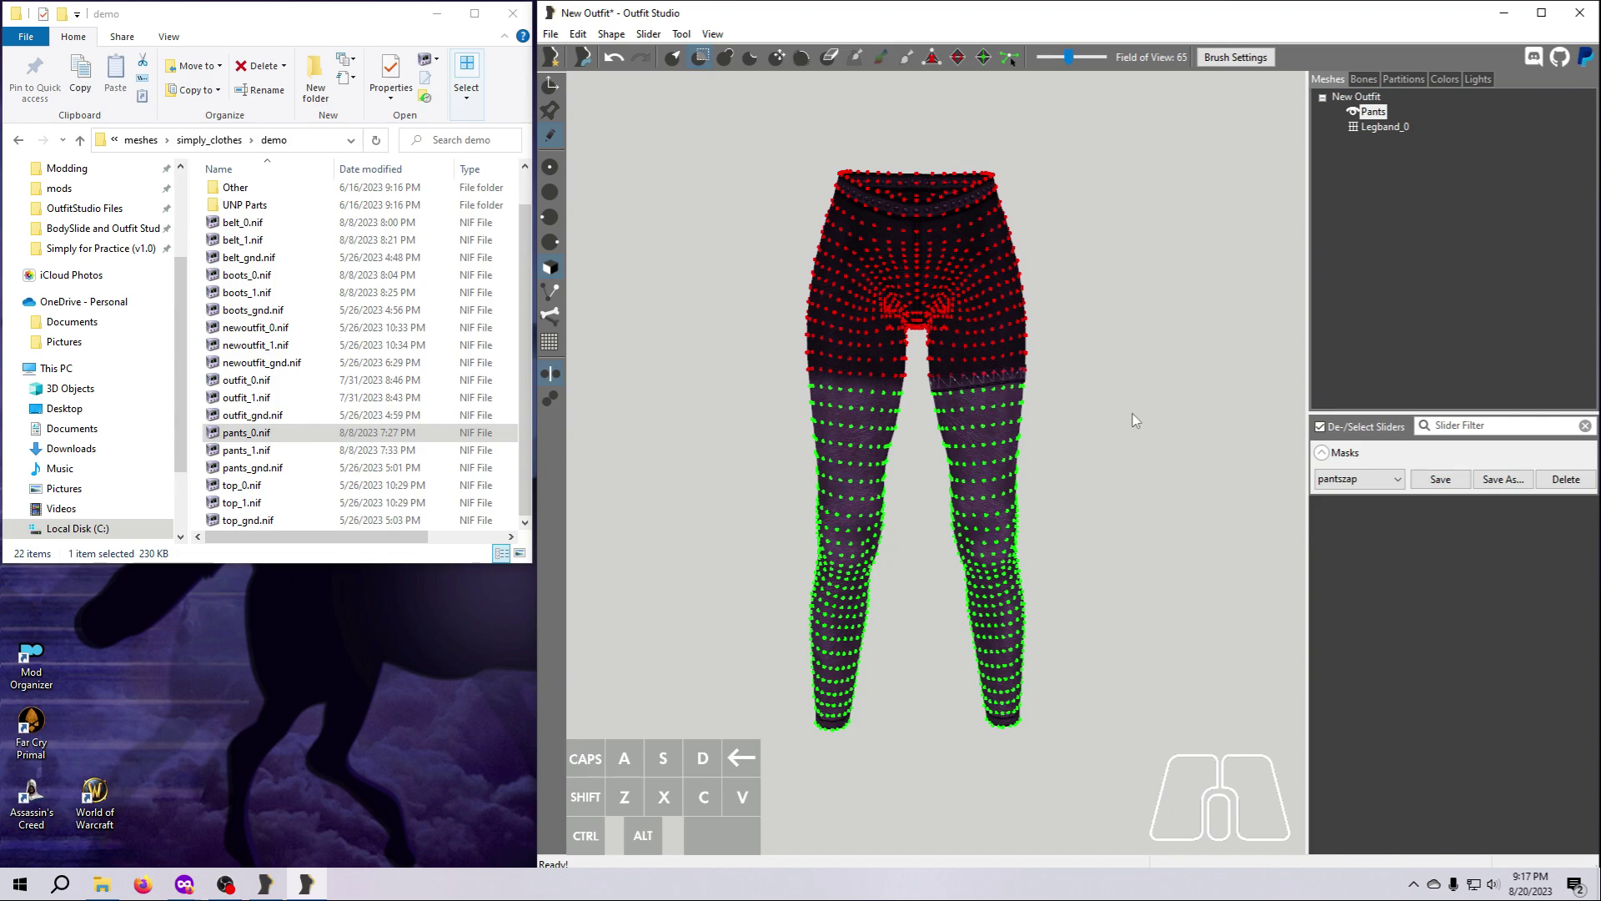
# Delete the unmasked vertices of the Pants shape and display the leg band as a solid mesh.
pyautogui.click(610, 34)
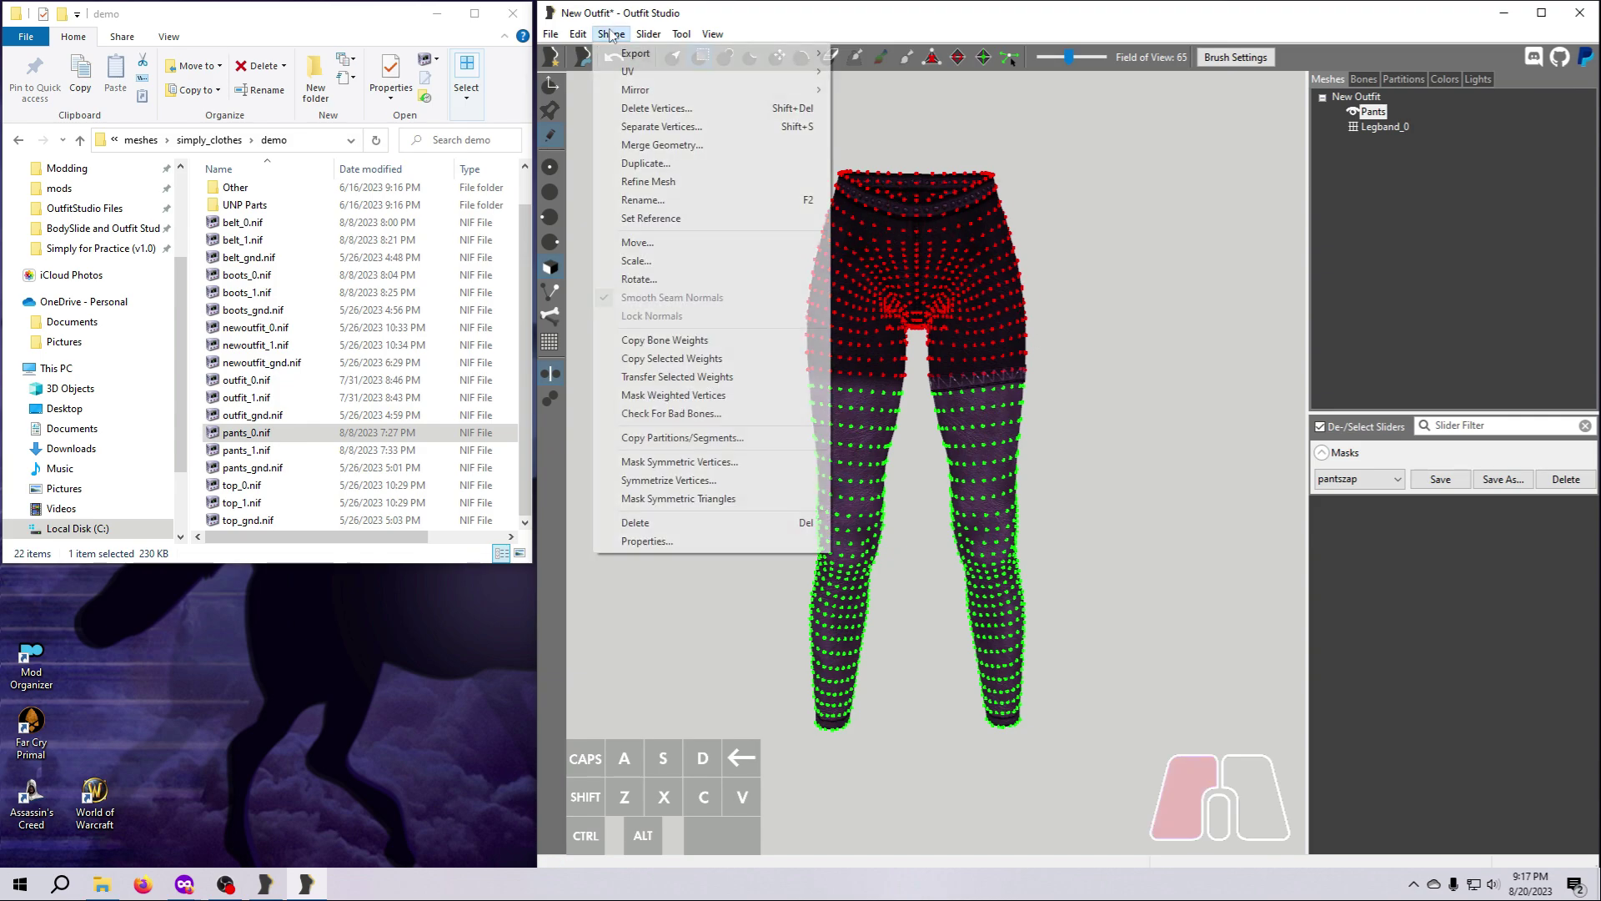
pyautogui.click(639, 110)
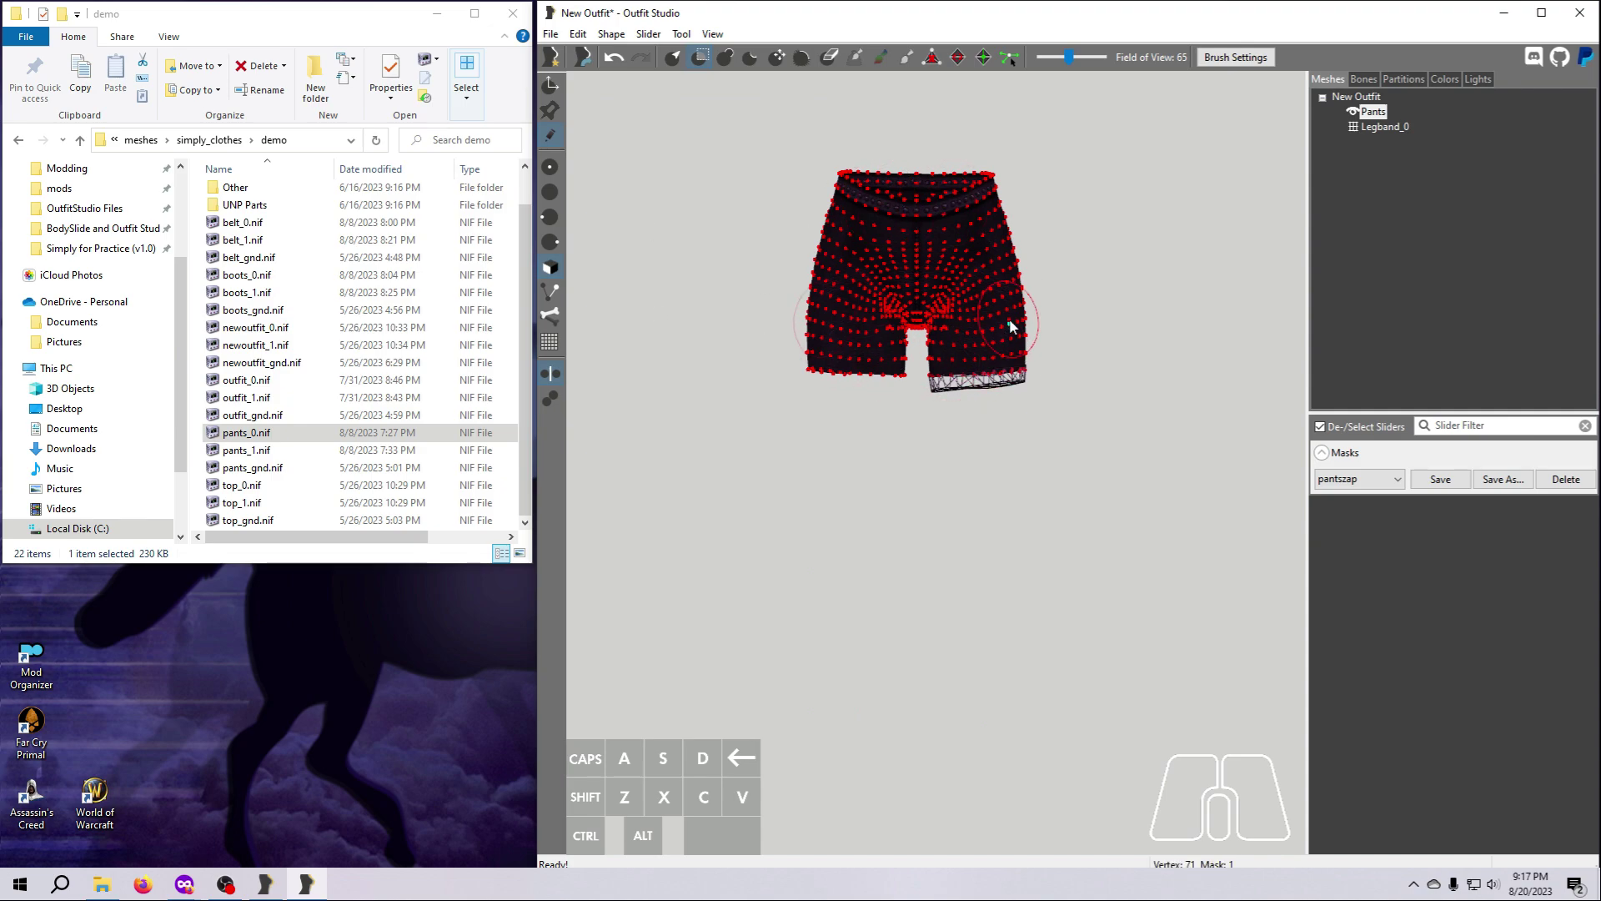
pyautogui.click(673, 57)
pyautogui.click(1353, 127)
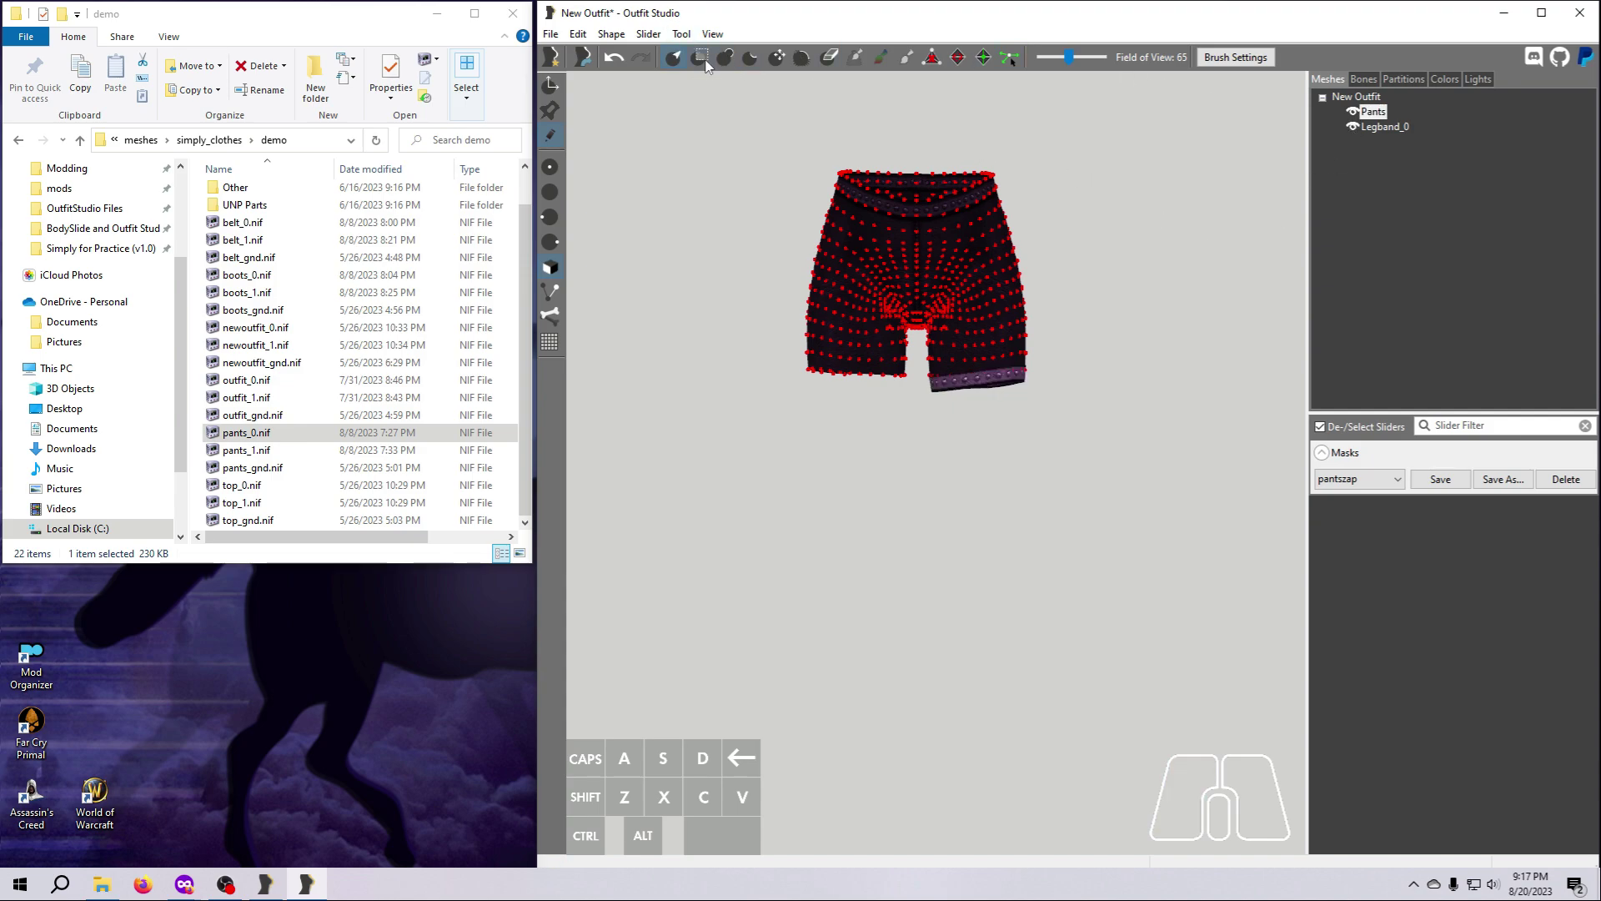
# Clear the mask and examine how the cut pants hem meets the leg band at the back of the thigh.
pyautogui.click(682, 34)
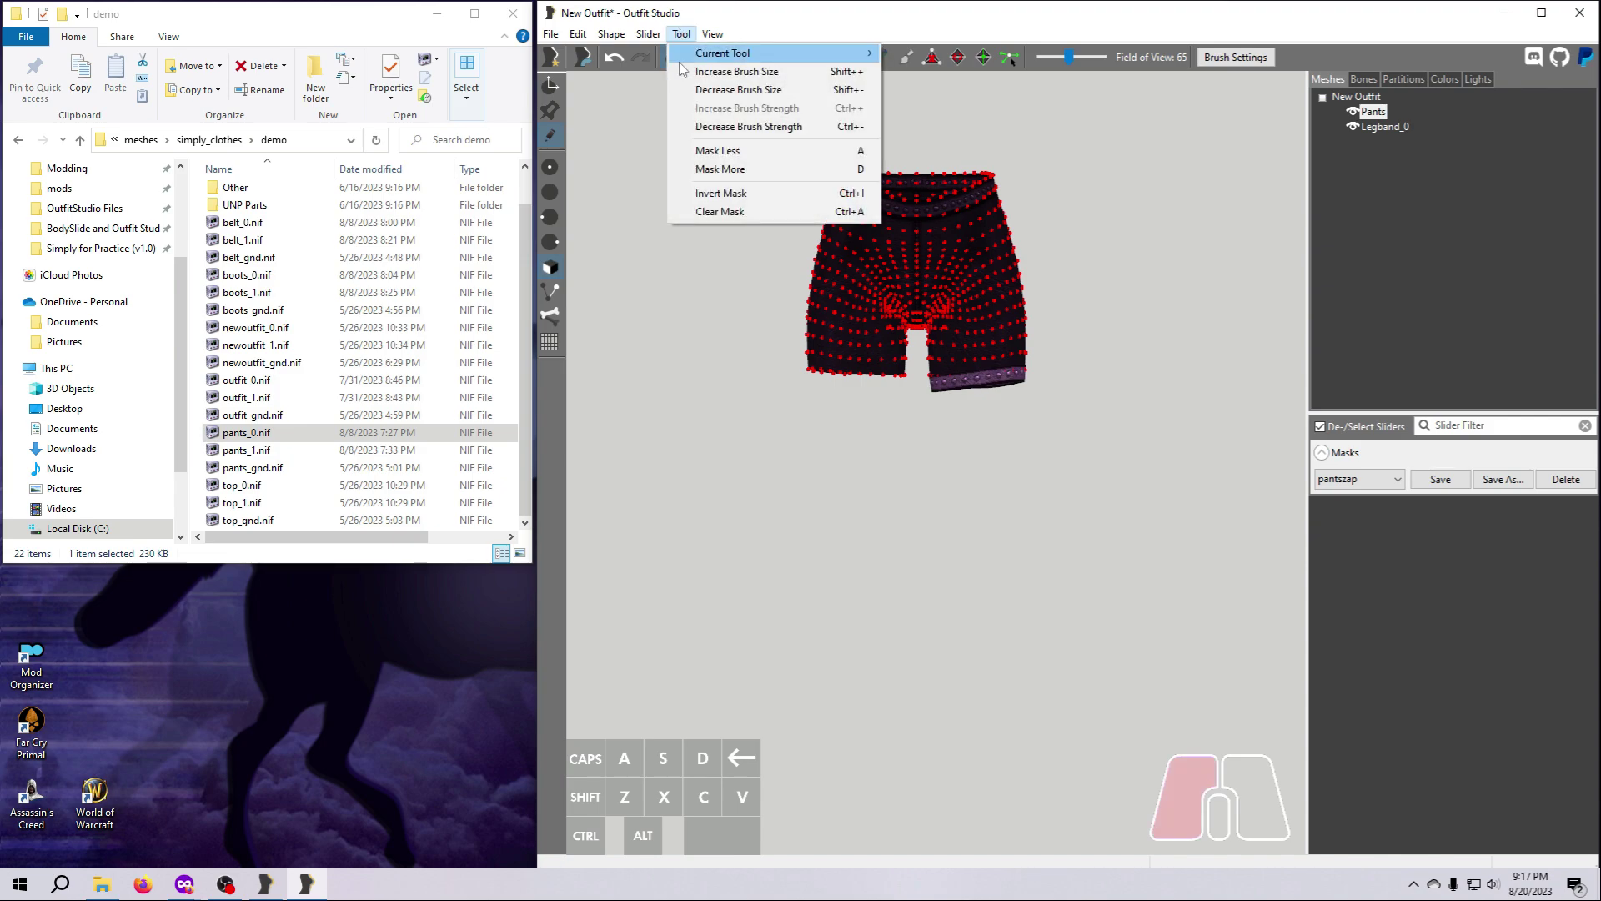
pyautogui.click(707, 213)
pyautogui.moveTo(732, 368); pyautogui.dragTo(918, 392, button='right')
pyautogui.scroll(4, 896, 426)
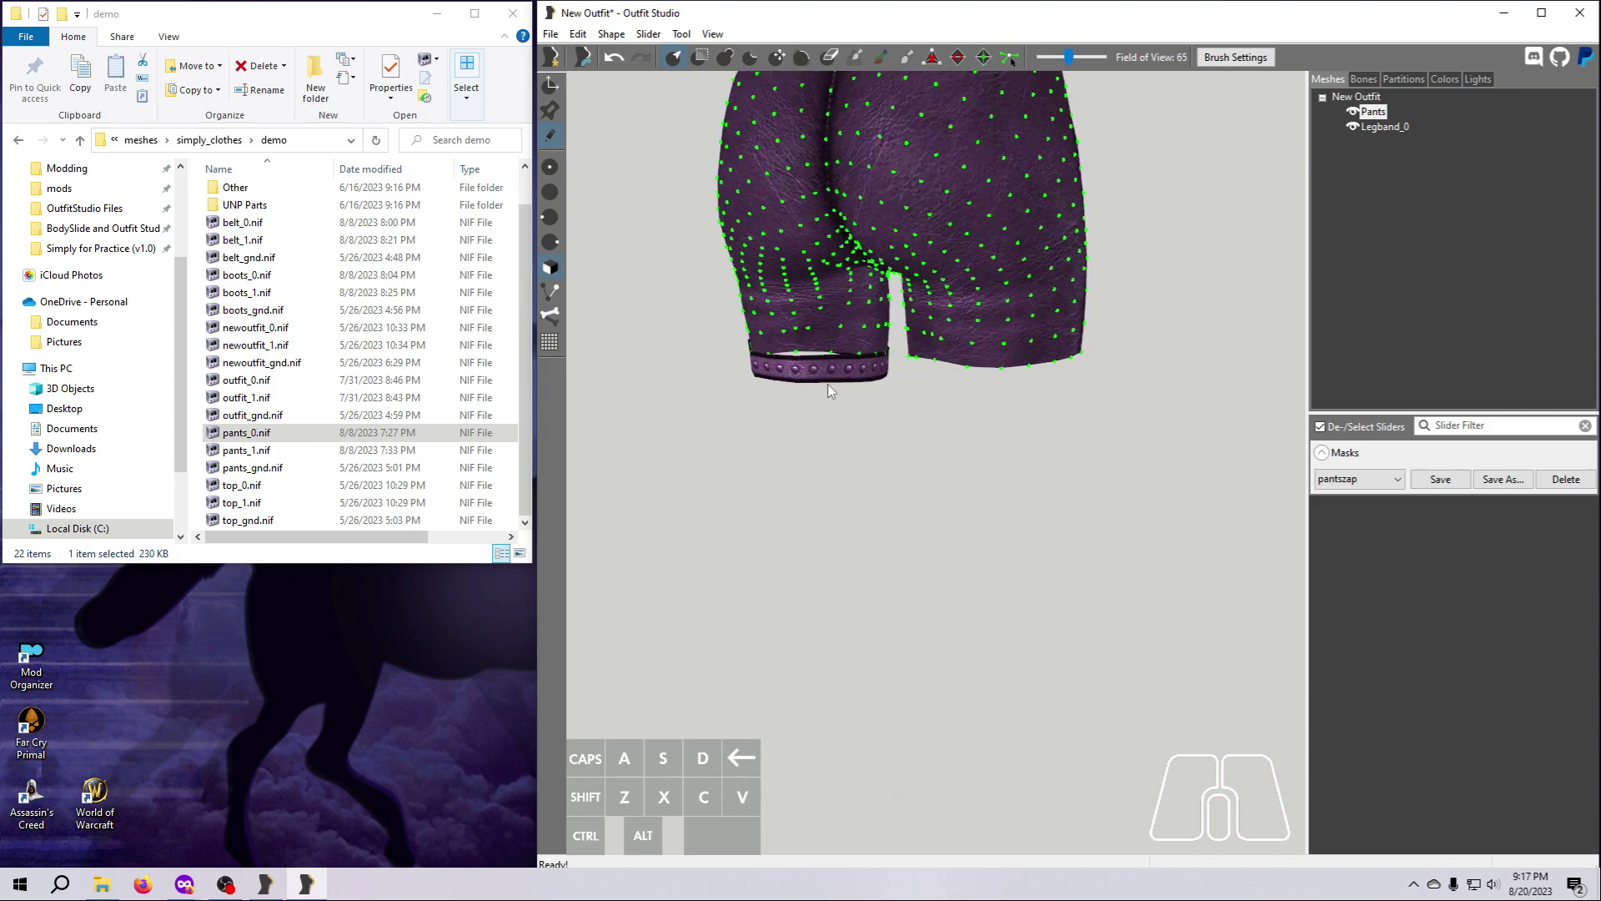
pyautogui.moveTo(790, 369); pyautogui.dragTo(1172, 421, button='right')
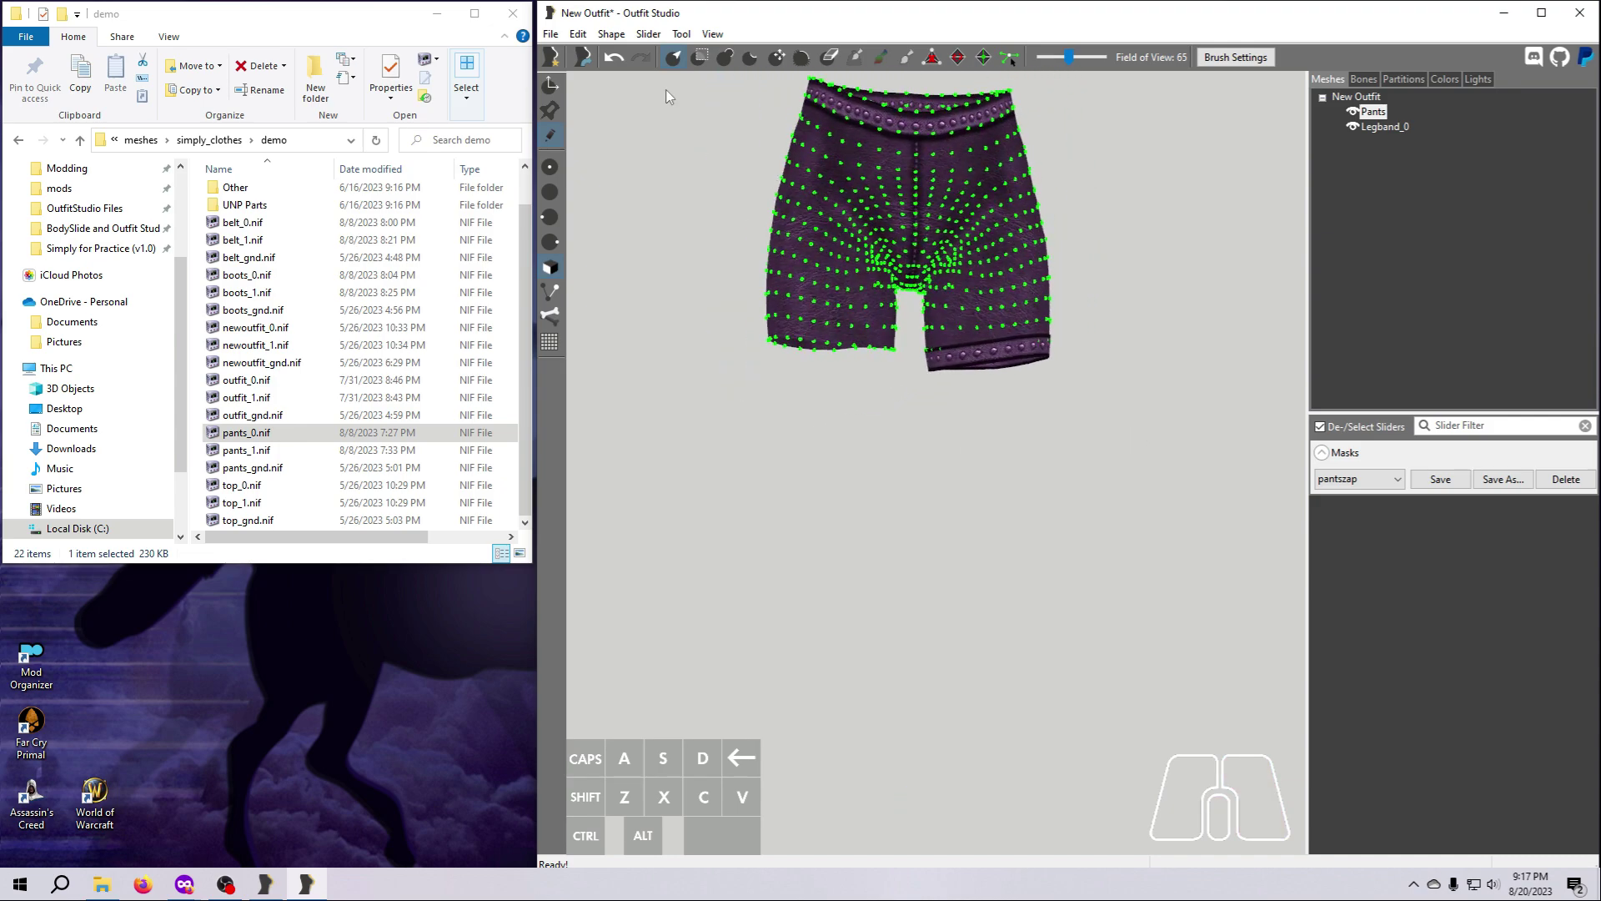
# Undo the mask clearing and the vertex deletion on the pants.
pyautogui.click(617, 60)
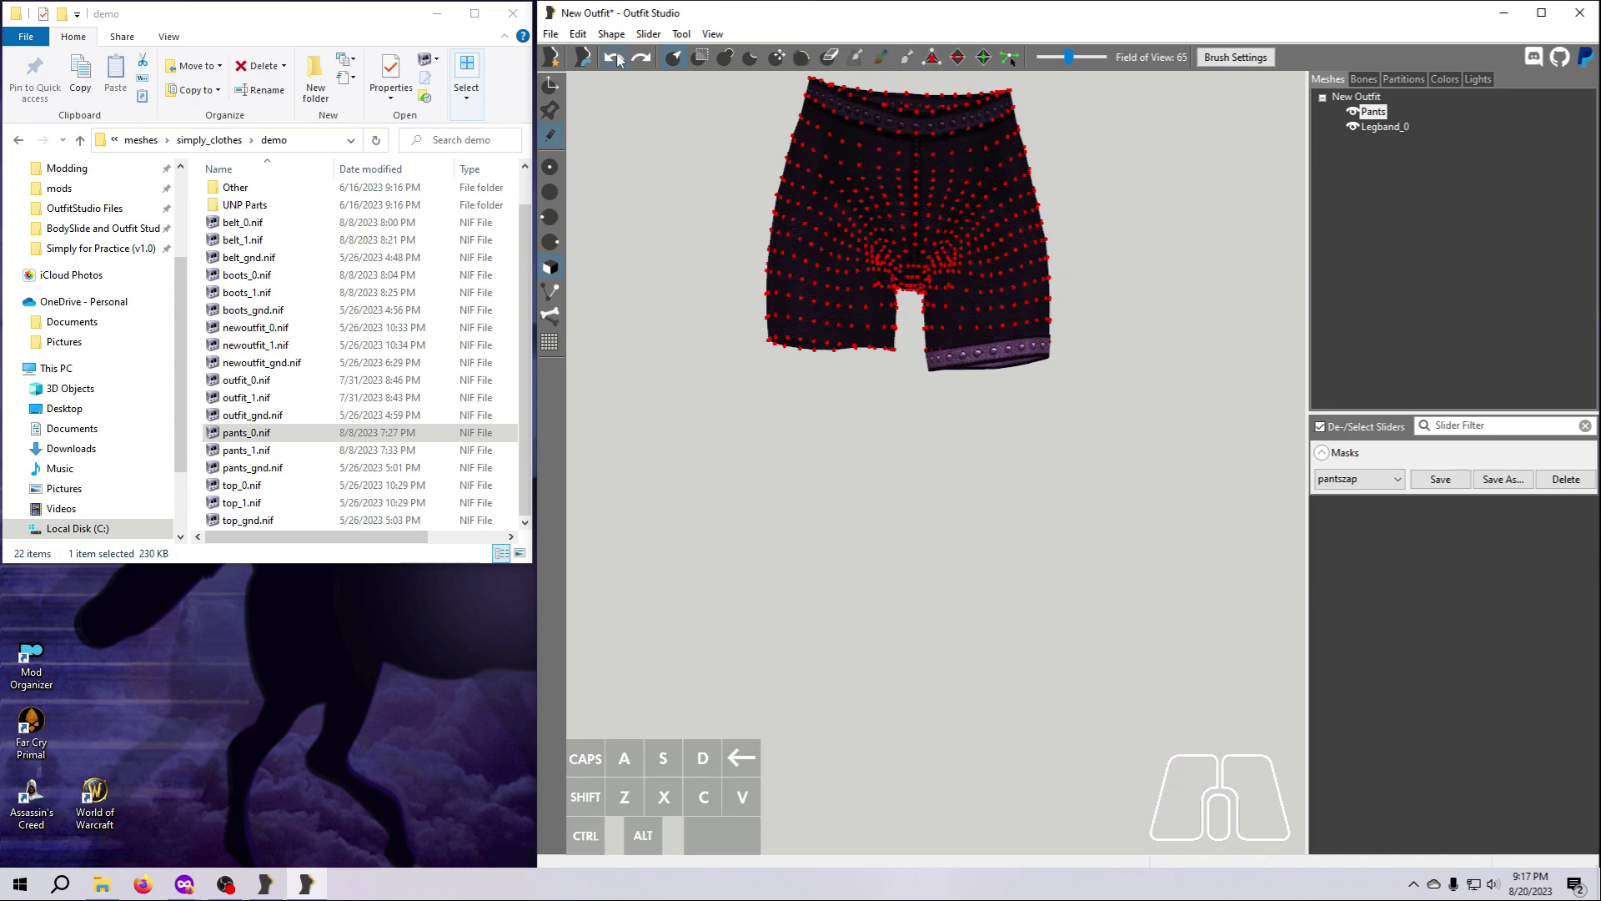
pyautogui.click(617, 60)
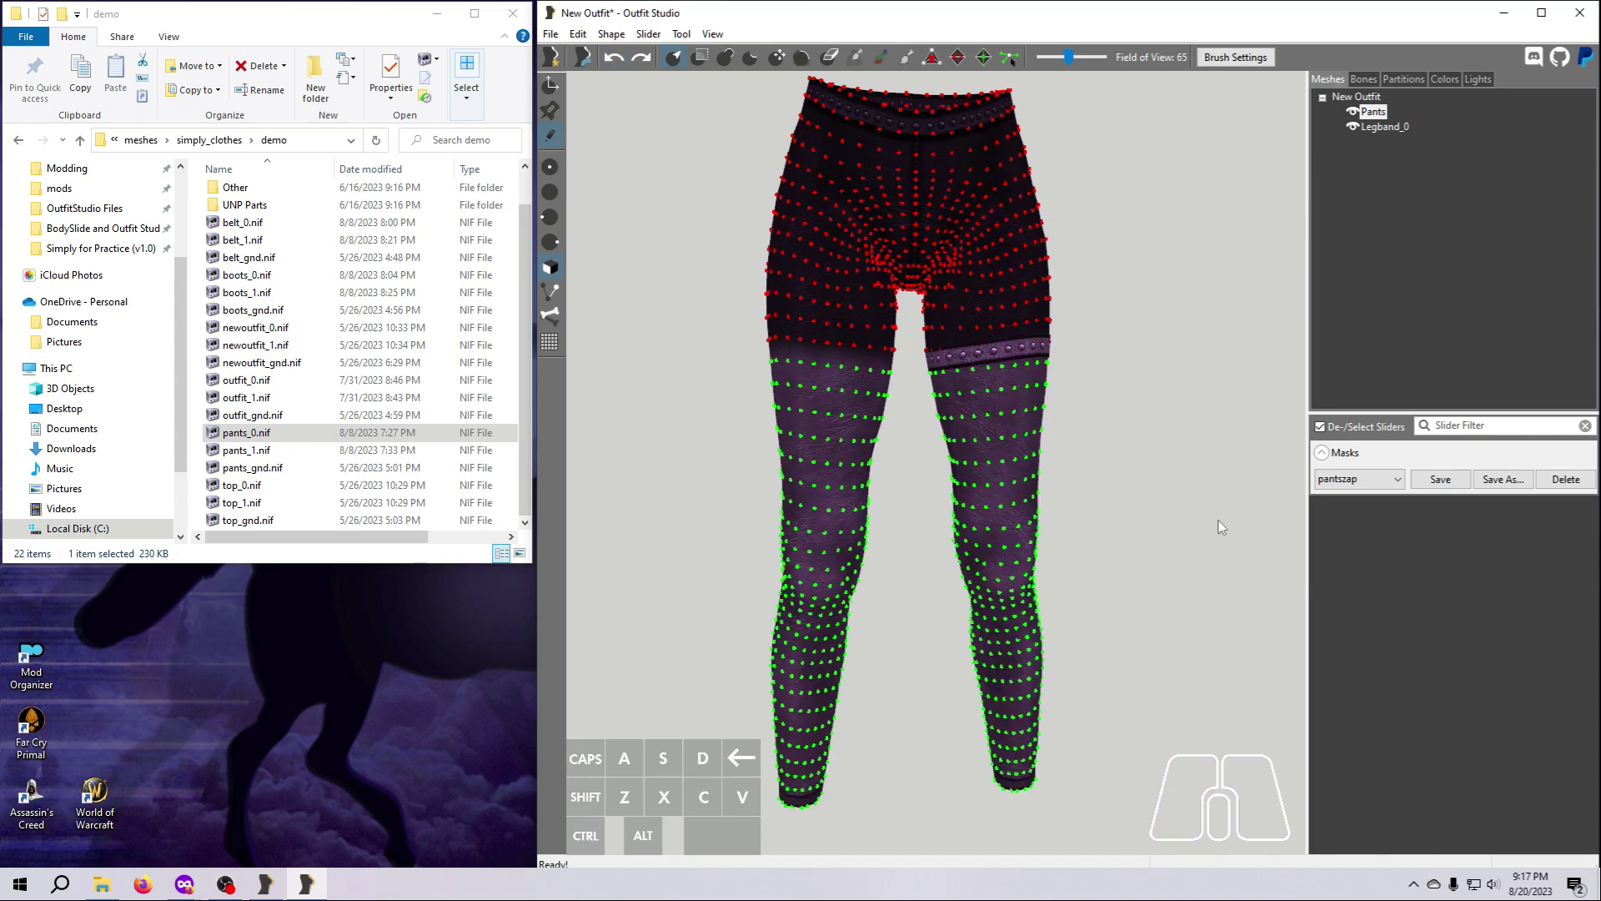
# Show the leg band as wireframe and mask one more row of vertices below the mask's edge on the back of both thighs.
pyautogui.moveTo(1219, 527); pyautogui.dragTo(944, 531, button='right')
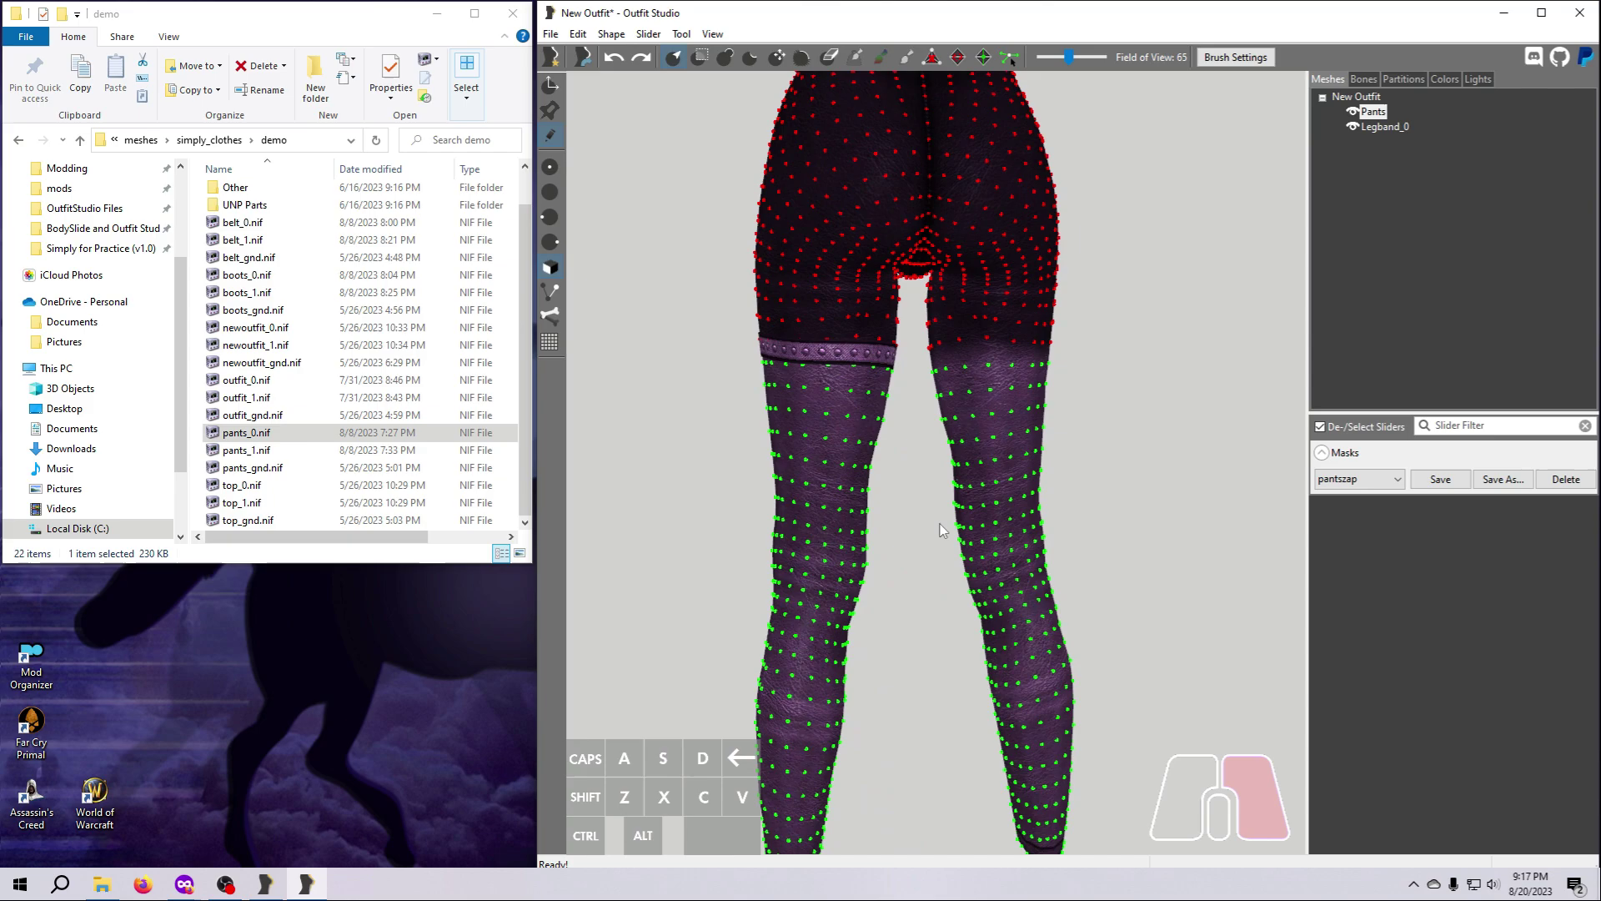
pyautogui.click(701, 57)
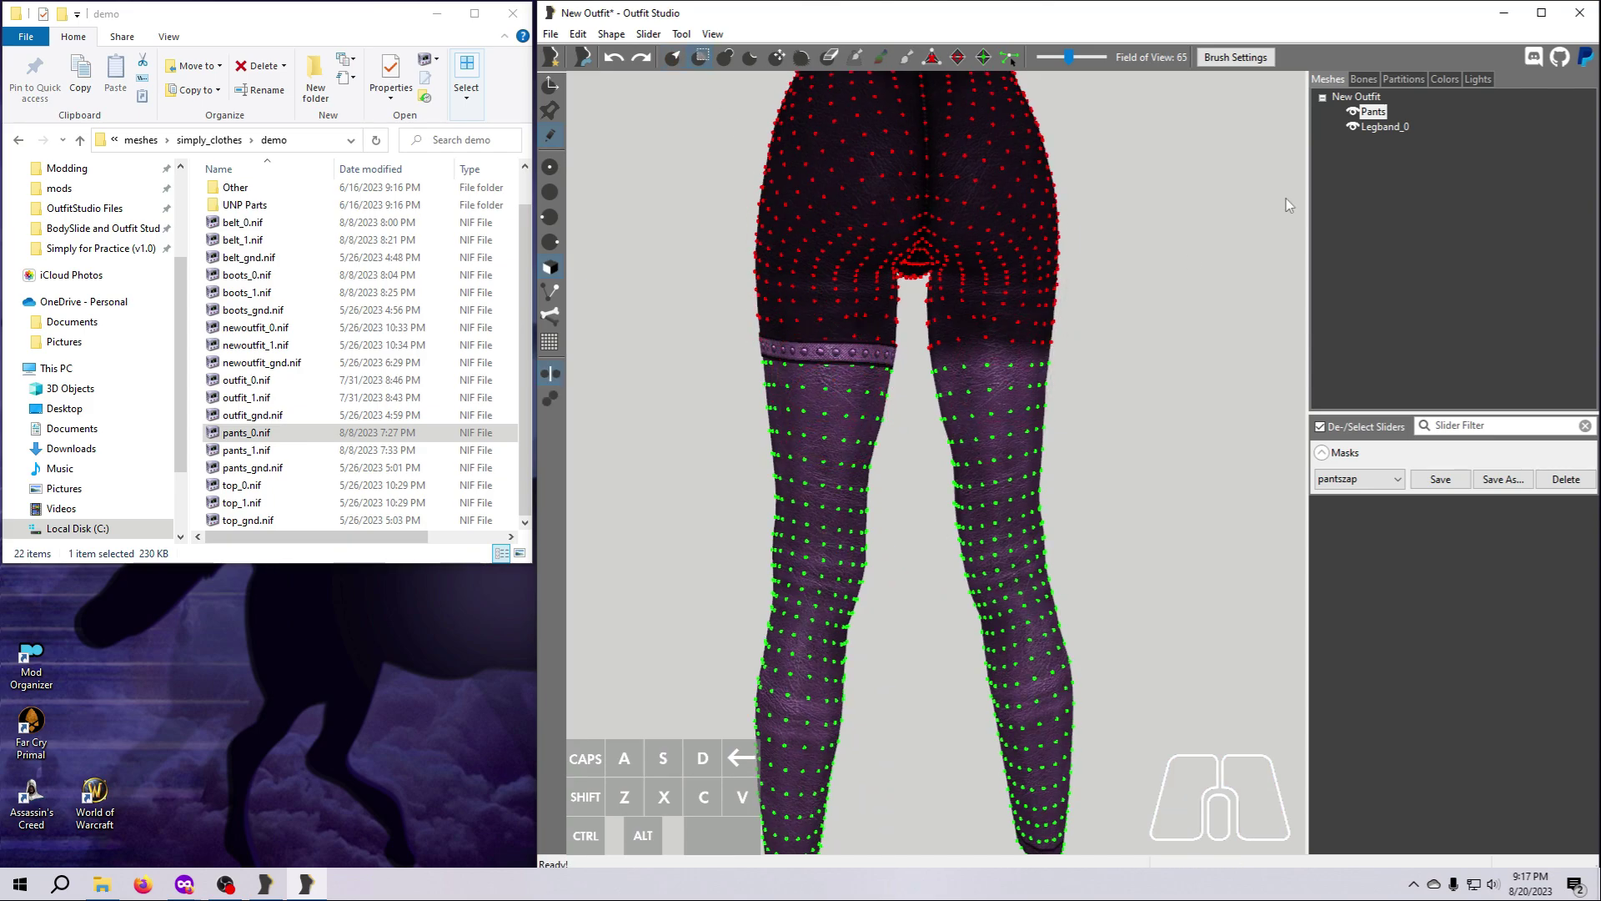
pyautogui.click(1353, 126)
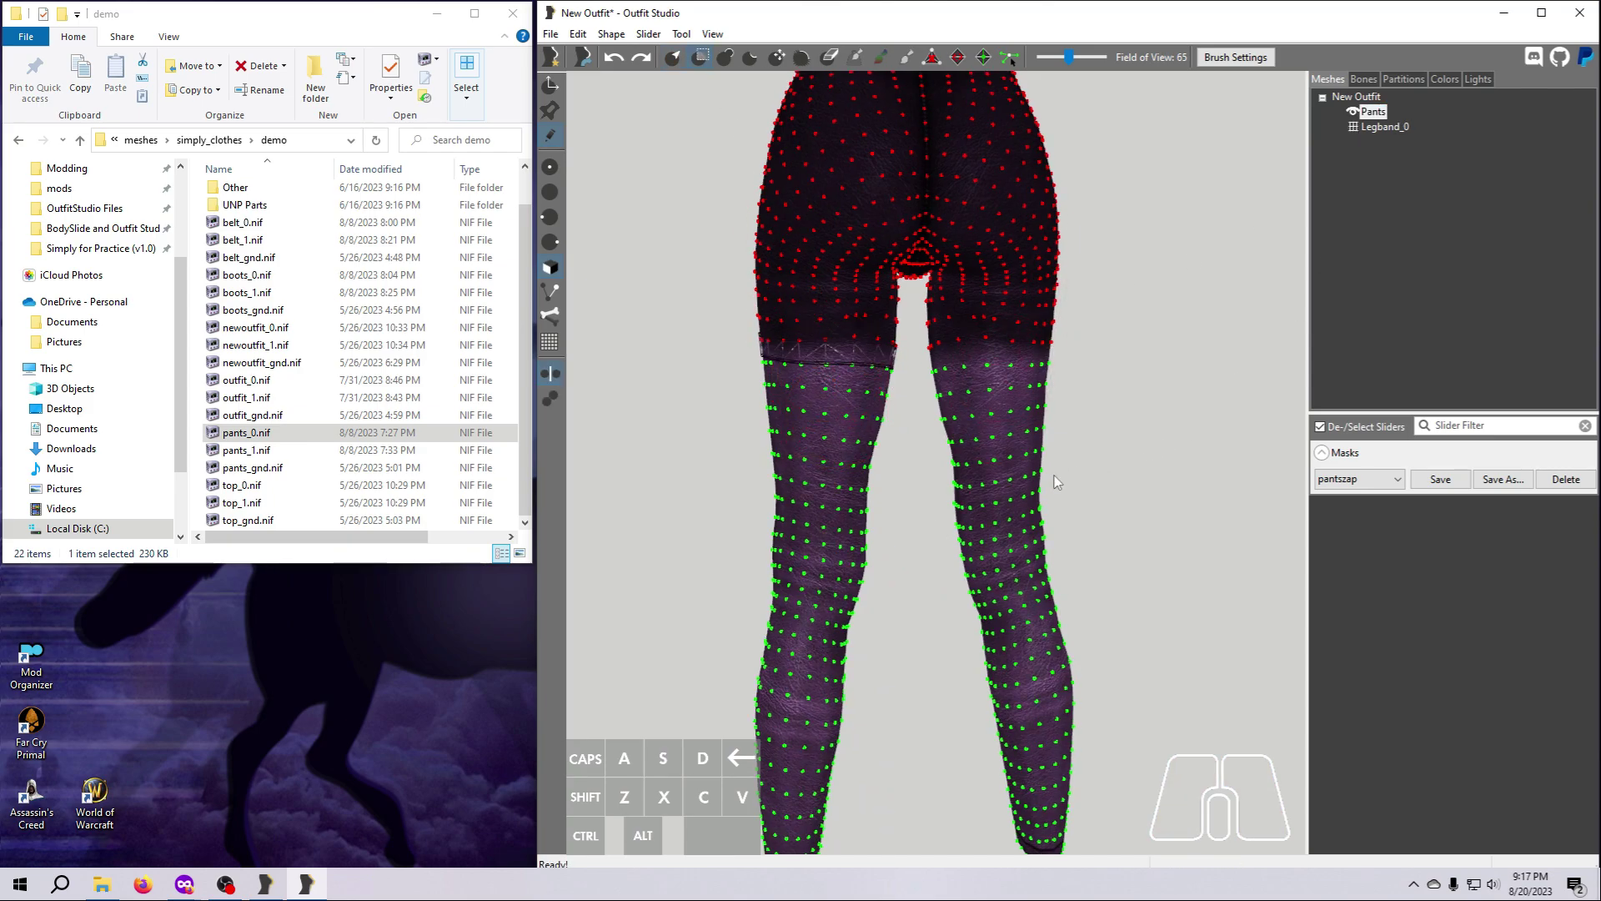
pyautogui.moveTo(874, 329); pyautogui.dragTo(787, 316)
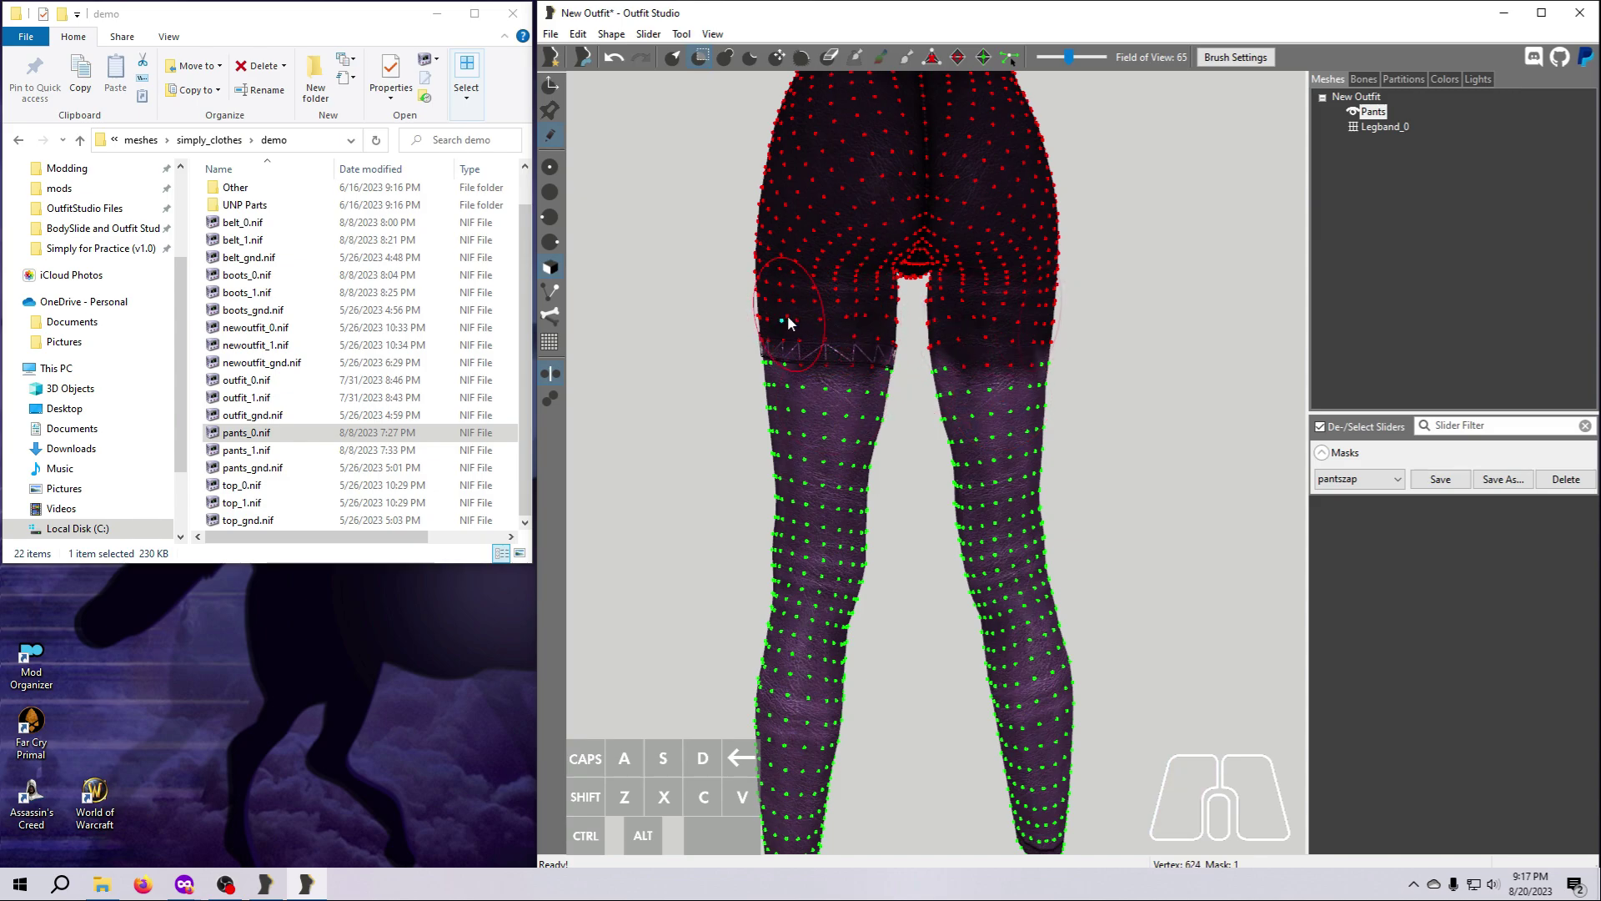
pyautogui.moveTo(788, 315)
pyautogui.mouseDown(button='right')
pyautogui.moveTo(679, 422)
pyautogui.moveTo(815, 422)
pyautogui.moveTo(838, 452)
pyautogui.moveTo(893, 442)
pyautogui.mouseUp(button='right')
# Mask the remaining vertices of that extra row along the front and inner sides of both thighs.
pyautogui.click(913, 308)
pyautogui.click(1011, 318)
pyautogui.click(958, 329)
pyautogui.click(943, 331)
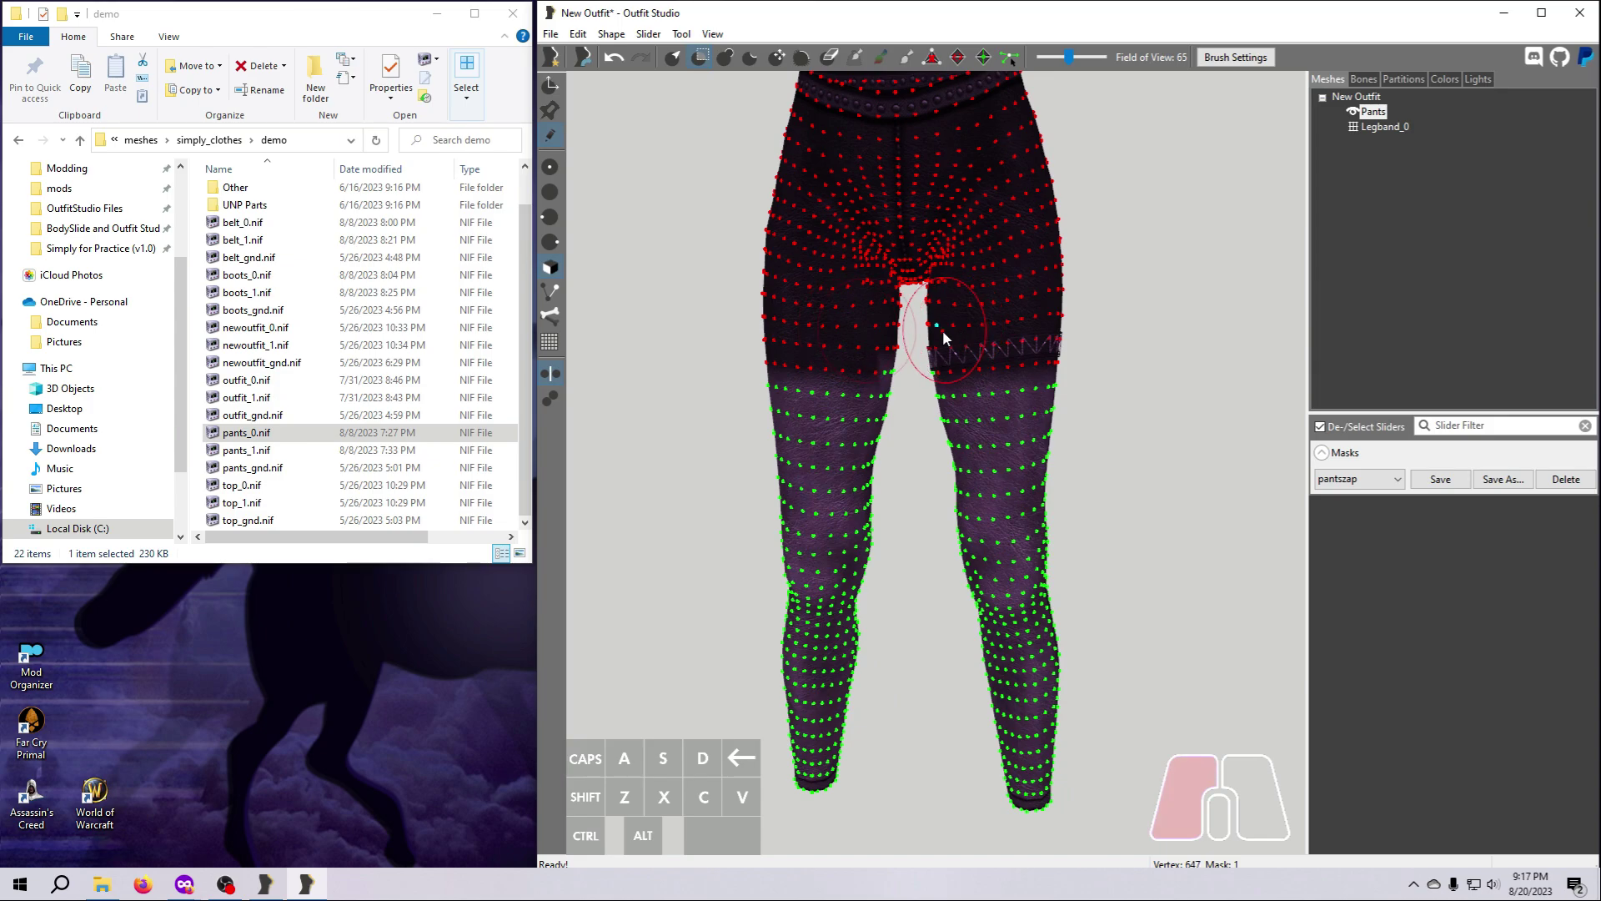
pyautogui.moveTo(943, 330)
pyautogui.mouseDown(button='right')
pyautogui.moveTo(1197, 418)
pyautogui.moveTo(1359, 420)
pyautogui.mouseUp(button='right')
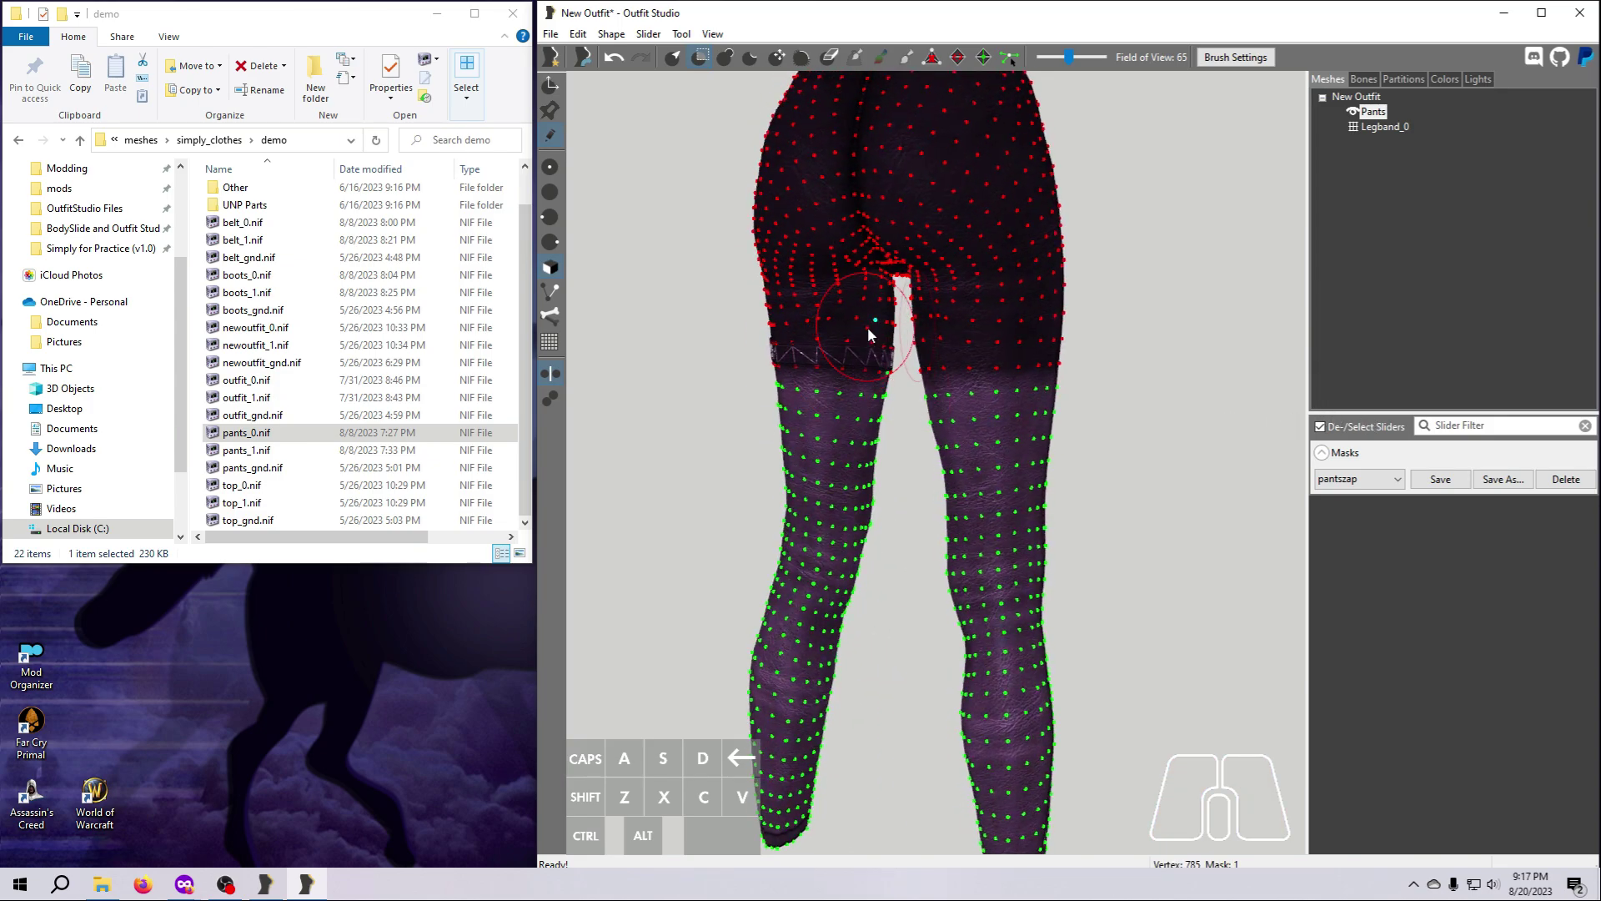
pyautogui.click(887, 338)
pyautogui.moveTo(1159, 449); pyautogui.dragTo(895, 446, button='right')
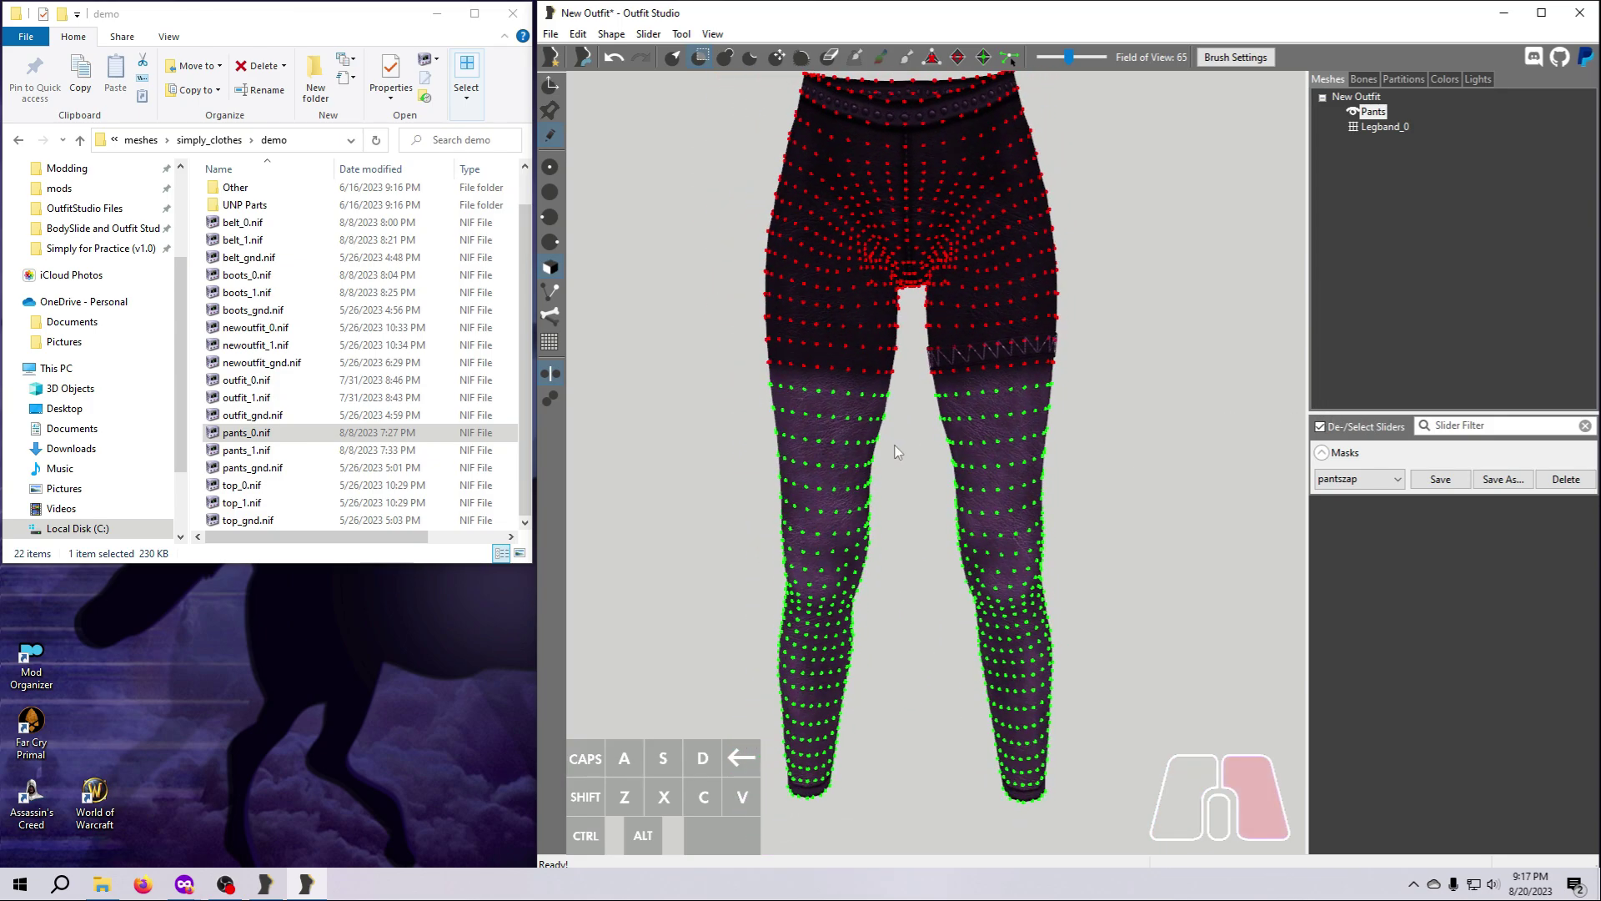
# Save the mask as a new mask named finalpantszap and delete the unmasked vertices of the Pants shape.
pyautogui.click(1512, 480)
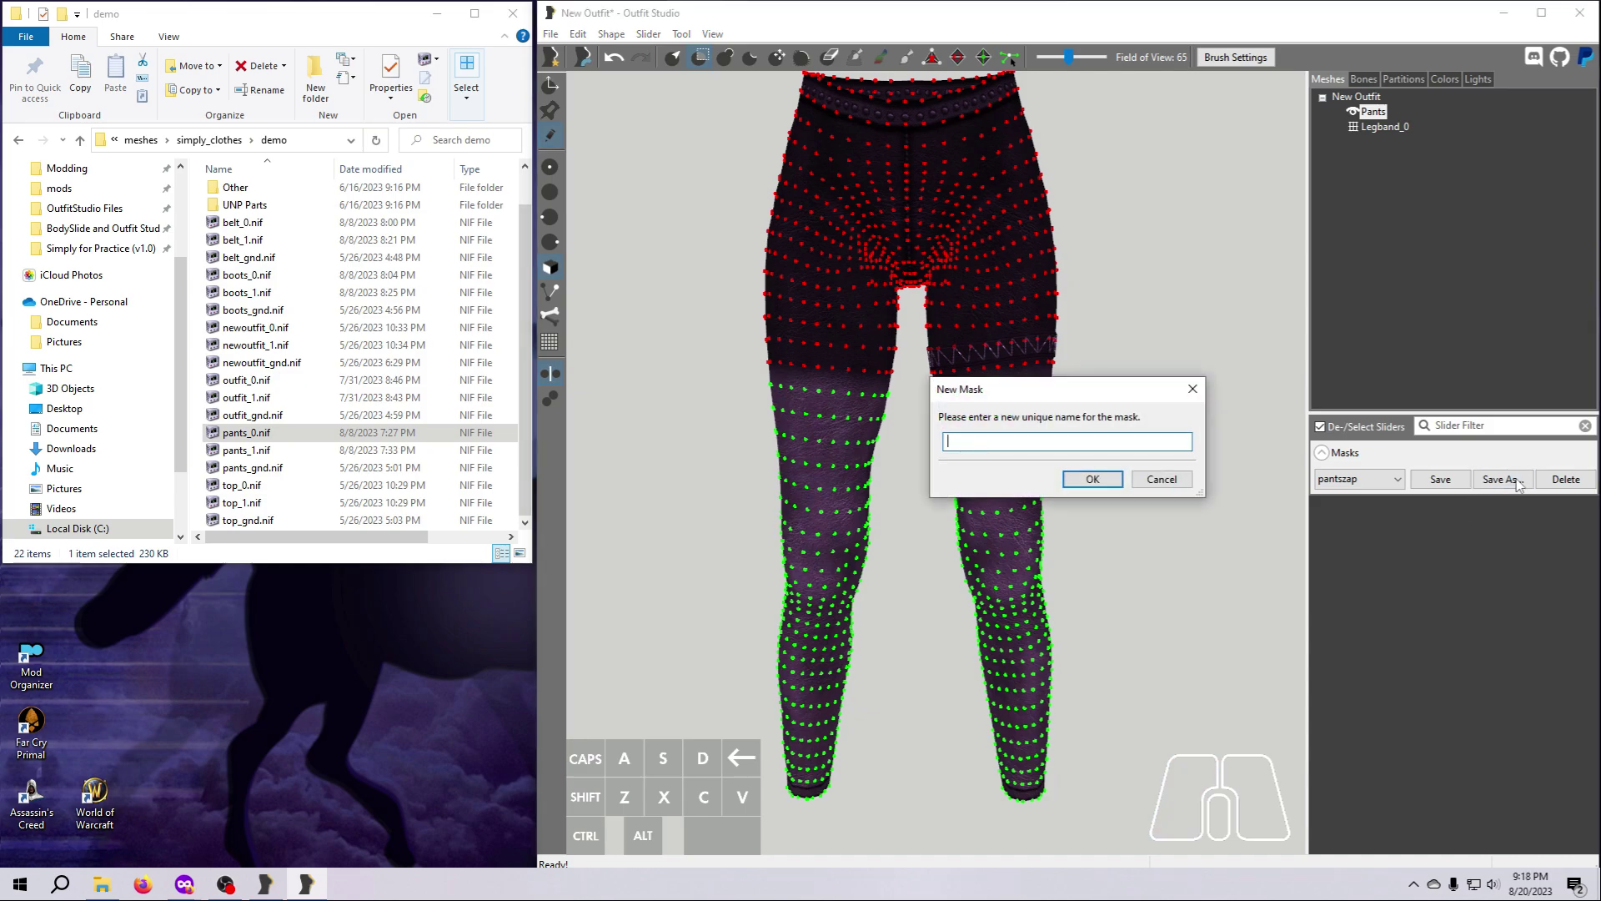
pyautogui.write('finalpantszap')
pyautogui.click(1101, 481)
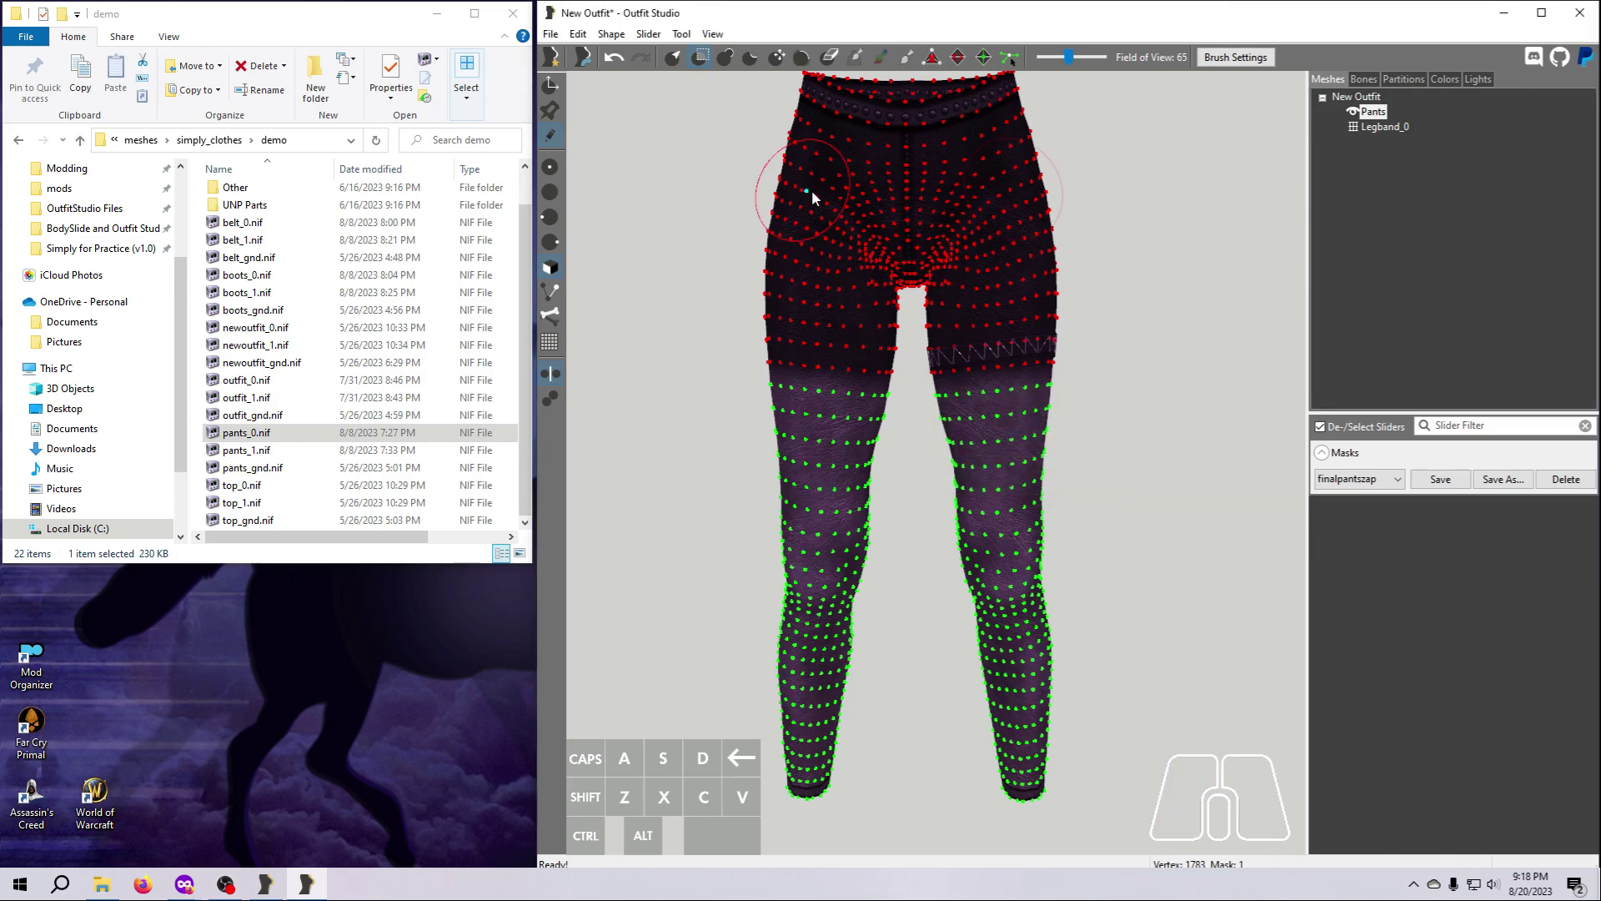
pyautogui.click(612, 34)
pyautogui.click(631, 110)
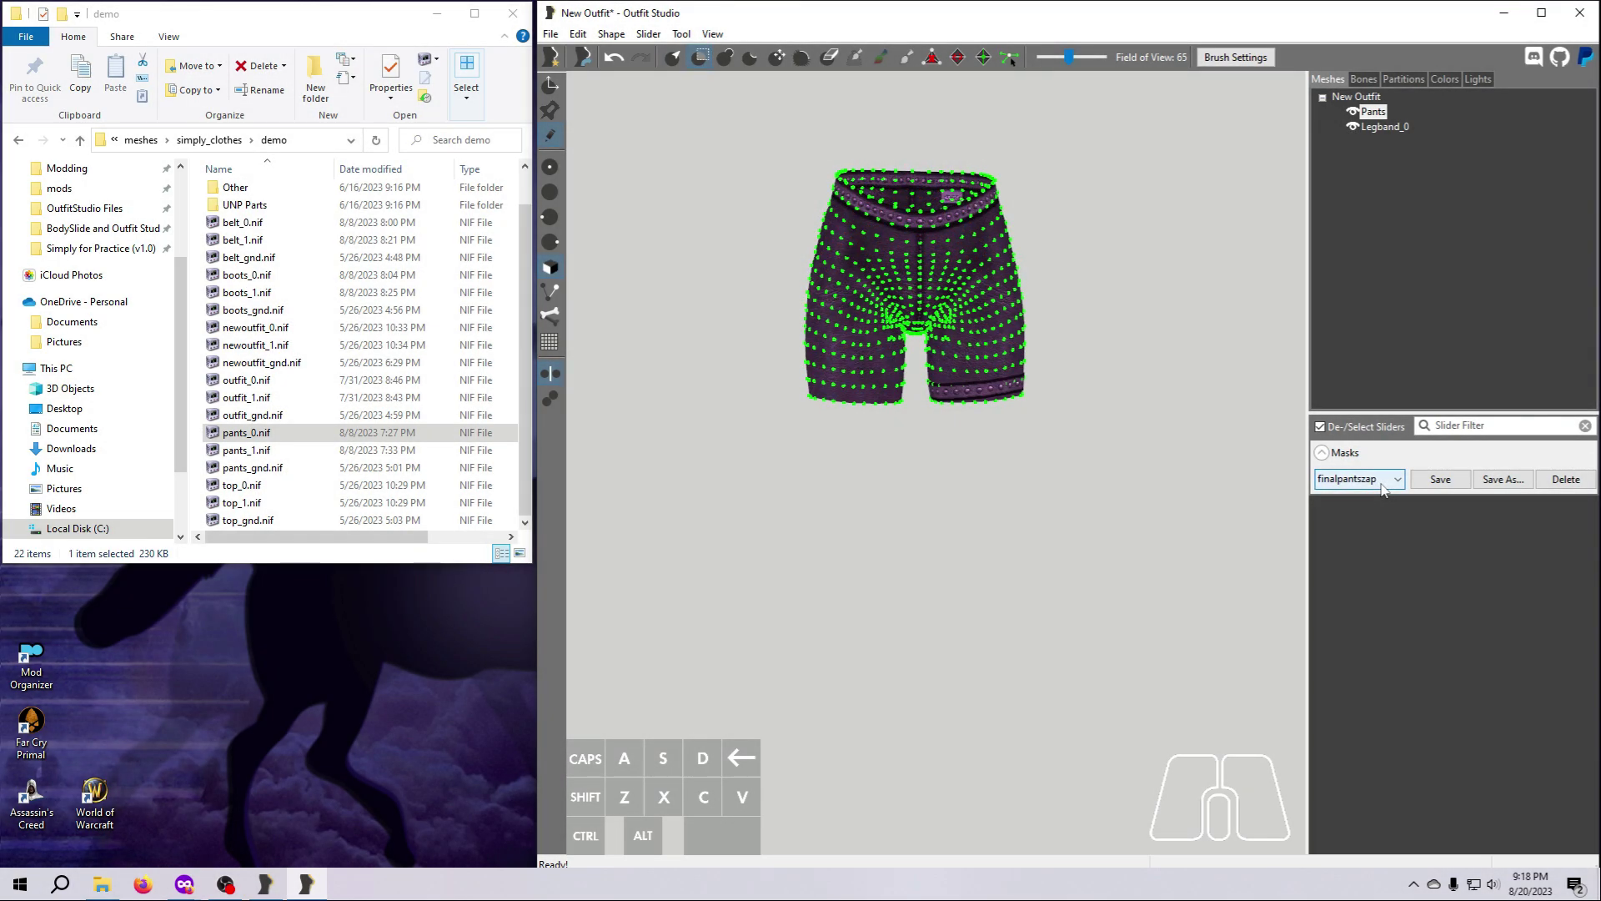
# Load the saved mask pantszap2 and delete it from the saved masks.
pyautogui.click(1394, 482)
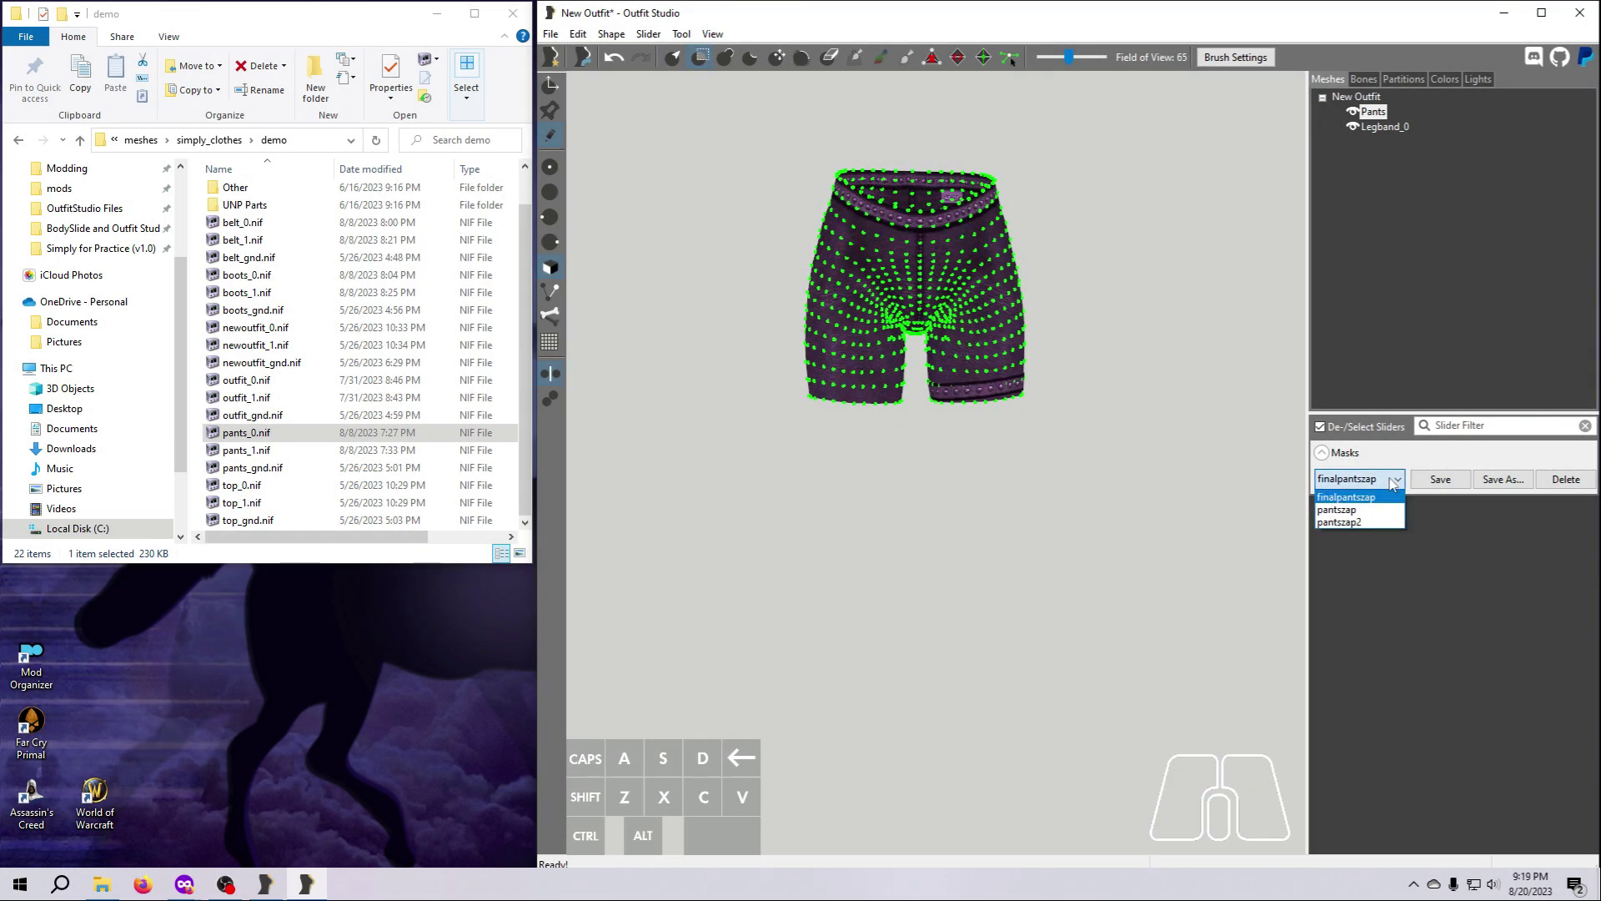
pyautogui.click(1343, 522)
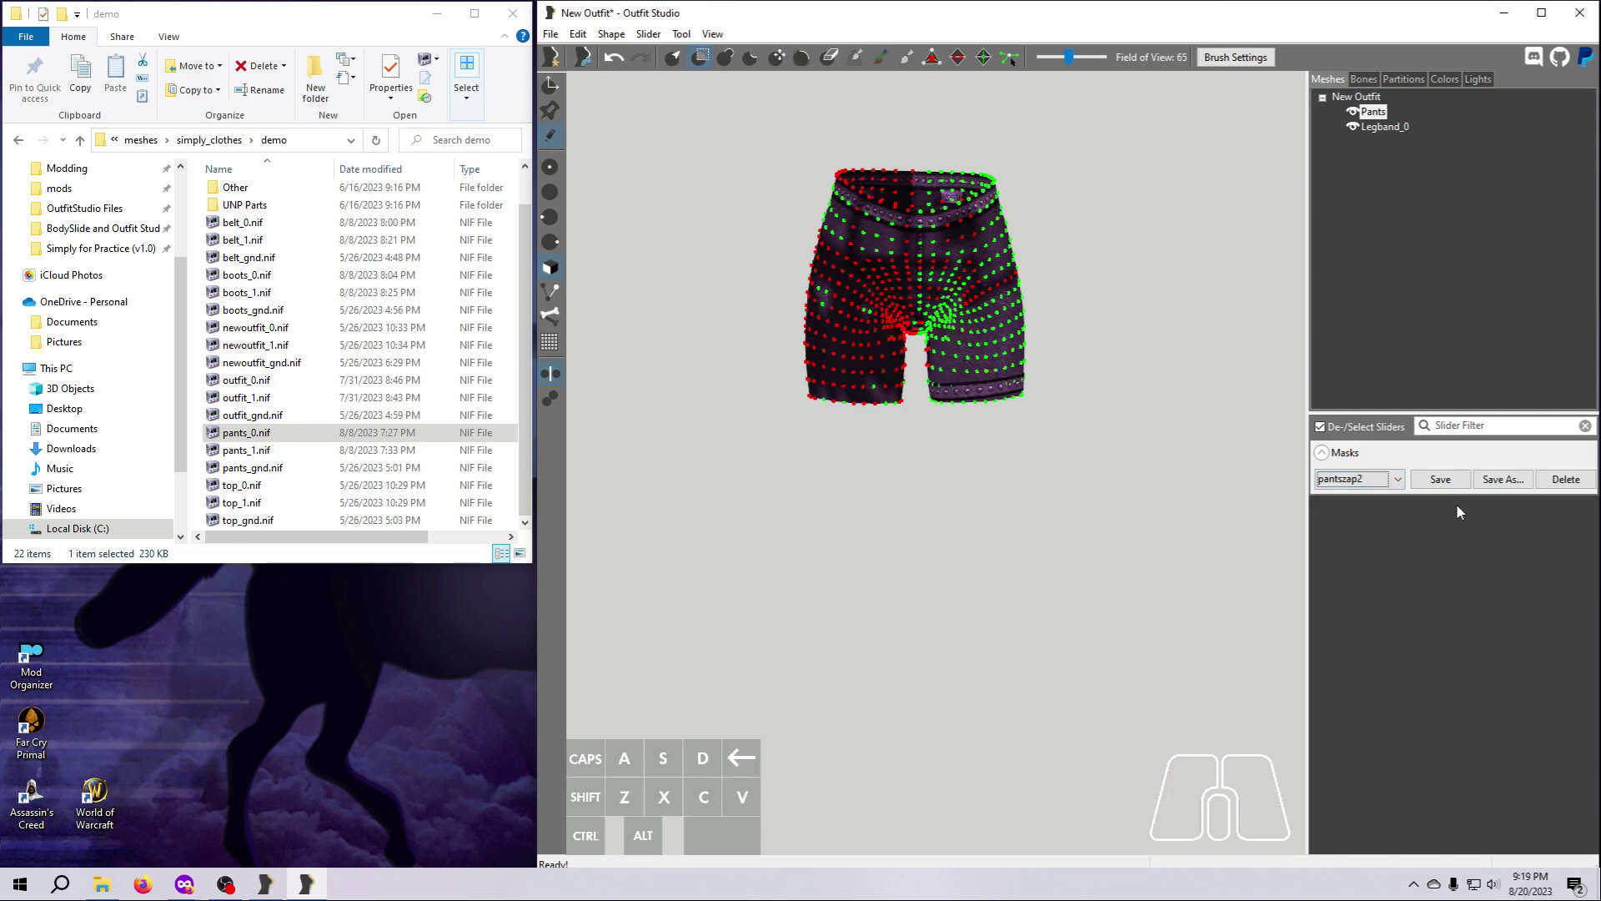
pyautogui.click(1566, 480)
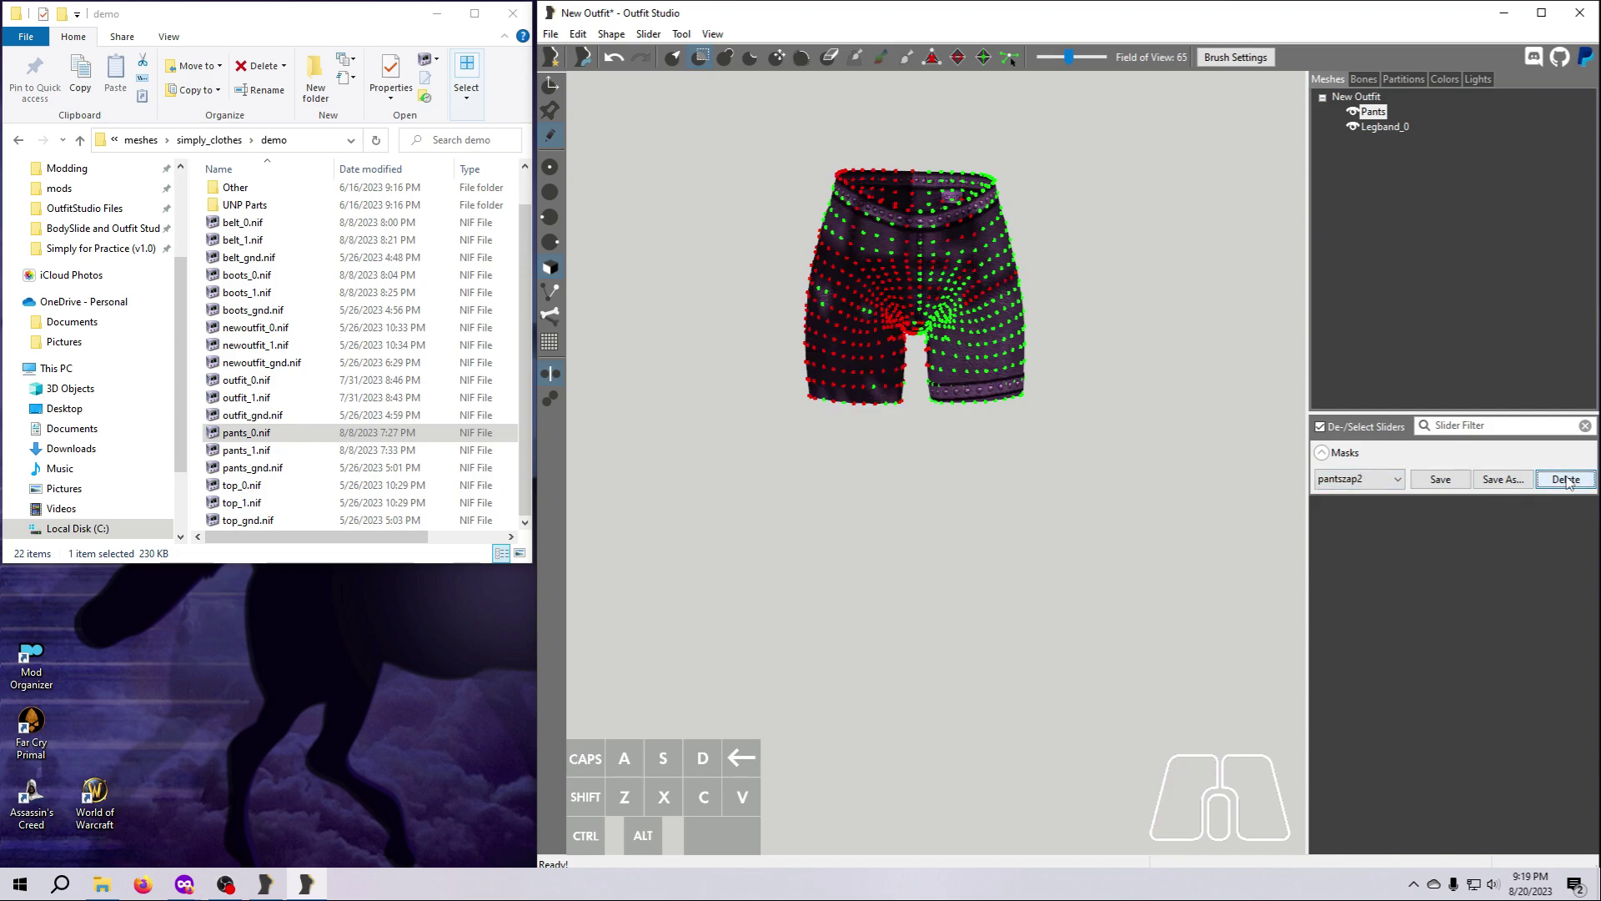
# Select the saved mask finalpantszap and clear the mask from the shortened pants.
pyautogui.click(1397, 482)
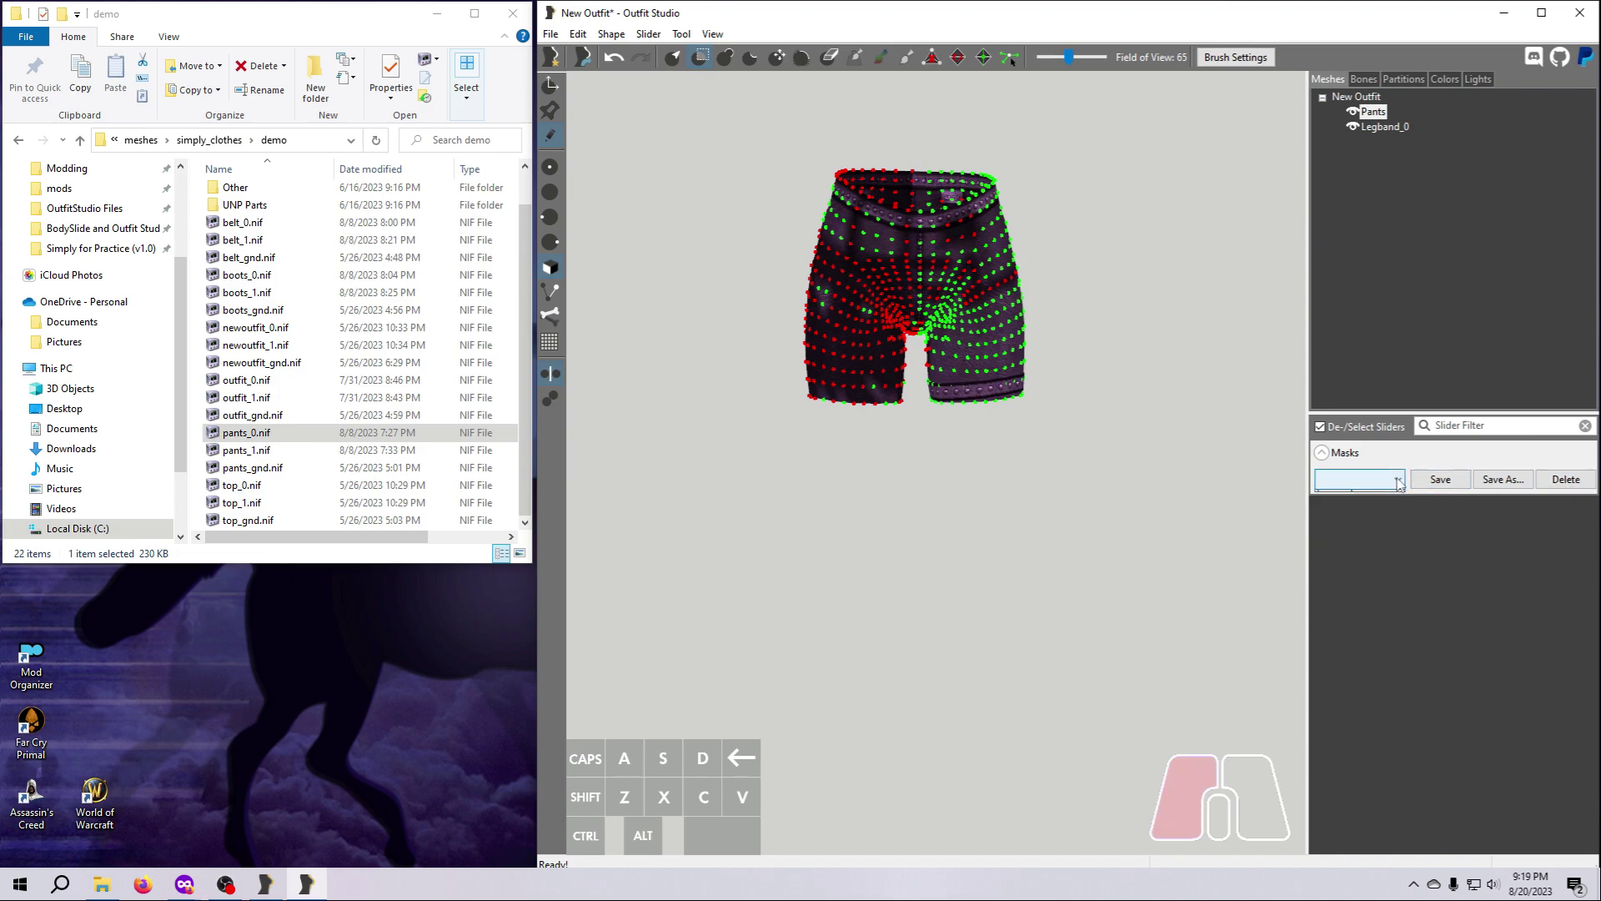
pyautogui.click(1373, 504)
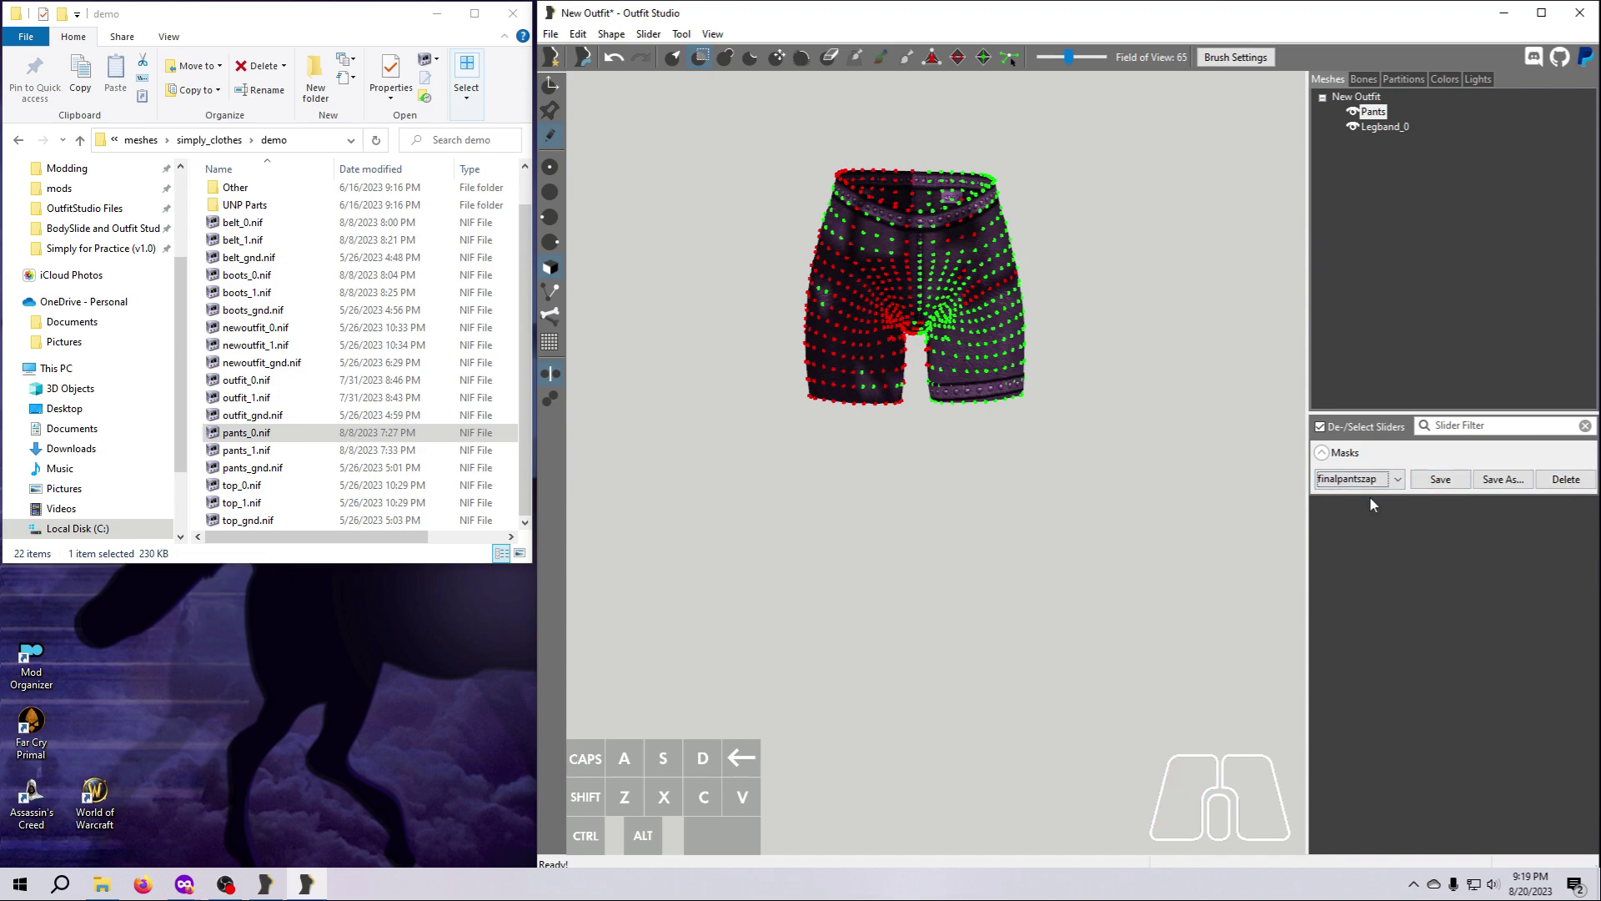
pyautogui.click(682, 35)
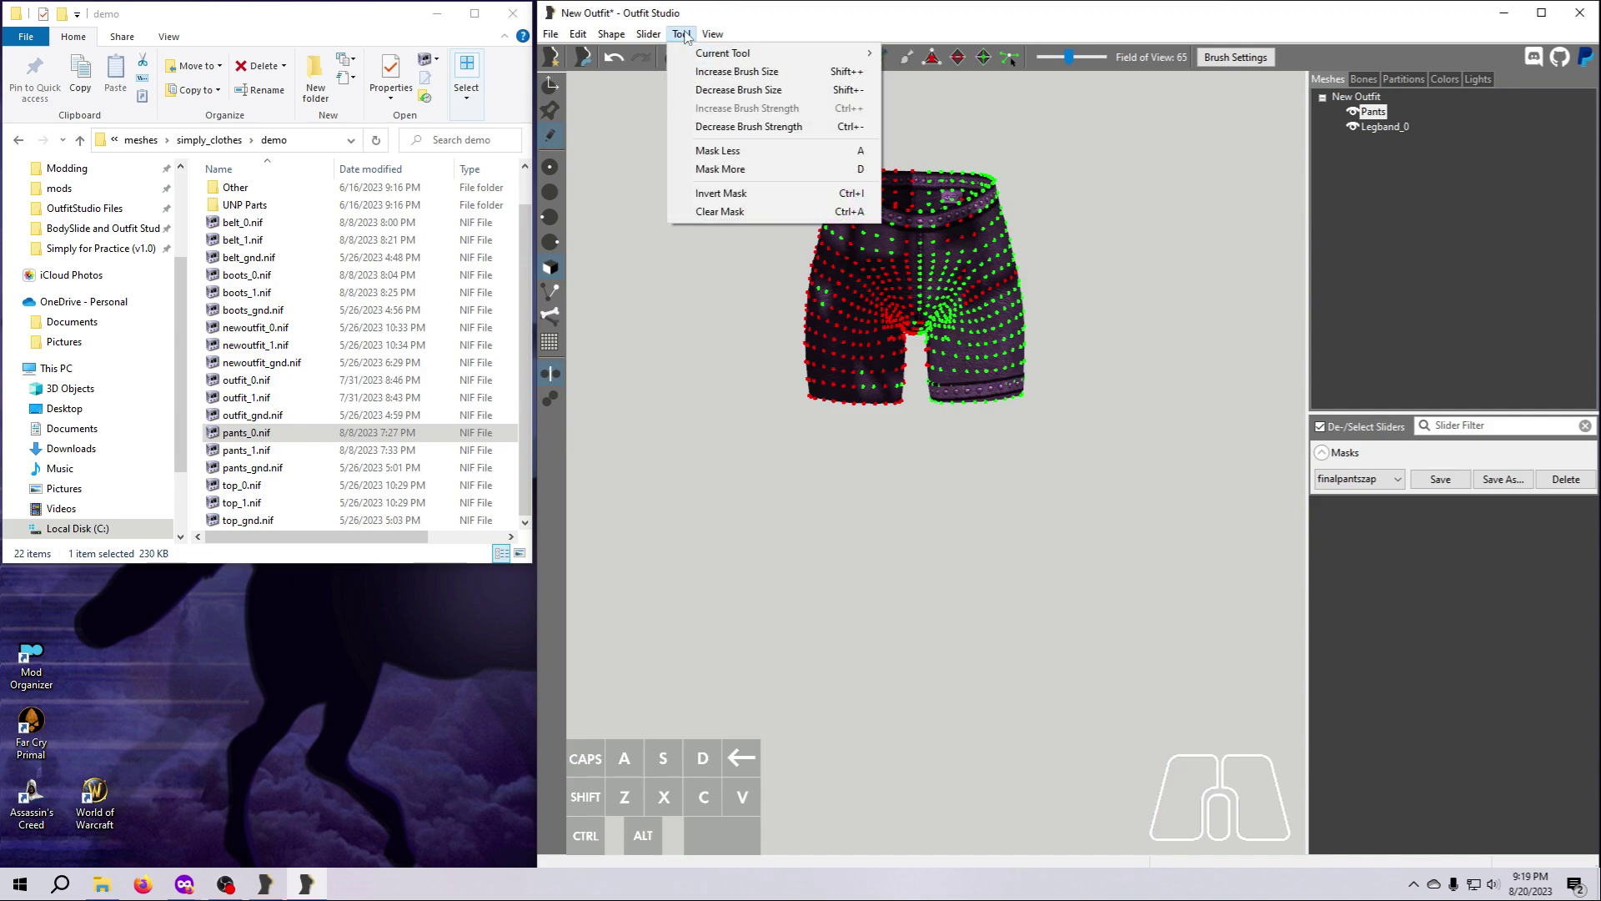
pyautogui.click(726, 214)
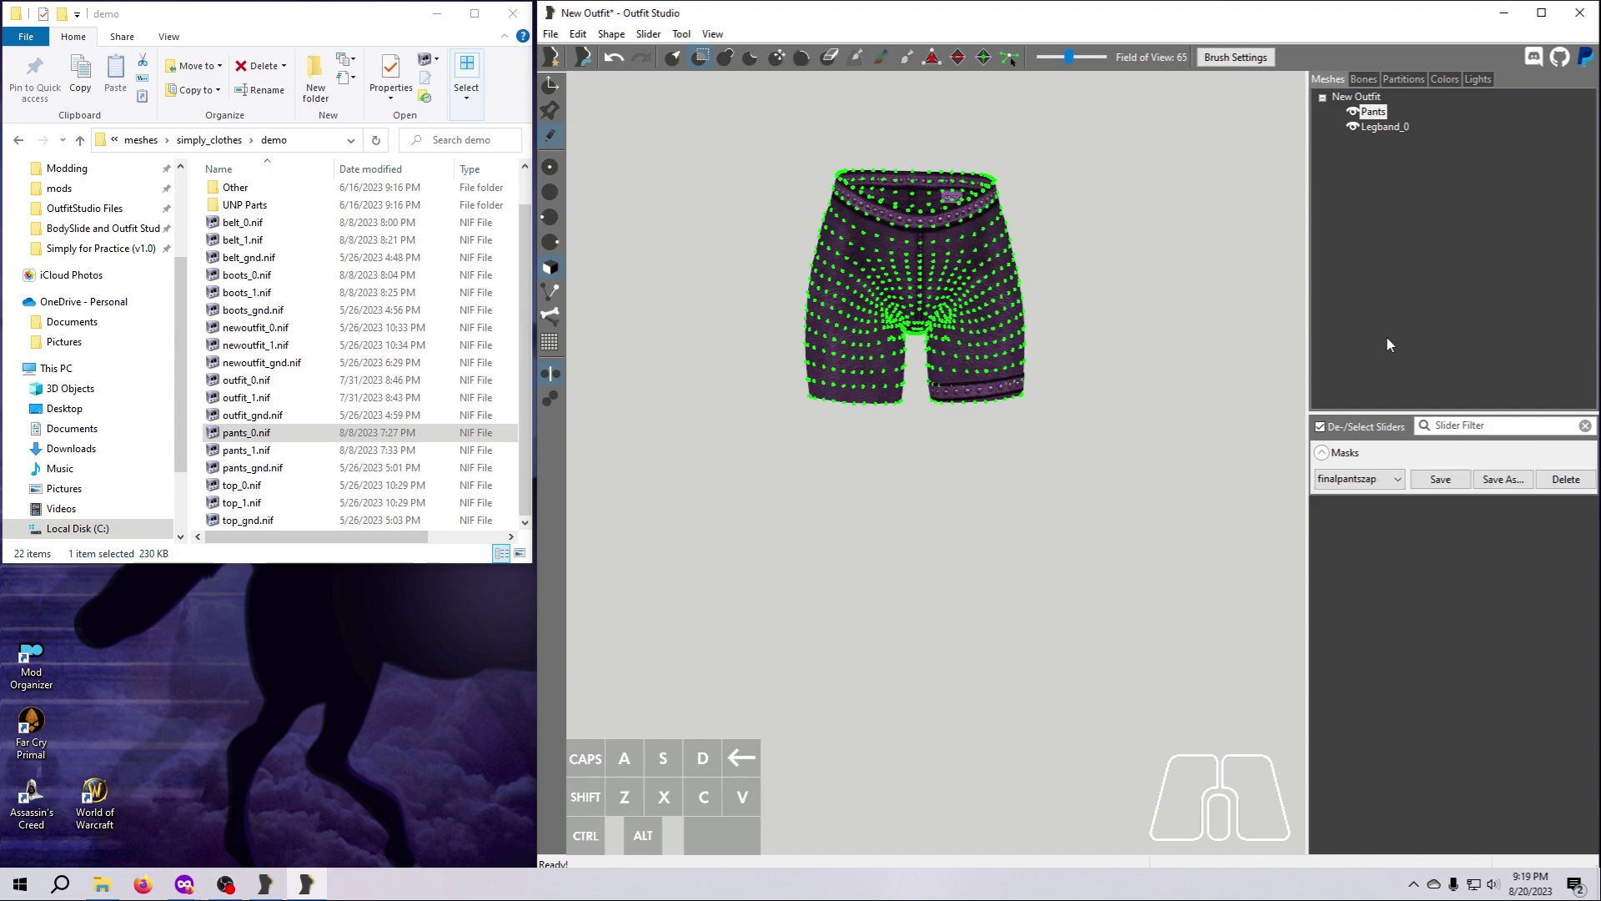
# Rename the shortened Pants shape to Pants_0.
pyautogui.click(1373, 113)
pyautogui.click(1363, 479)
pyautogui.rightClick(1373, 113)
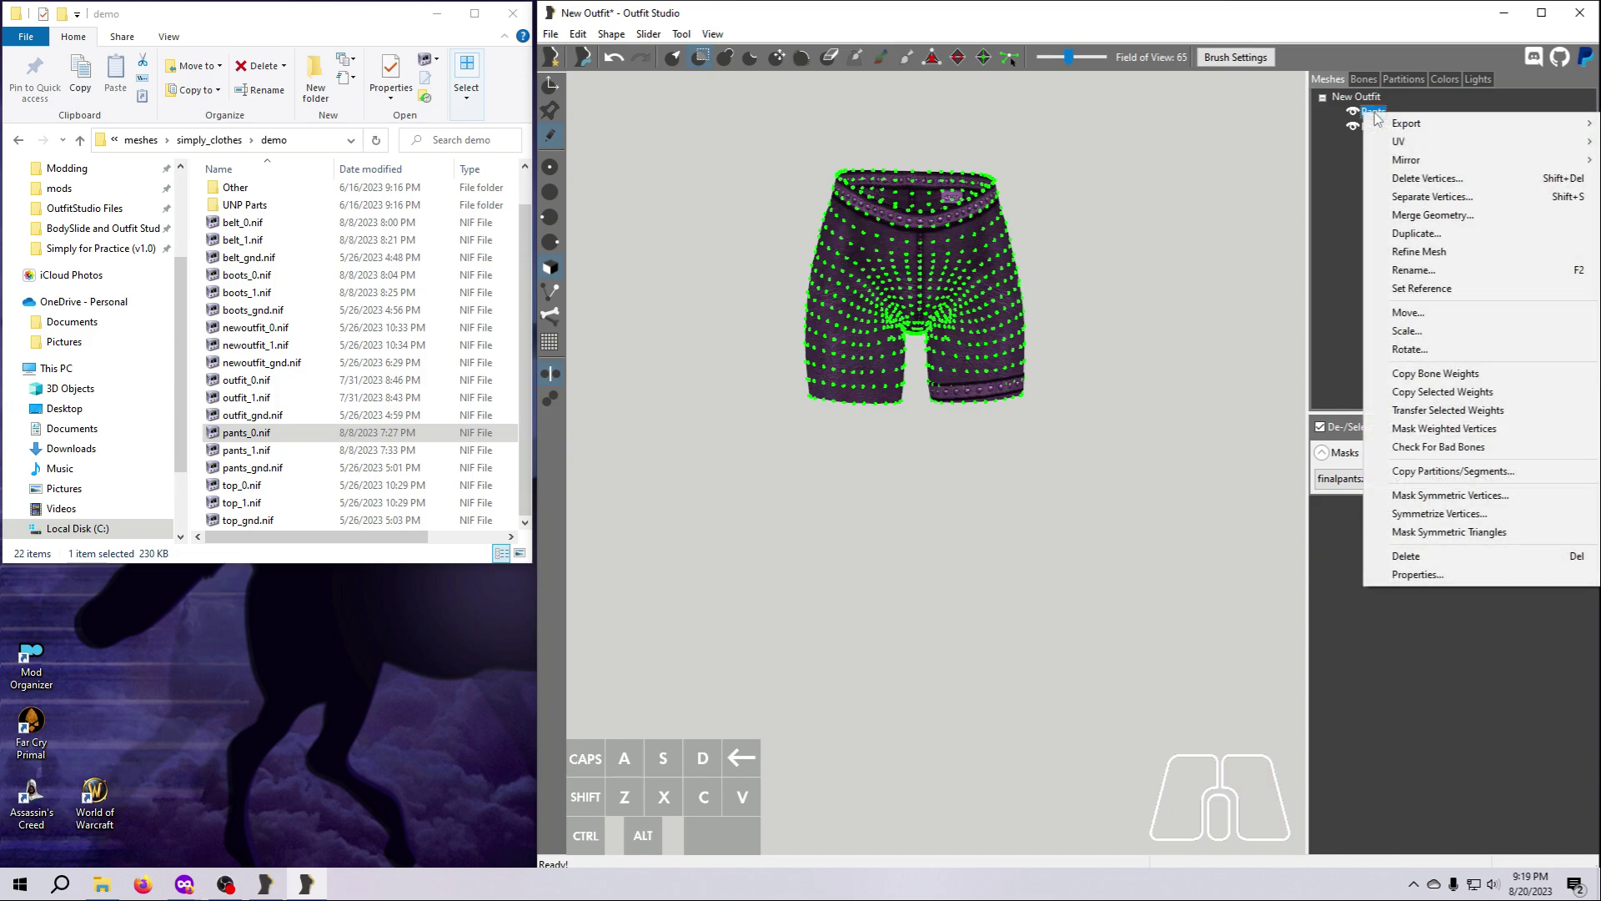
pyautogui.click(1416, 269)
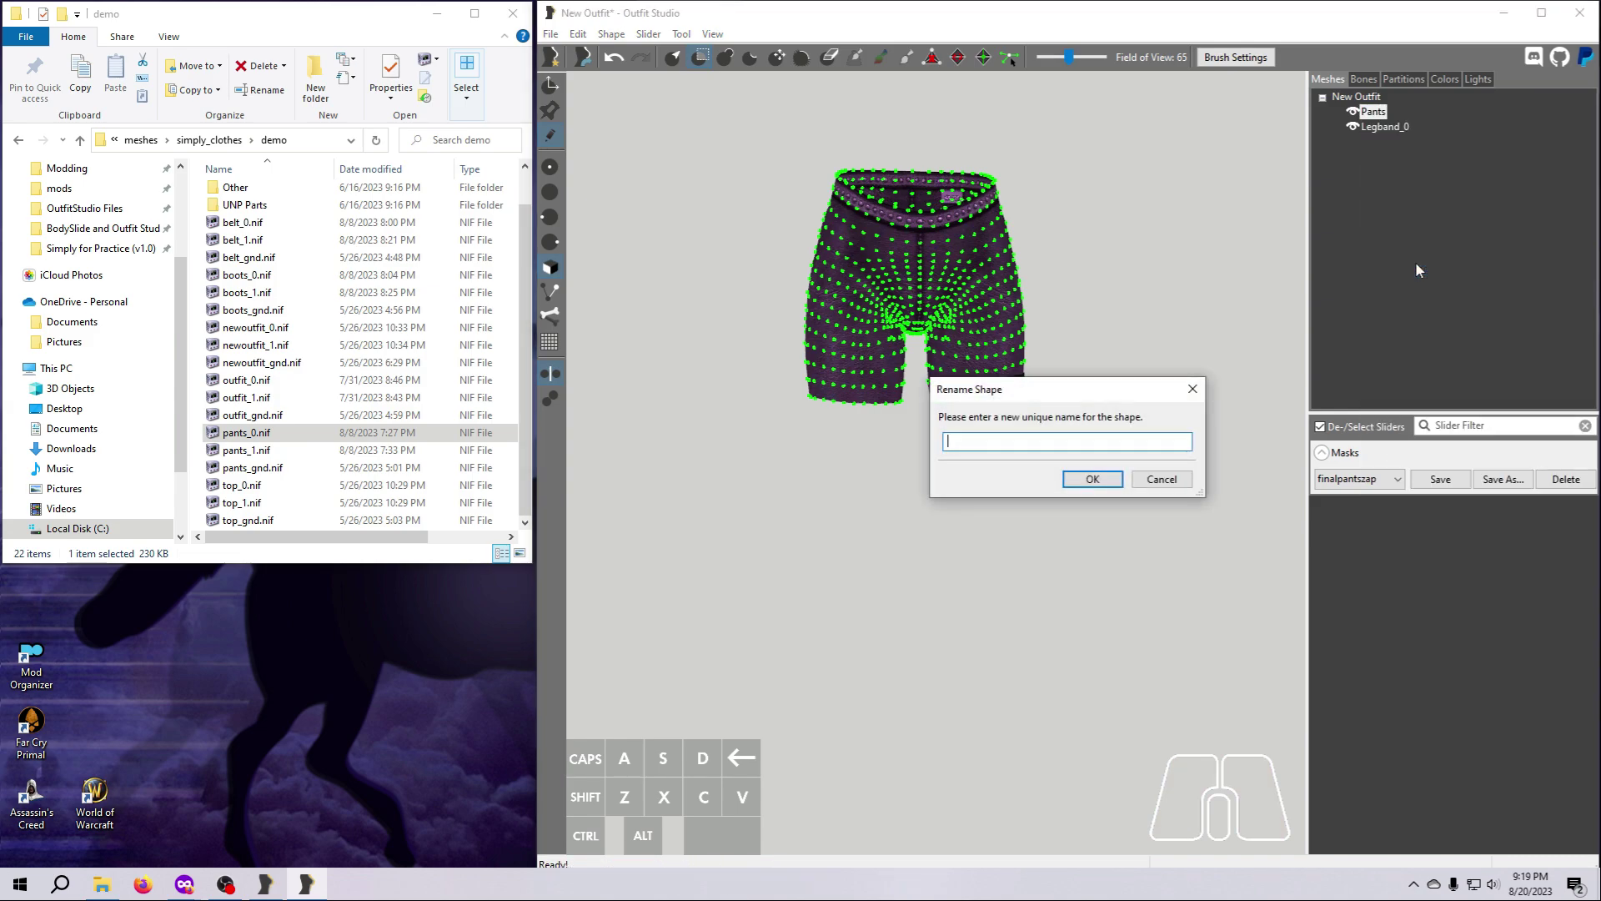
pyautogui.write('Pants_0')
pyautogui.click(1091, 477)
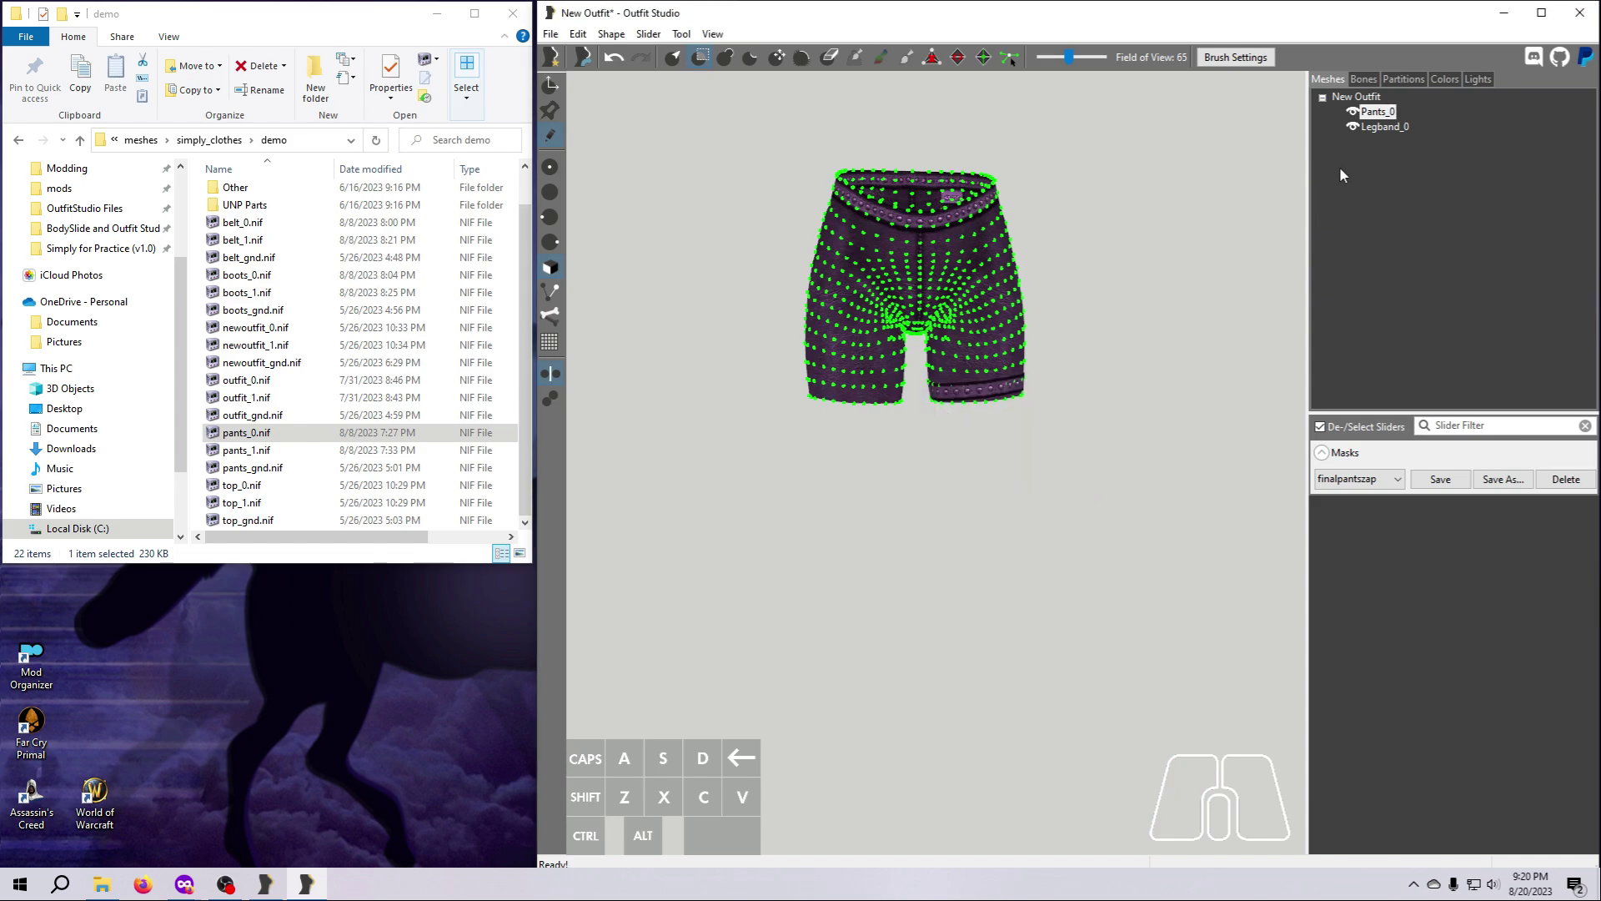
# Export the Pants_0 and Legband_0 shapes together as the NIF file shorts_0 in Simply for Practice (v1.0)\meshes\simply_clothes\demo.
pyautogui.keyDown('shift'); pyautogui.click(1383, 128); pyautogui.keyUp('shift')
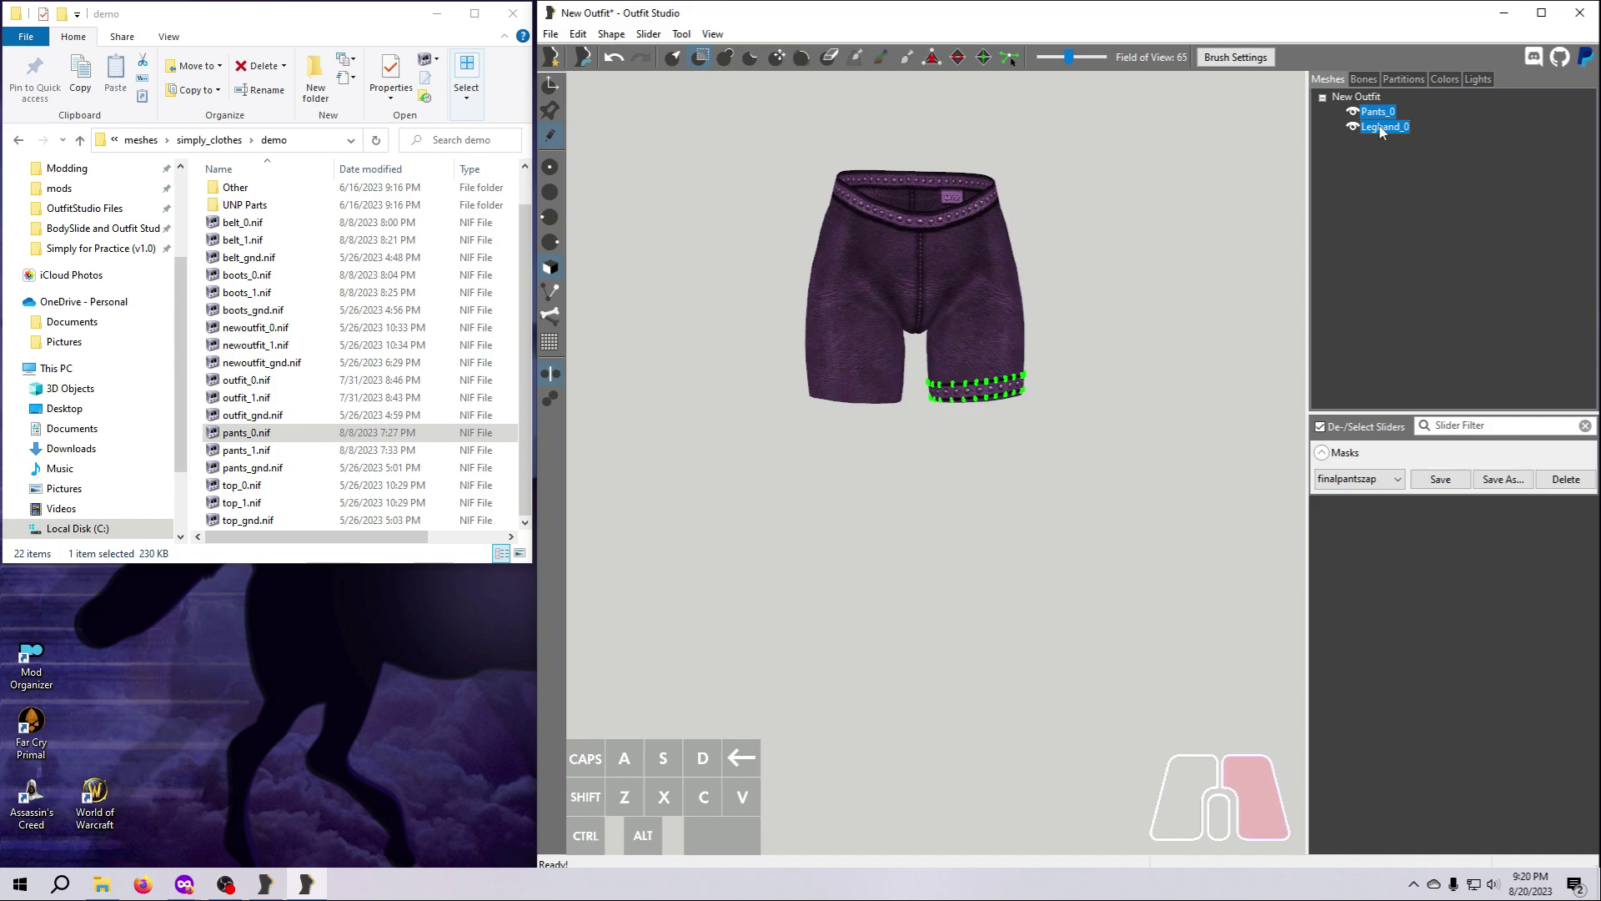
pyautogui.rightClick(1380, 129)
pyautogui.moveTo(1398, 141)
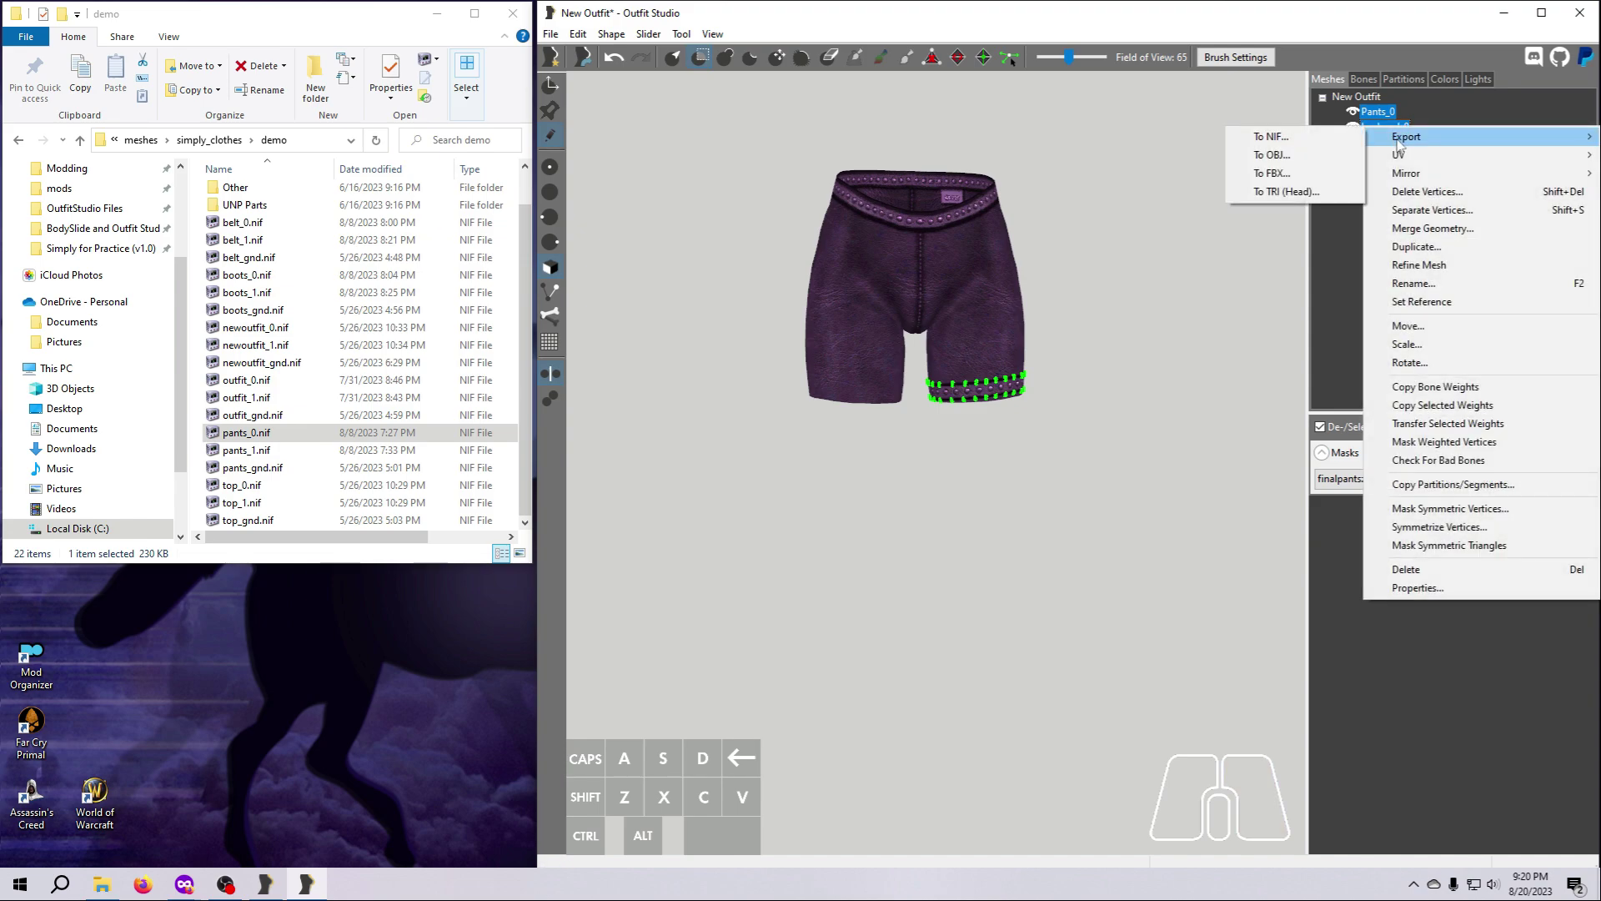
pyautogui.click(1278, 138)
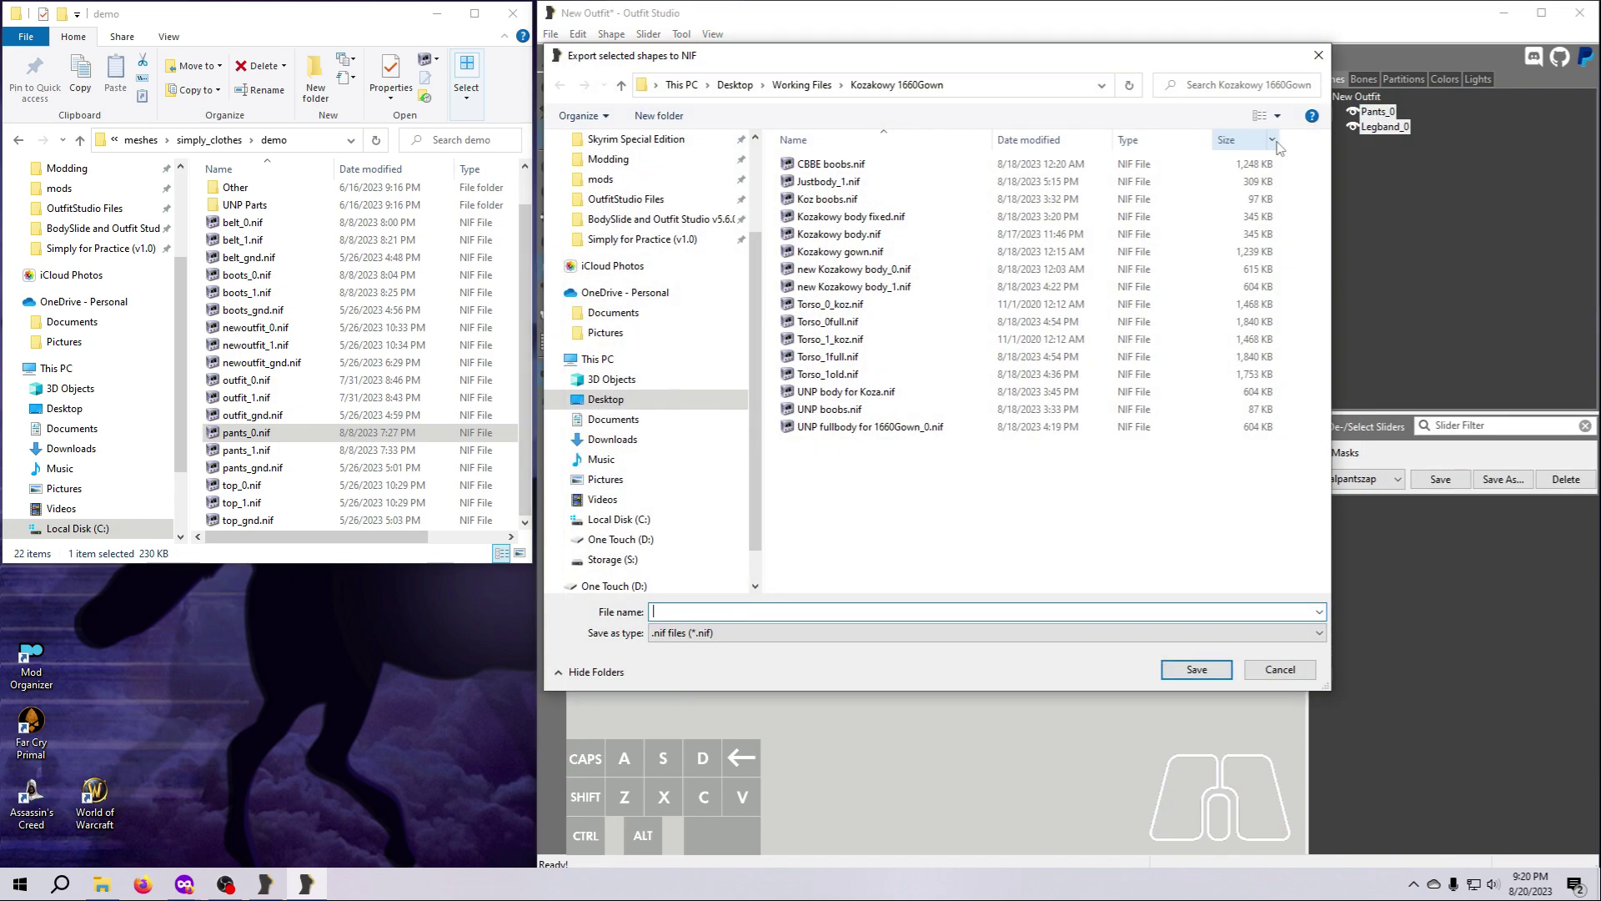
pyautogui.click(672, 242)
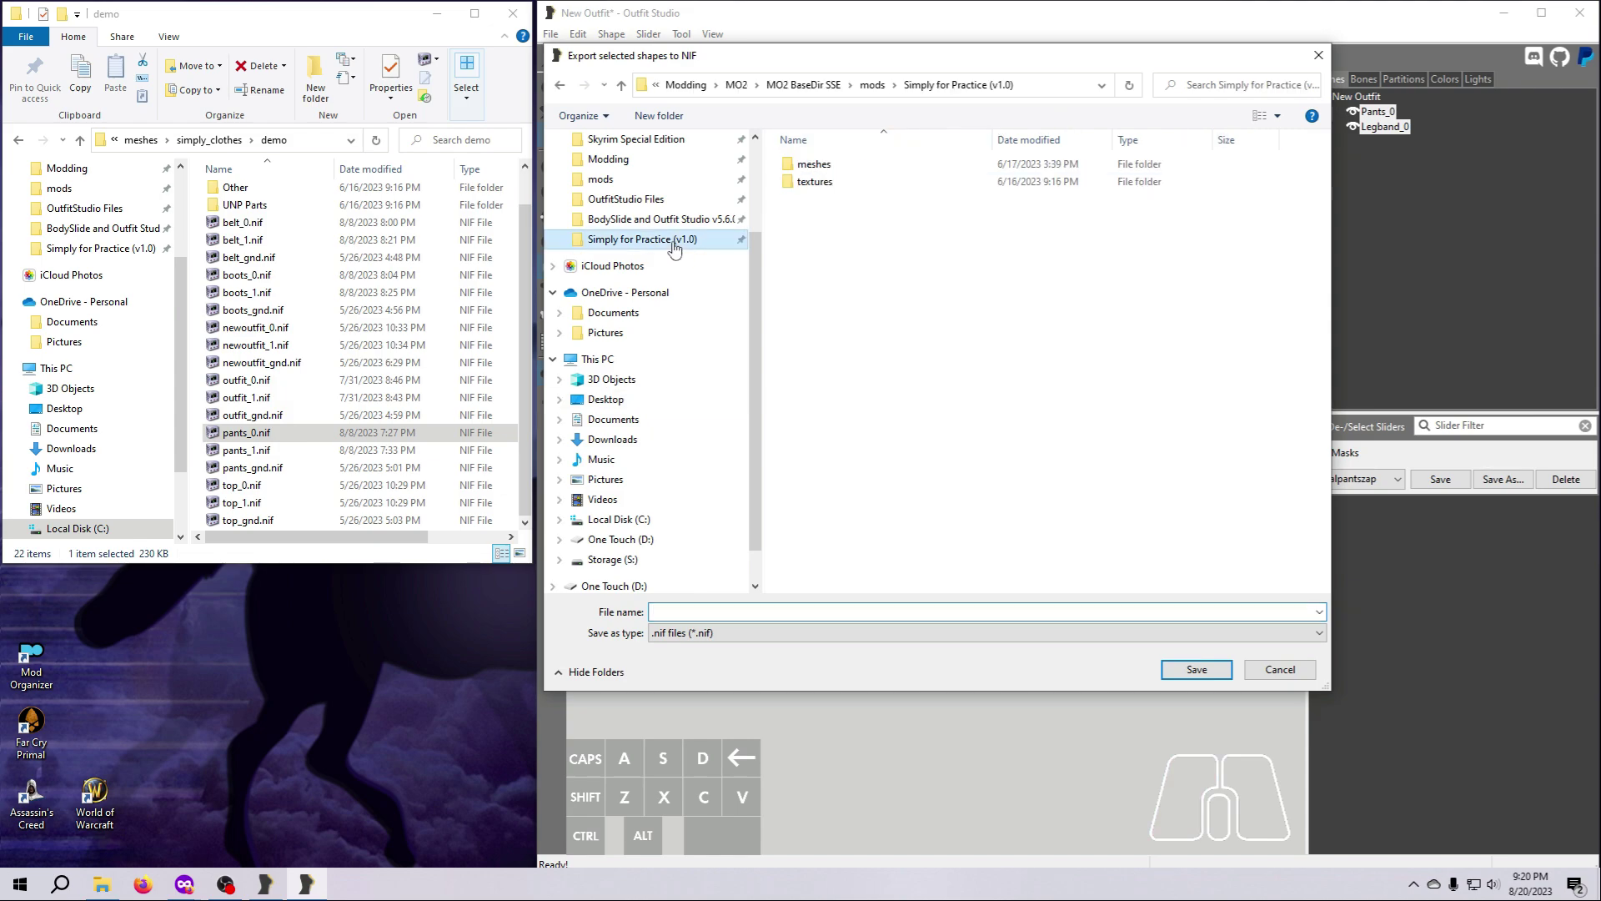
pyautogui.doubleClick(838, 167)
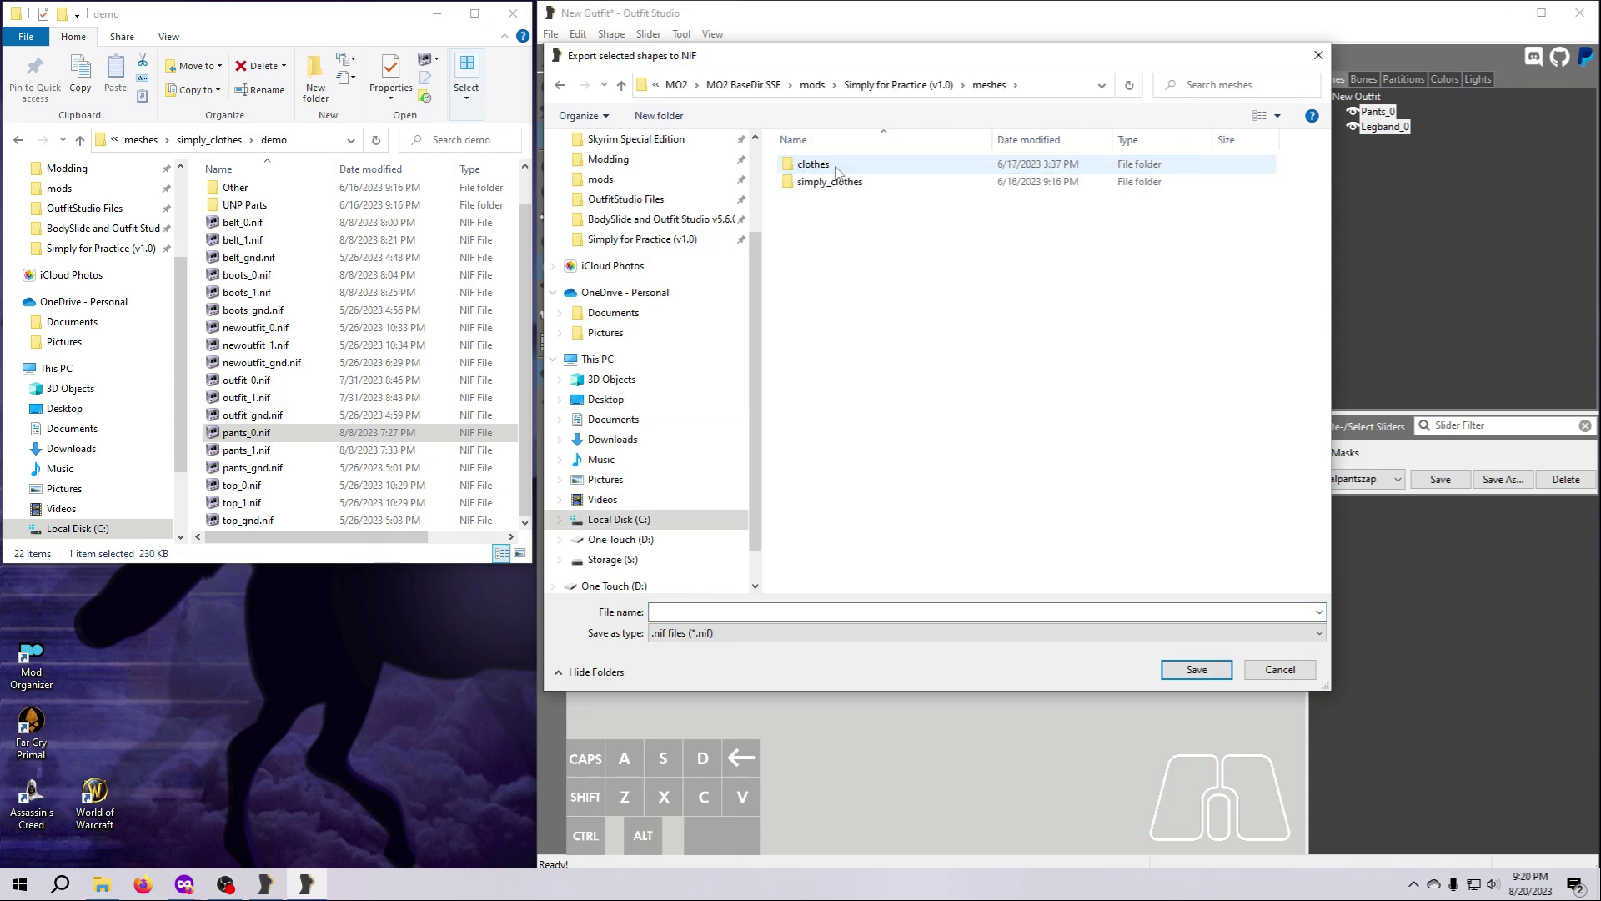
pyautogui.doubleClick(832, 181)
pyautogui.doubleClick(831, 164)
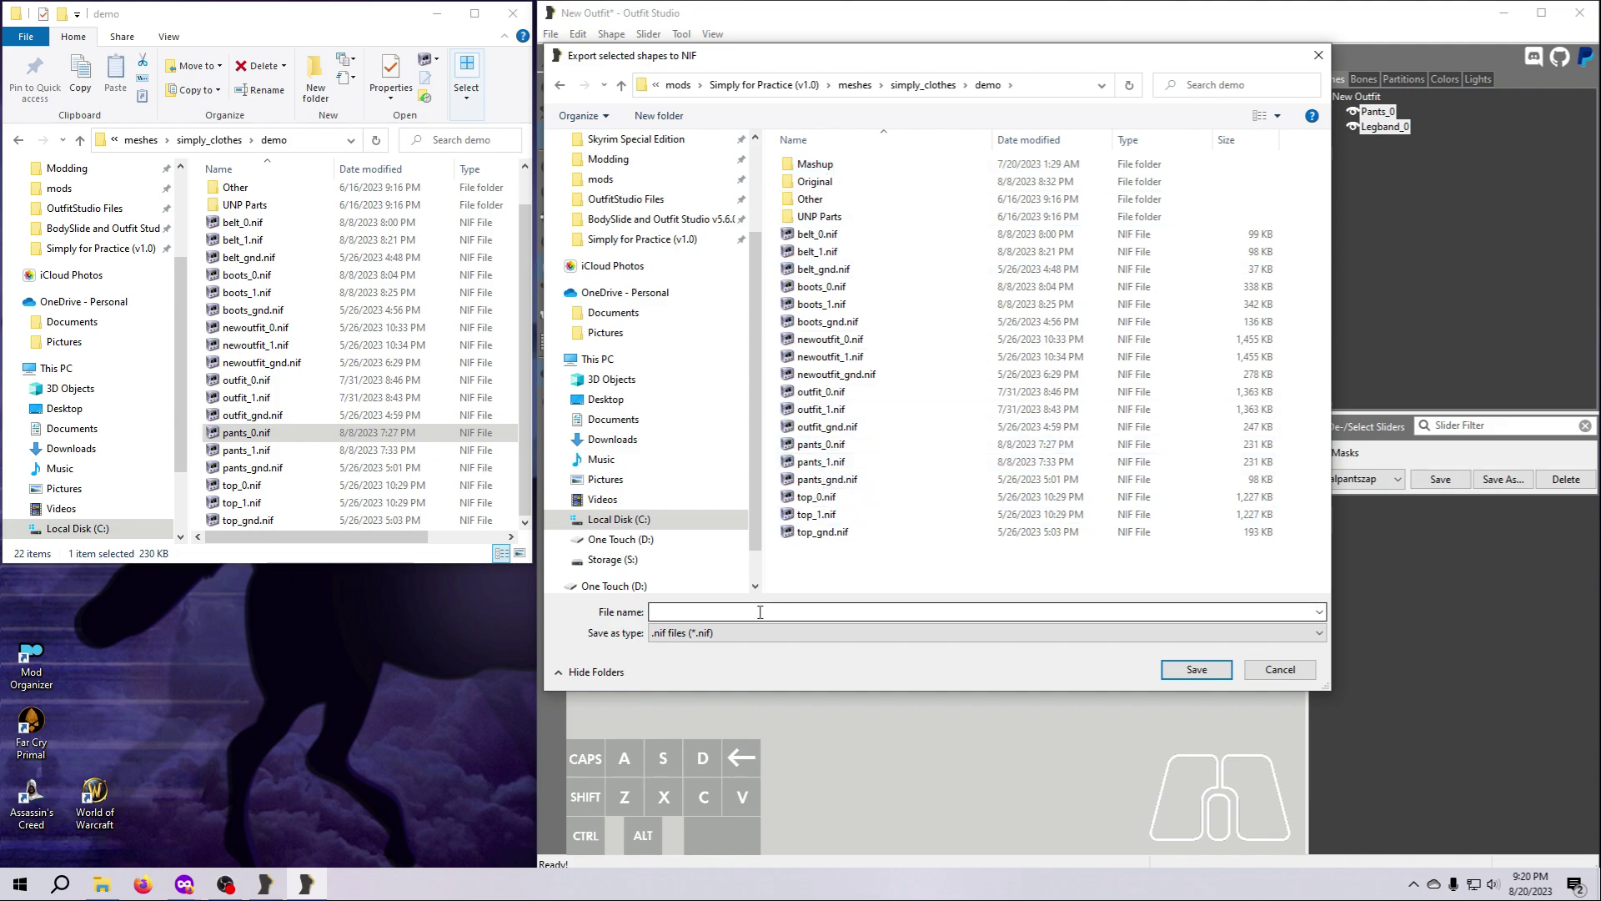
pyautogui.click(760, 612)
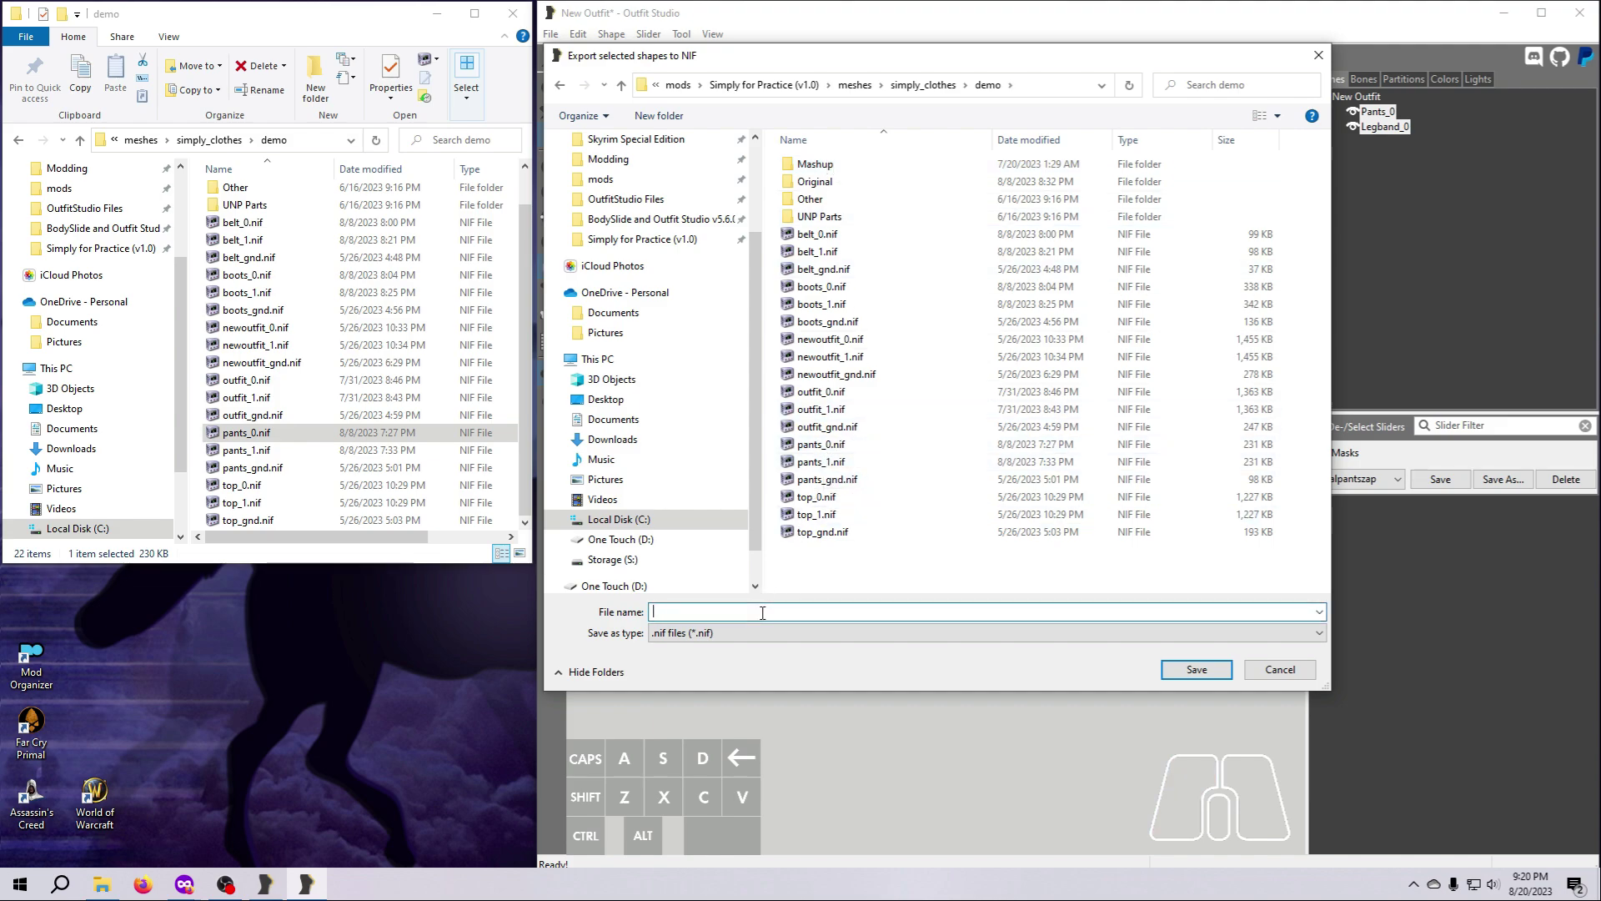
pyautogui.write('s')
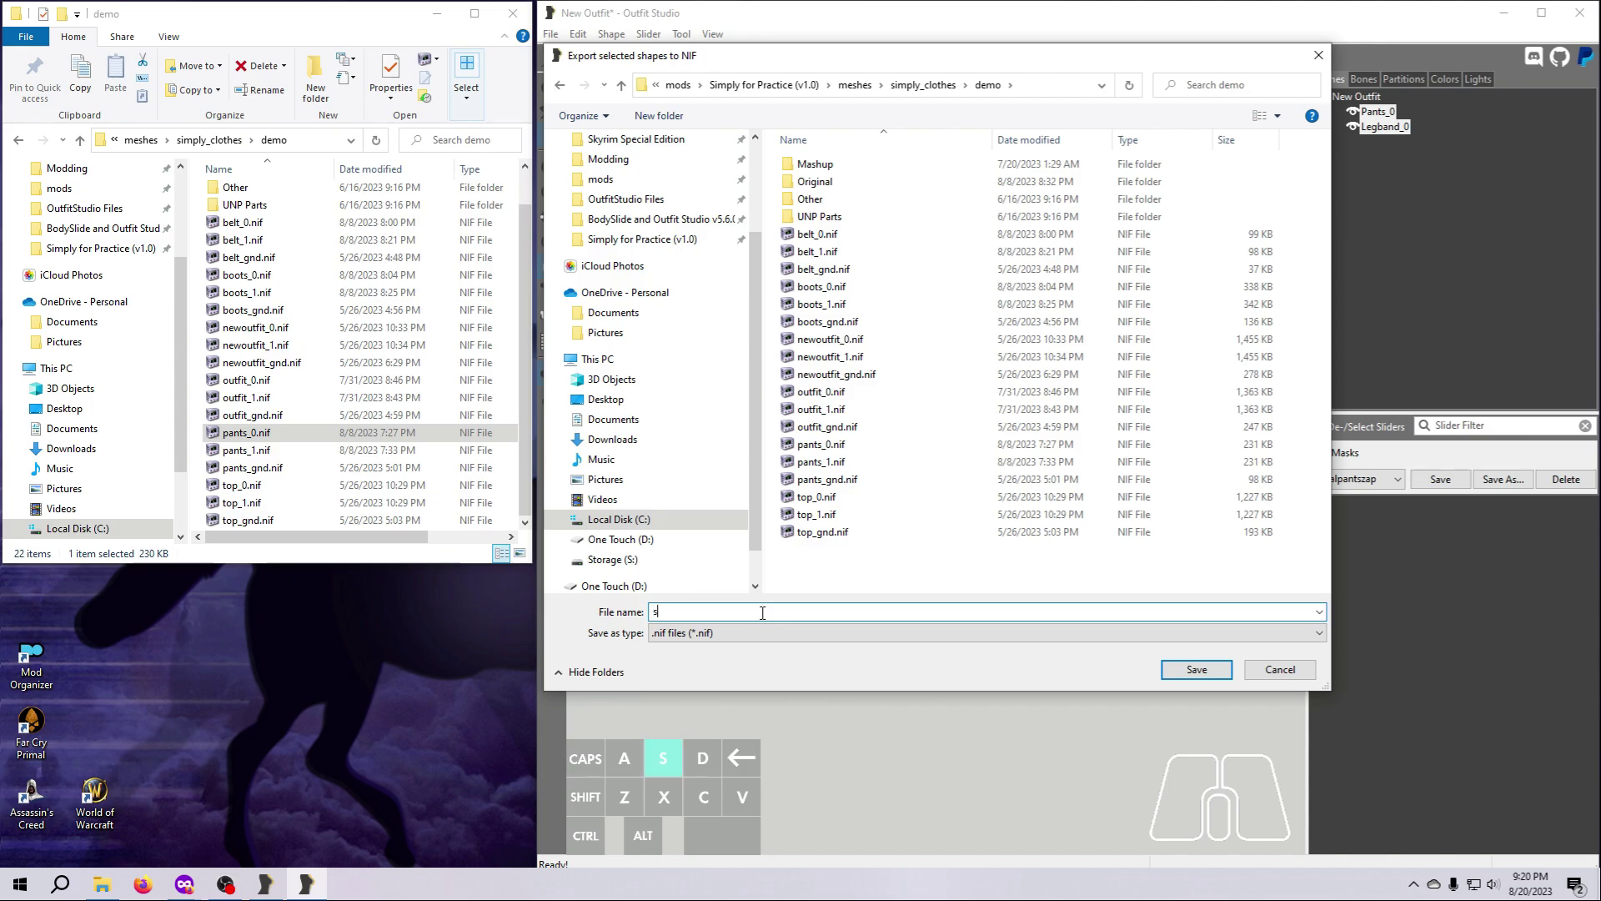
pyautogui.write('horts_0')
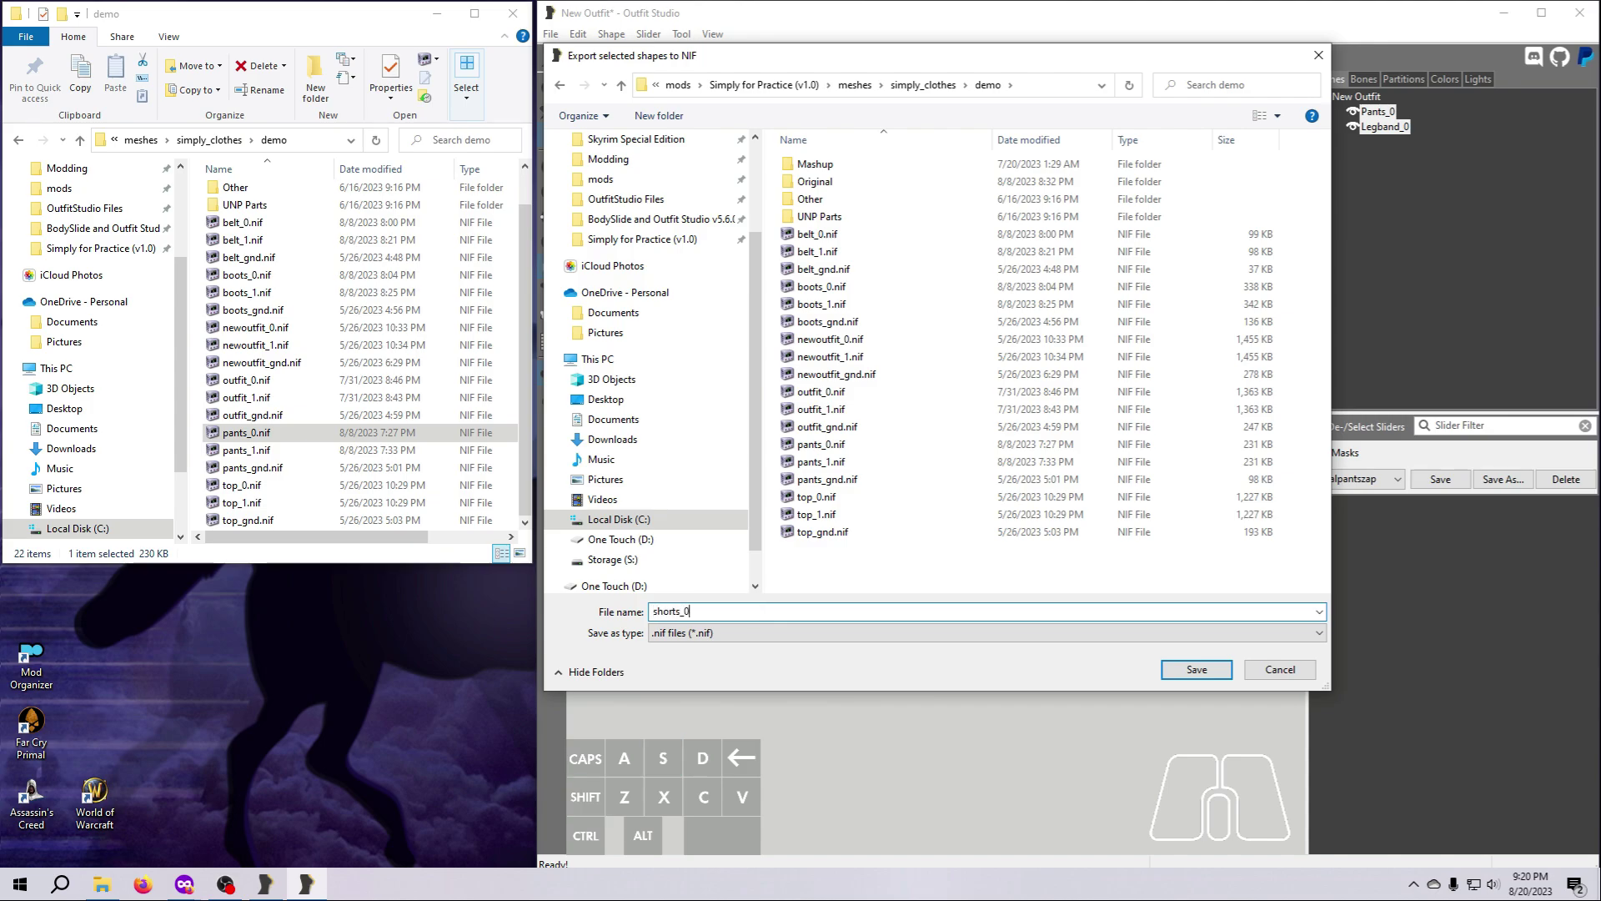
pyautogui.press('Return')
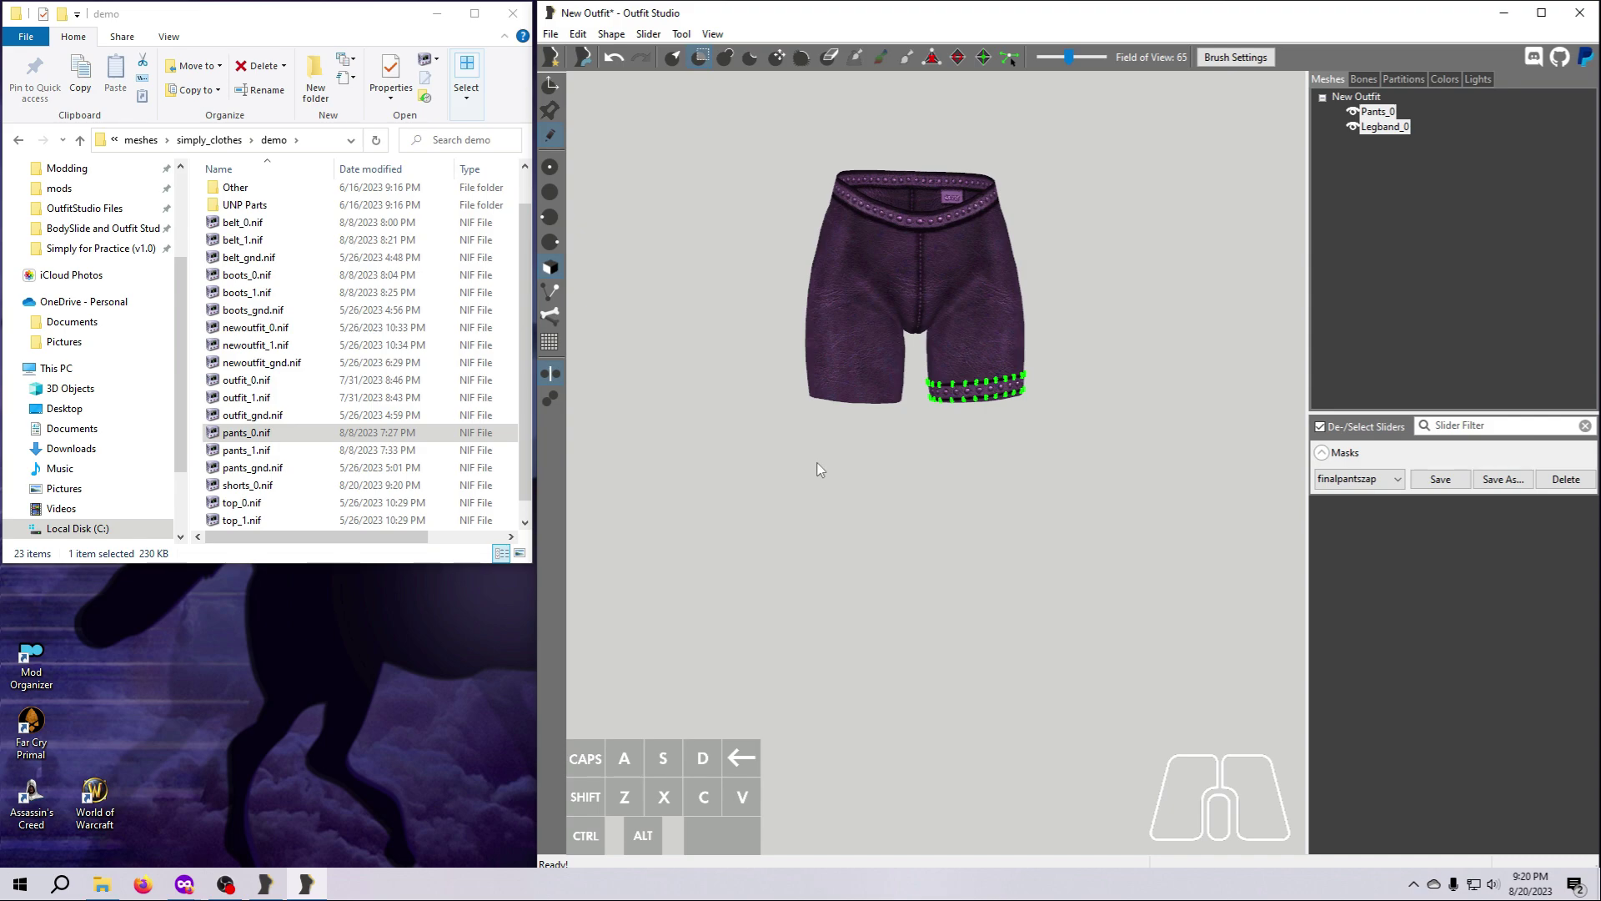
pyautogui.click(551, 34)
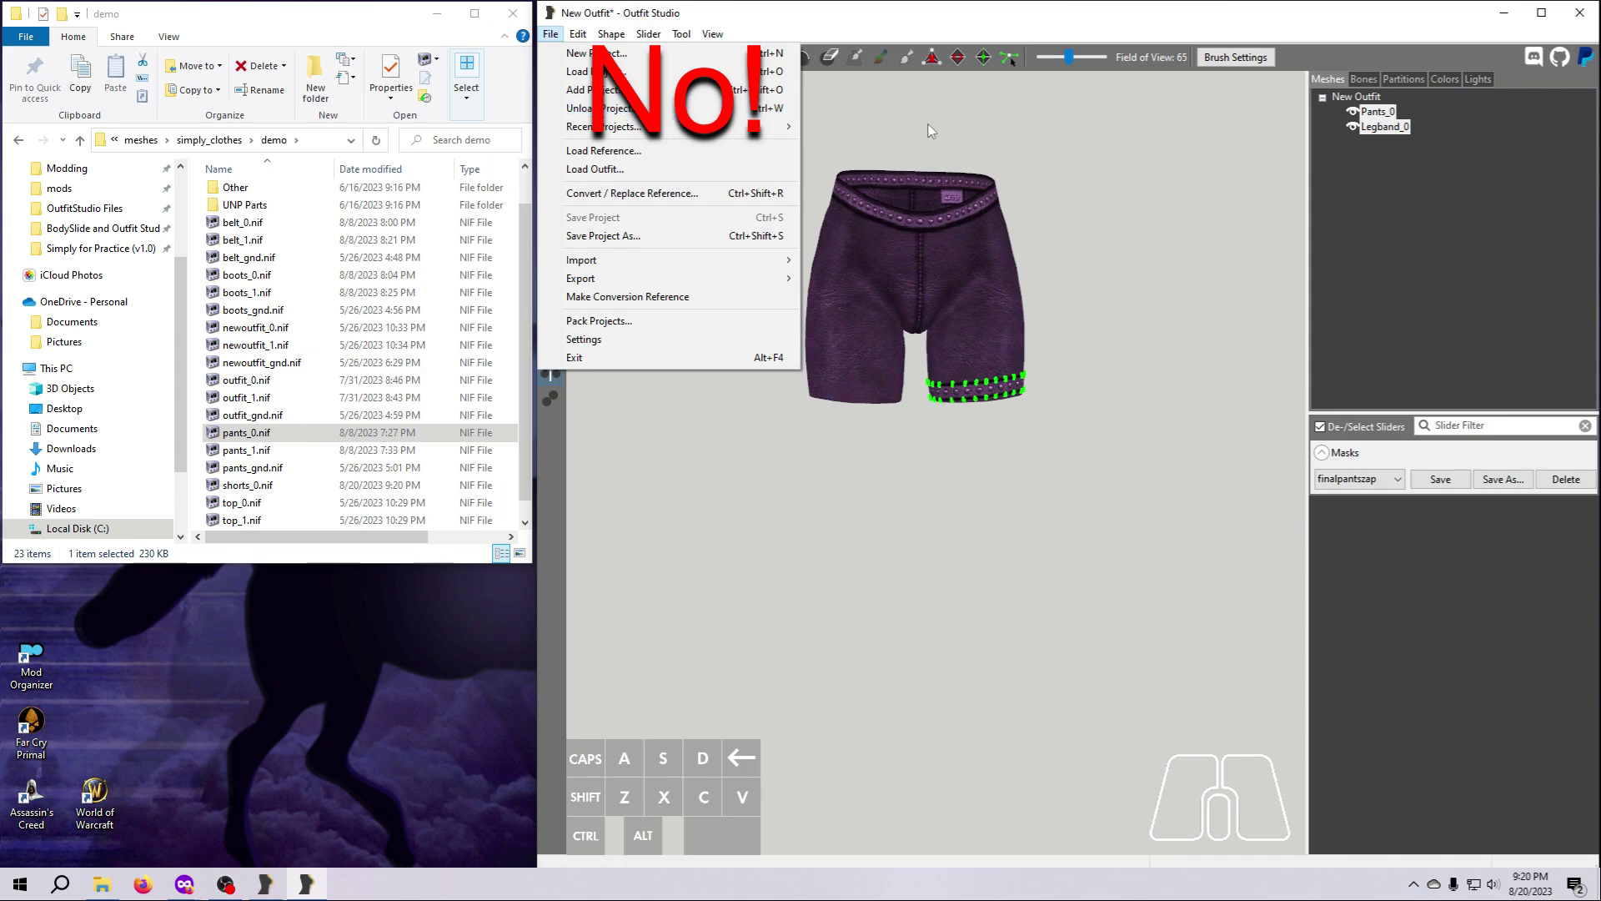
pyautogui.click(1130, 260)
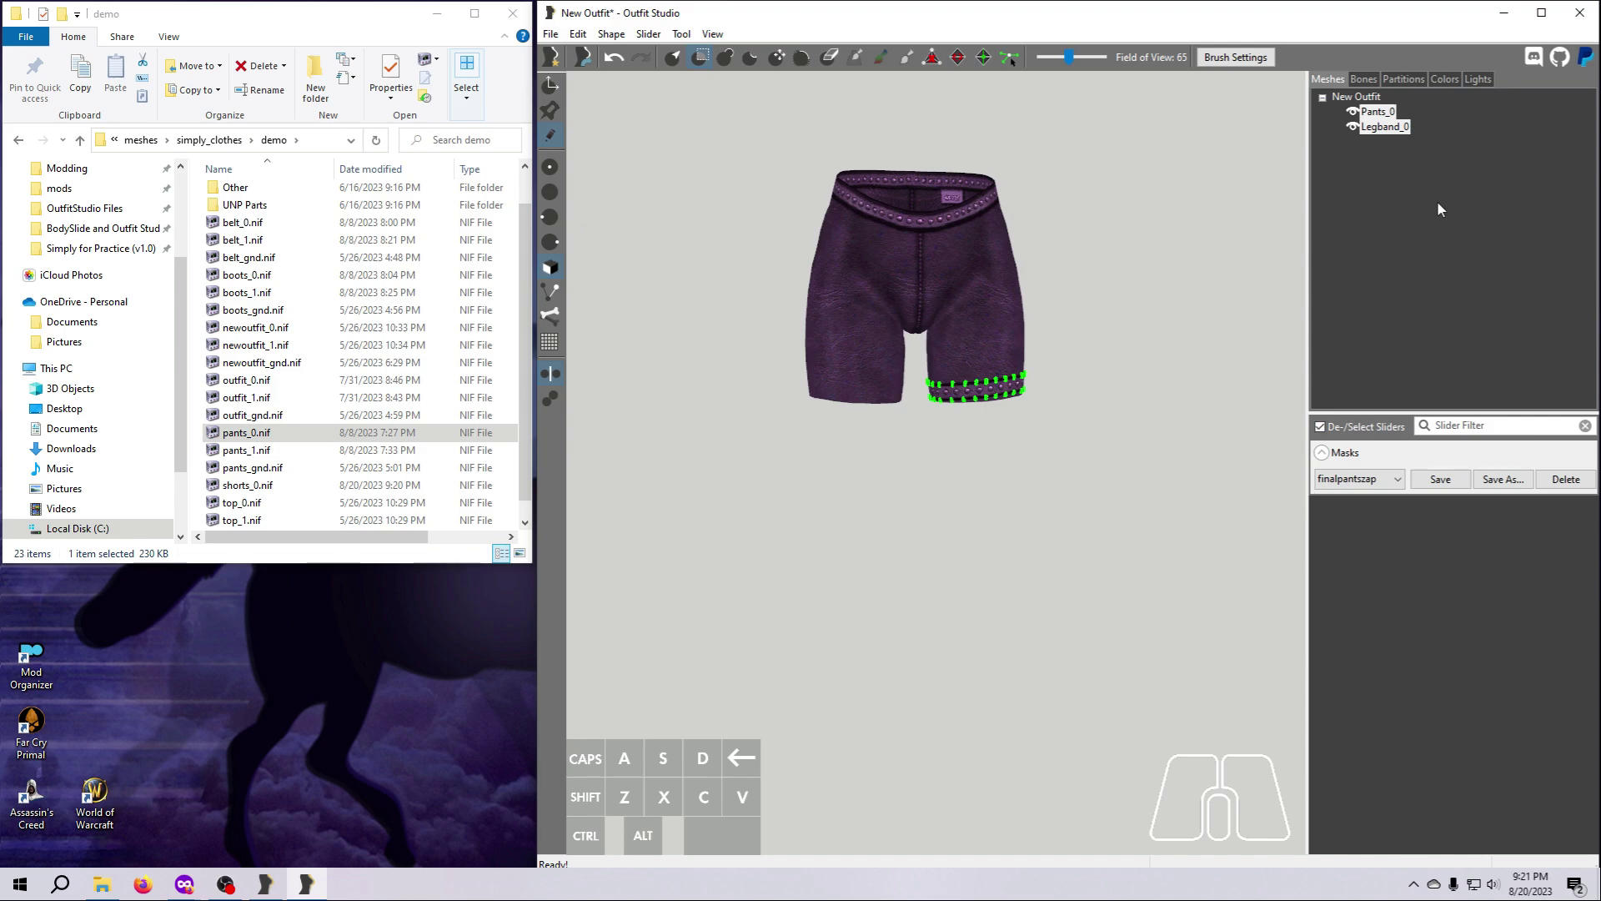
# Delete both the Pants_0 and Legband_0 shapes from the outfit.
pyautogui.click(1378, 112)
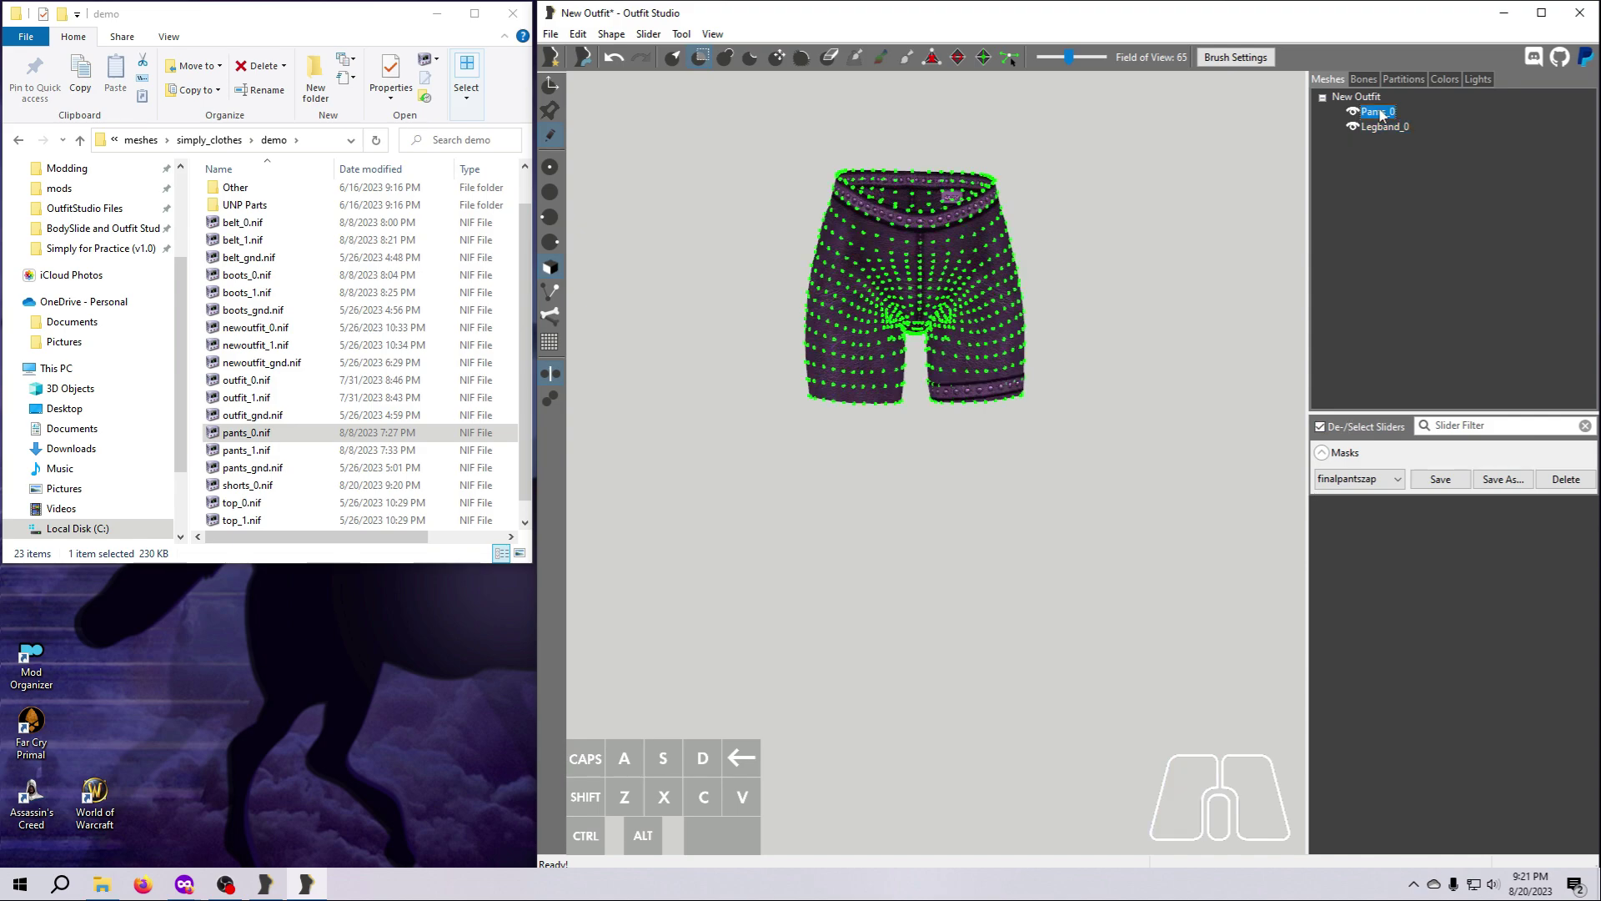
pyautogui.keyDown('shift'); pyautogui.click(1378, 129); pyautogui.keyUp('shift')
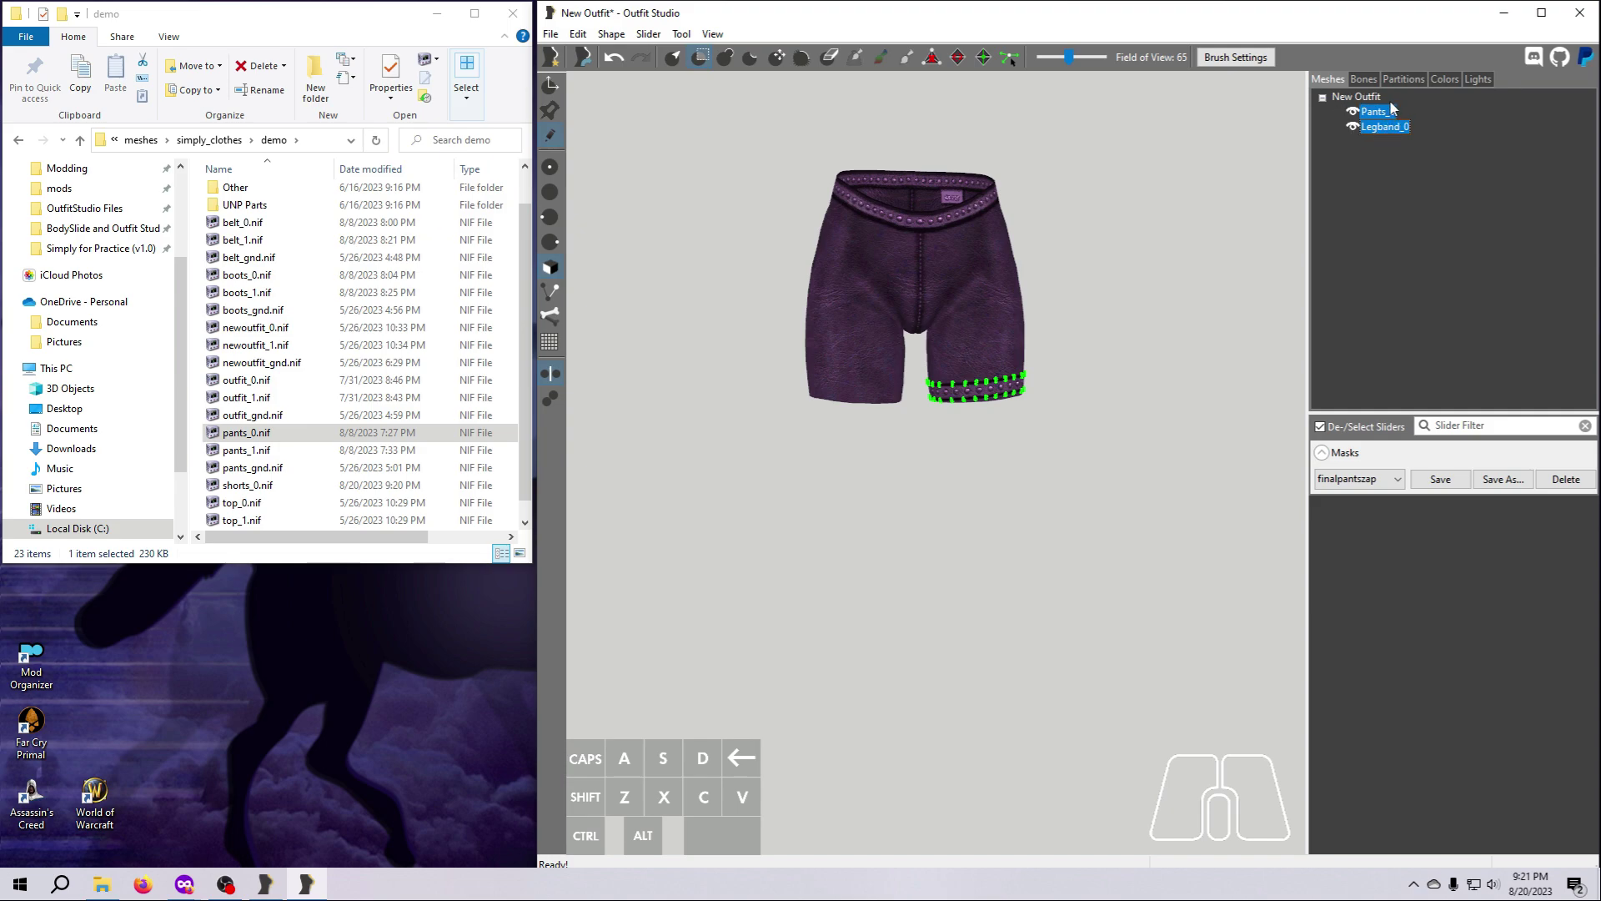
pyautogui.press('Delete')
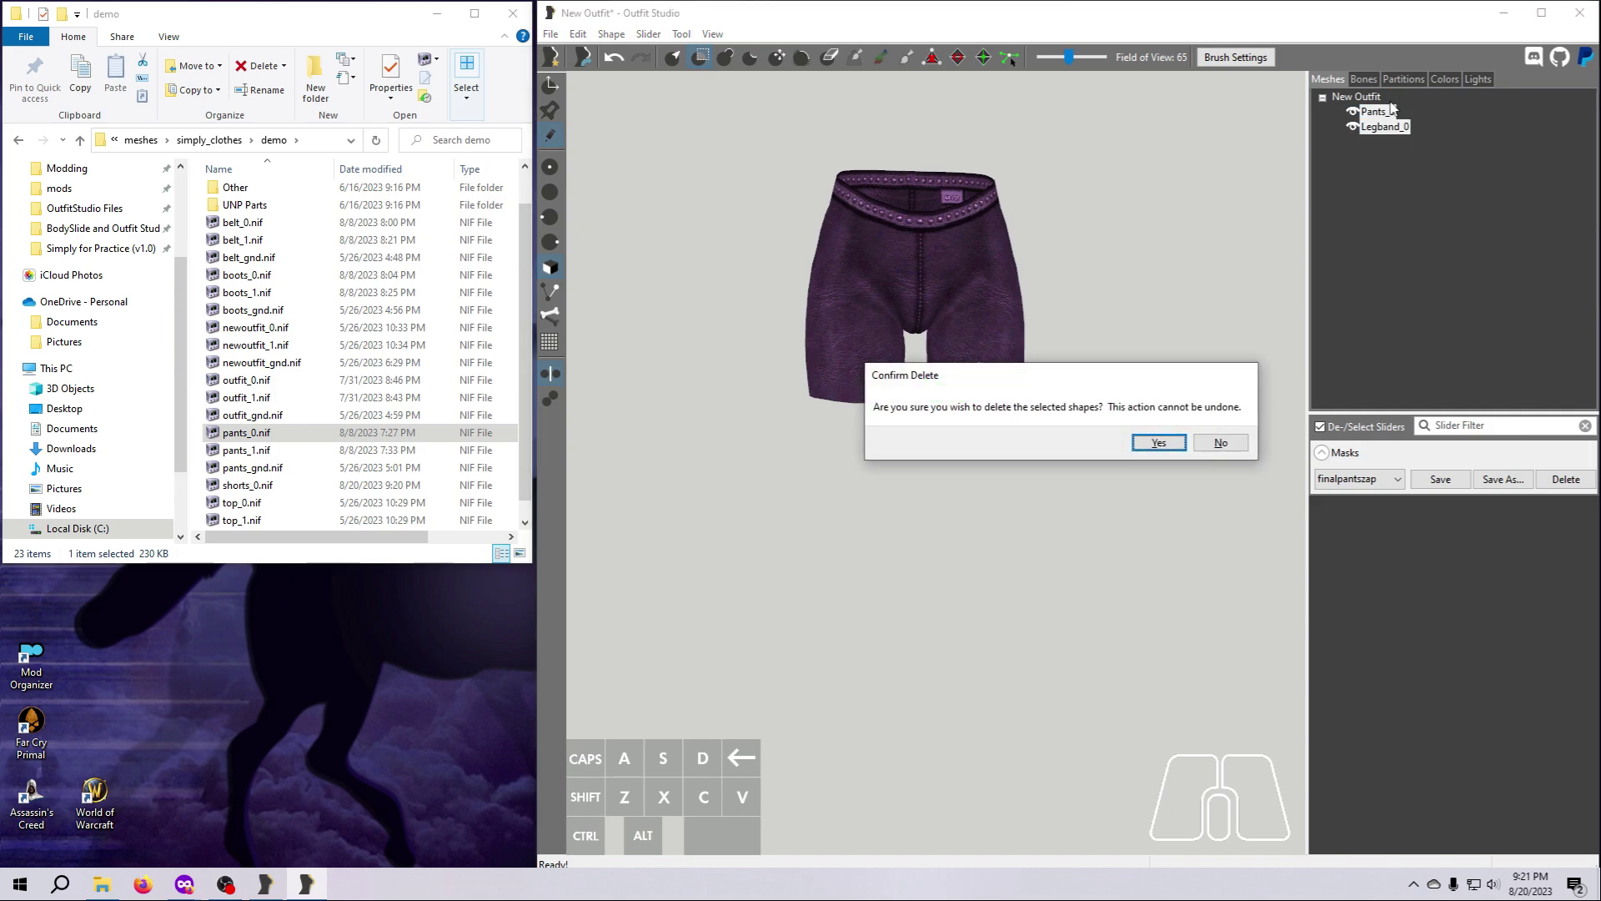
pyautogui.click(1159, 443)
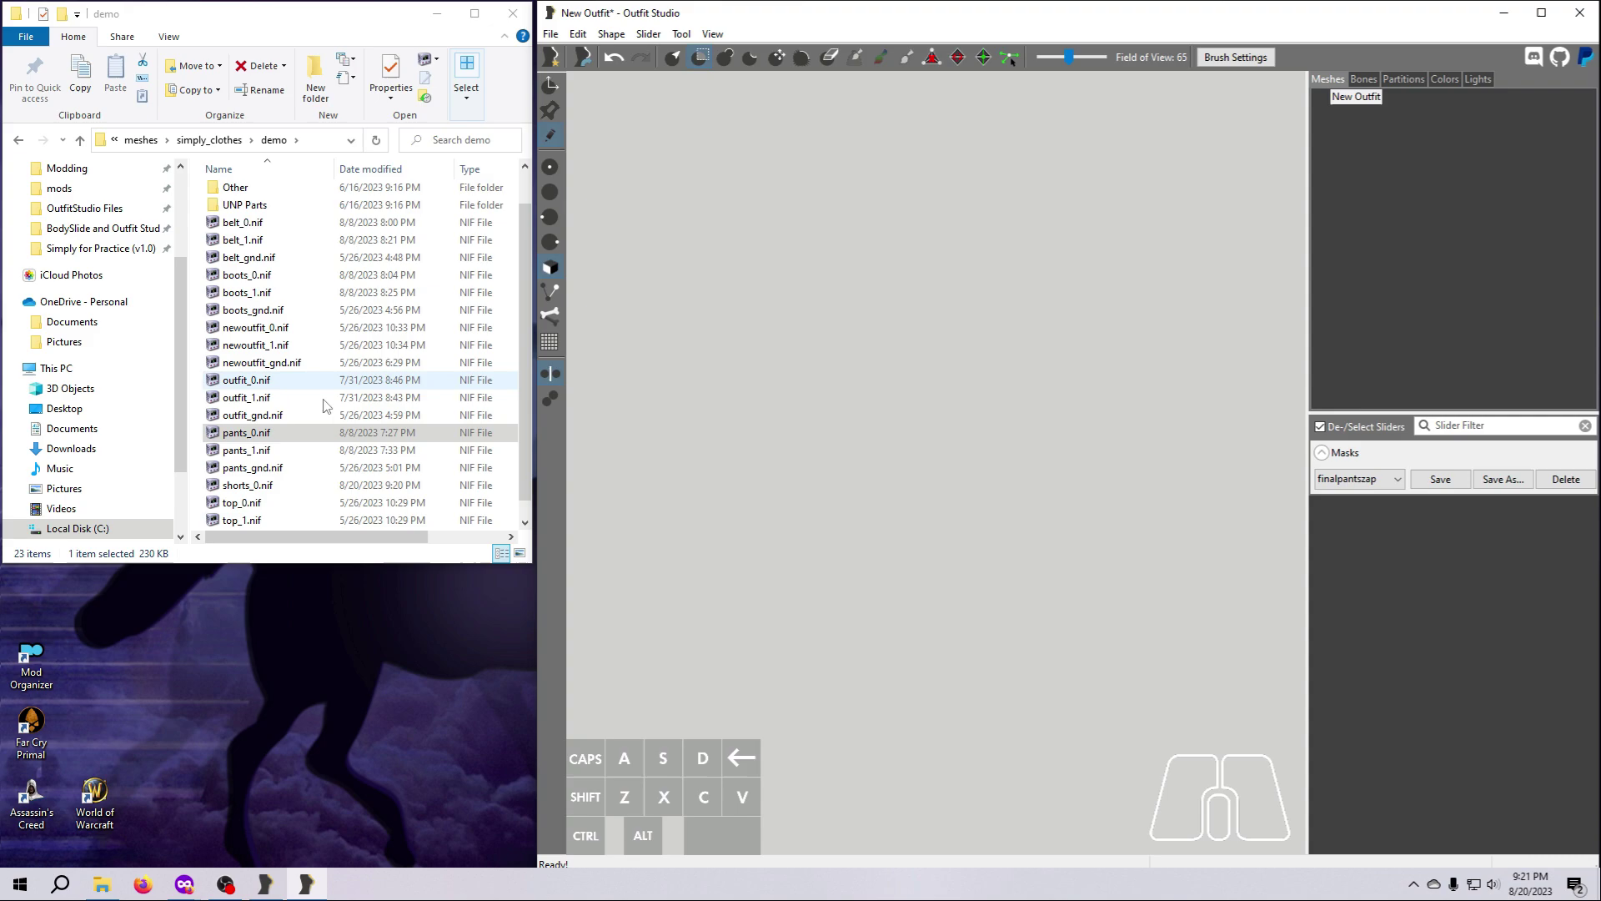
# Load pants_1.nif from the demo folder into the empty outfit.
pyautogui.click(263, 451)
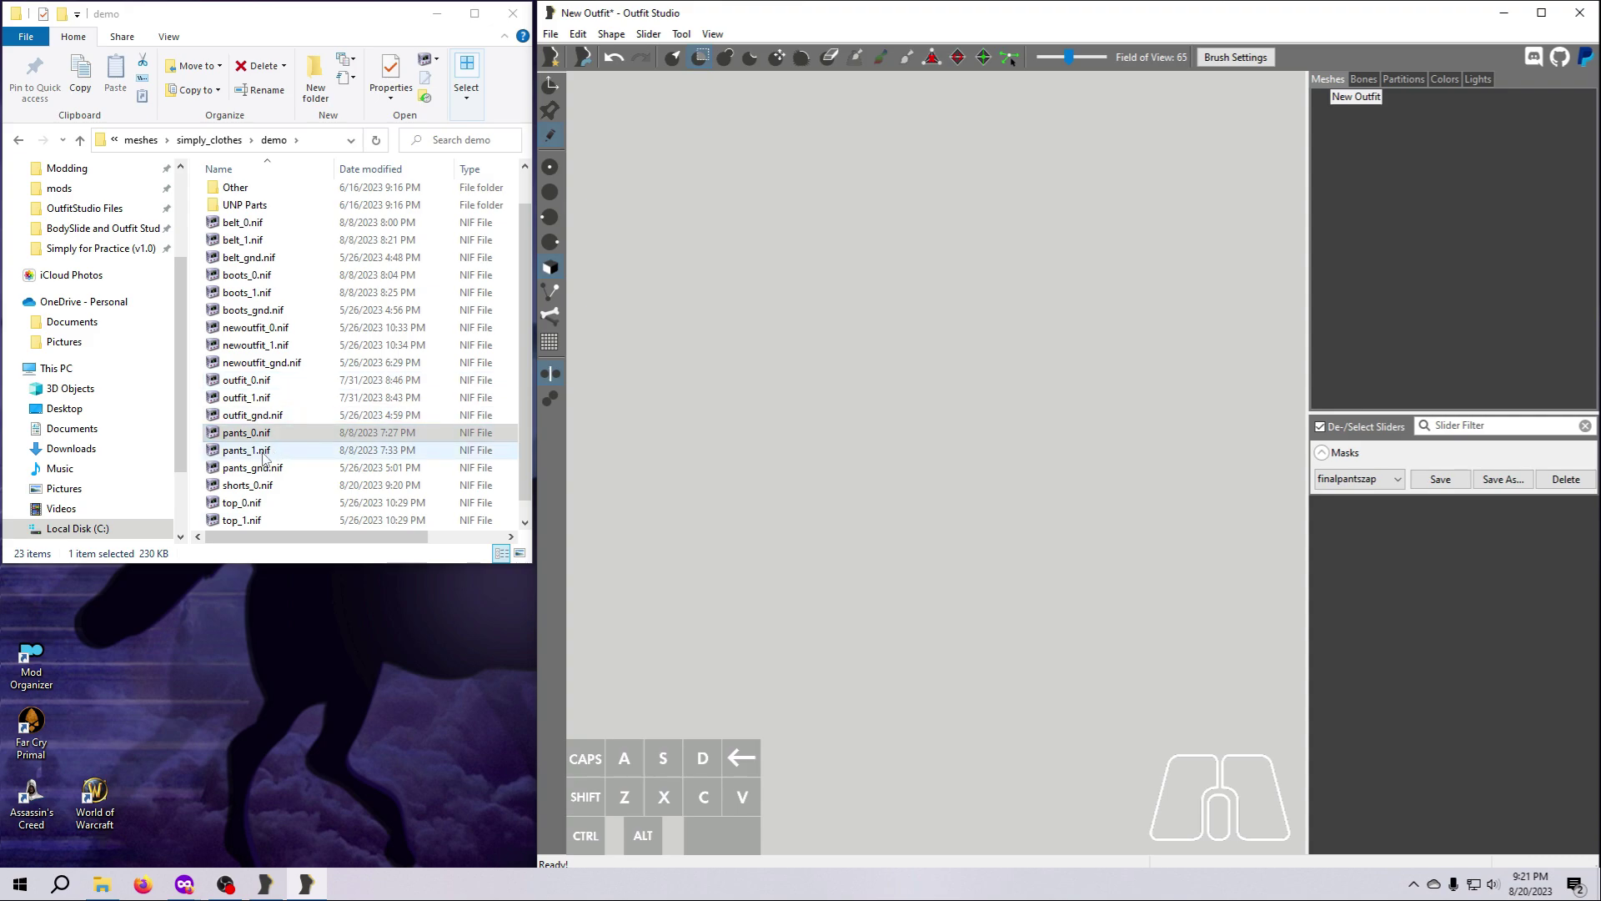
pyautogui.click(263, 455)
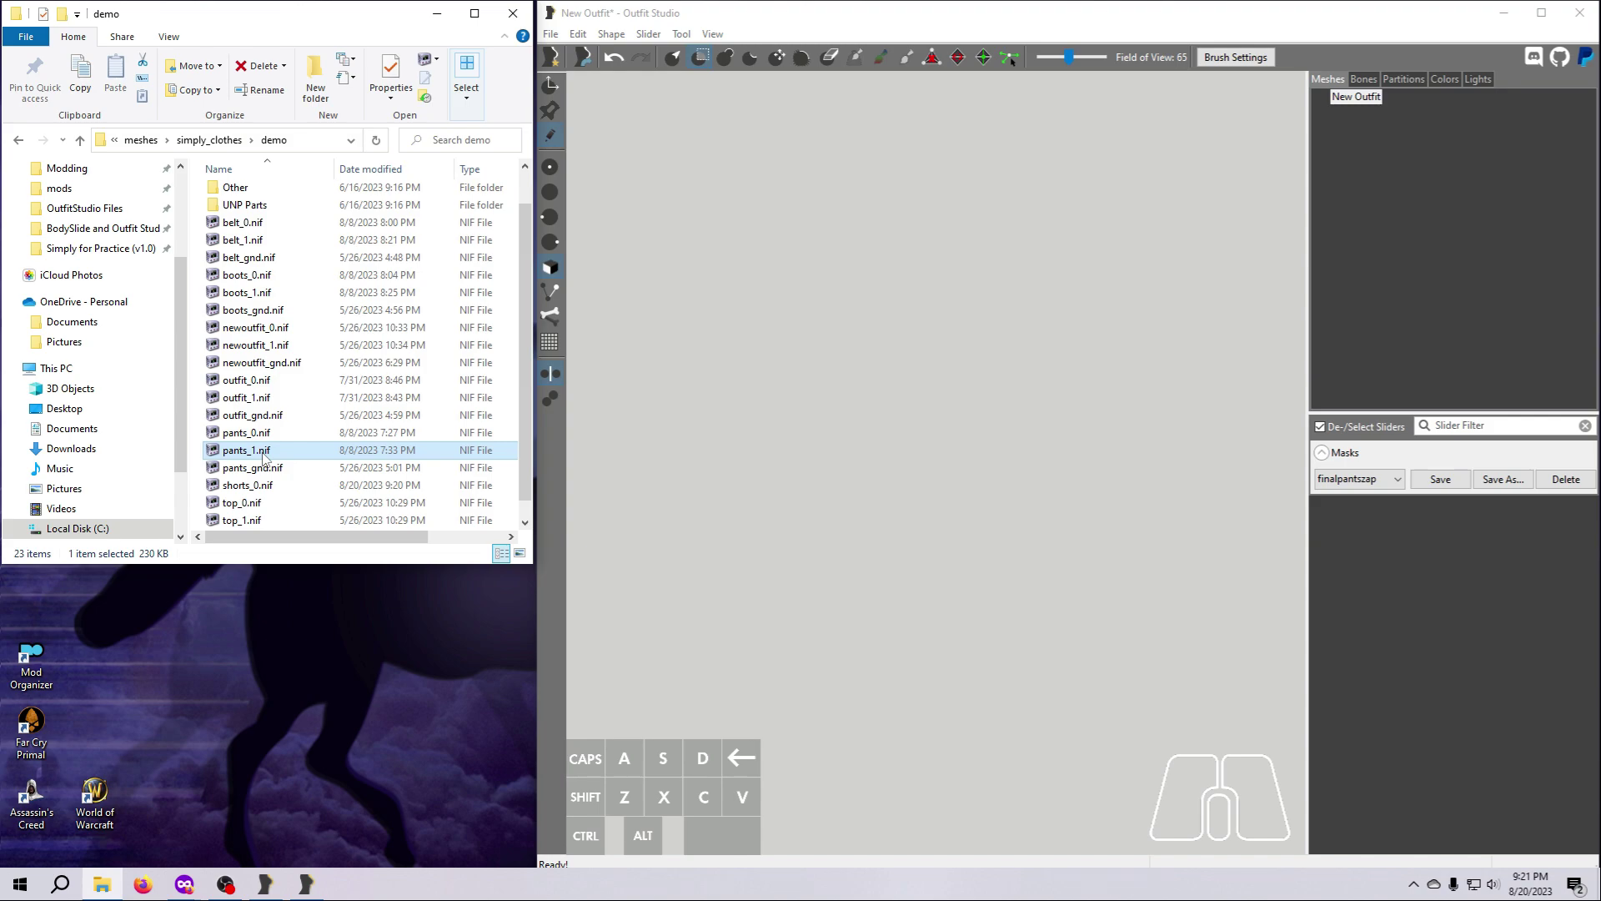
pyautogui.moveTo(263, 458); pyautogui.dragTo(822, 451)
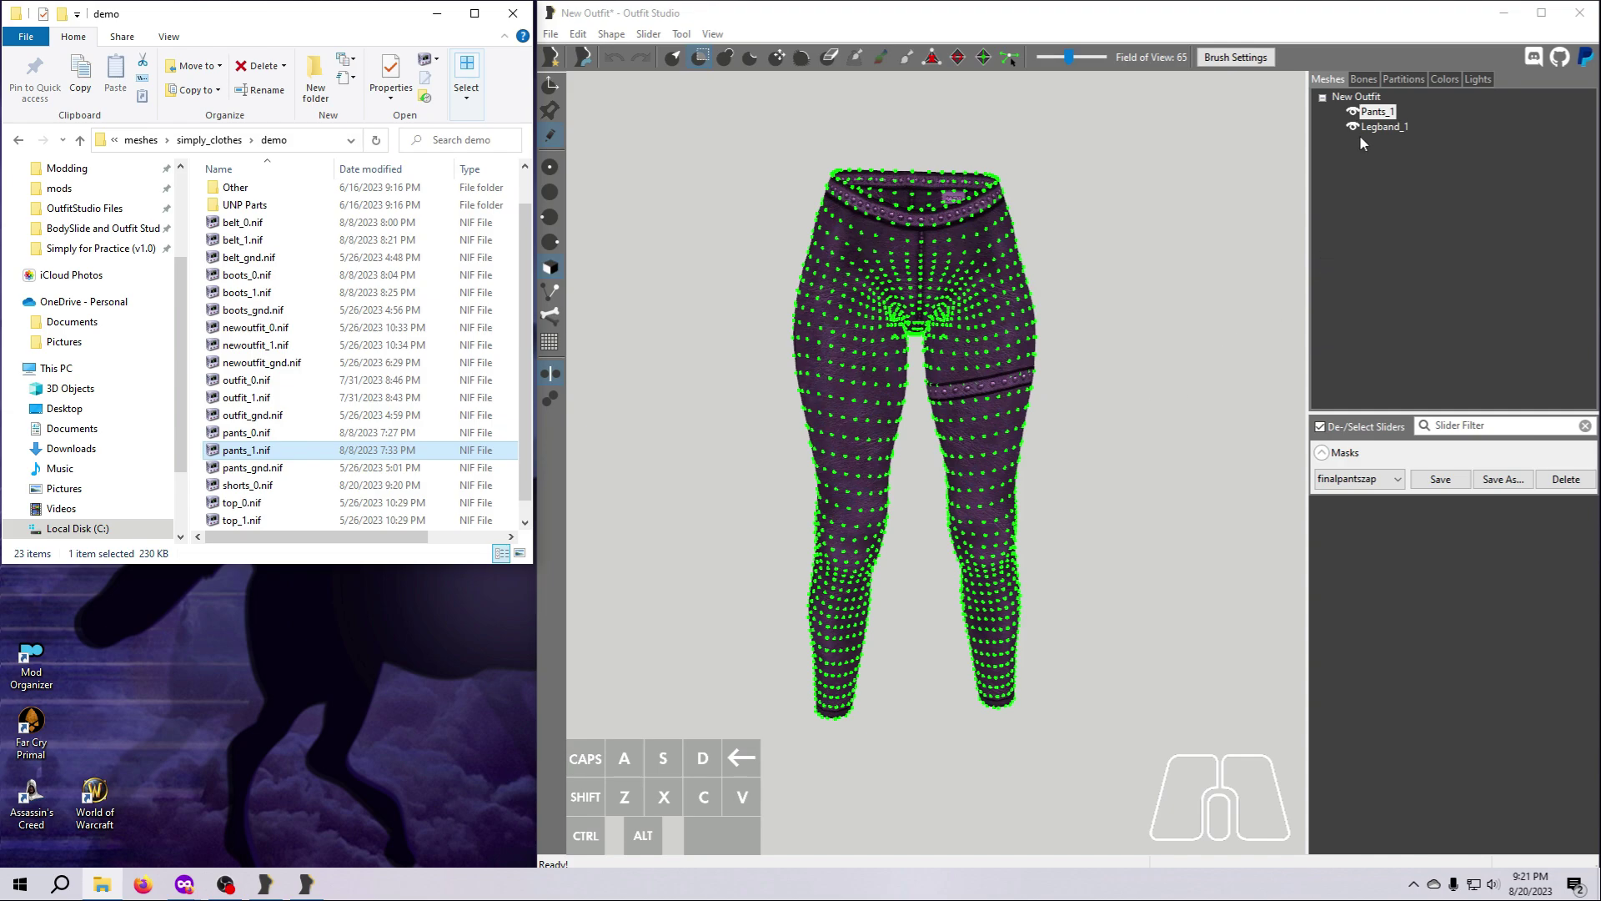
# Try to apply the saved masks finalpantszap and pantszap to the Pants_1 shape.
pyautogui.click(1383, 112)
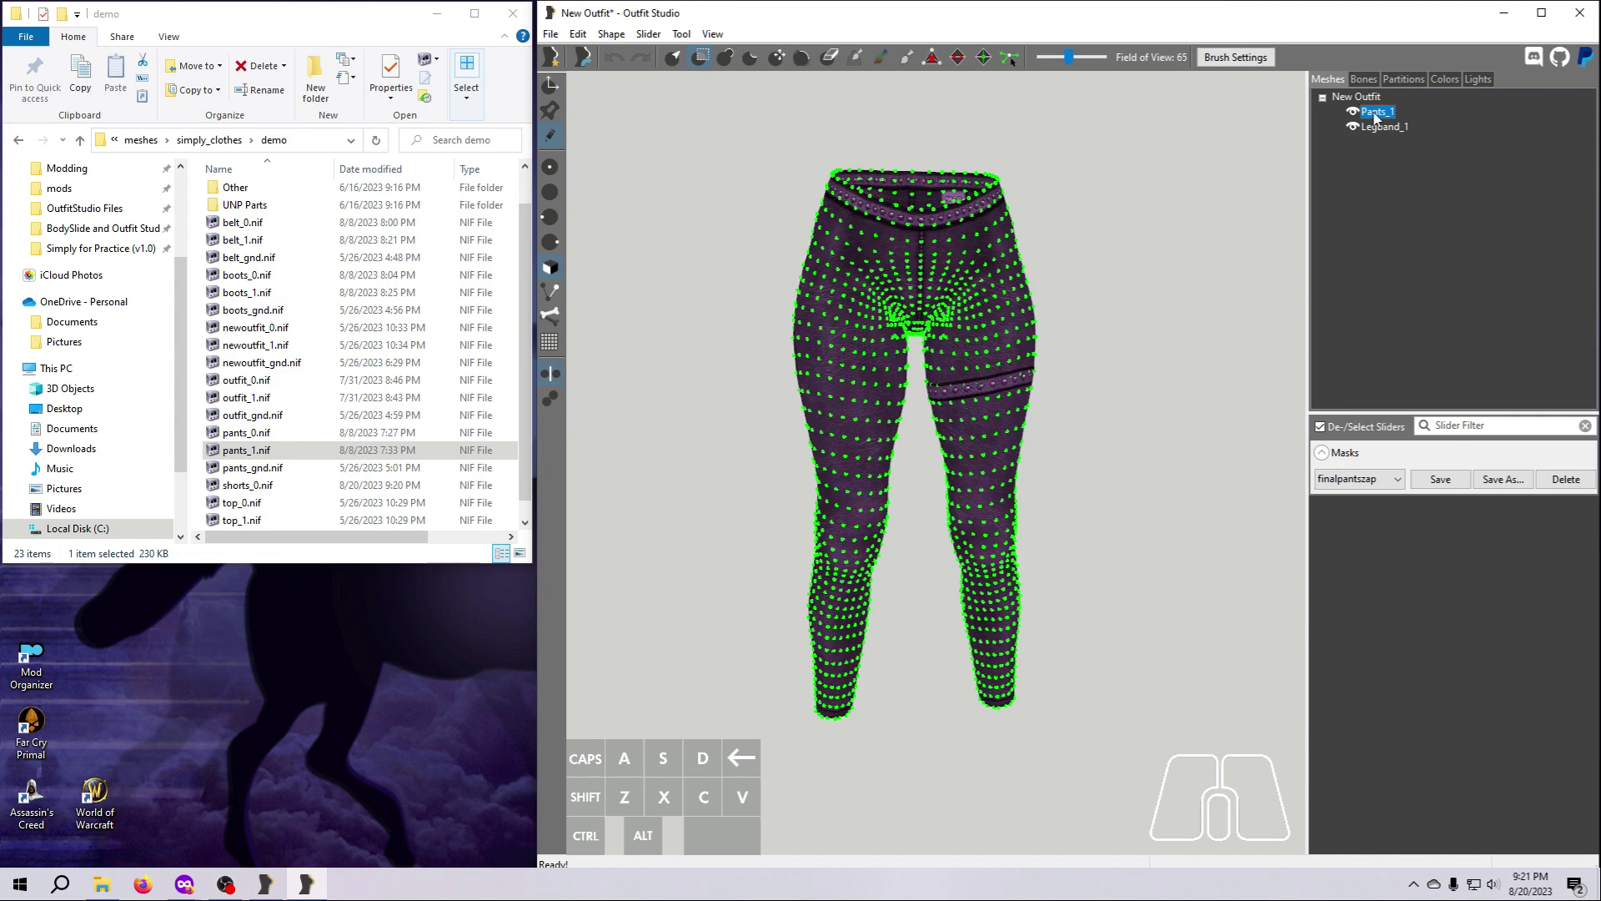
pyautogui.click(1396, 480)
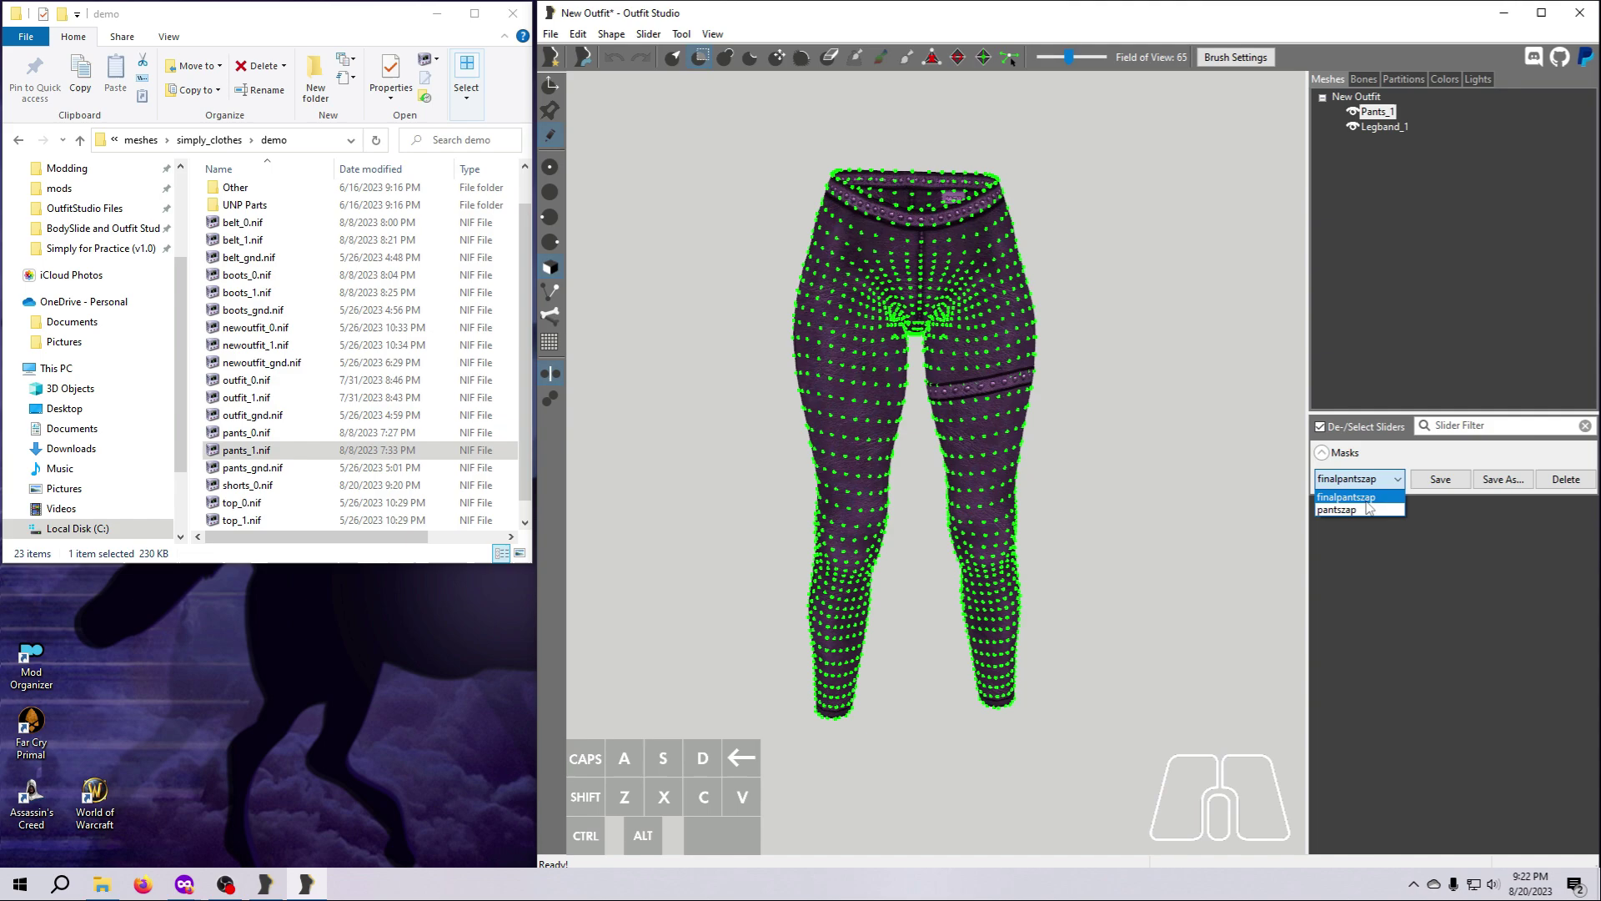
pyautogui.click(1366, 498)
pyautogui.click(1391, 485)
pyautogui.click(1362, 511)
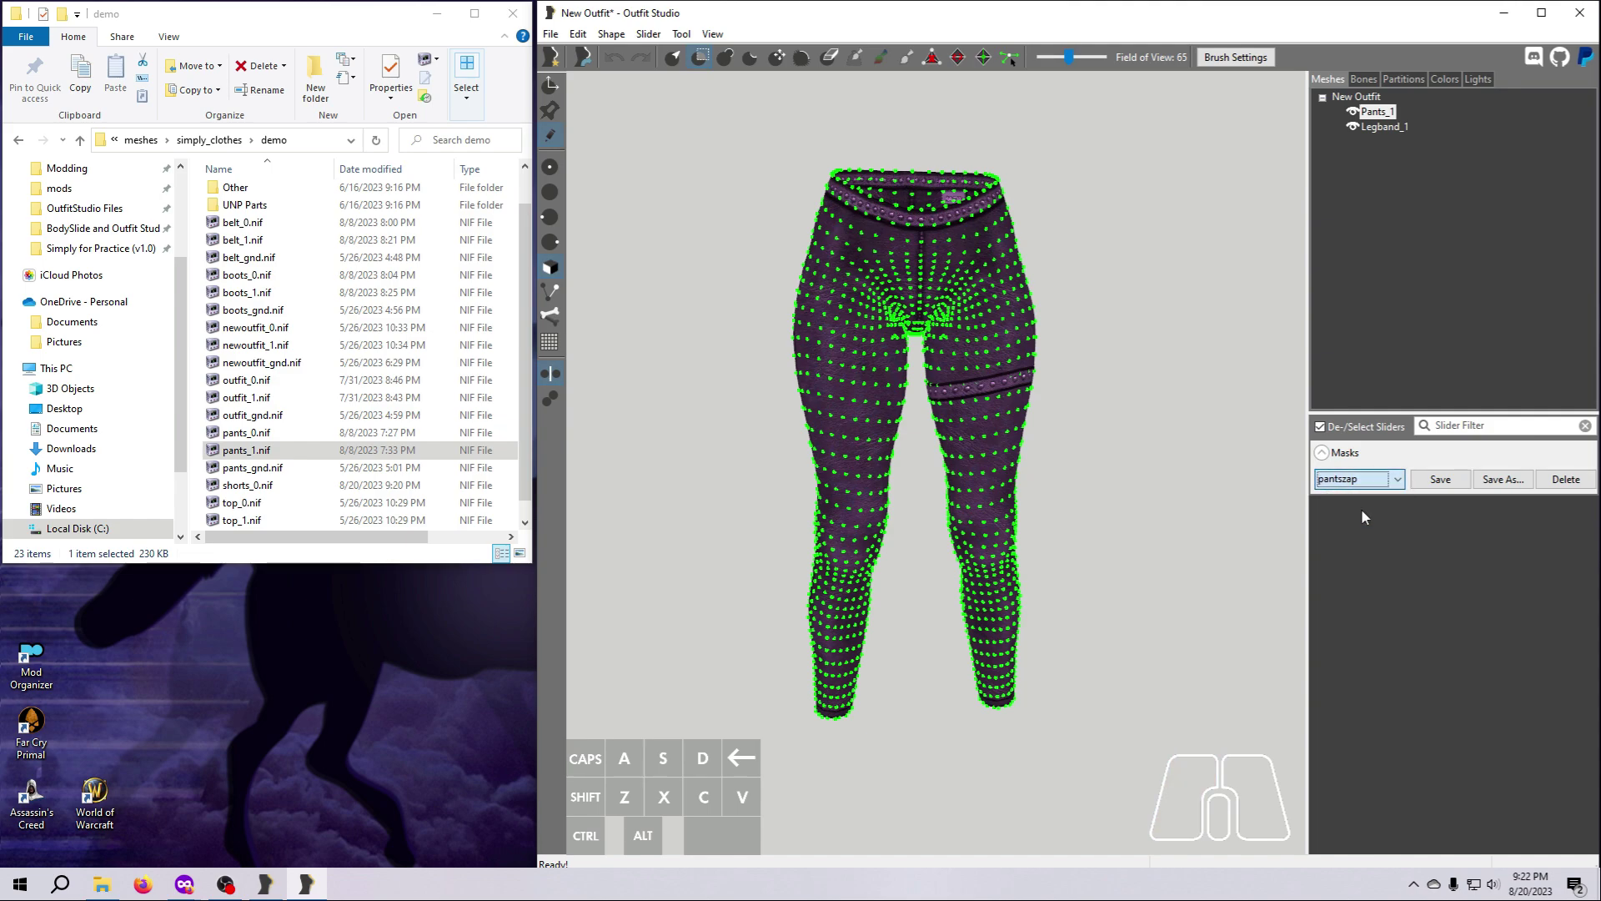
pyautogui.click(1396, 479)
pyautogui.click(1366, 499)
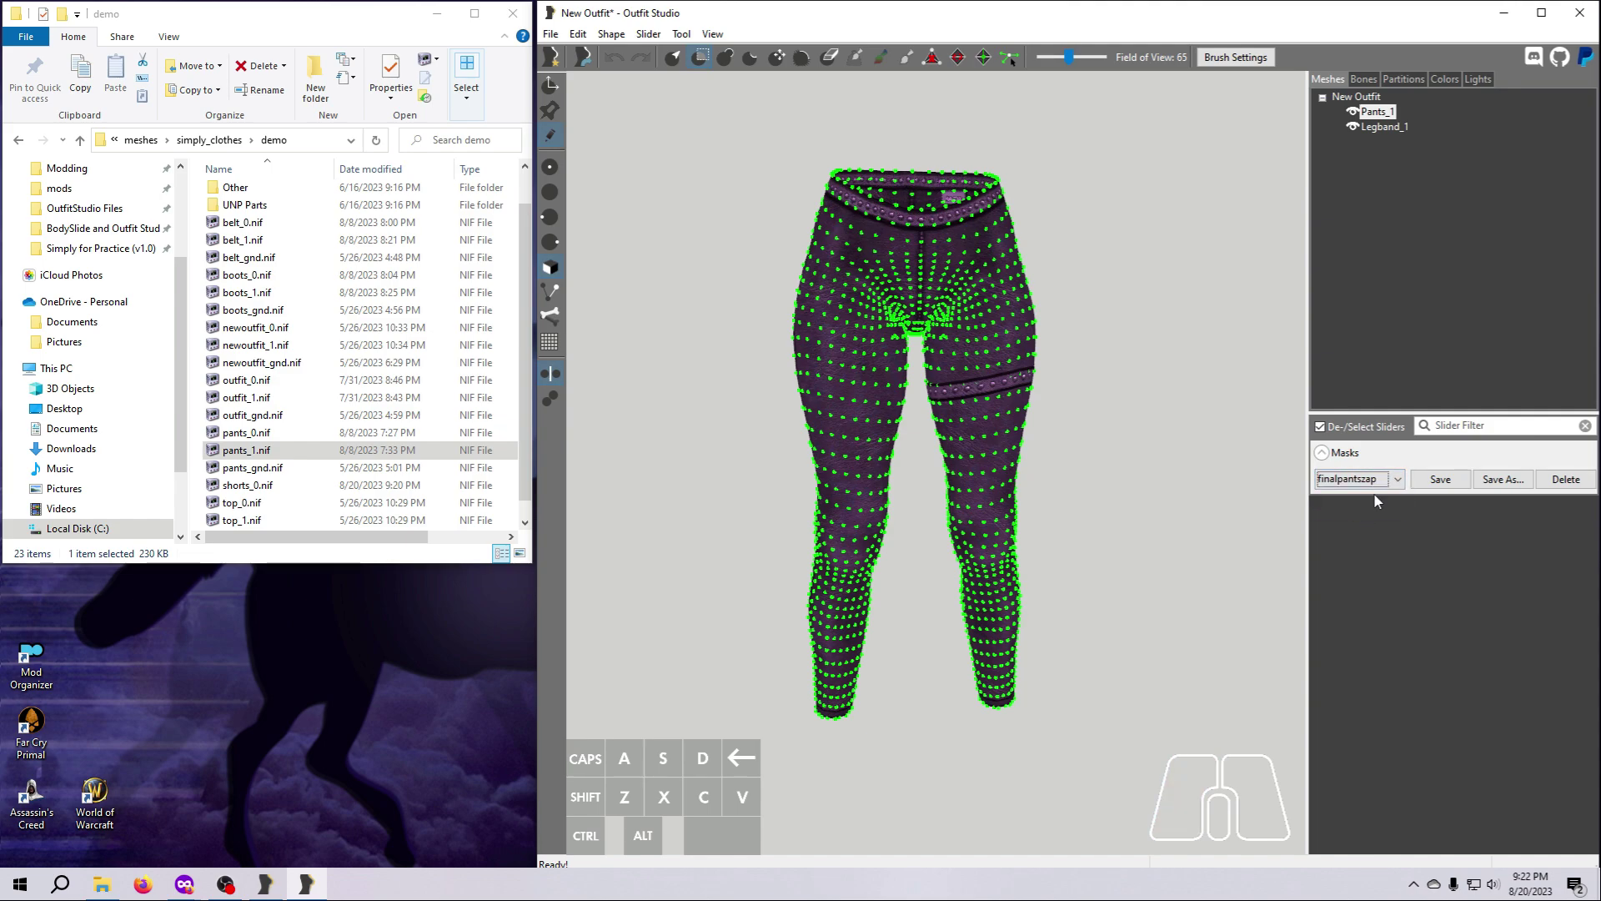
# Rename the Pants_1 shape to Pants.
pyautogui.click(1378, 113)
pyautogui.rightClick(1377, 113)
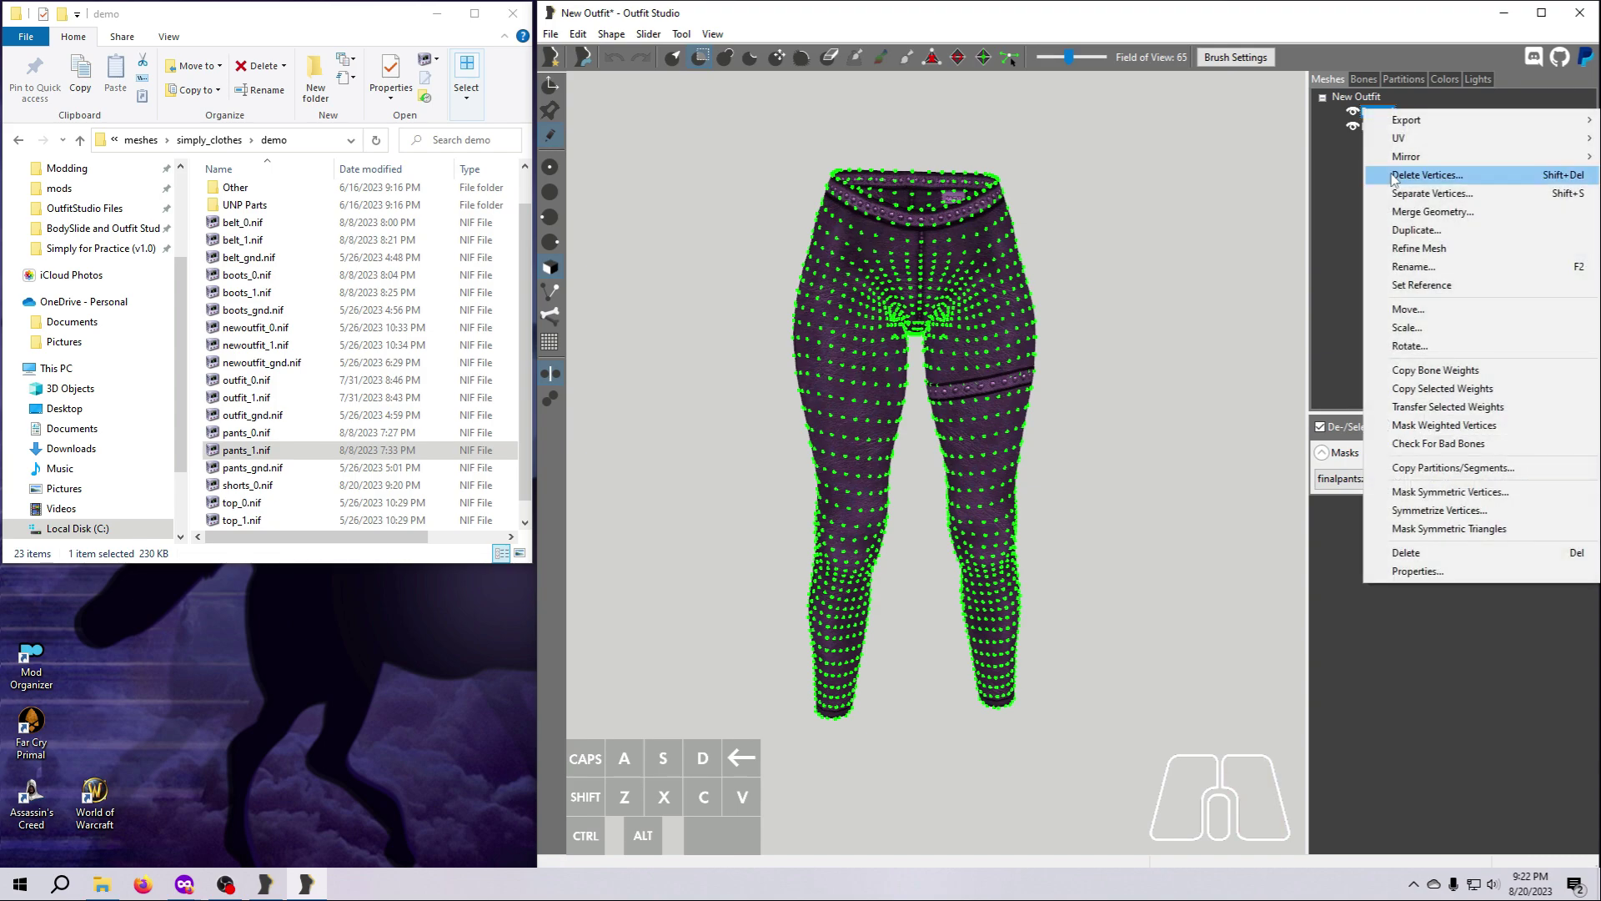
pyautogui.click(1421, 268)
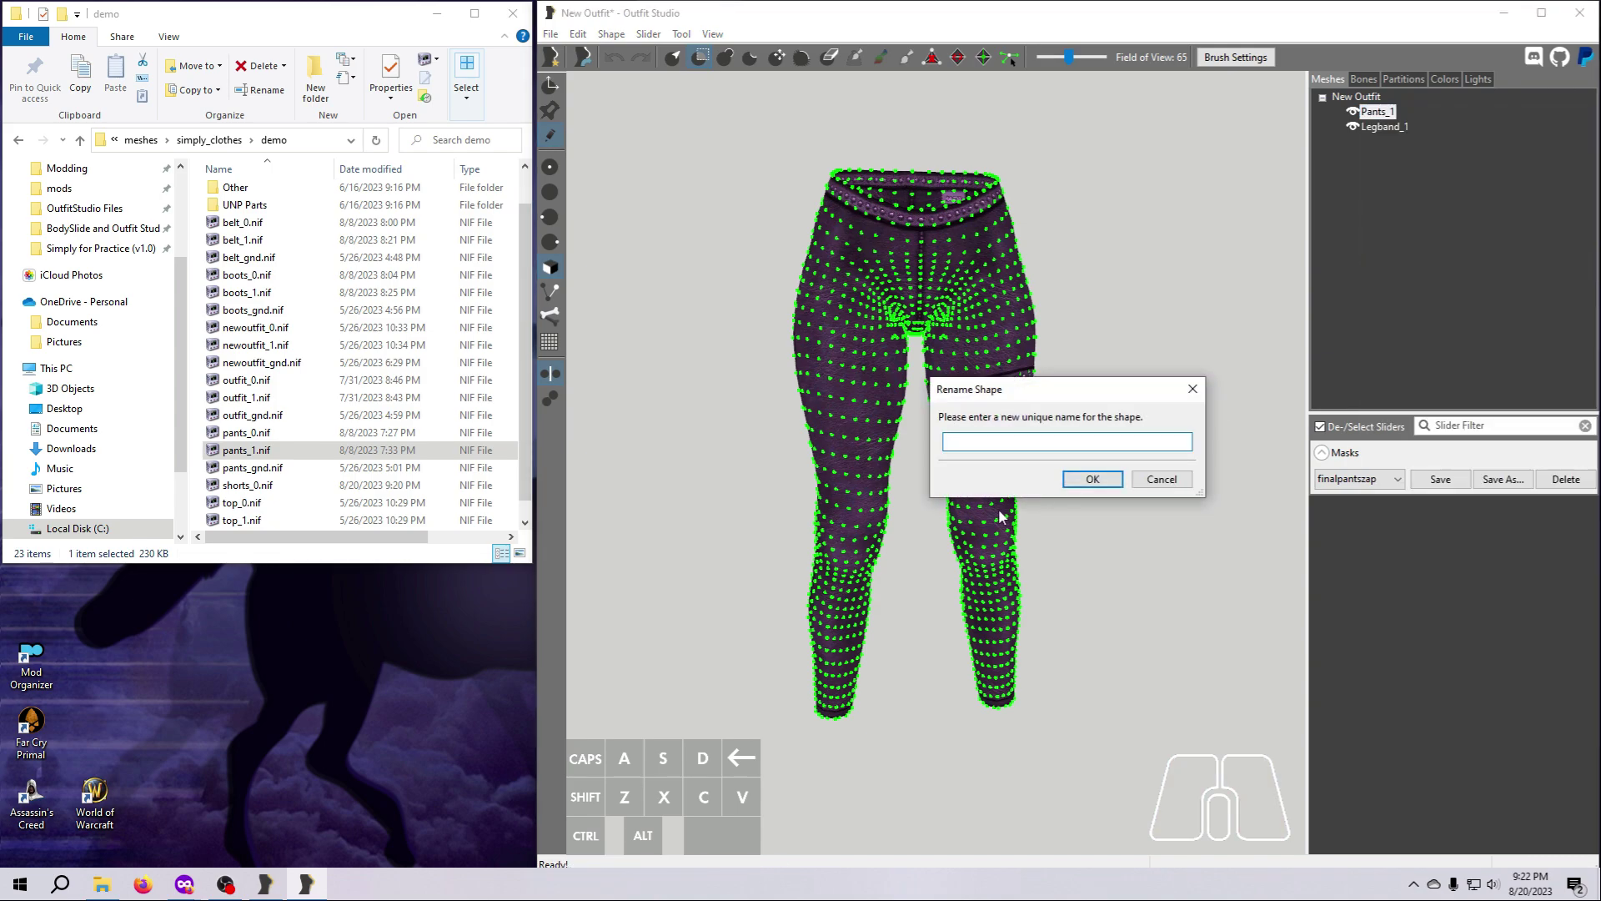
pyautogui.write('Pants')
pyautogui.press('Return')
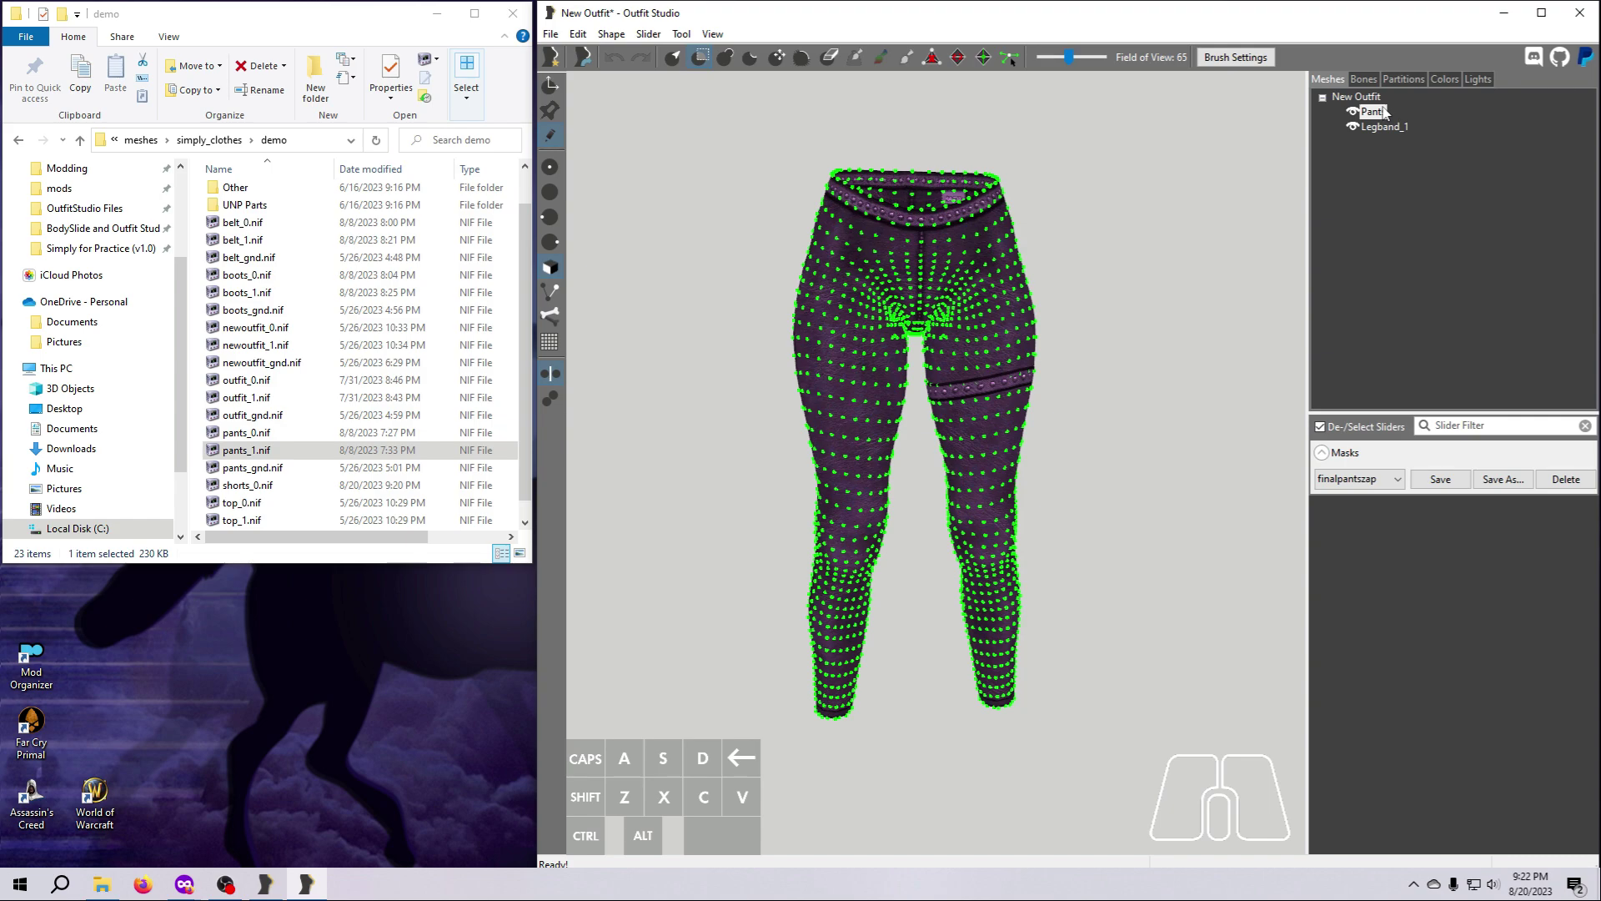
# Try the saved mask pantszap on the Pants shape and switch to the saved mask finalpantszap.
pyautogui.click(1399, 484)
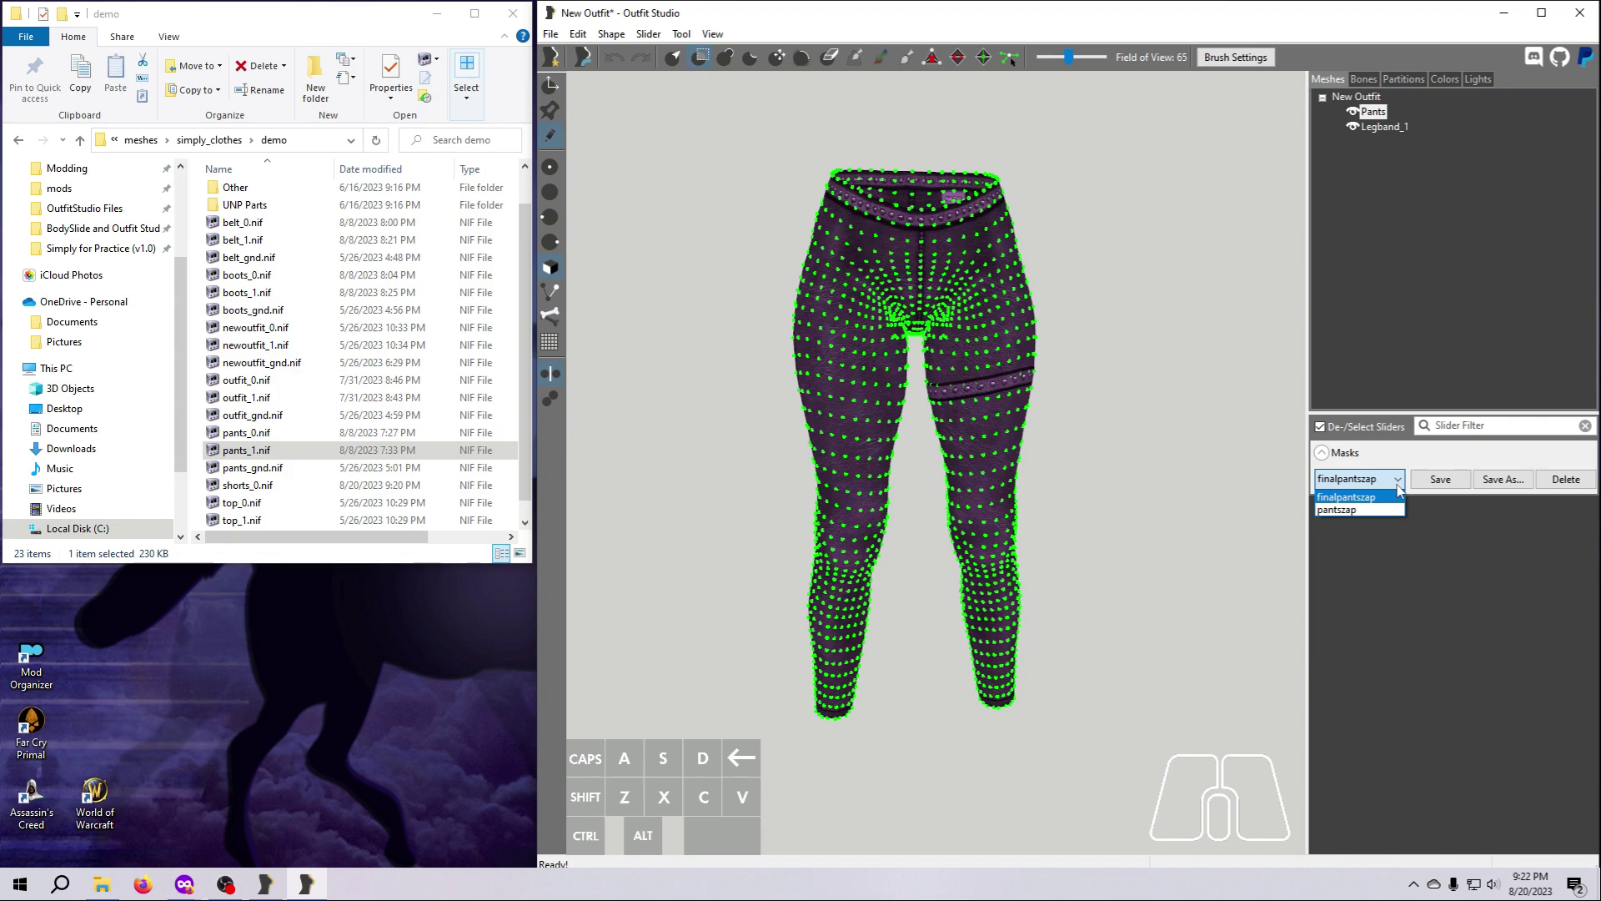
pyautogui.click(1370, 512)
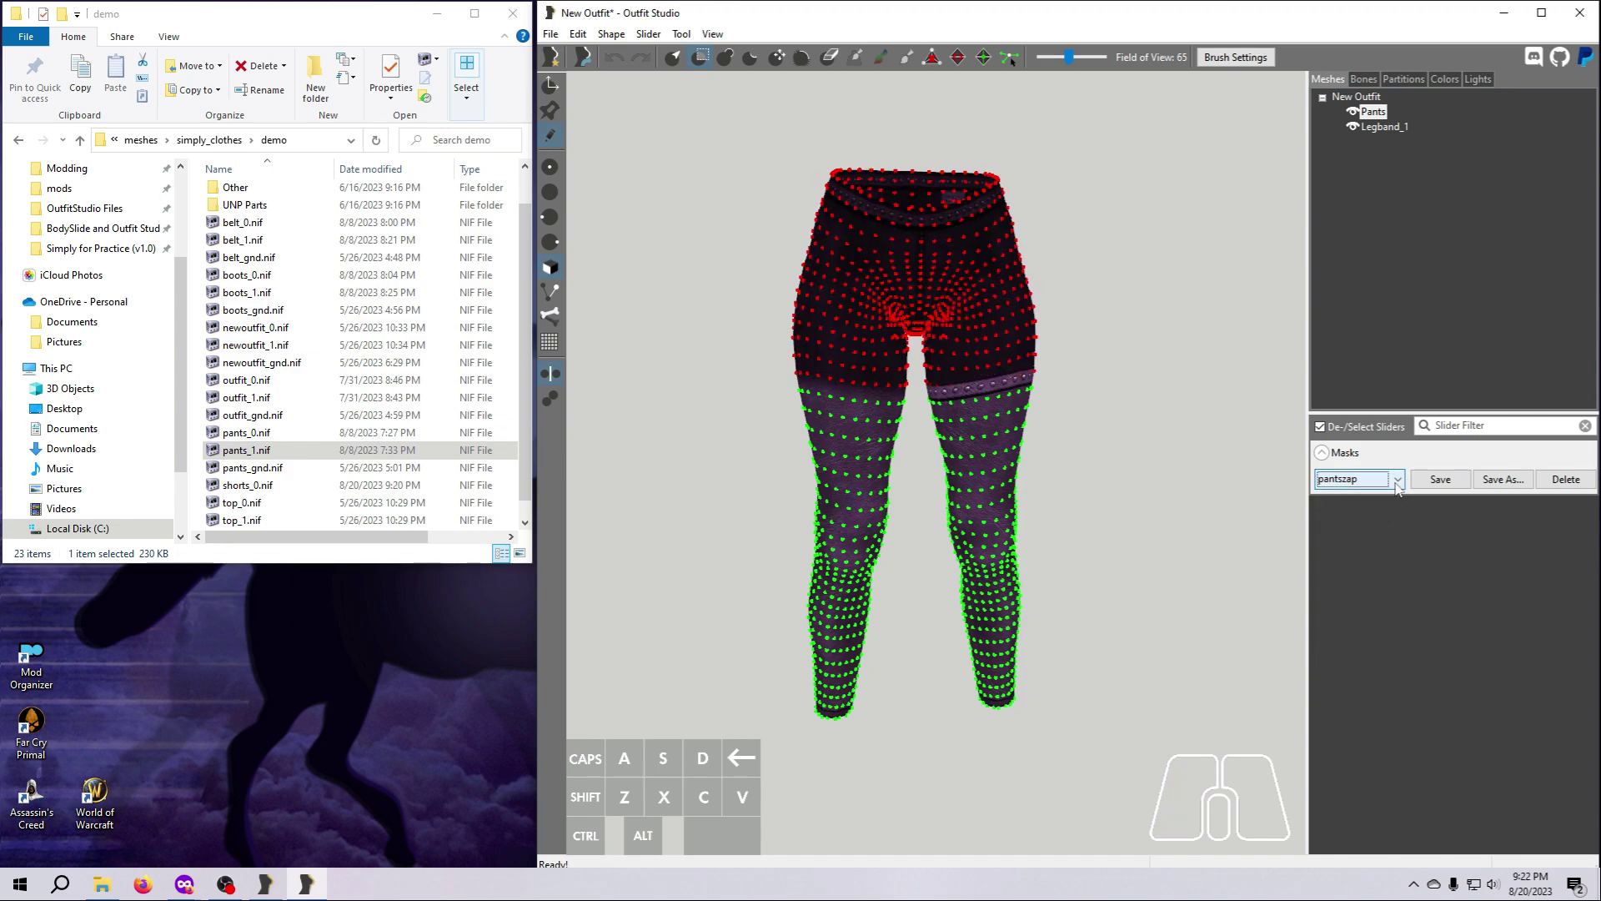
pyautogui.click(1398, 481)
pyautogui.click(1385, 498)
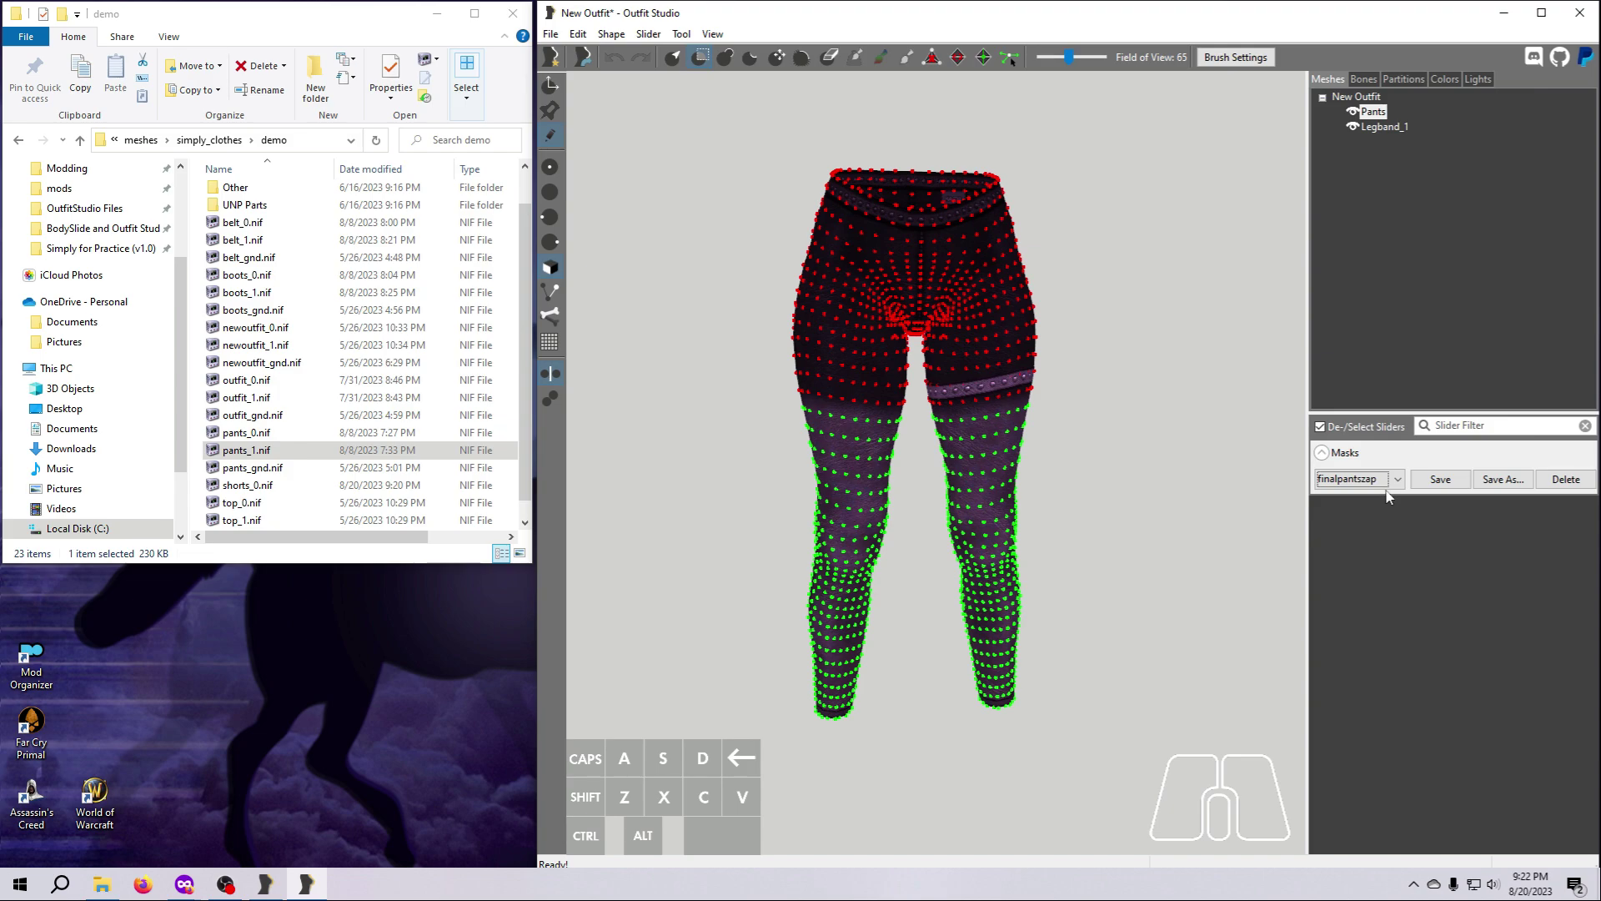
pyautogui.click(1399, 480)
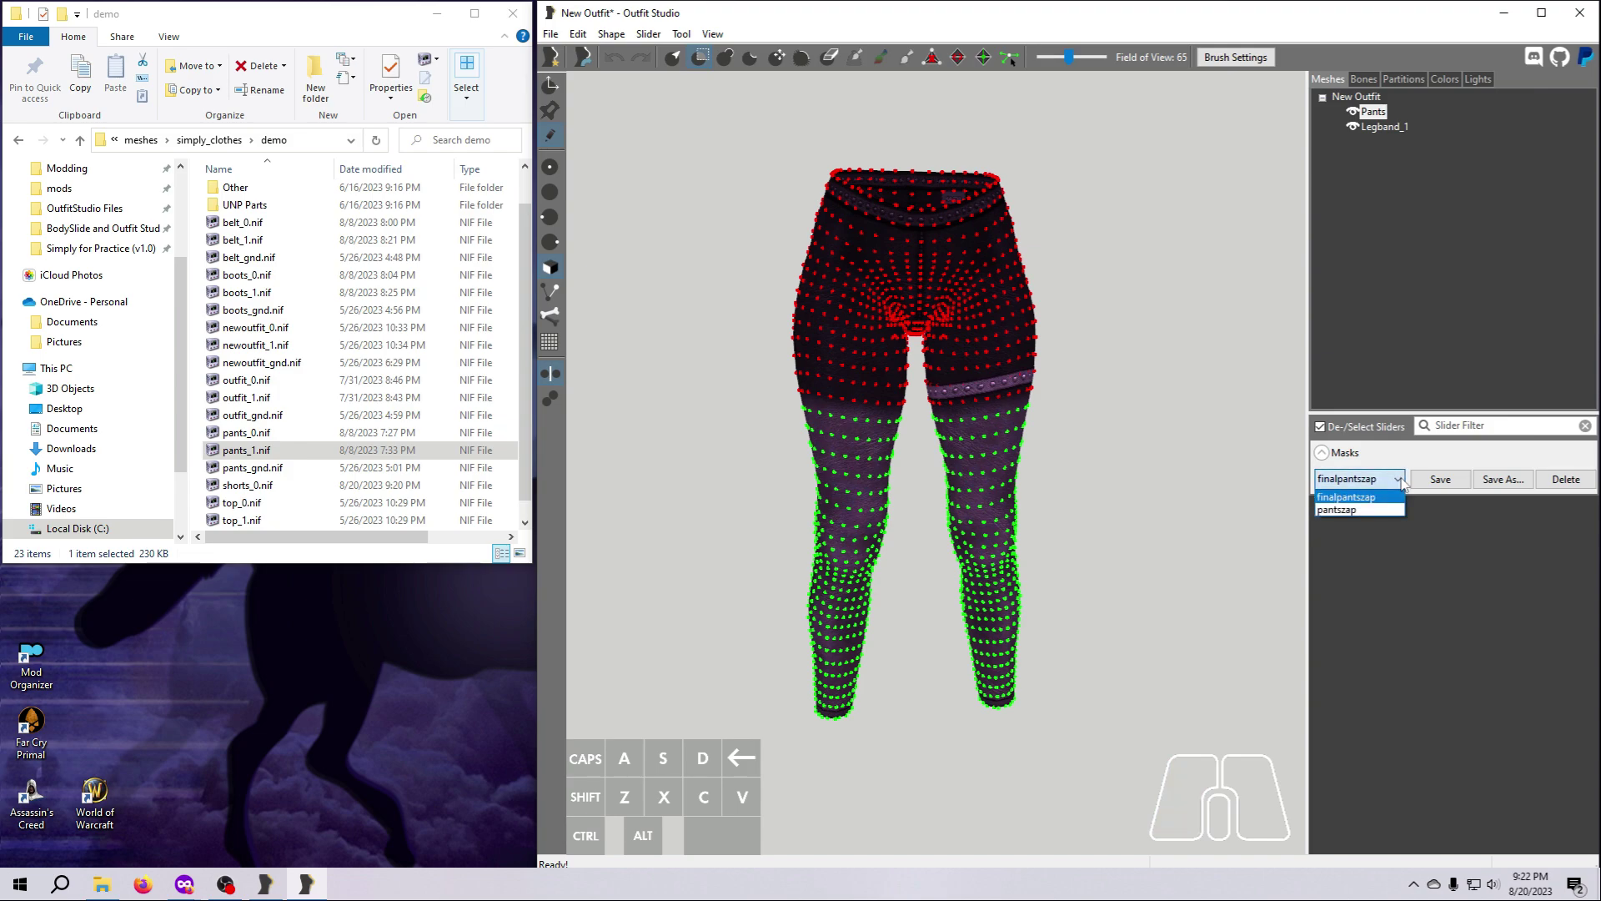
pyautogui.click(1352, 498)
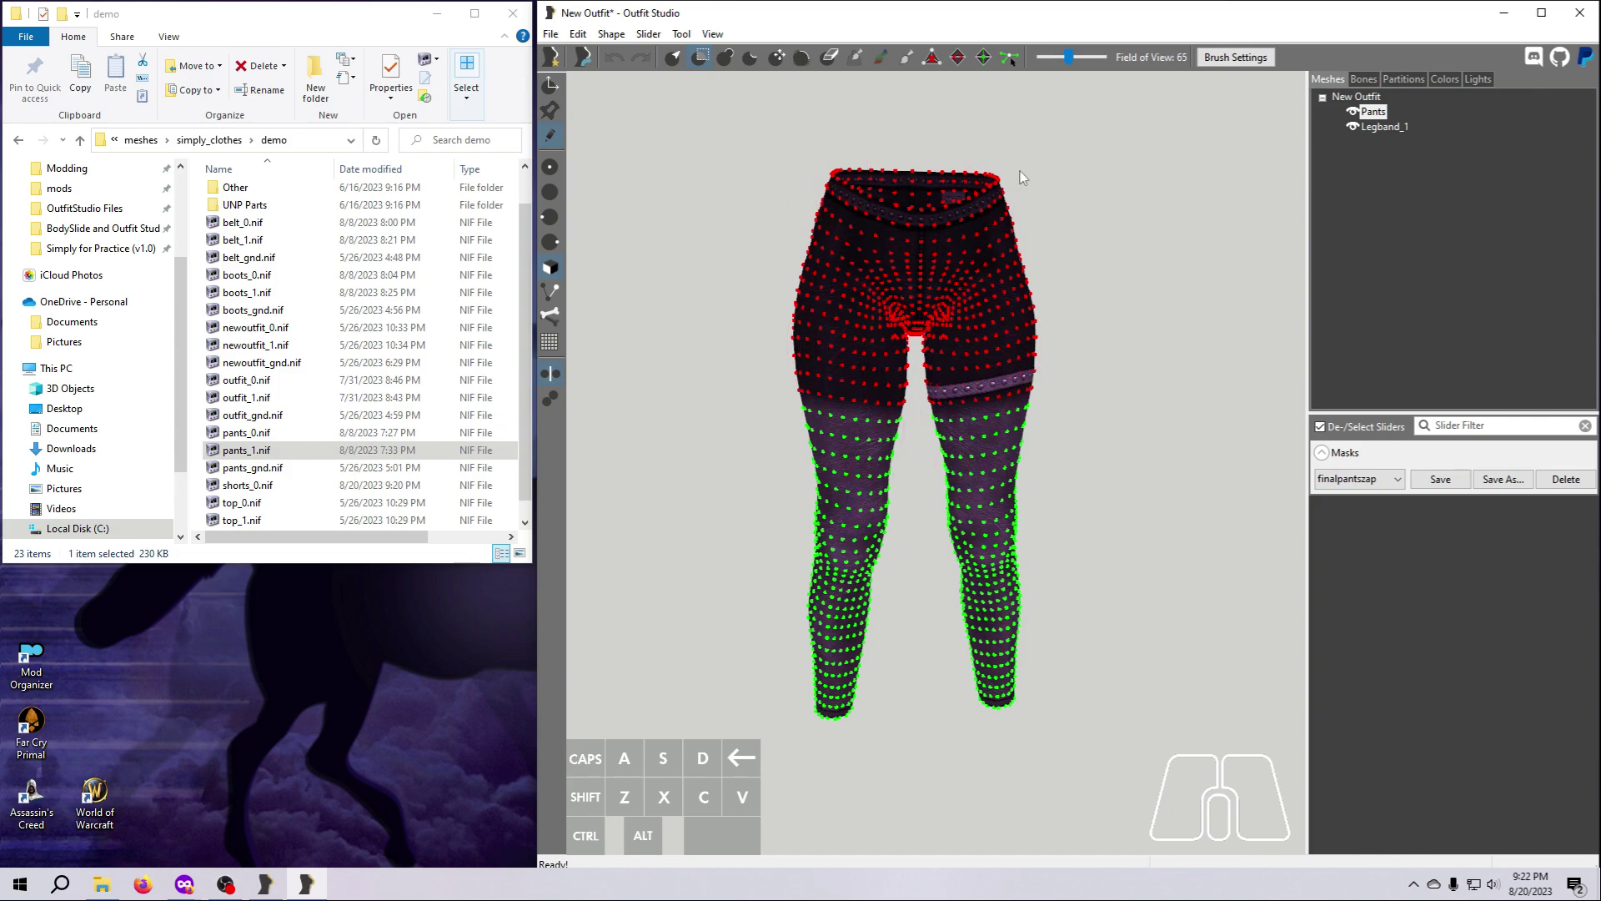
# Delete the unmasked leg vertices from the Pants shape and clear the mask on the remaining shorts.
pyautogui.click(675, 58)
pyautogui.click(611, 34)
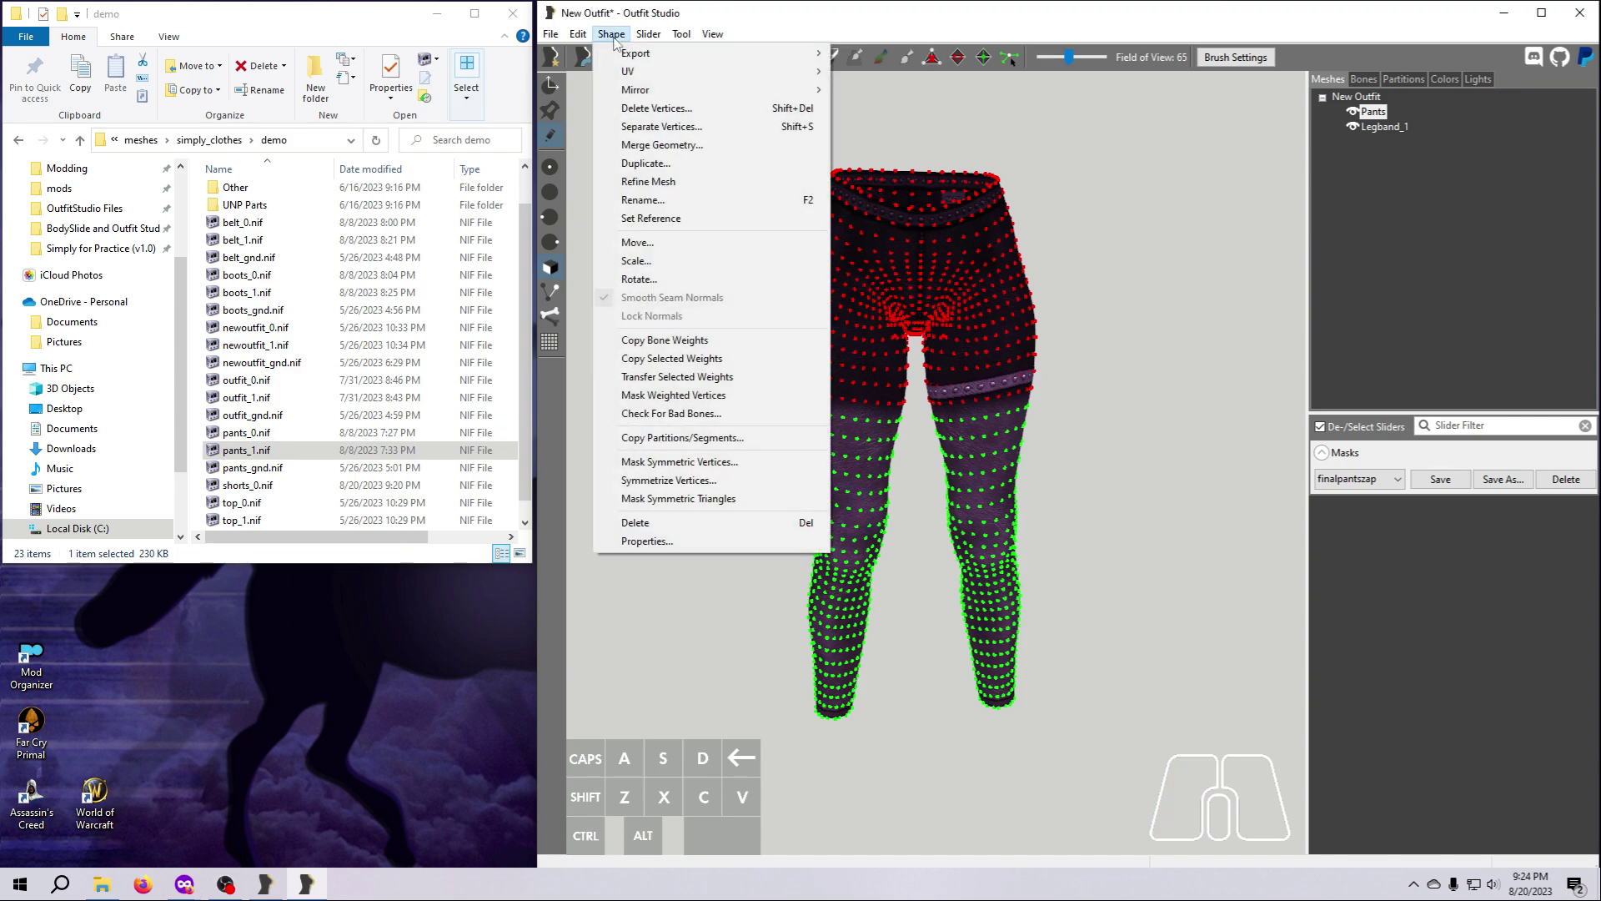
pyautogui.click(655, 108)
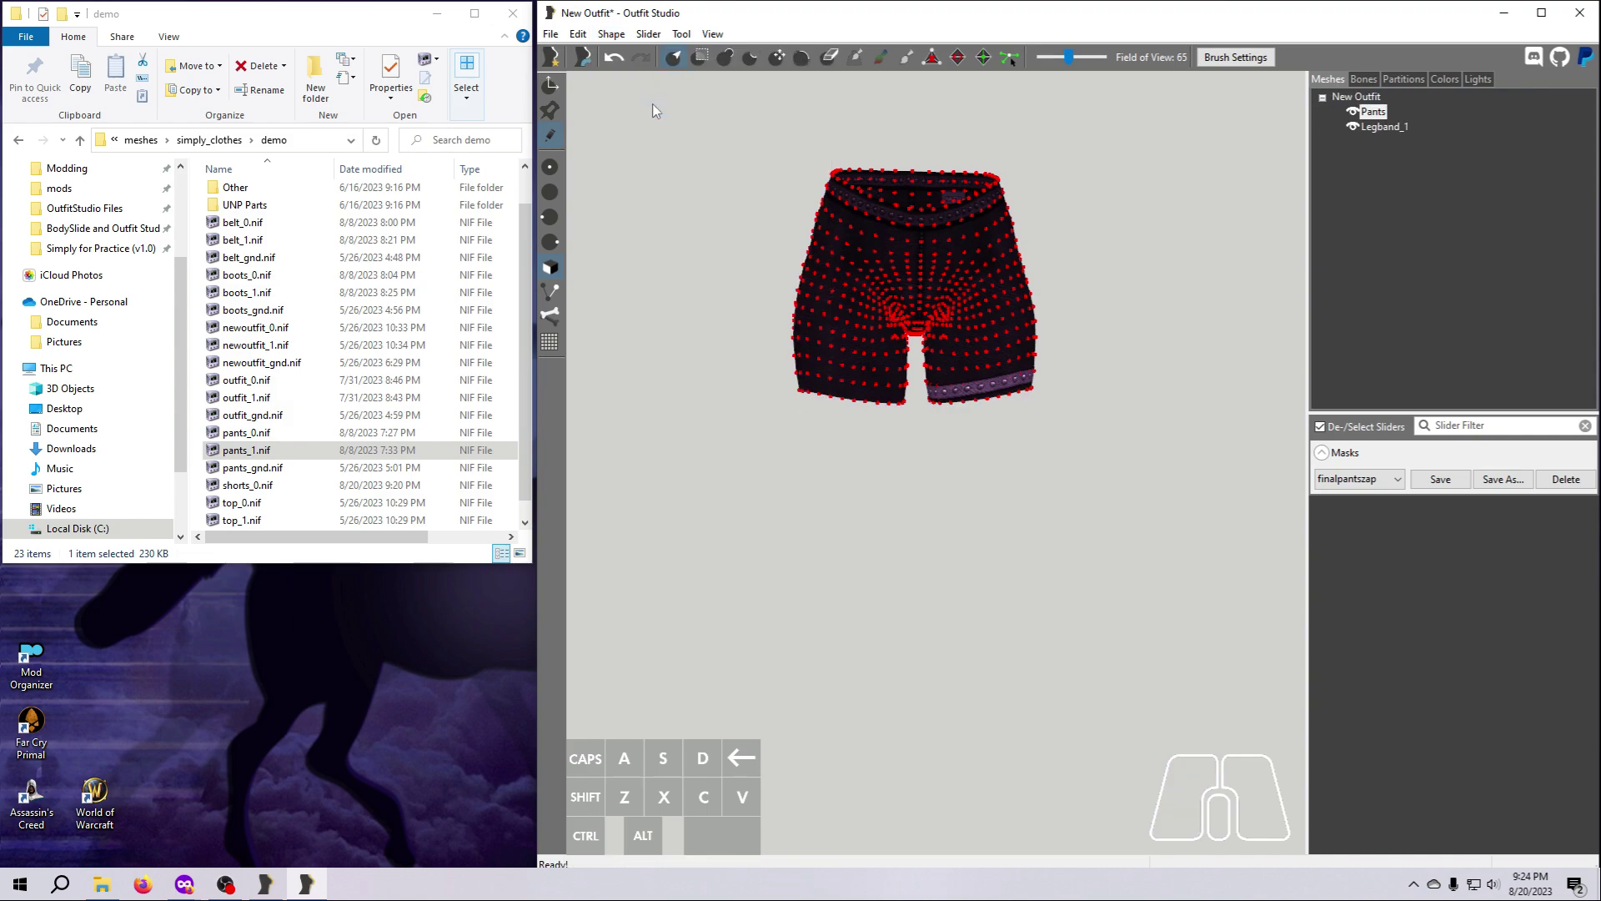
pyautogui.click(682, 34)
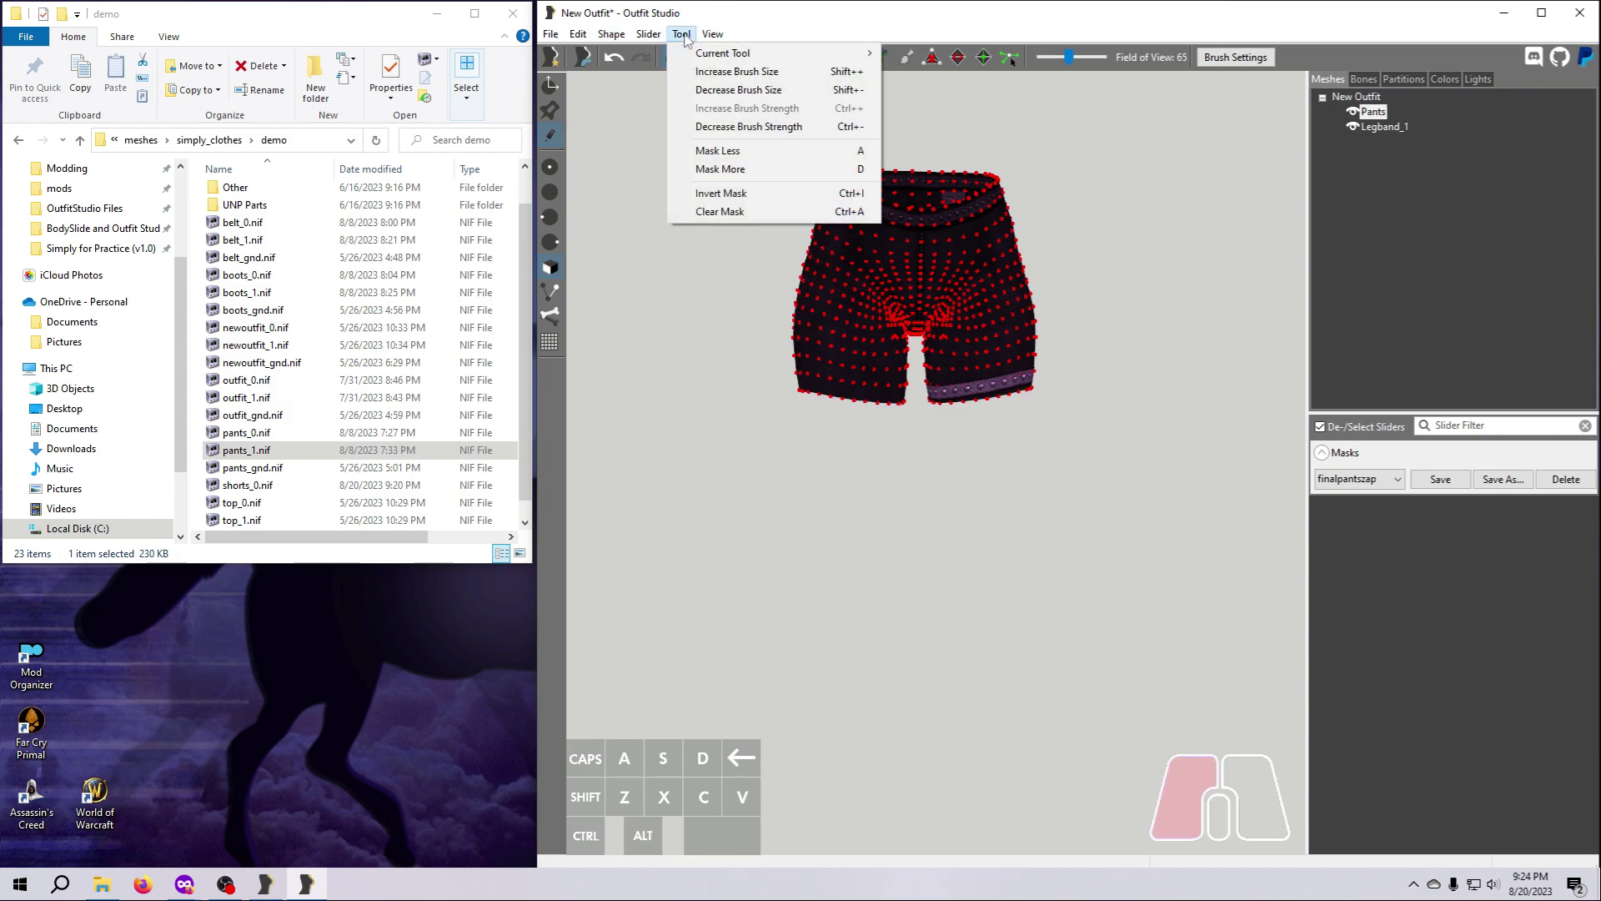
pyautogui.click(720, 212)
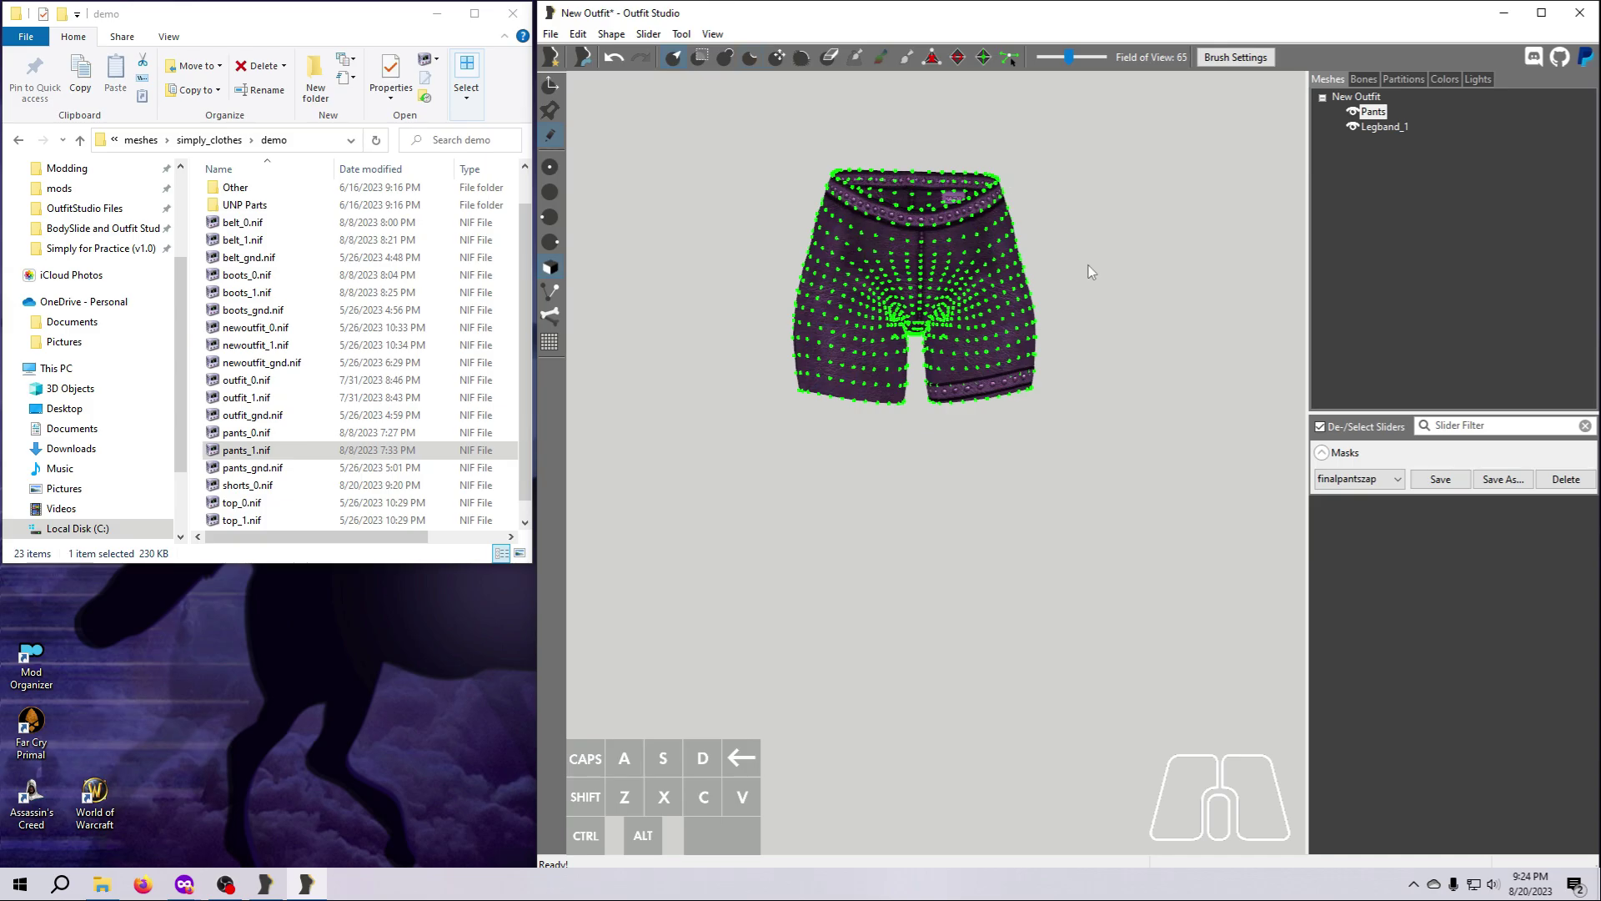
pyautogui.moveTo(917, 771); pyautogui.dragTo(919, 772)
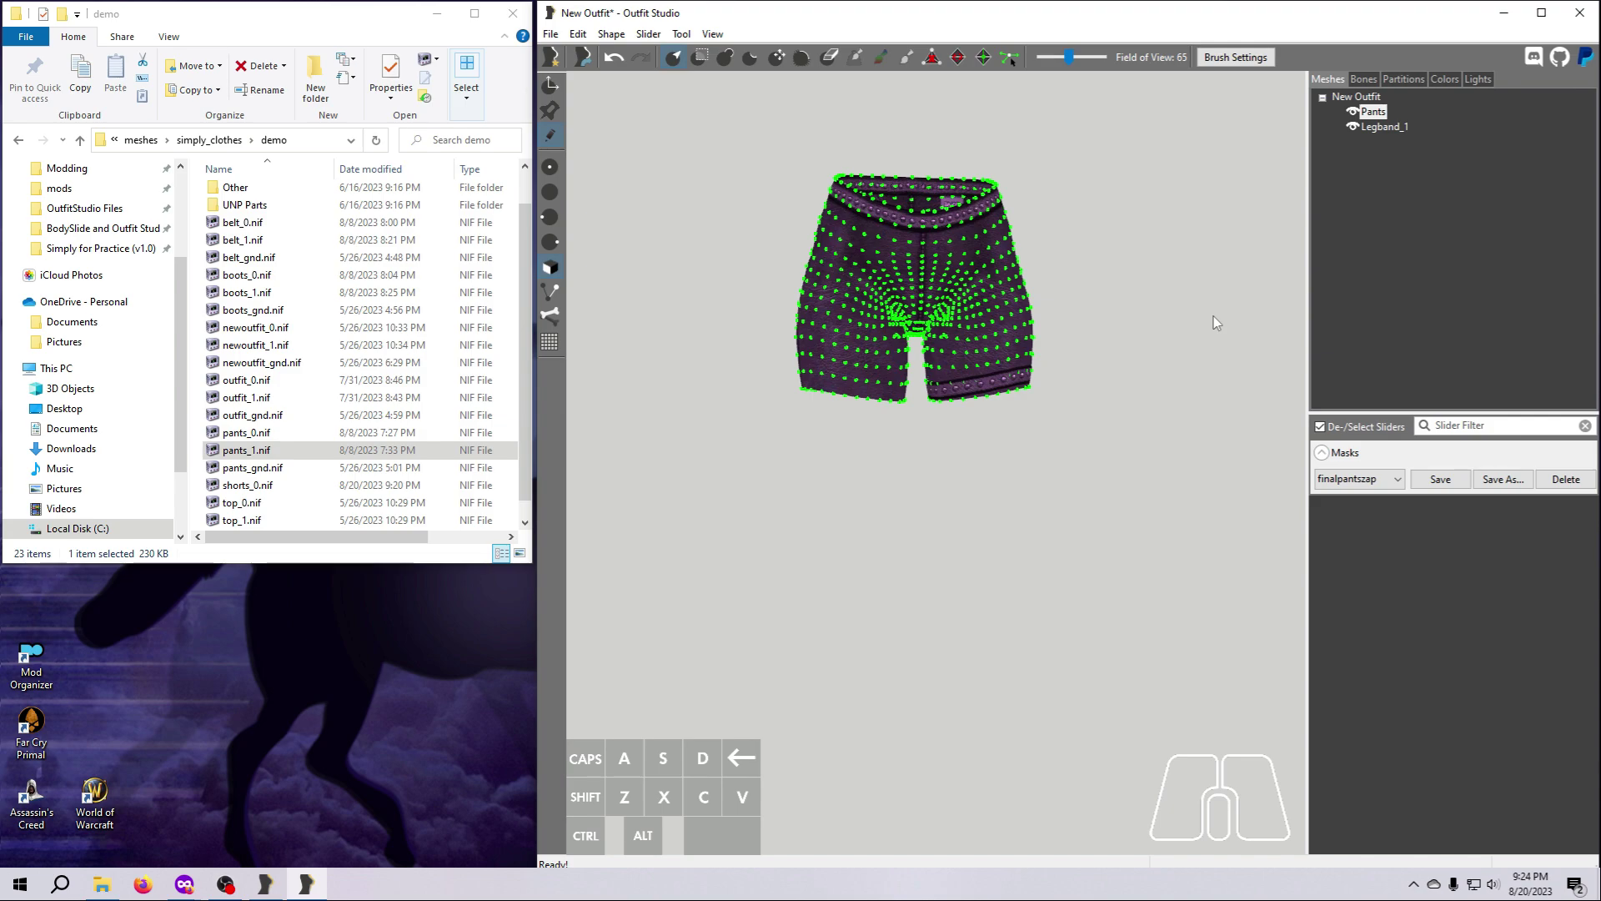
# Rename the Pants shape to Pants_1.
pyautogui.click(1375, 113)
pyautogui.rightClick(1380, 114)
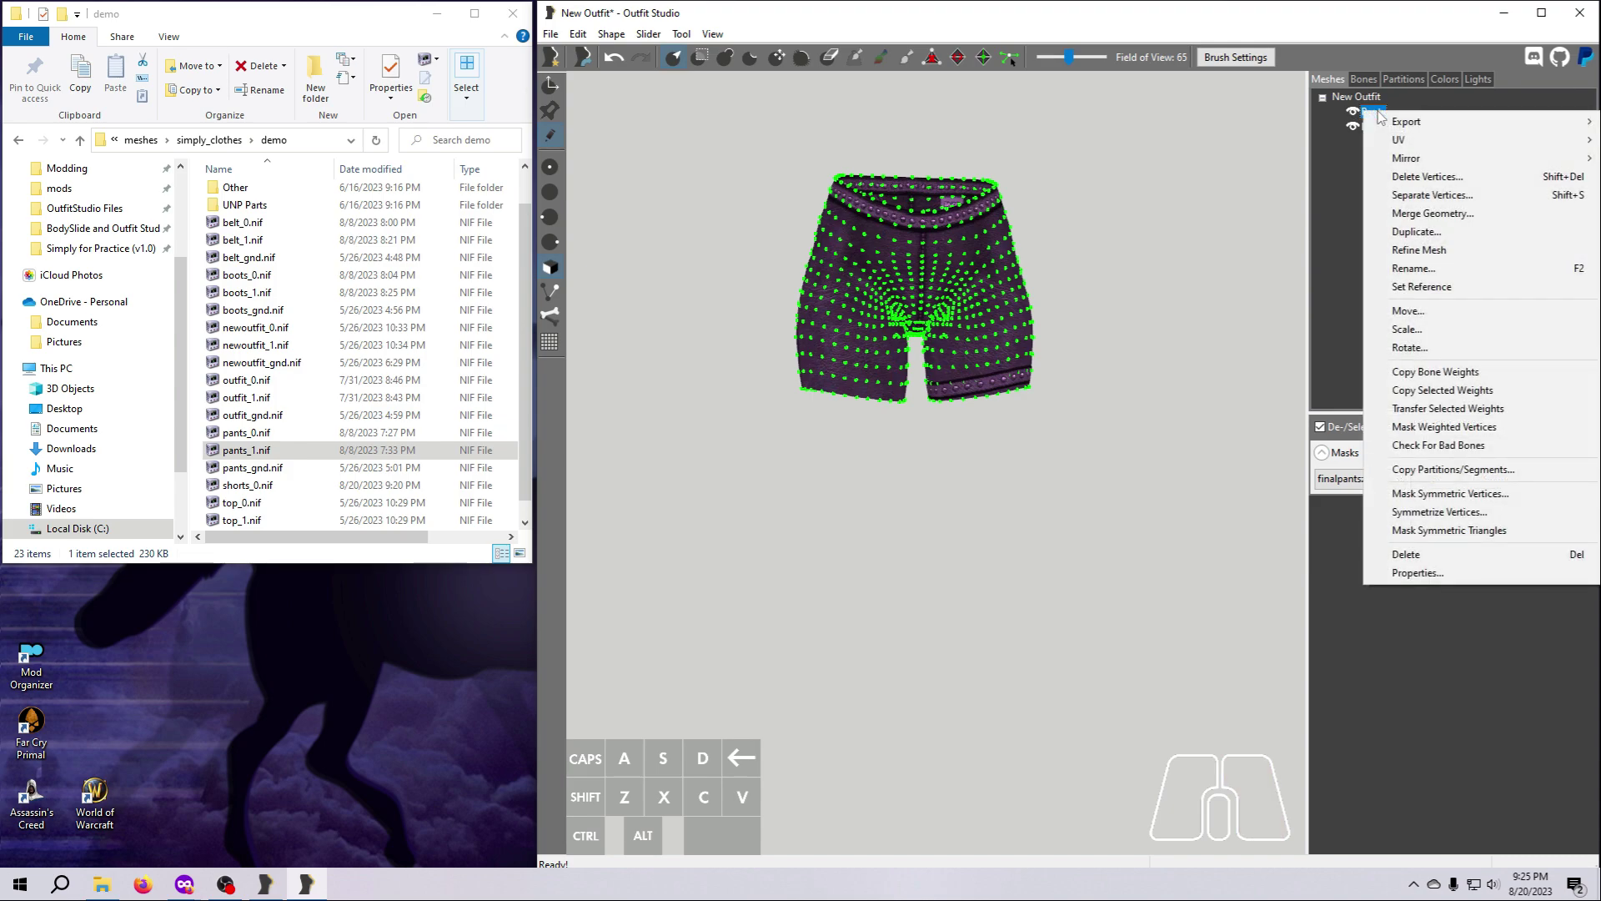
pyautogui.click(1413, 271)
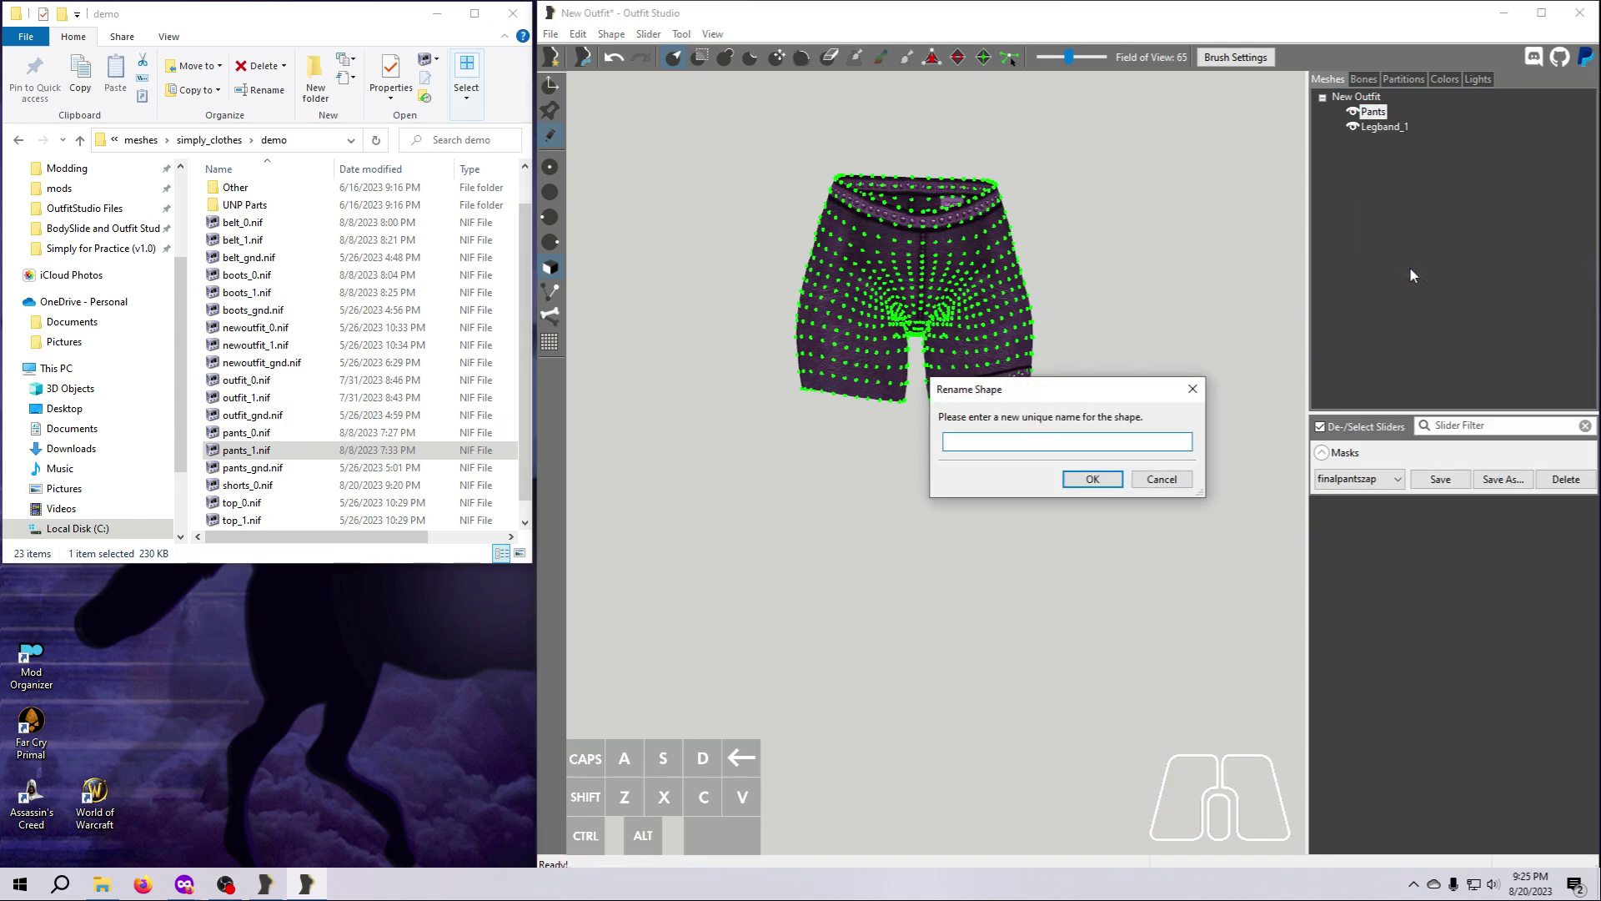
pyautogui.write('Pants')
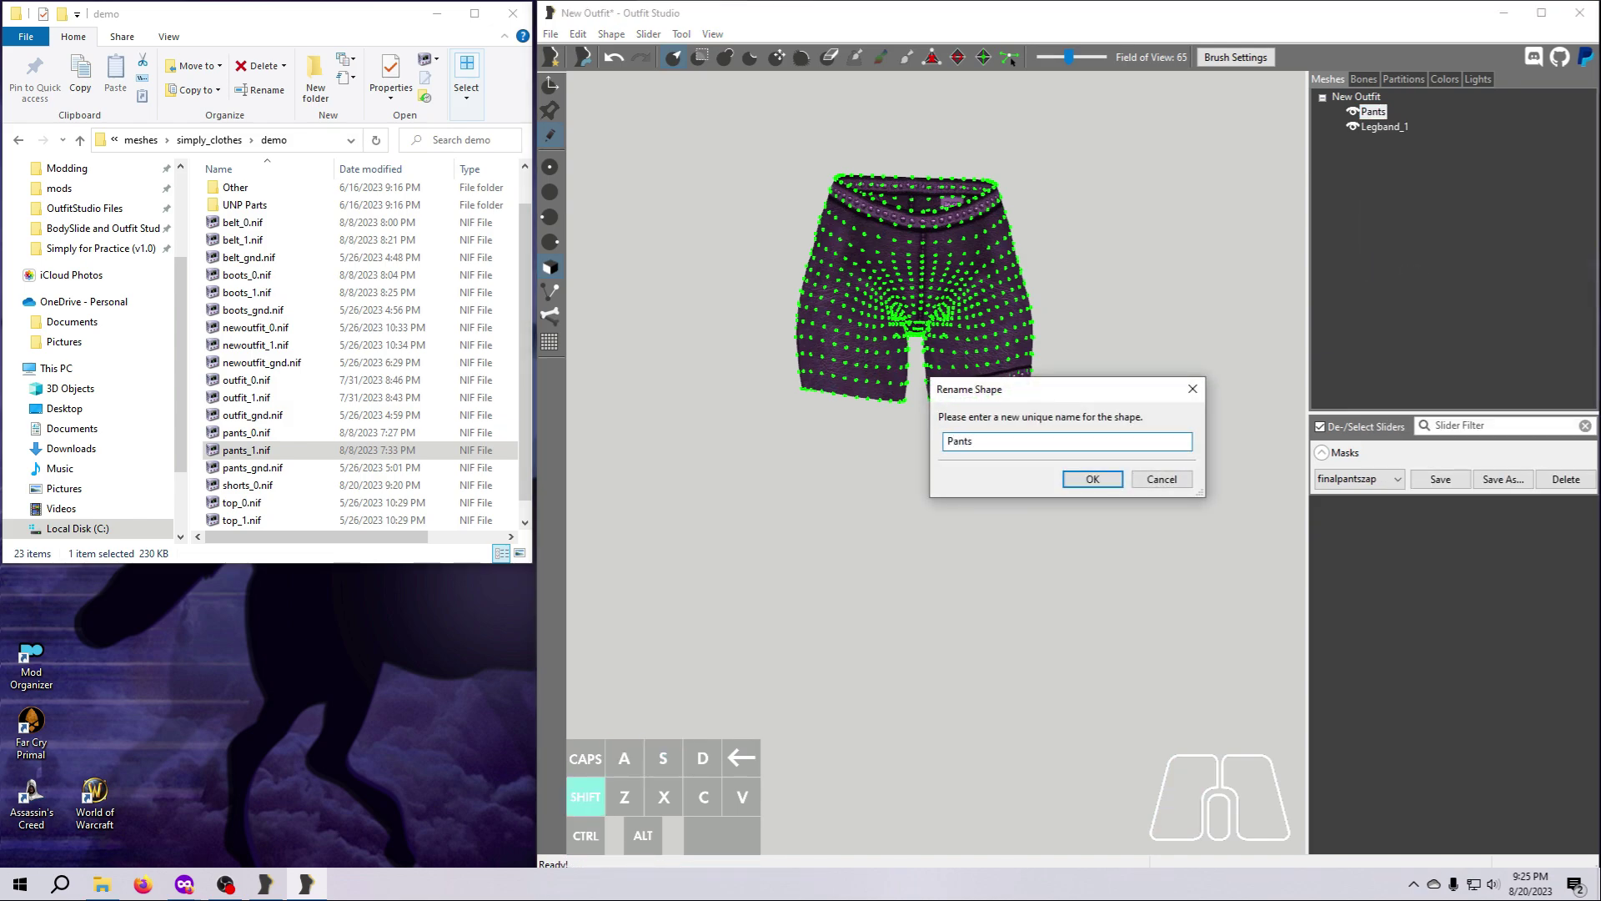
pyautogui.write('_1')
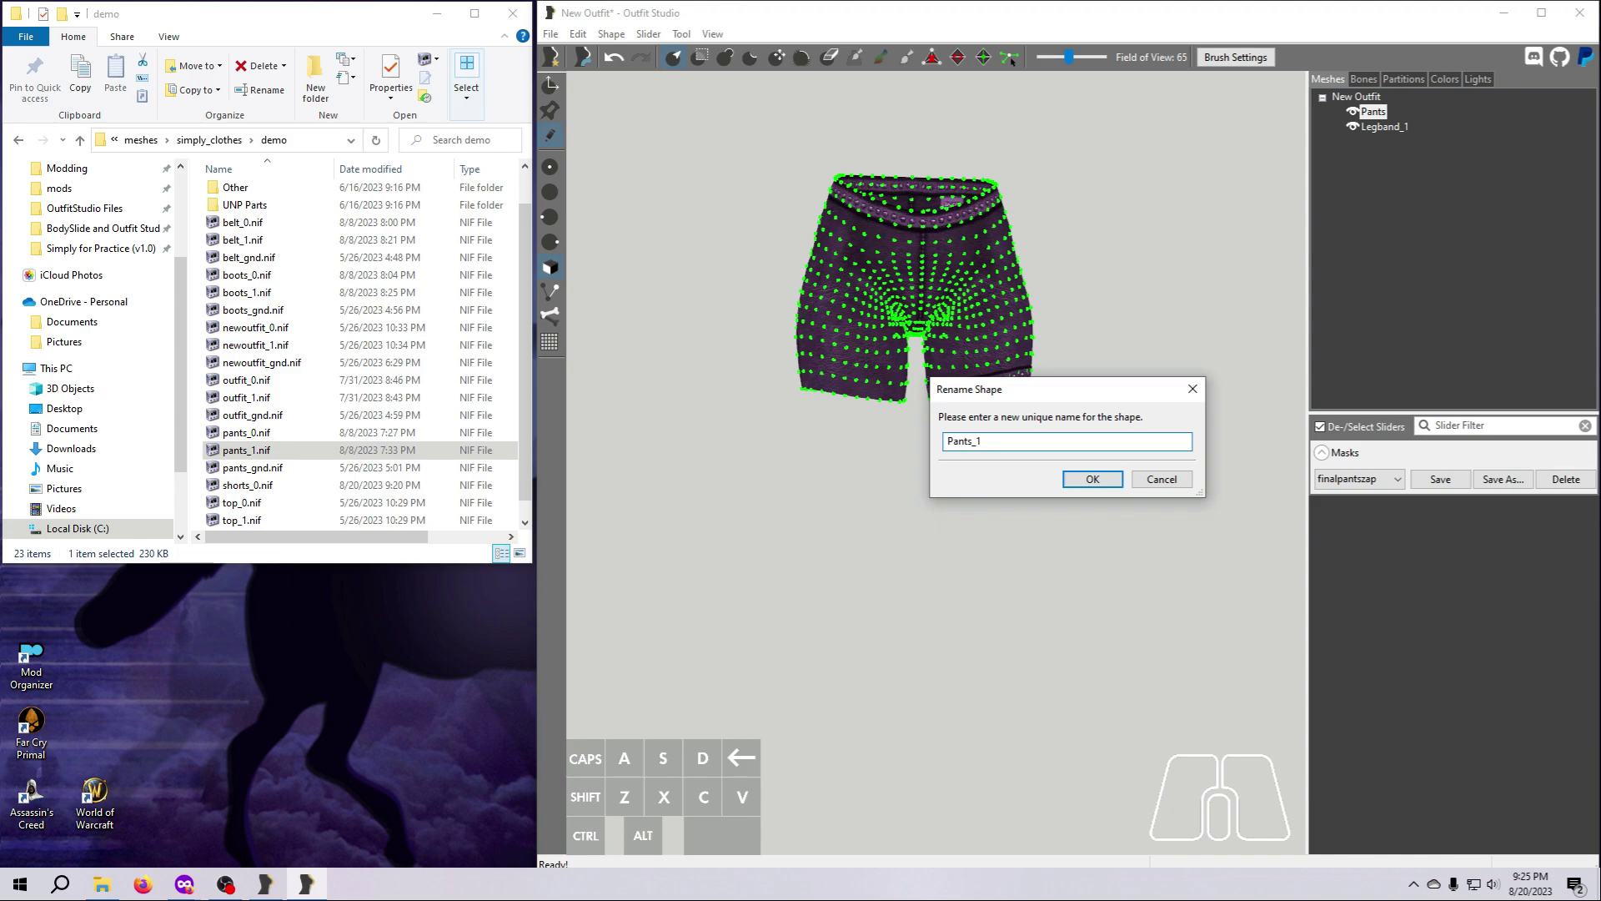
pyautogui.press('Return')
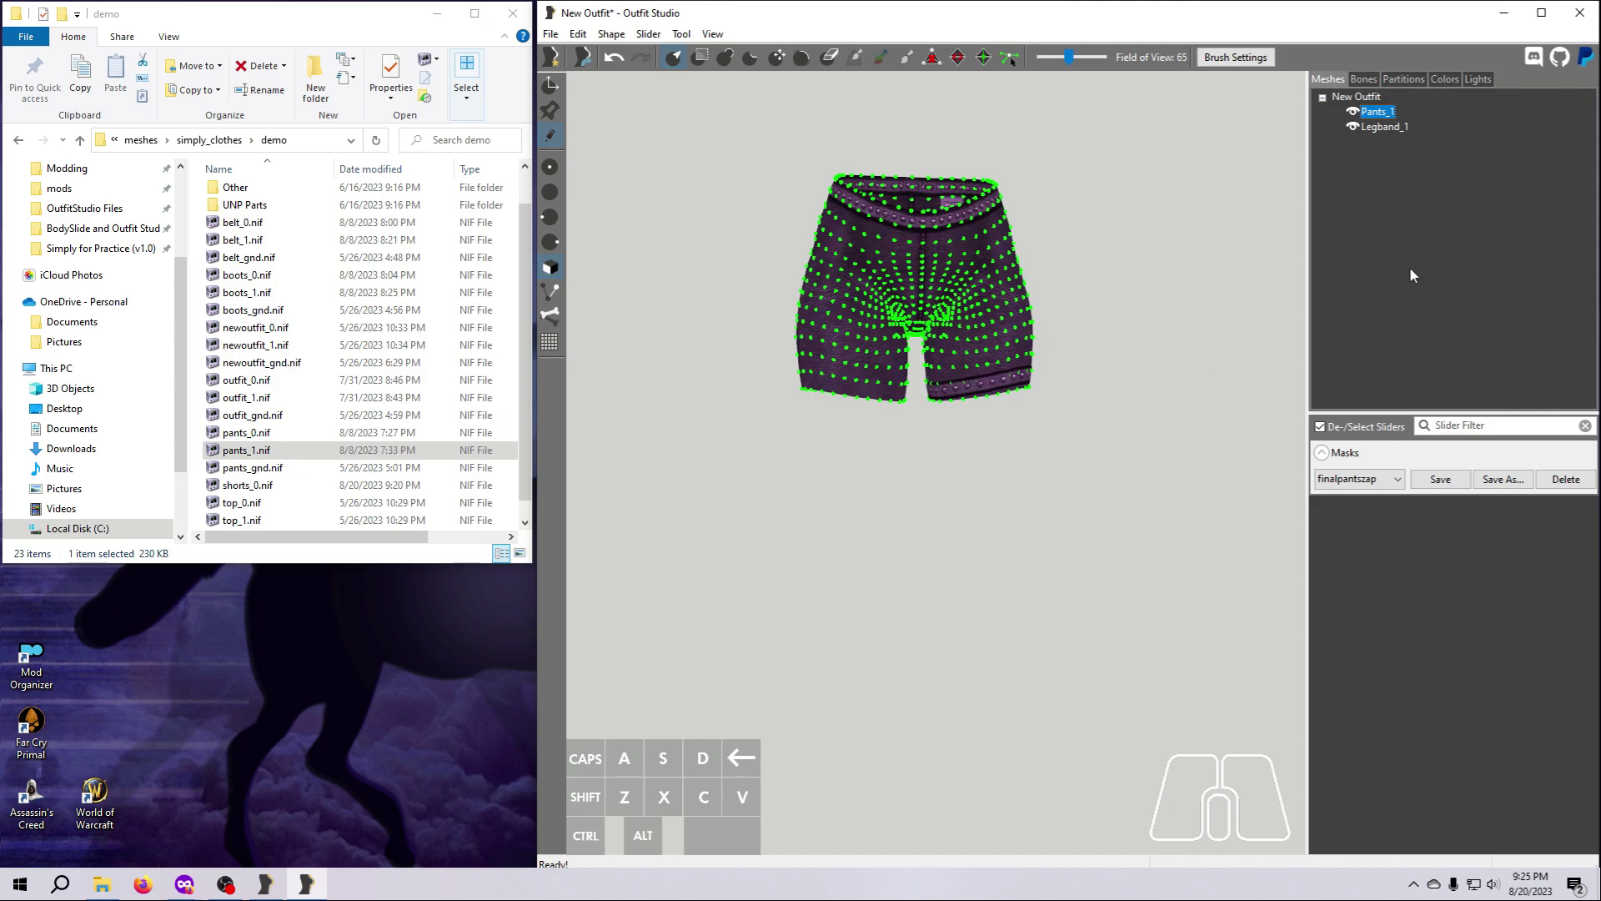
# Export the Pants_1 and Legband_1 shapes together to NIF as shorts_1.nif in the demo folder.
pyautogui.press('ctrl')
pyautogui.keyDown('ctrl'); pyautogui.click(1385, 127); pyautogui.keyUp('ctrl')
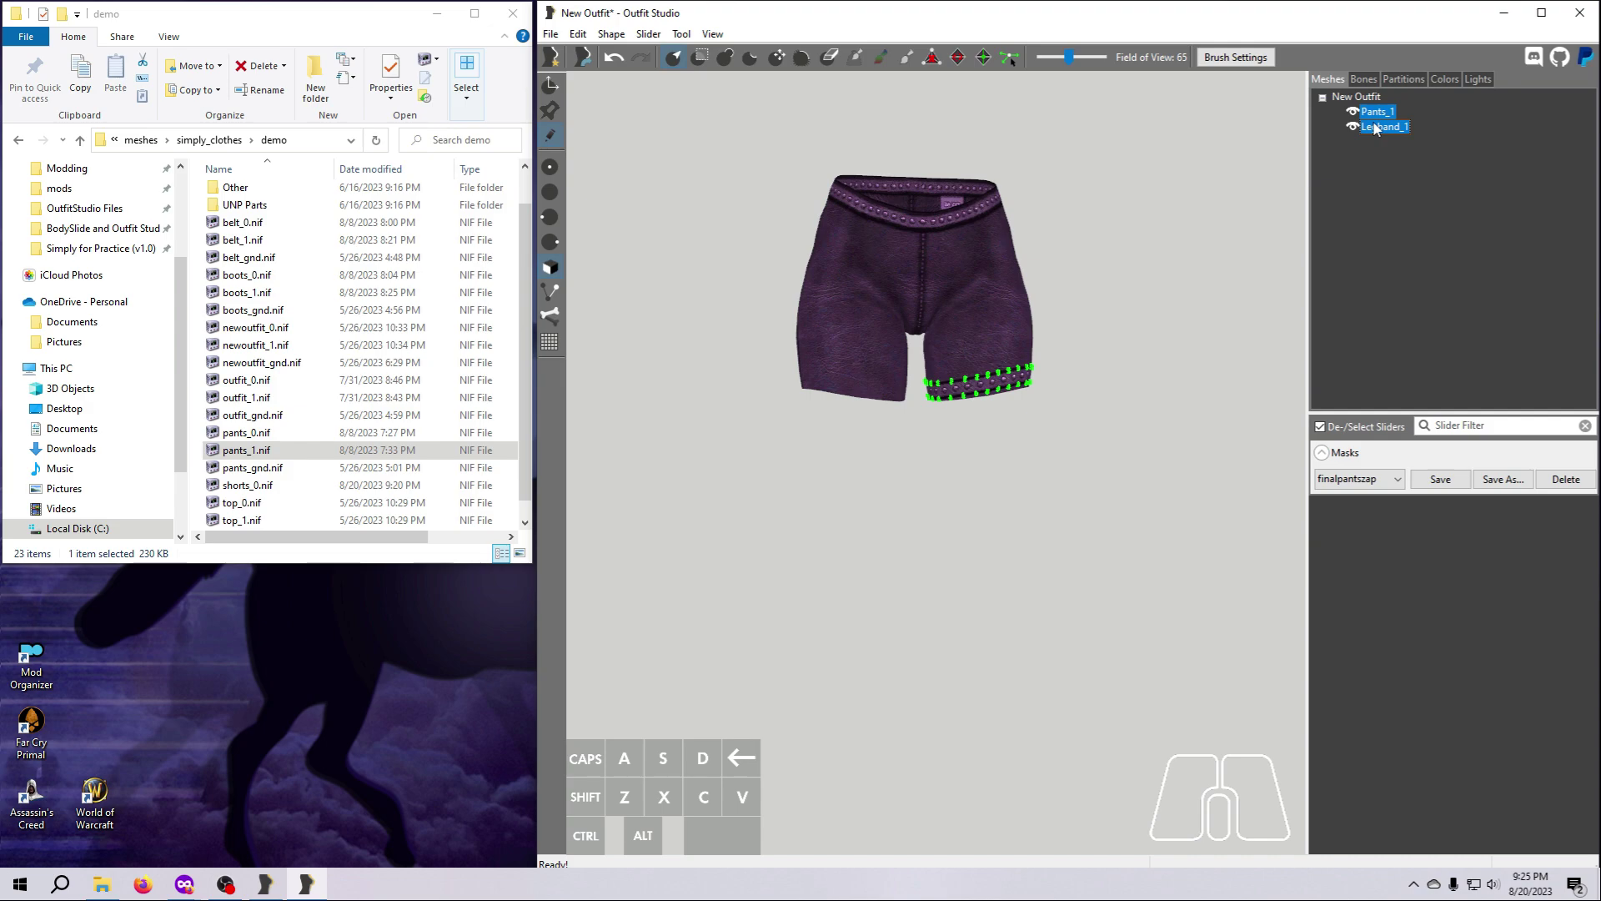
pyautogui.rightClick(1375, 128)
pyautogui.moveTo(1406, 136)
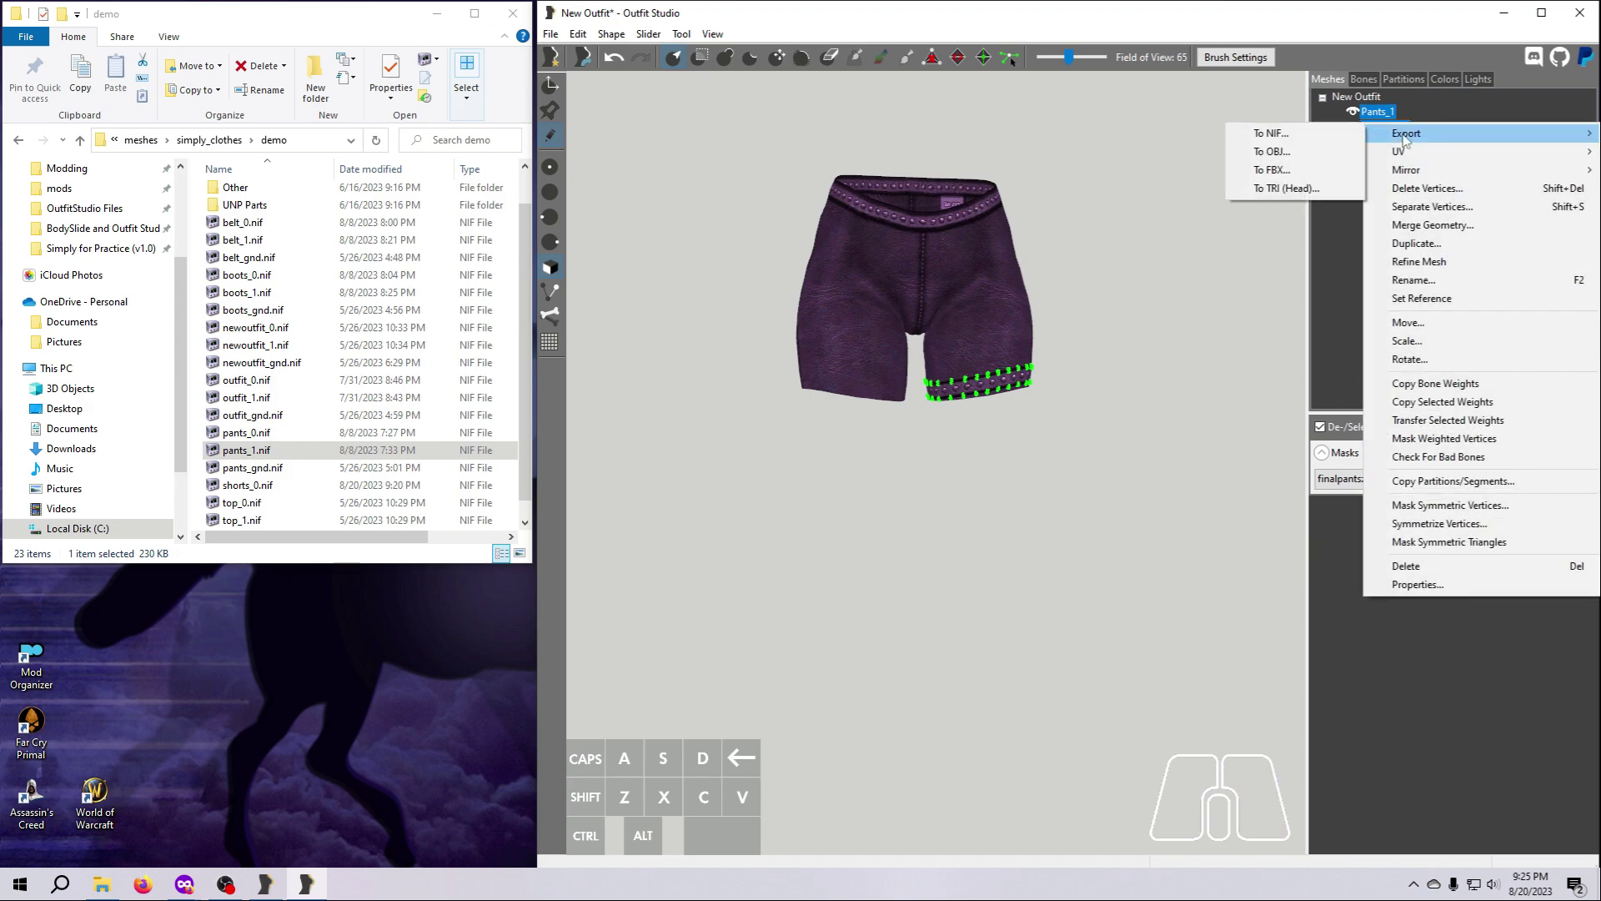
pyautogui.click(1306, 135)
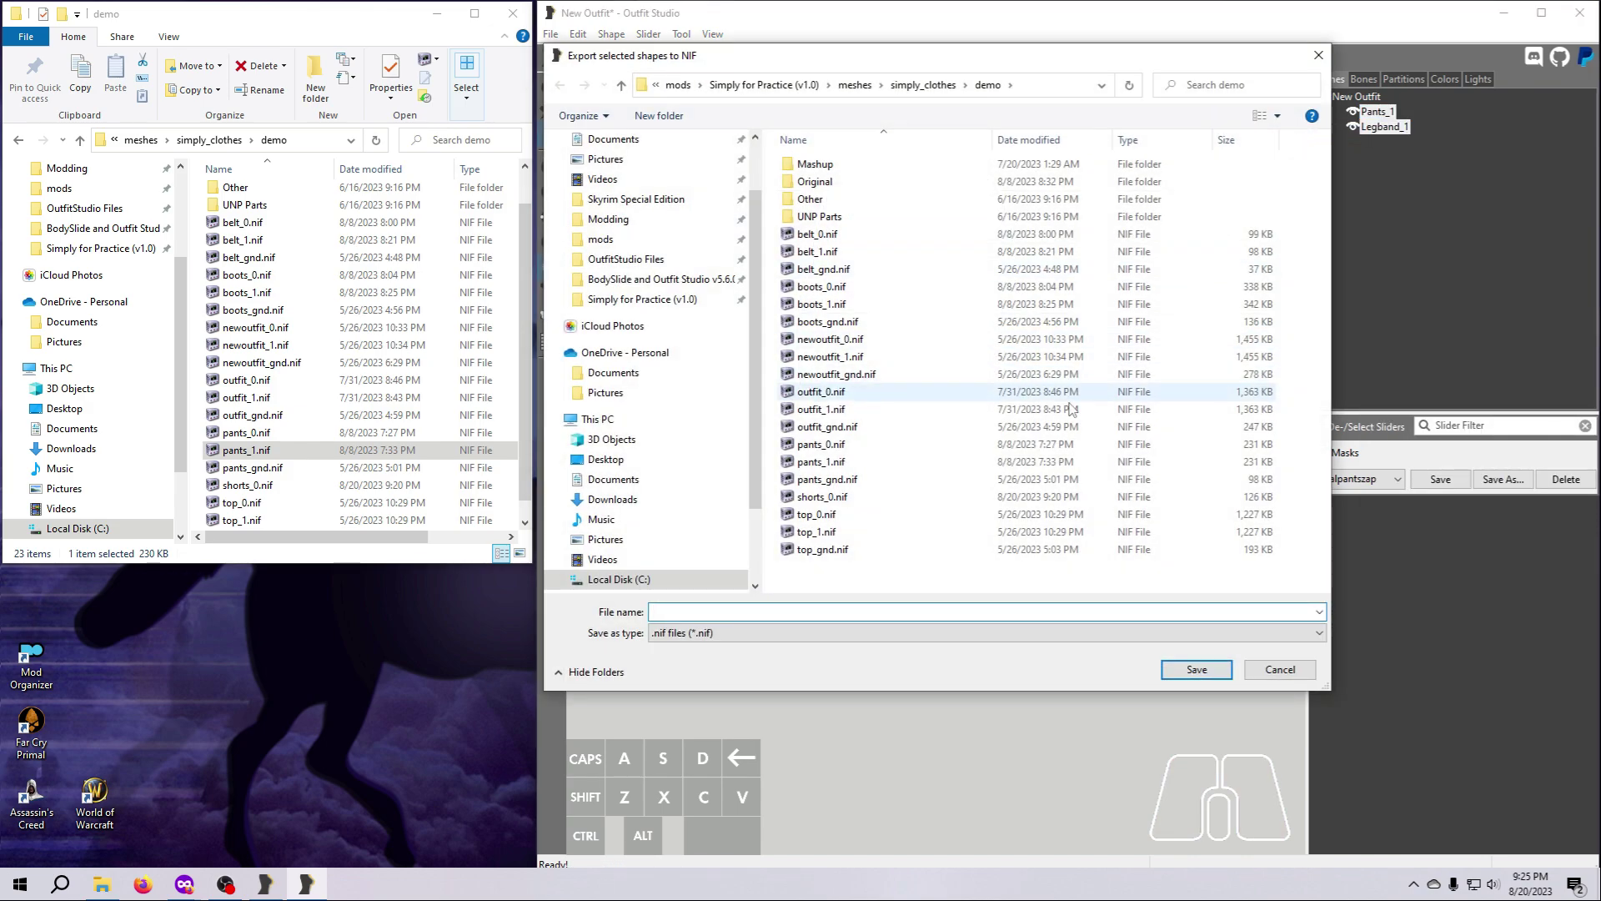
pyautogui.click(844, 501)
pyautogui.click(686, 613)
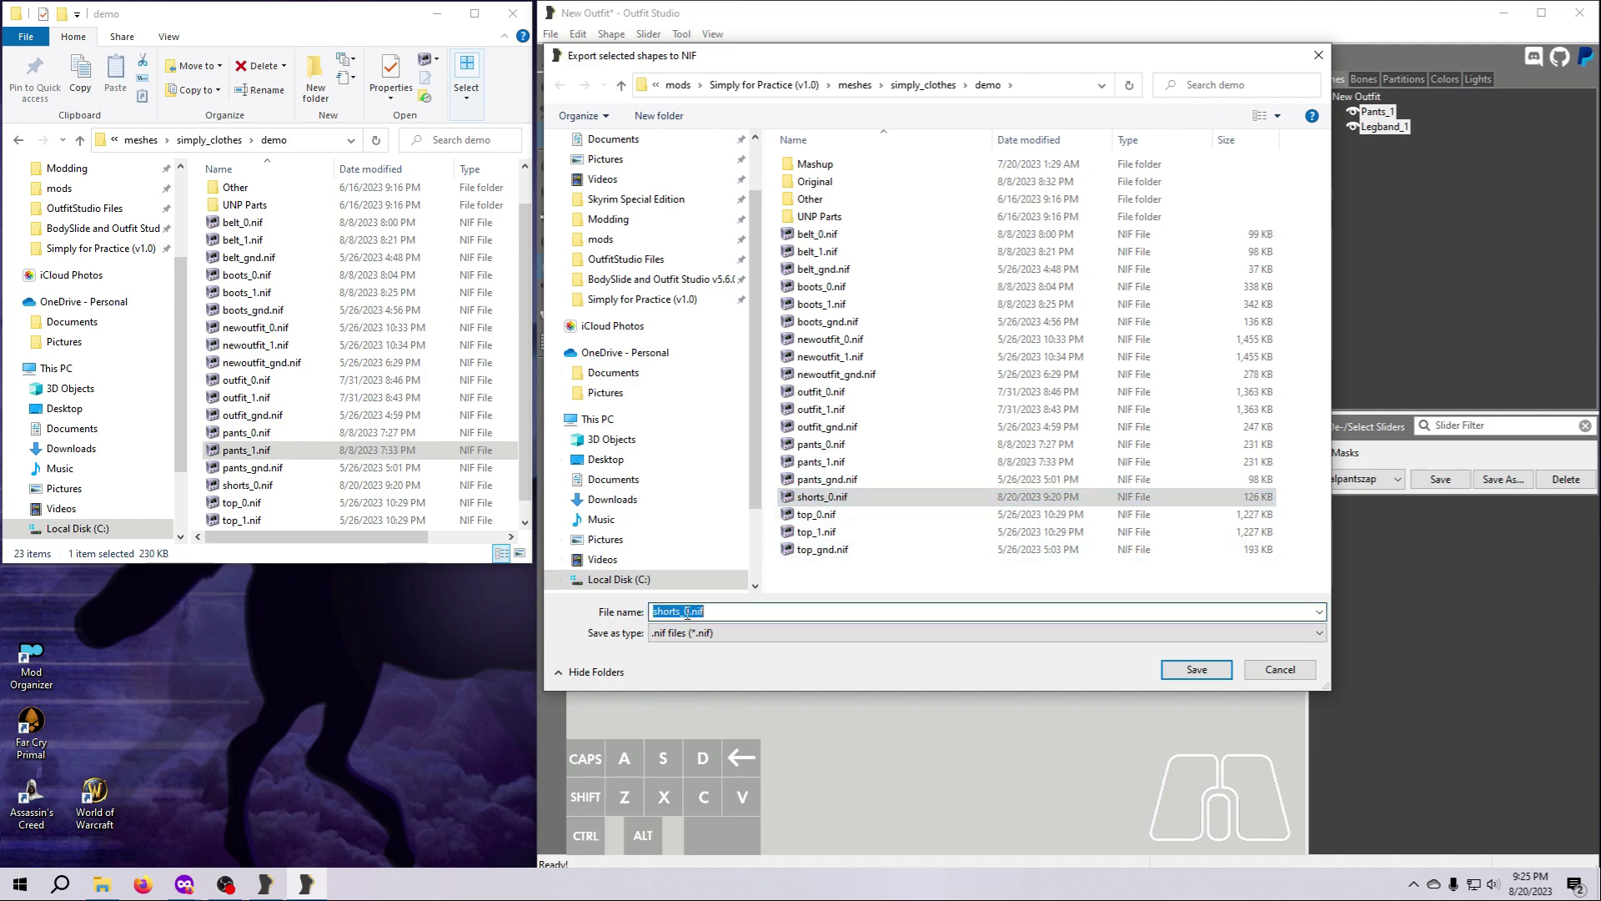
pyautogui.click(686, 613)
pyautogui.press('BackSpace')
pyautogui.write('1')
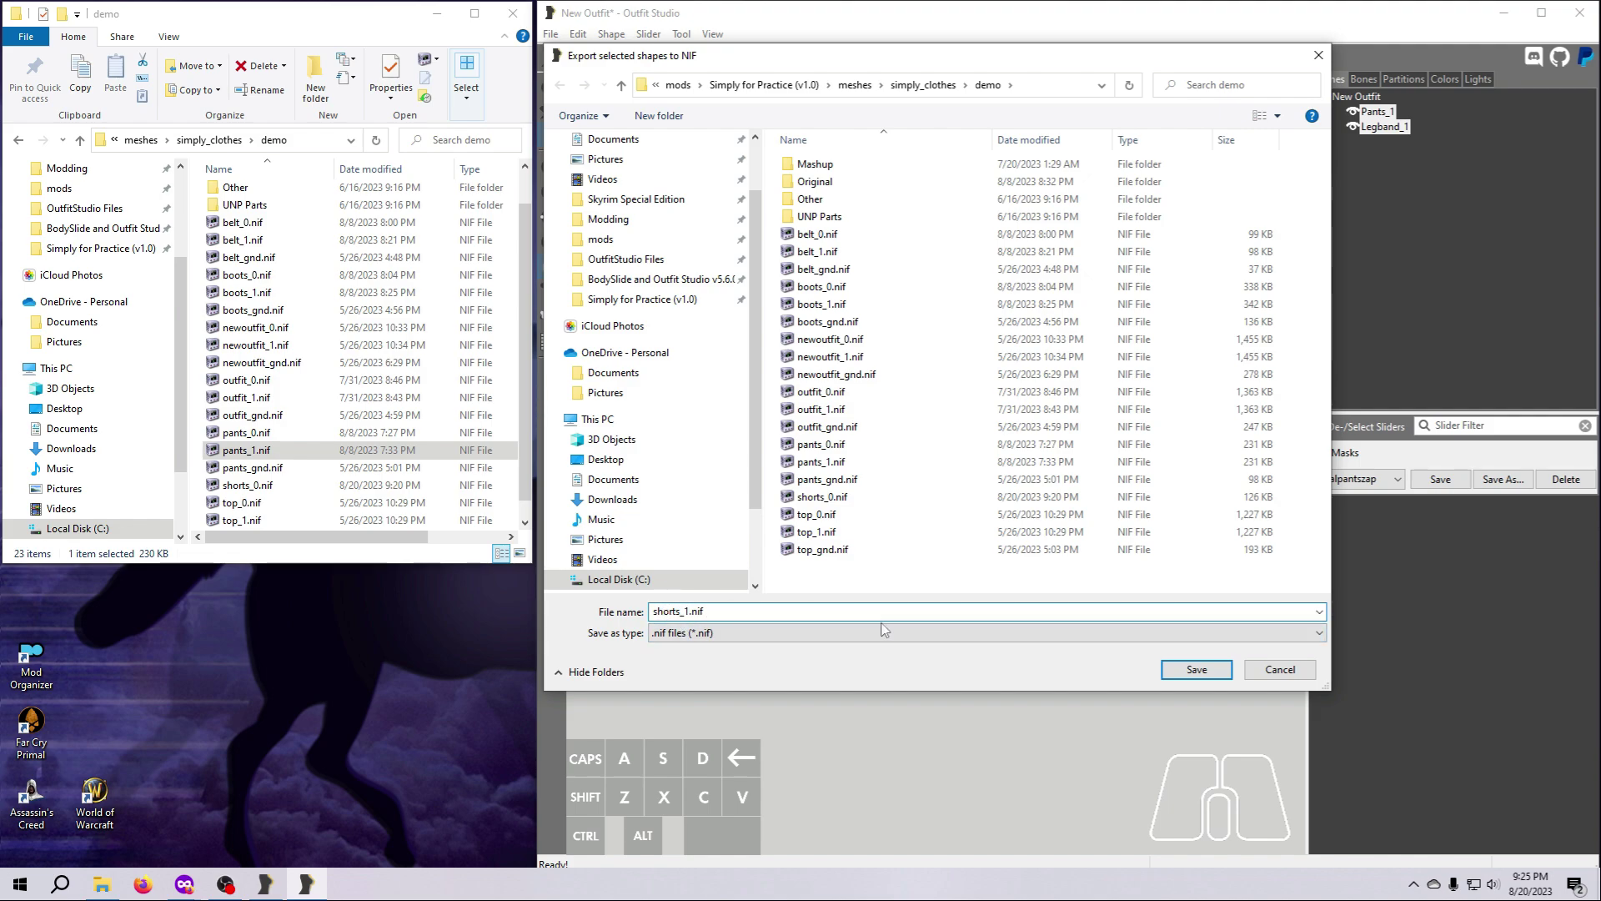
pyautogui.click(1184, 672)
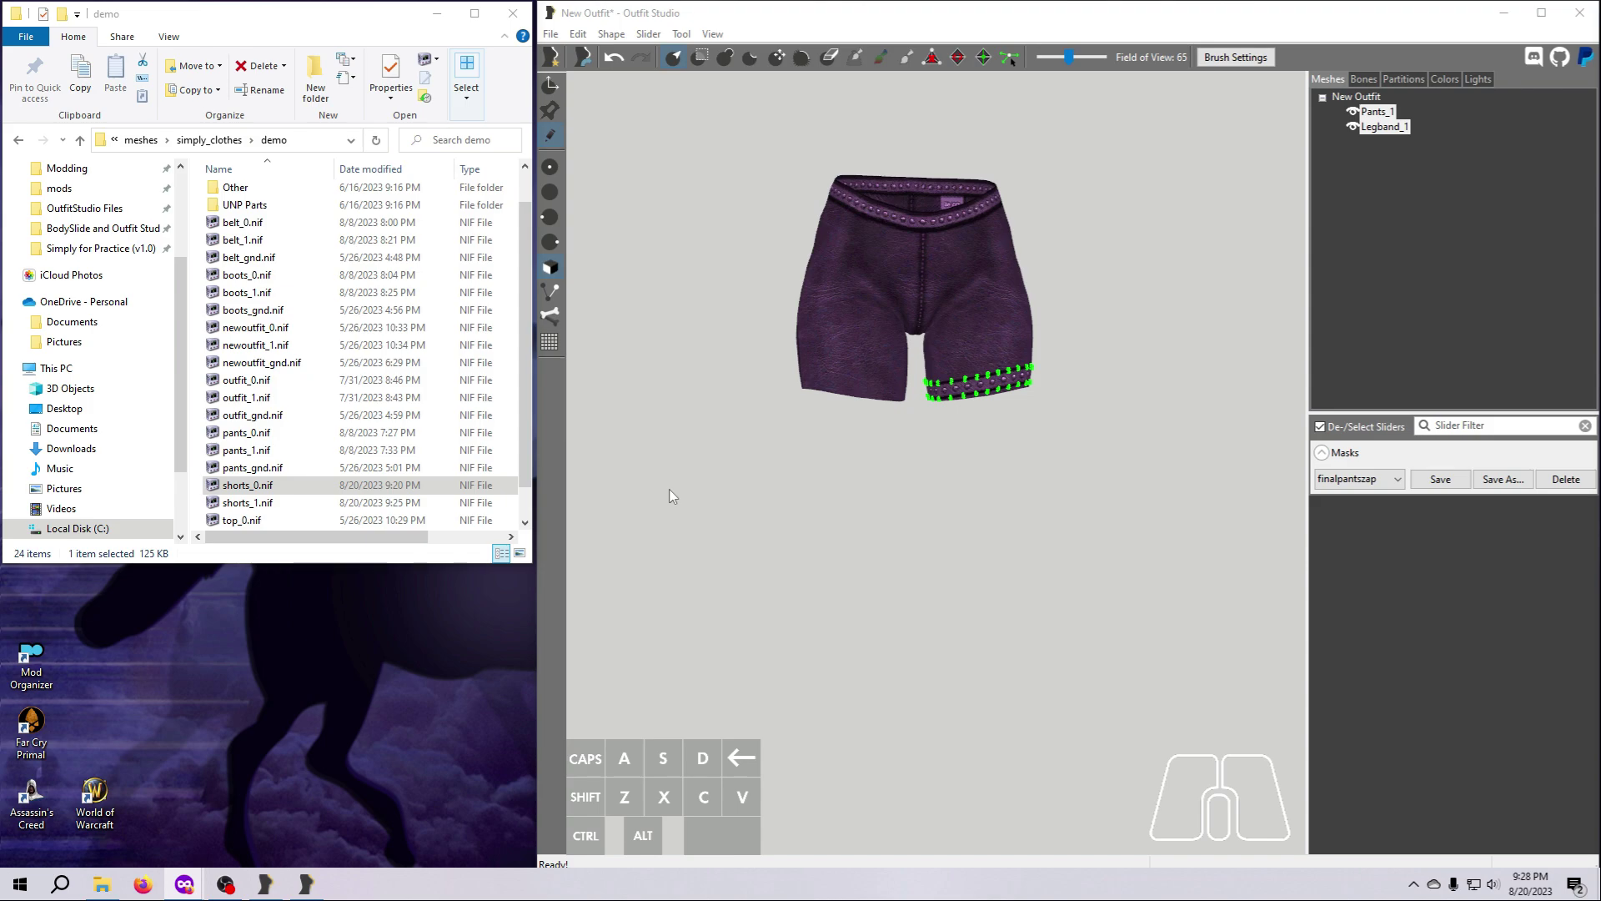
# Open shorts_0.nif and shorts_1.nif from the demo folder in NifSkope and compare them side by side.
pyautogui.doubleClick(246, 486)
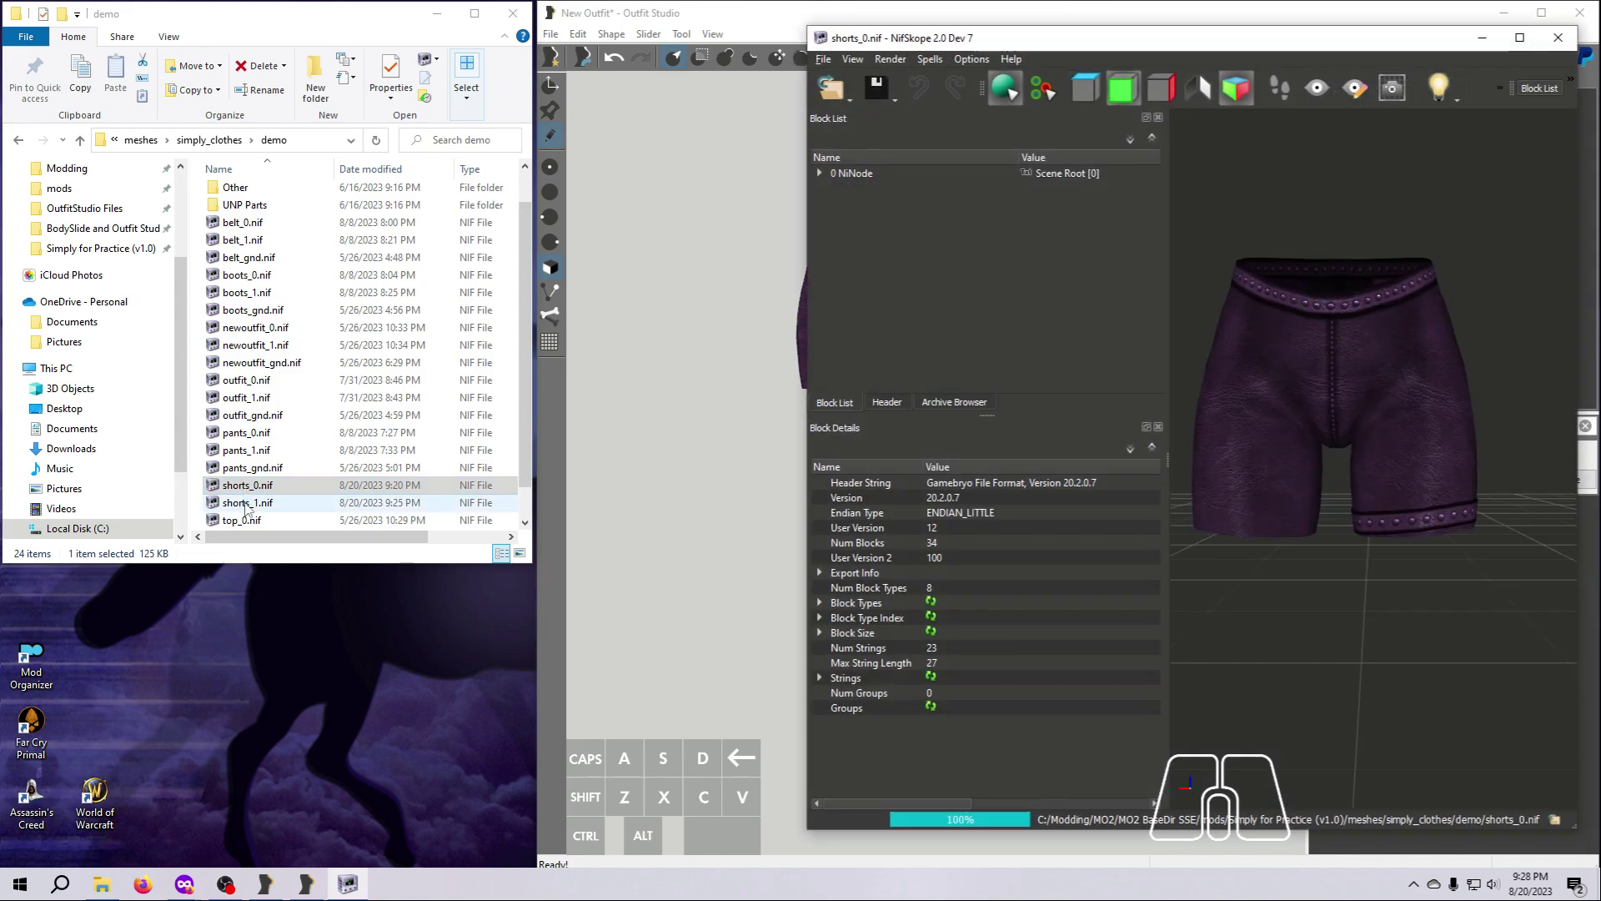
pyautogui.doubleClick(246, 503)
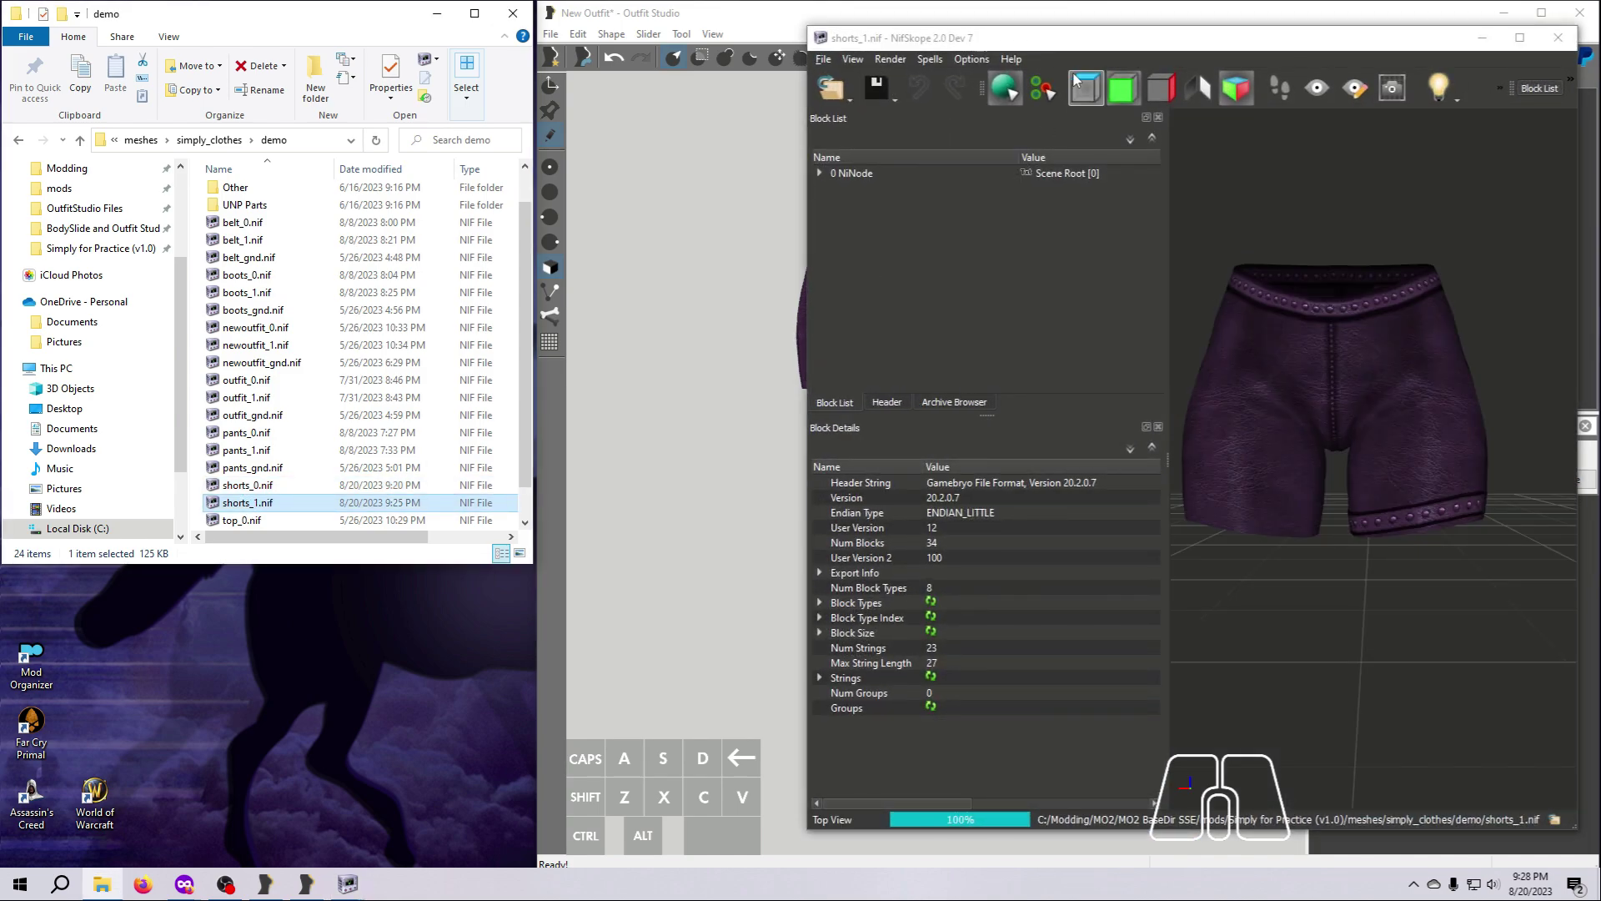
pyautogui.moveTo(1063, 58); pyautogui.dragTo(309, 42)
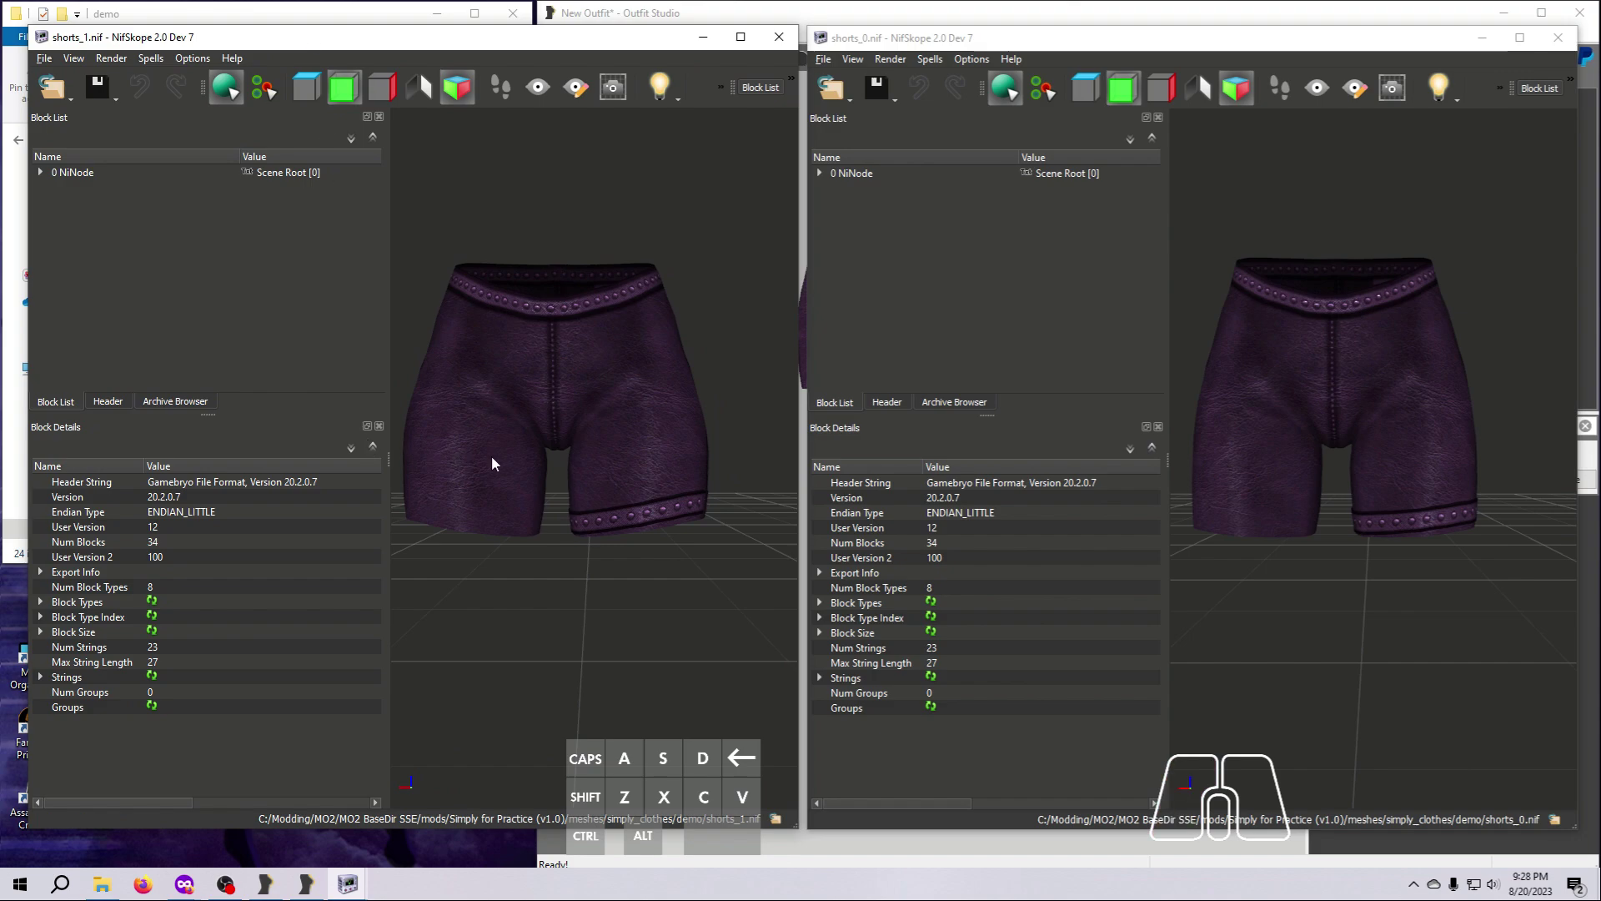
pyautogui.moveTo(490, 460)
pyautogui.mouseDown()
pyautogui.moveTo(512, 481)
pyautogui.moveTo(743, 475)
pyautogui.moveTo(492, 469)
pyautogui.mouseUp()
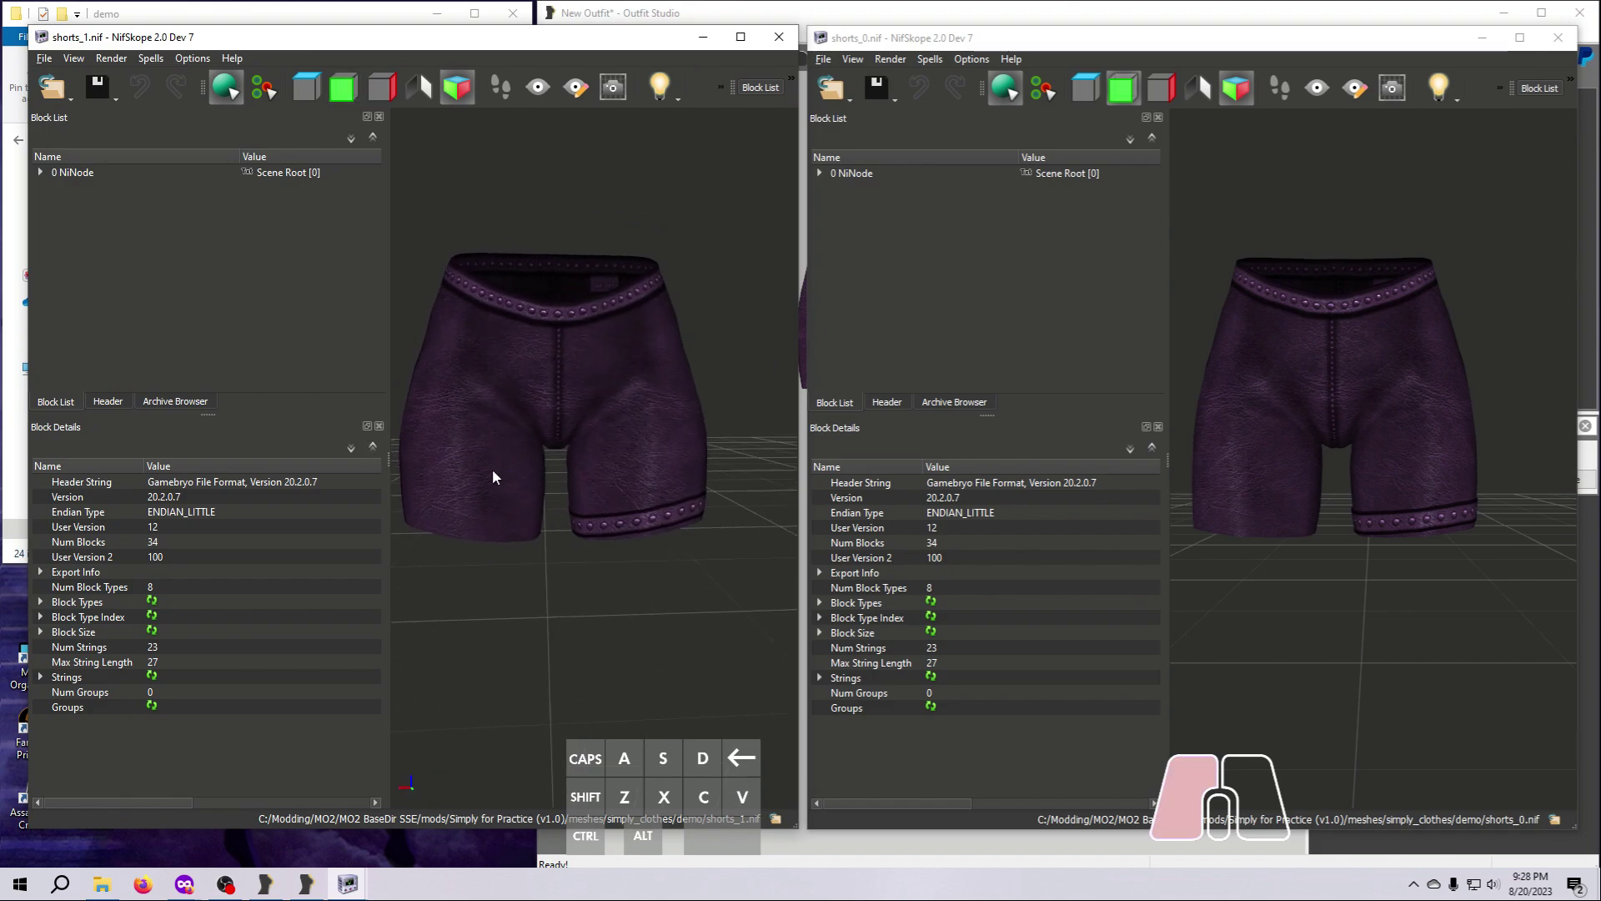
pyautogui.moveTo(1201, 524); pyautogui.dragTo(1288, 427)
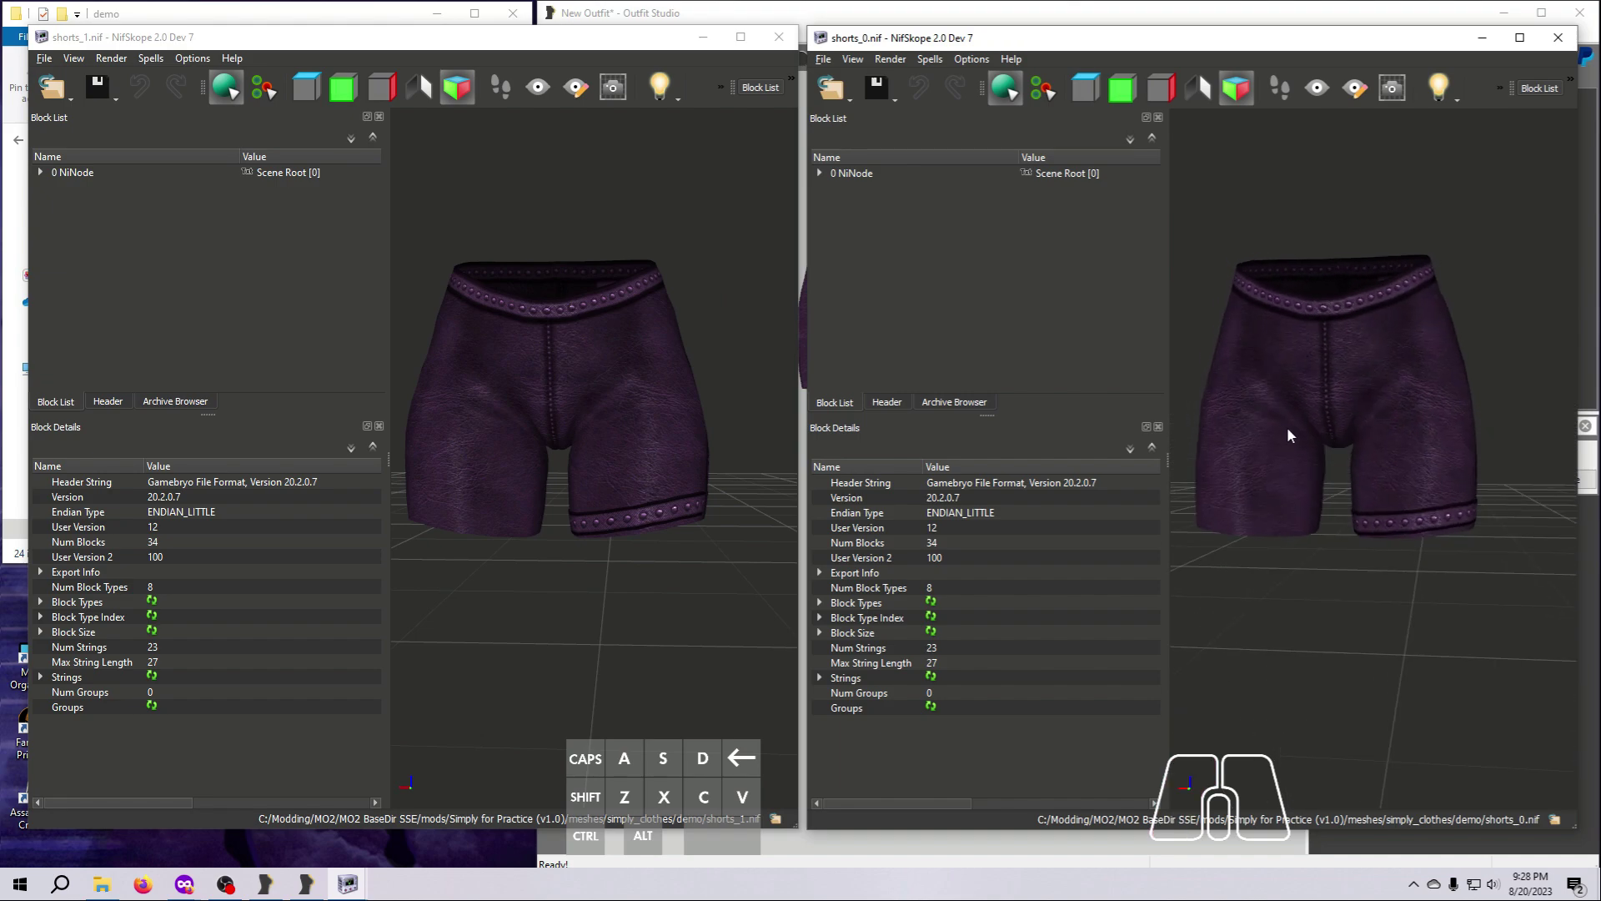
# Select the pants mesh in both shorts_0.nif and shorts_1.nif to locate their BSTriShape blocks.
pyautogui.click(1288, 427)
pyautogui.scroll(-1, 1037, 322)
pyautogui.click(470, 377)
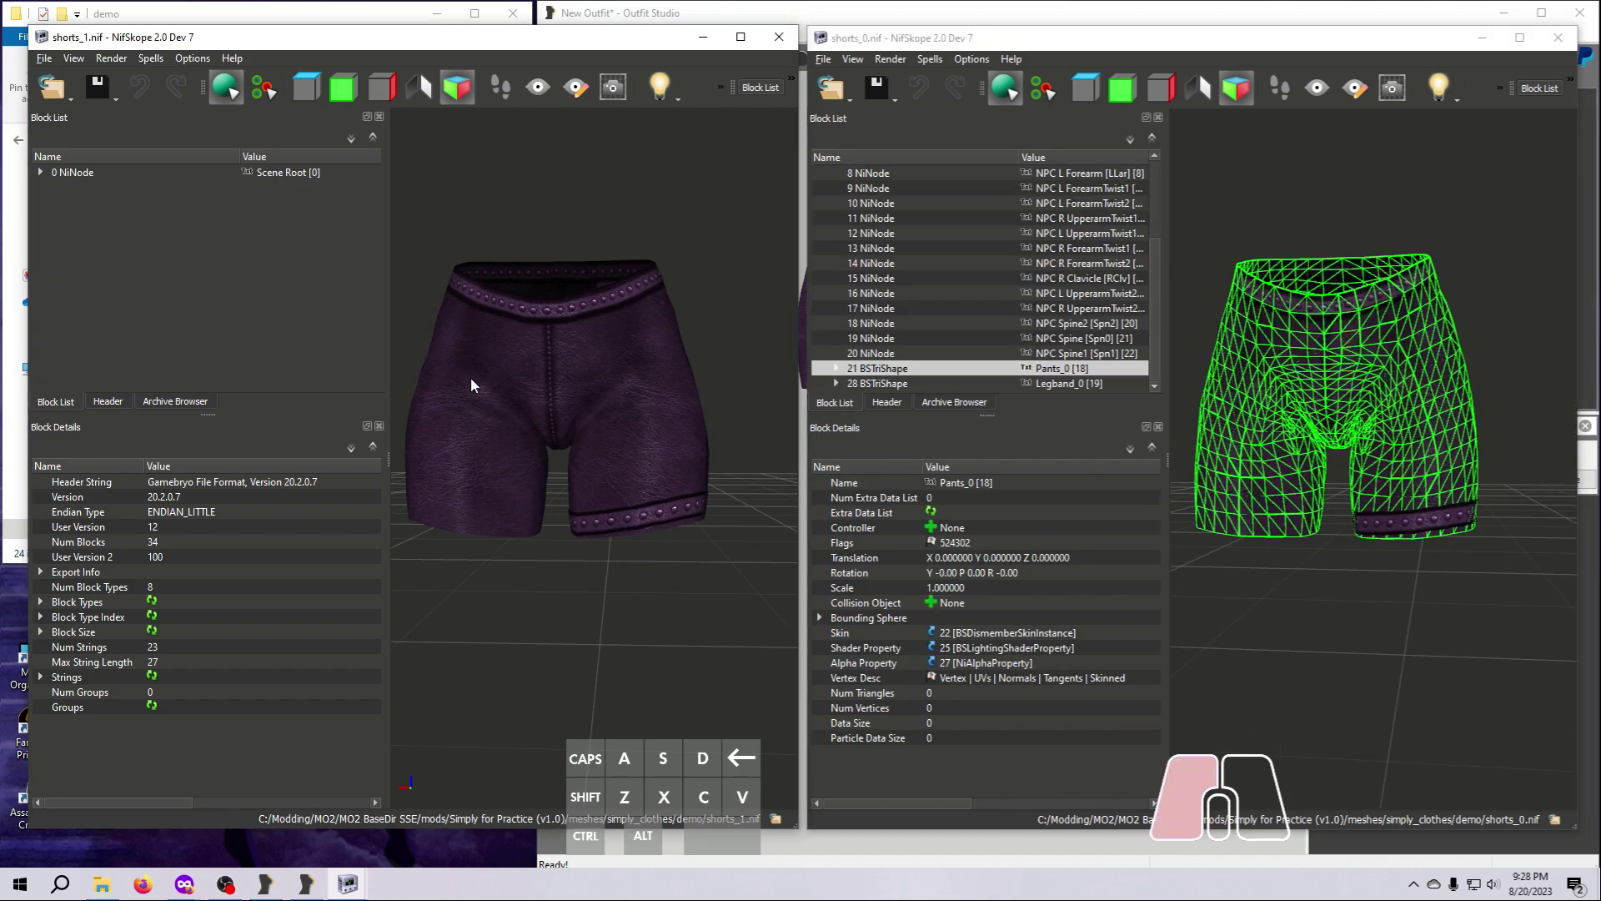
pyautogui.scroll(-1, 299, 292)
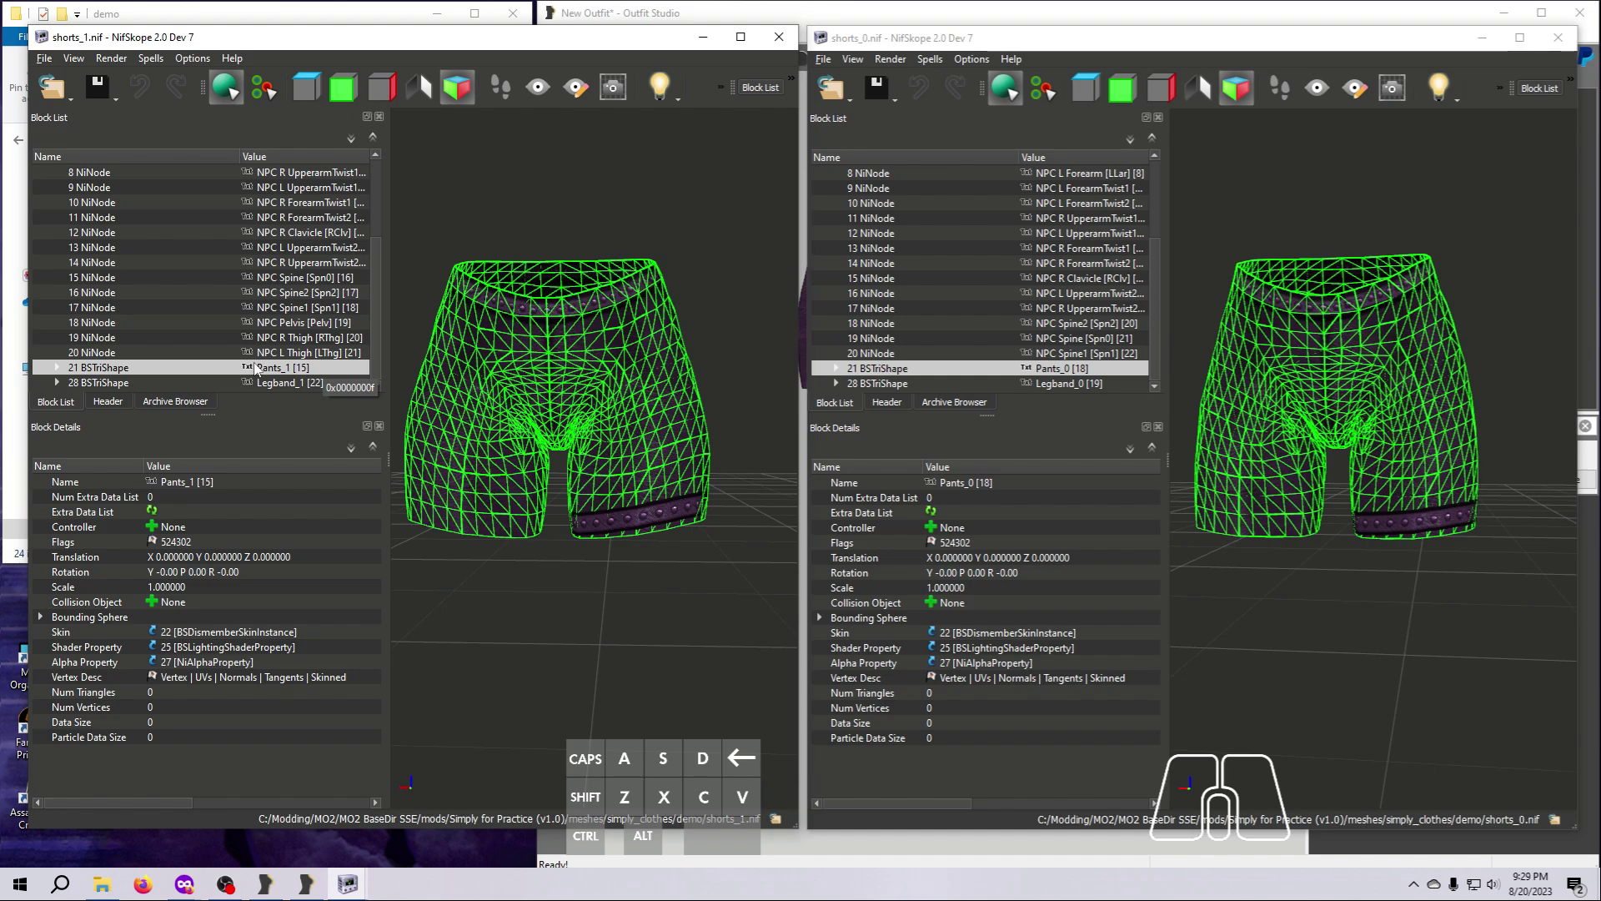
# Examine the vertex and triangle counts in the NiSkinPartition of Pants_1 in shorts_1.nif.
pyautogui.click(57, 368)
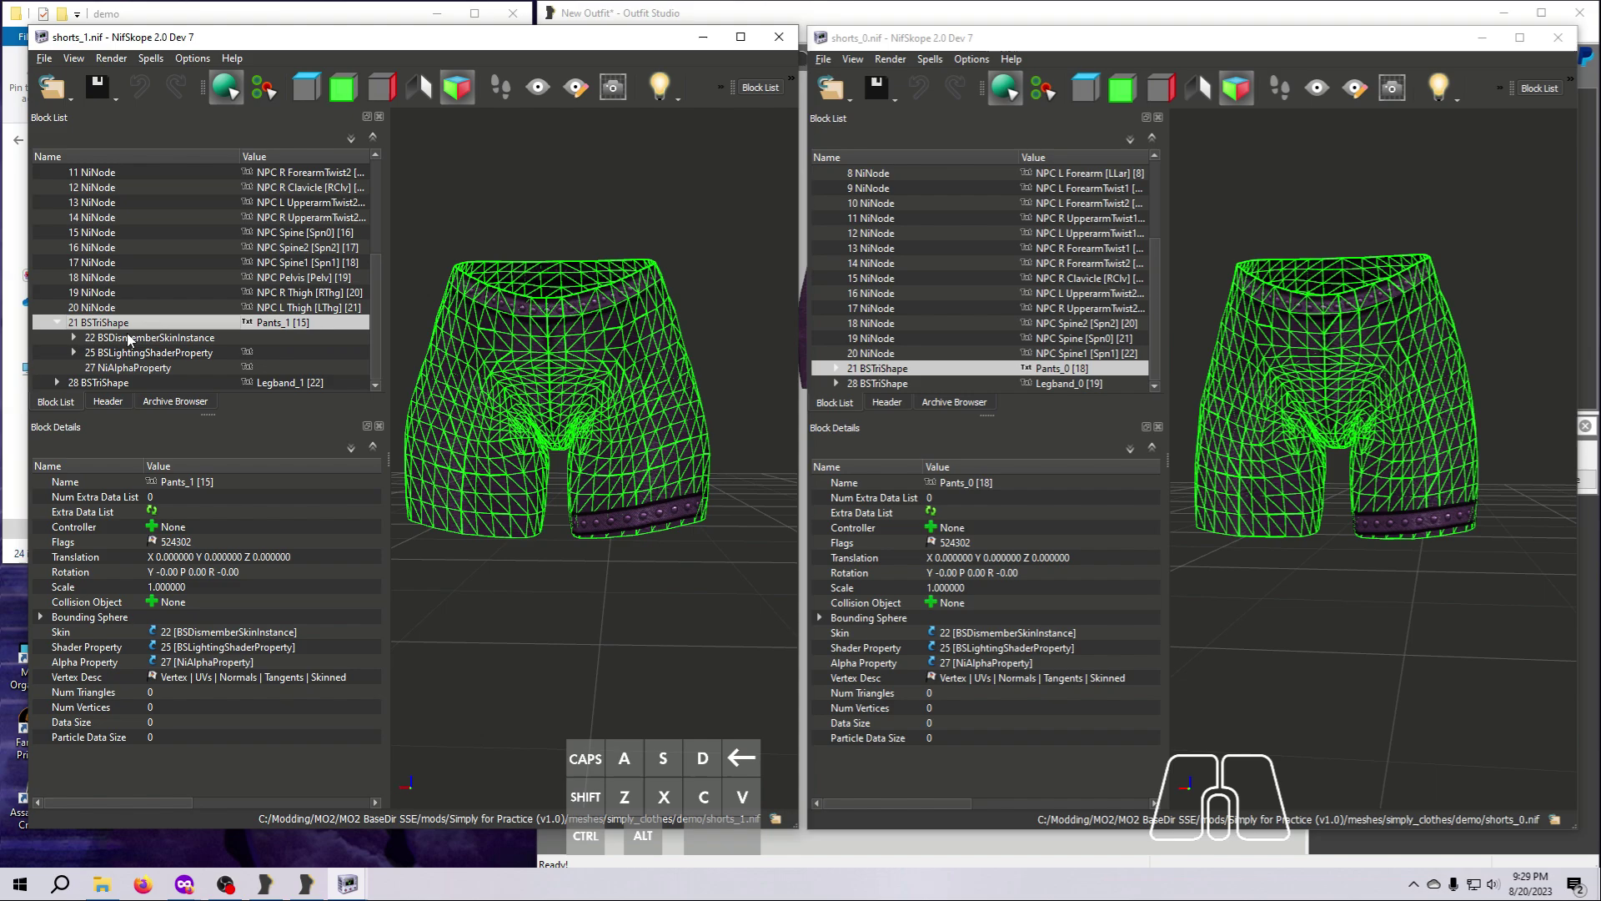
pyautogui.click(73, 337)
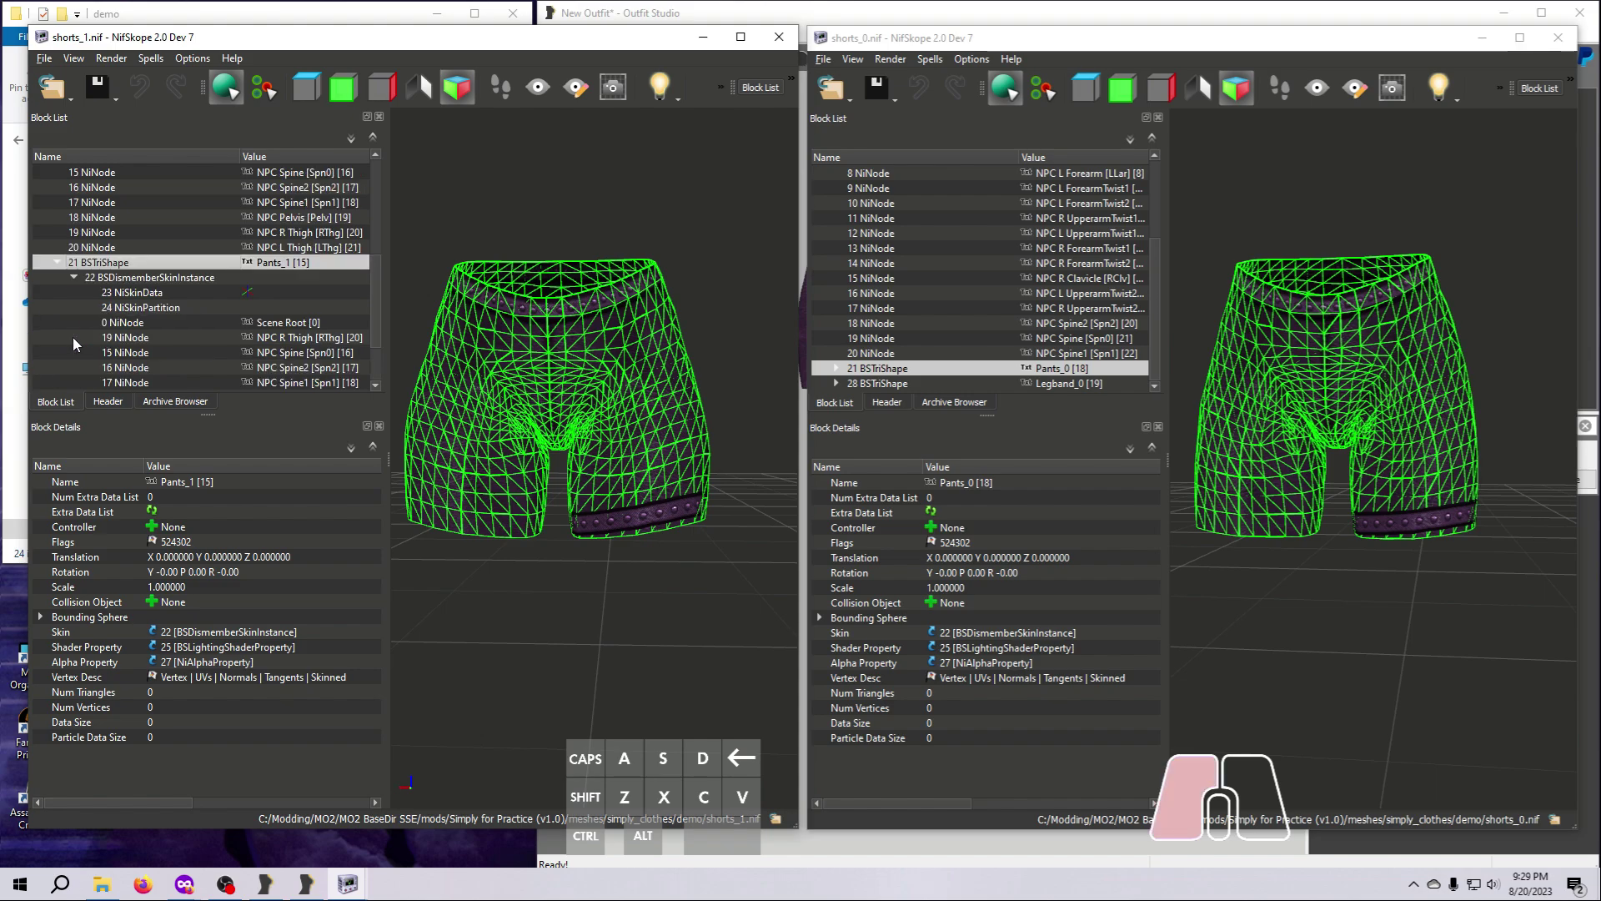
pyautogui.click(134, 309)
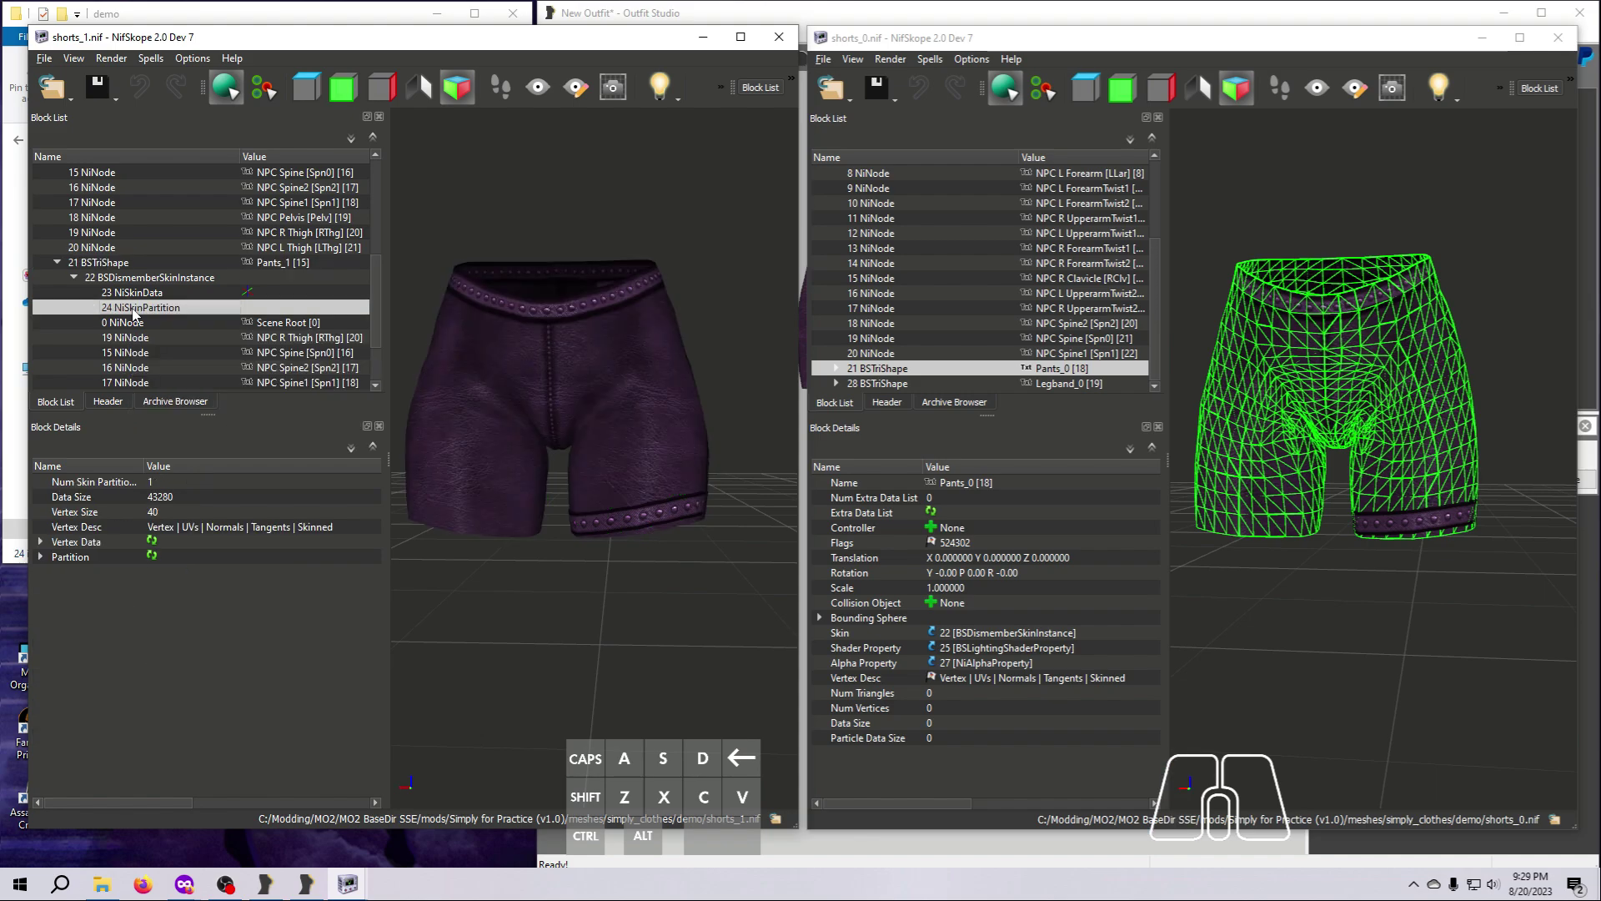
pyautogui.click(41, 557)
pyautogui.click(58, 572)
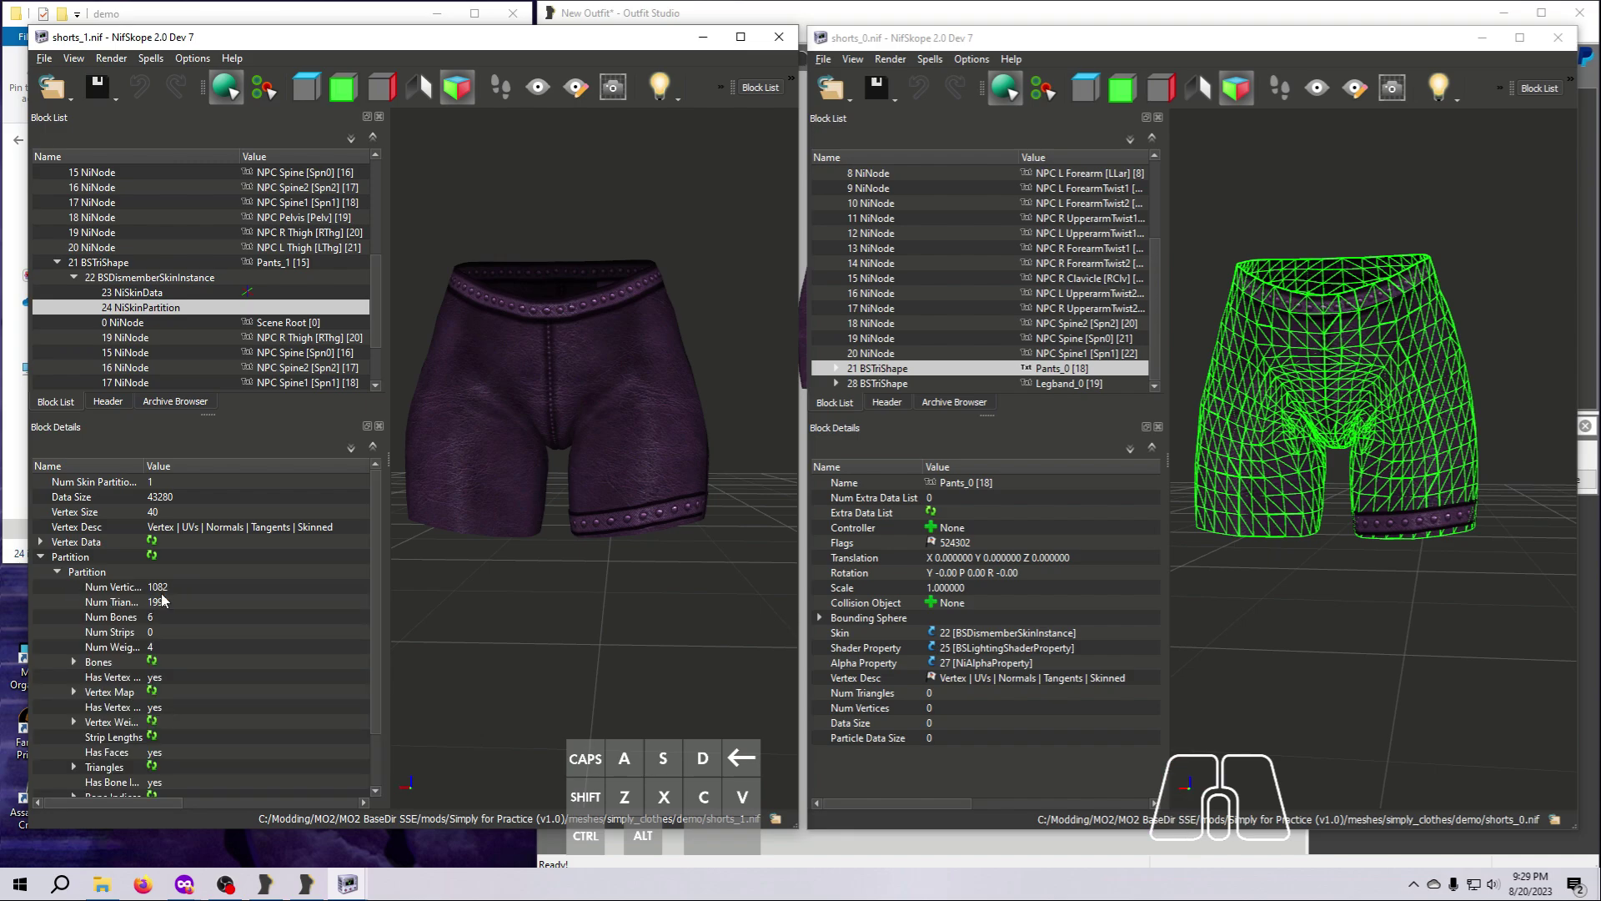
pyautogui.moveTo(144, 465); pyautogui.dragTo(170, 466)
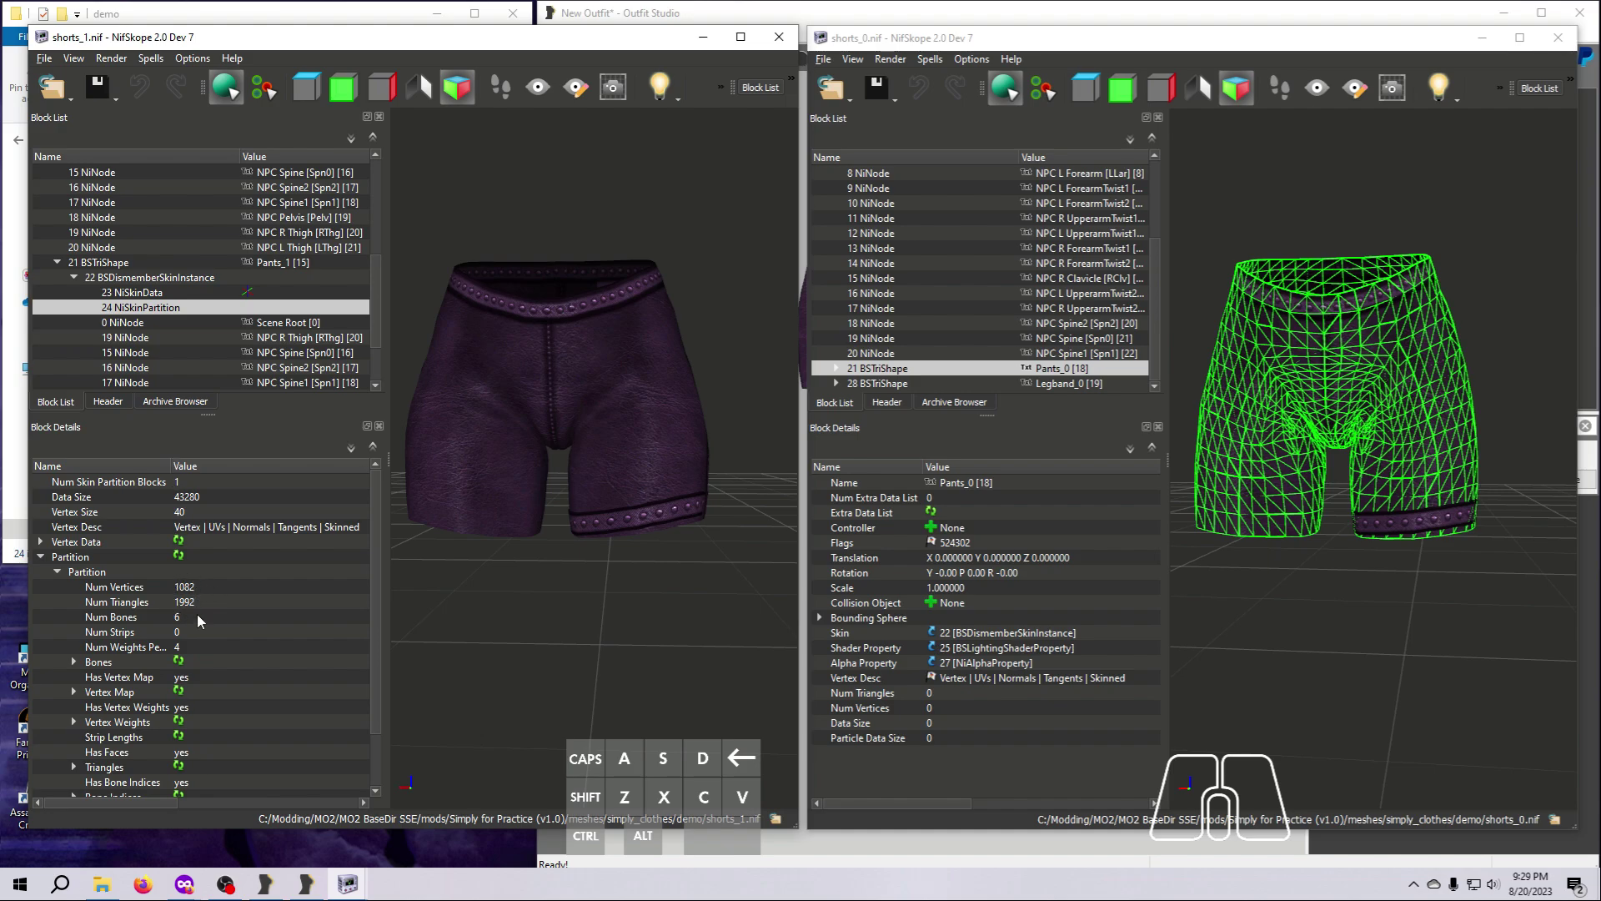
# Examine the vertex and triangle counts in the NiSkinPartition of Pants_0 in shorts_0.nif, comparing them with Pants_1.
pyautogui.doubleClick(837, 369)
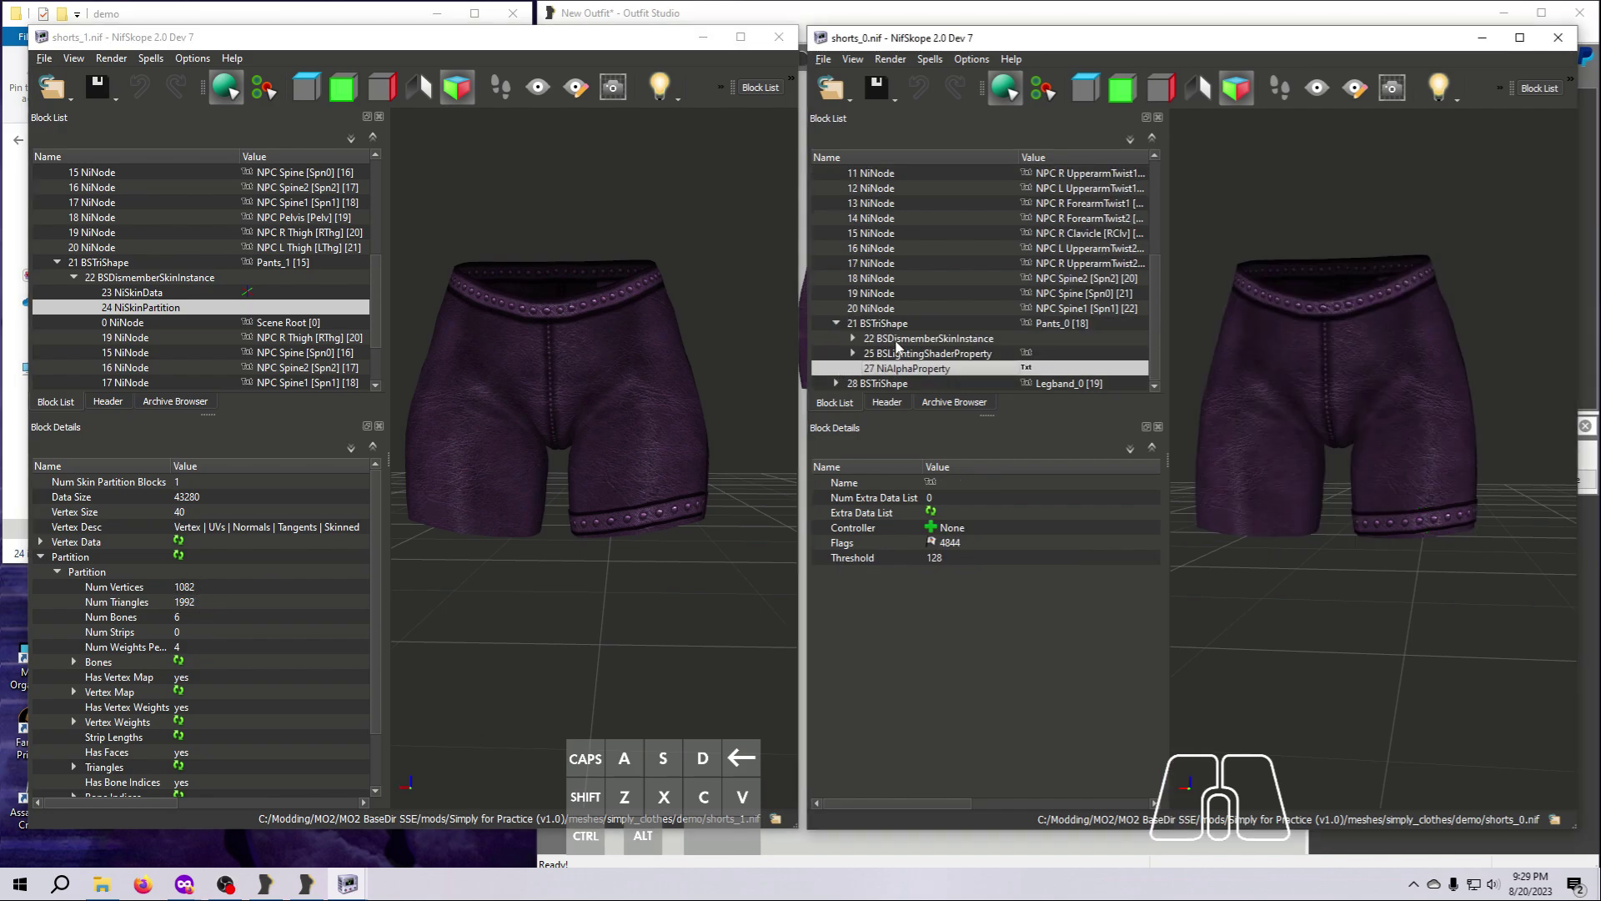
pyautogui.click(853, 338)
pyautogui.click(911, 309)
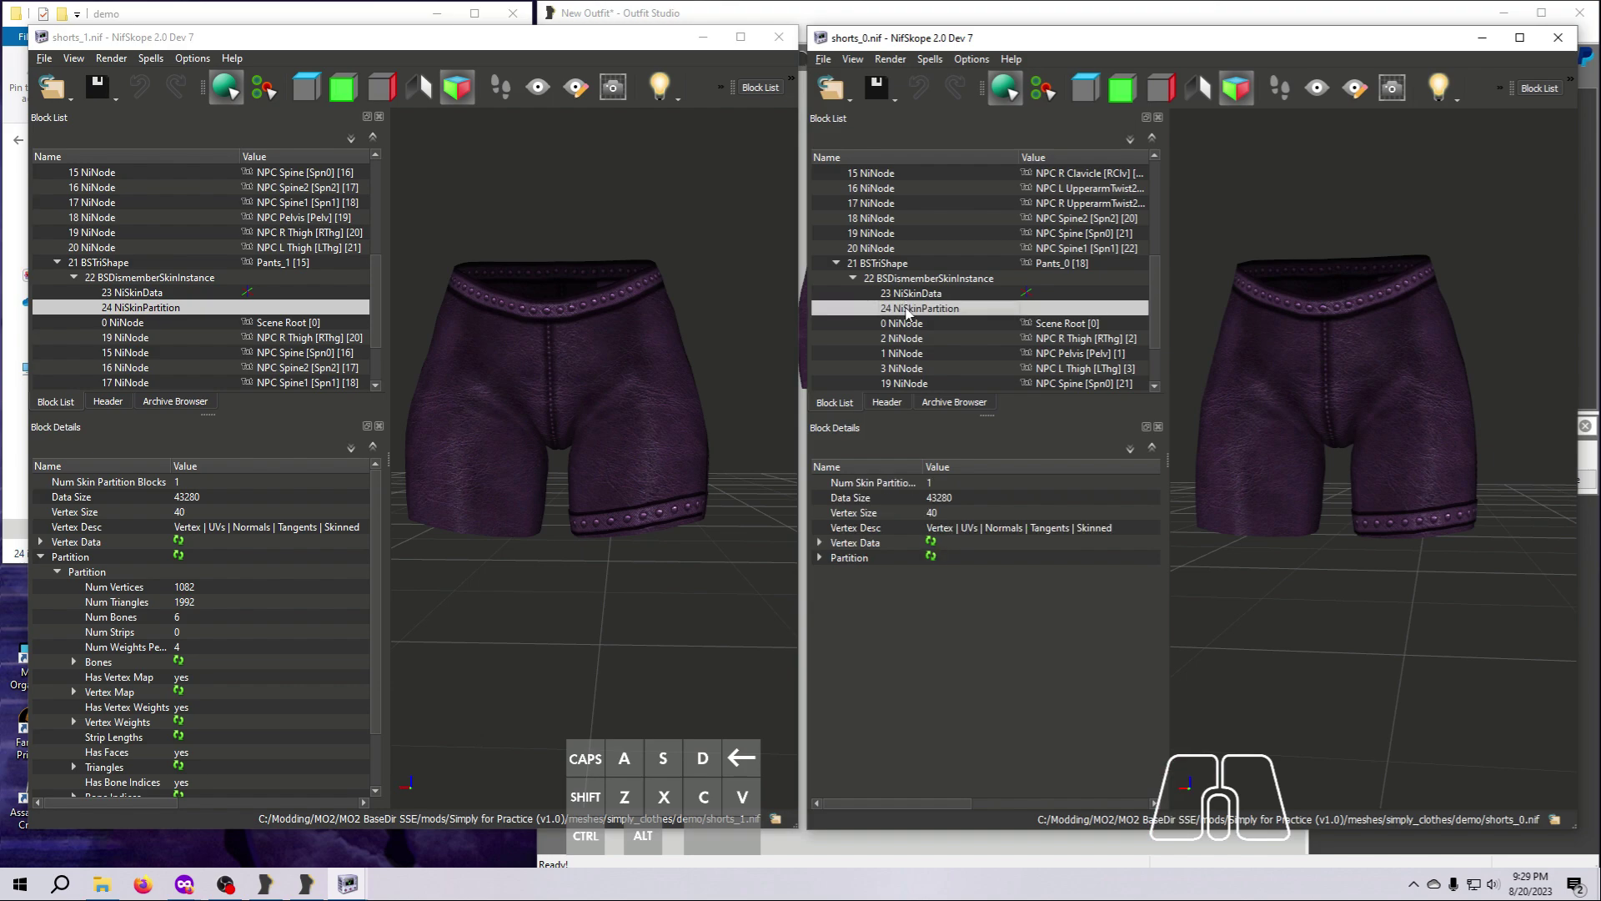
pyautogui.click(821, 556)
pyautogui.click(837, 571)
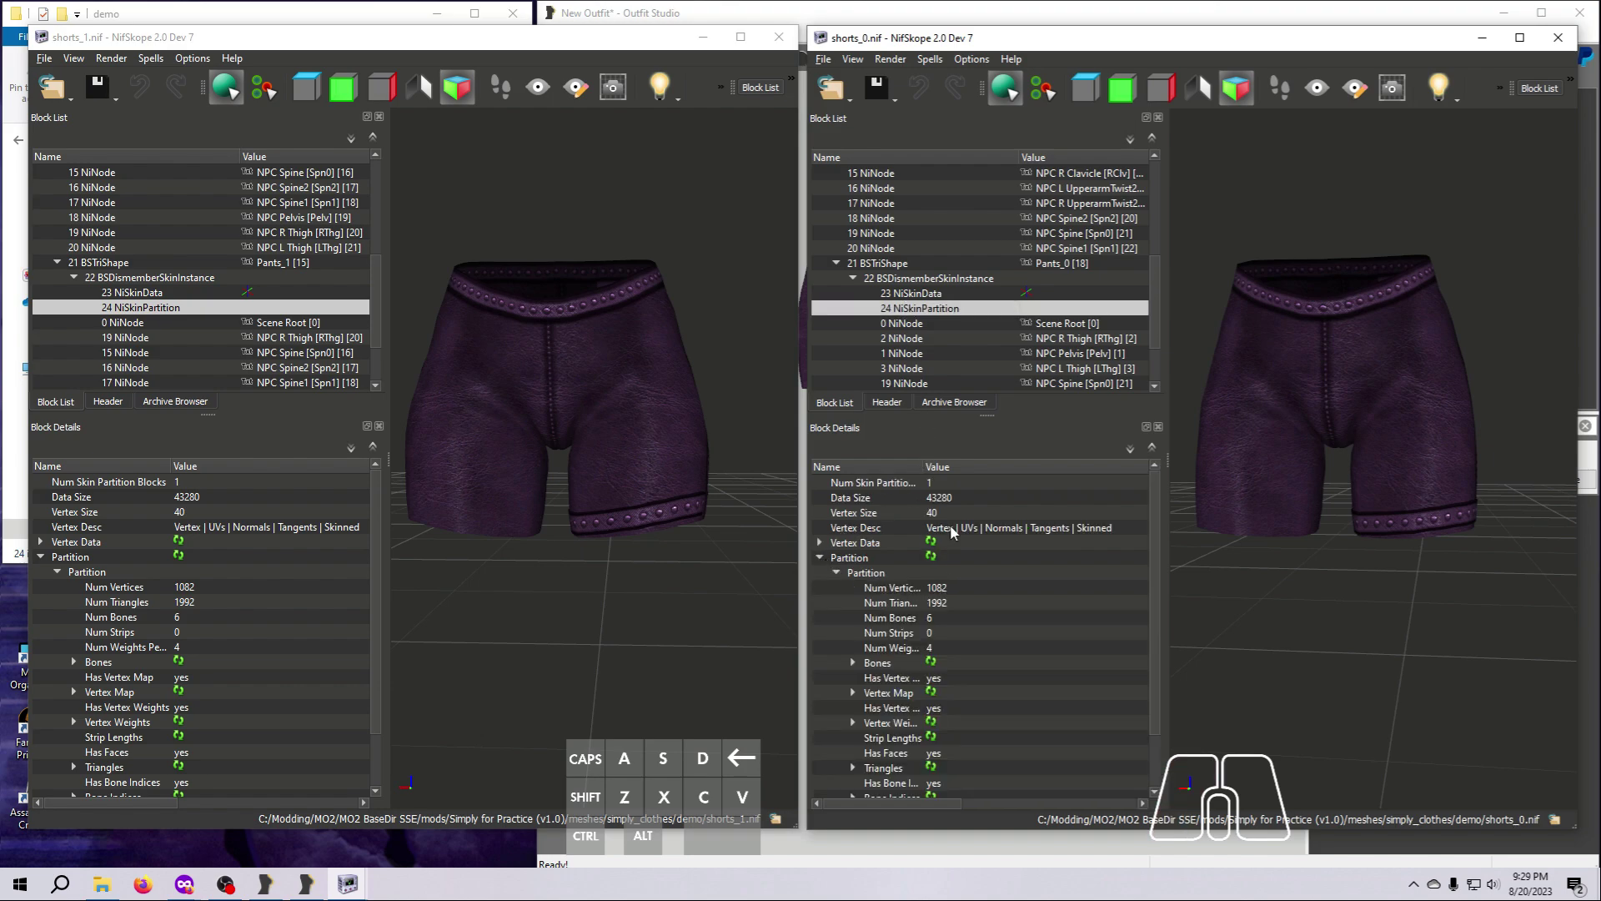
pyautogui.doubleClick(925, 470)
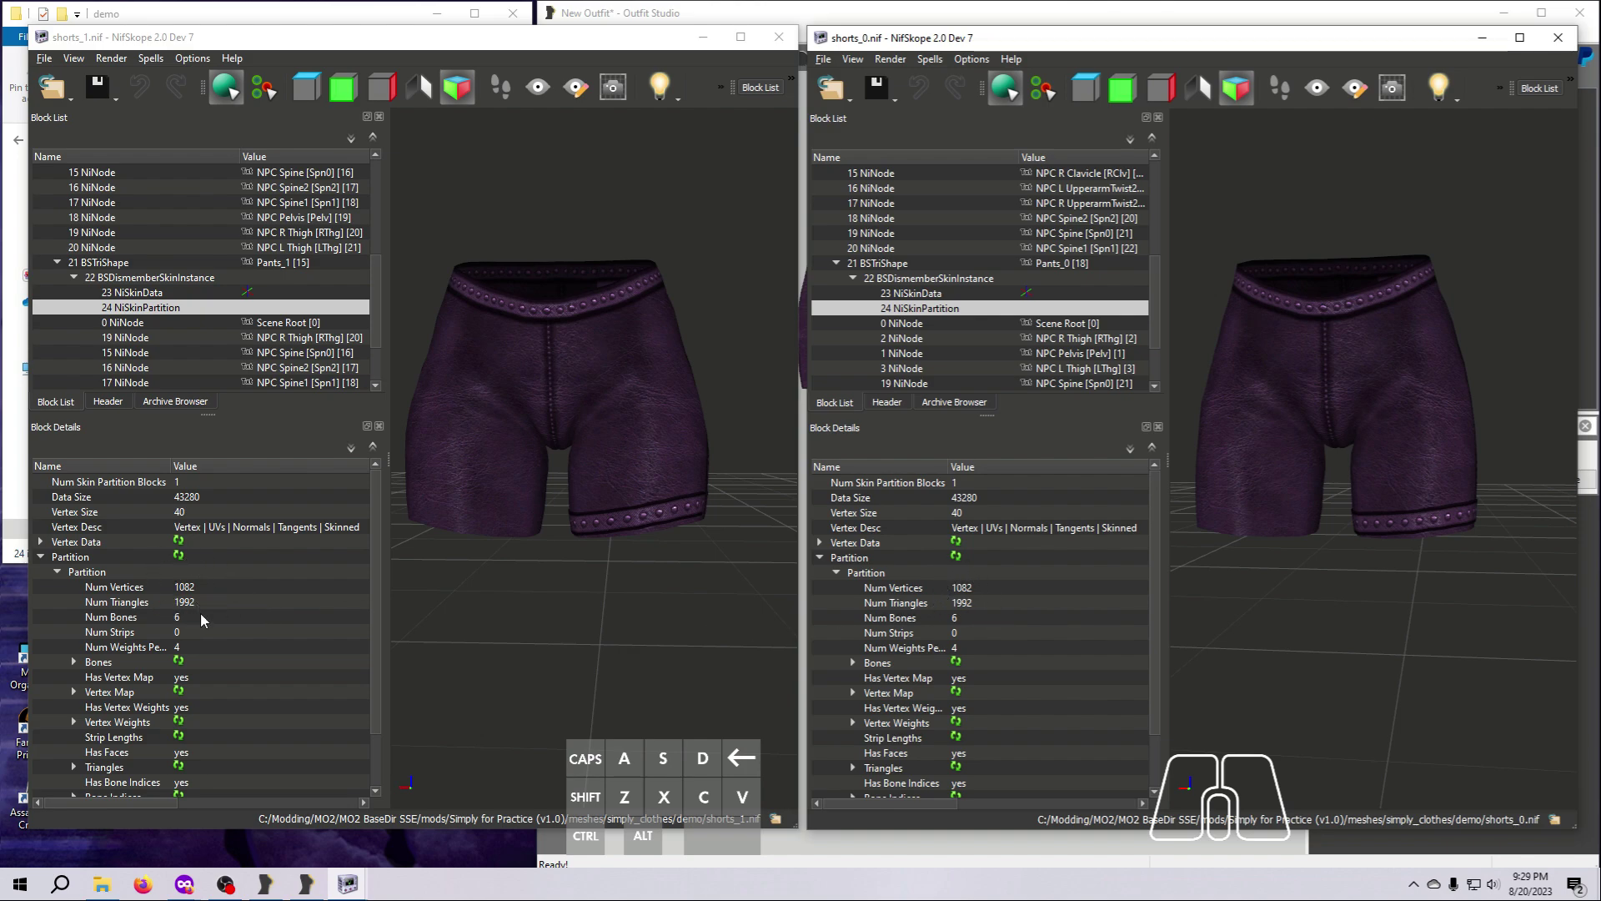
# Examine the vertex and triangle counts in the NiSkinPartition of Legband_1 in shorts_1.nif.
pyautogui.scroll(-2, 223, 338)
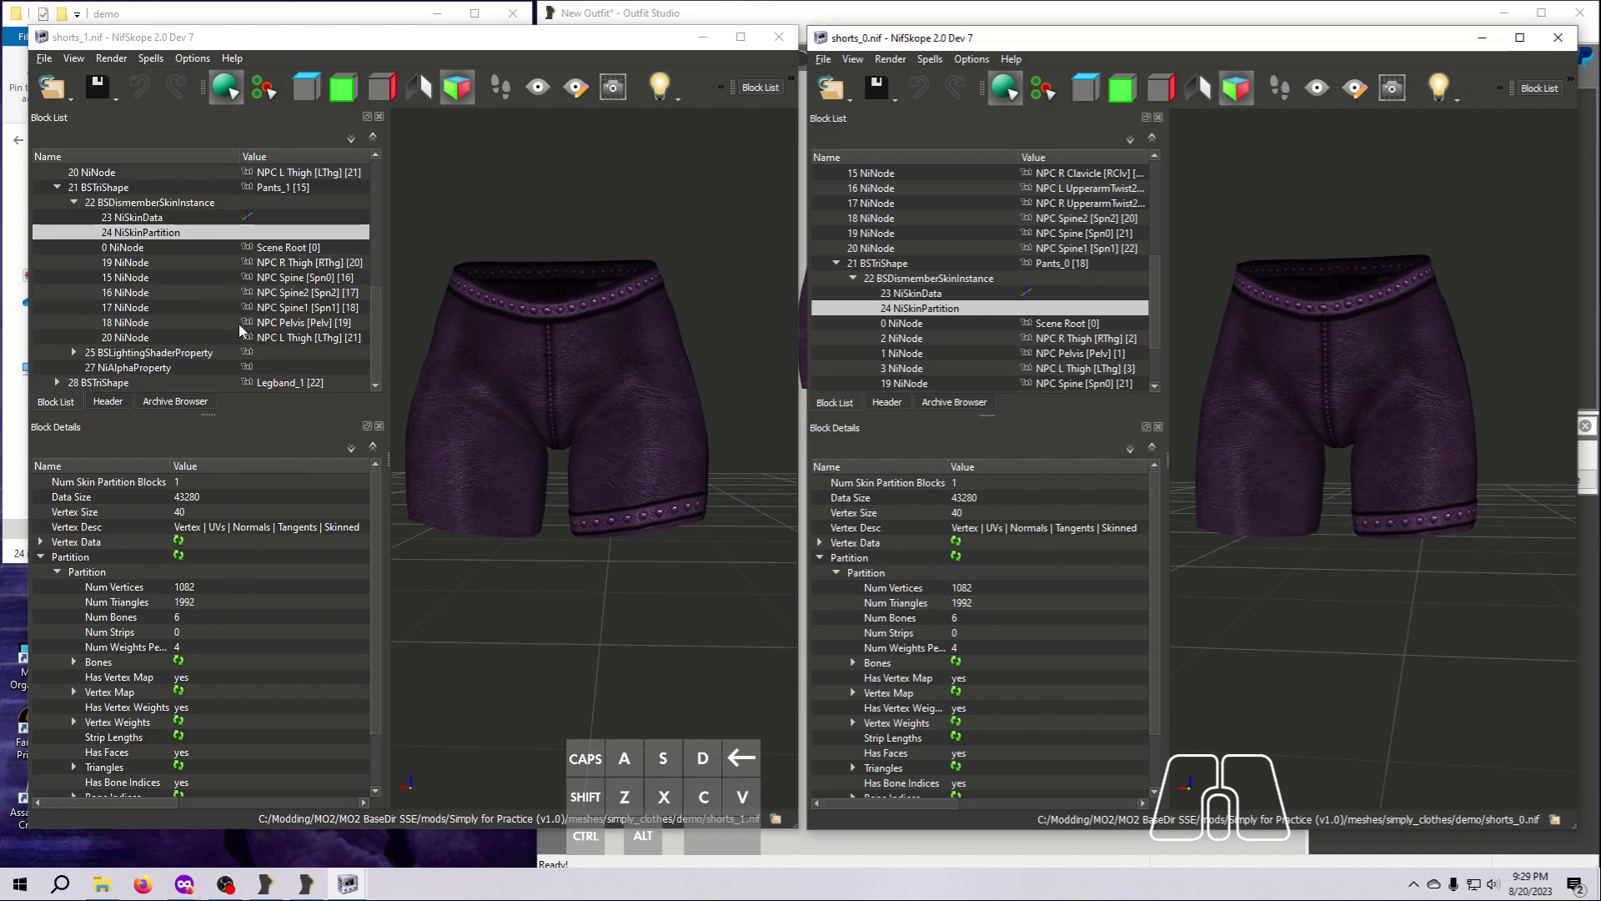
pyautogui.click(57, 381)
pyautogui.click(74, 367)
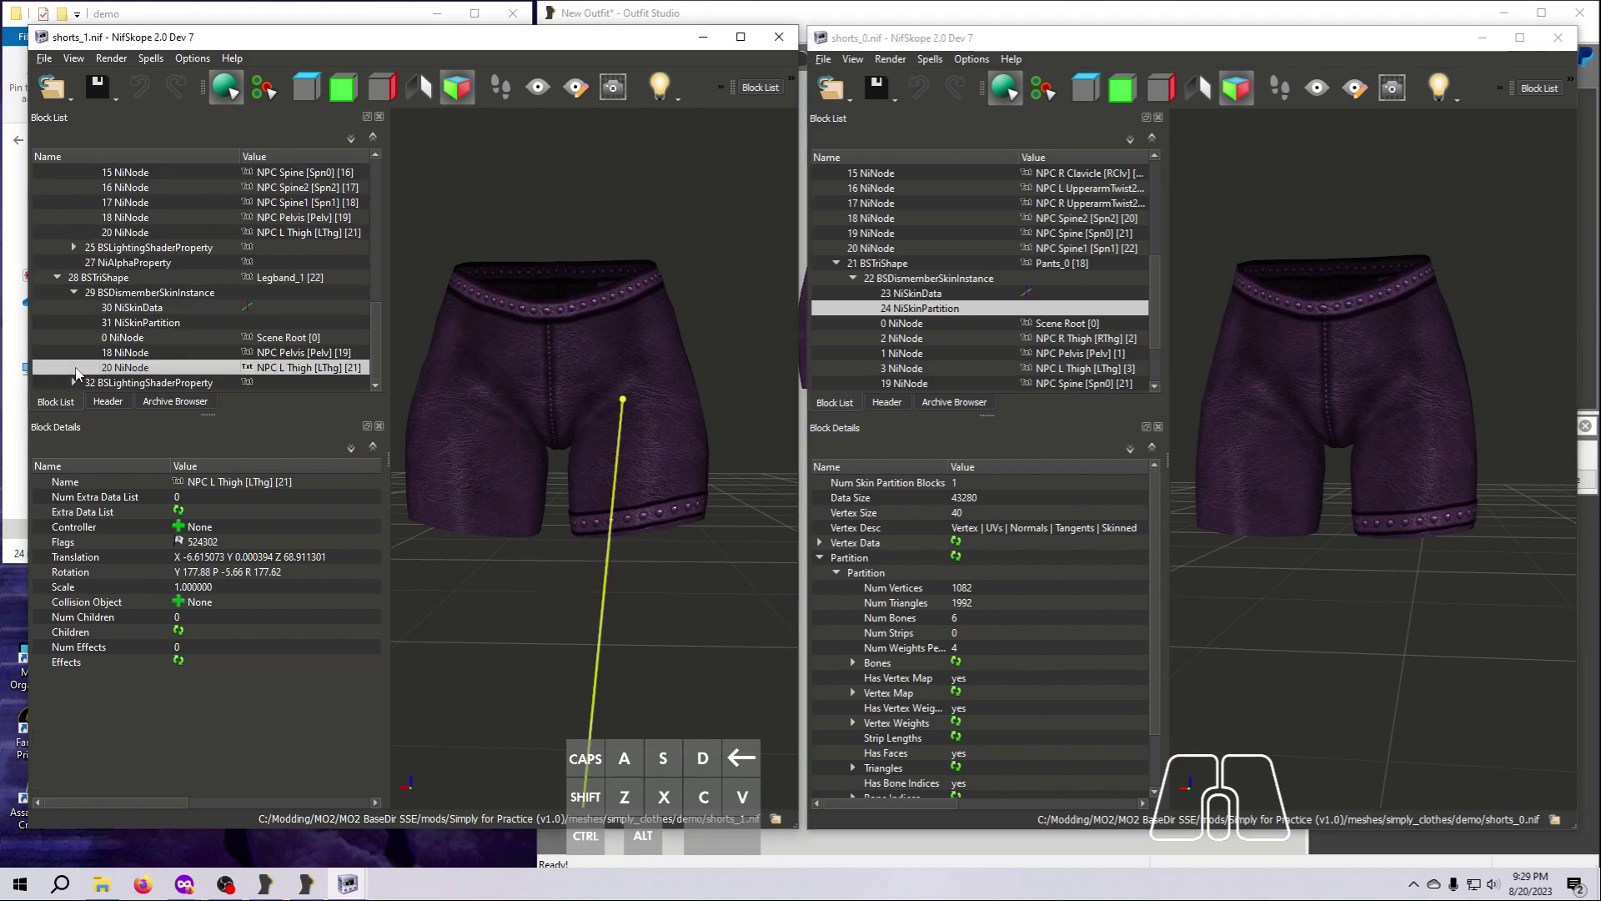
pyautogui.click(141, 322)
pyautogui.click(40, 555)
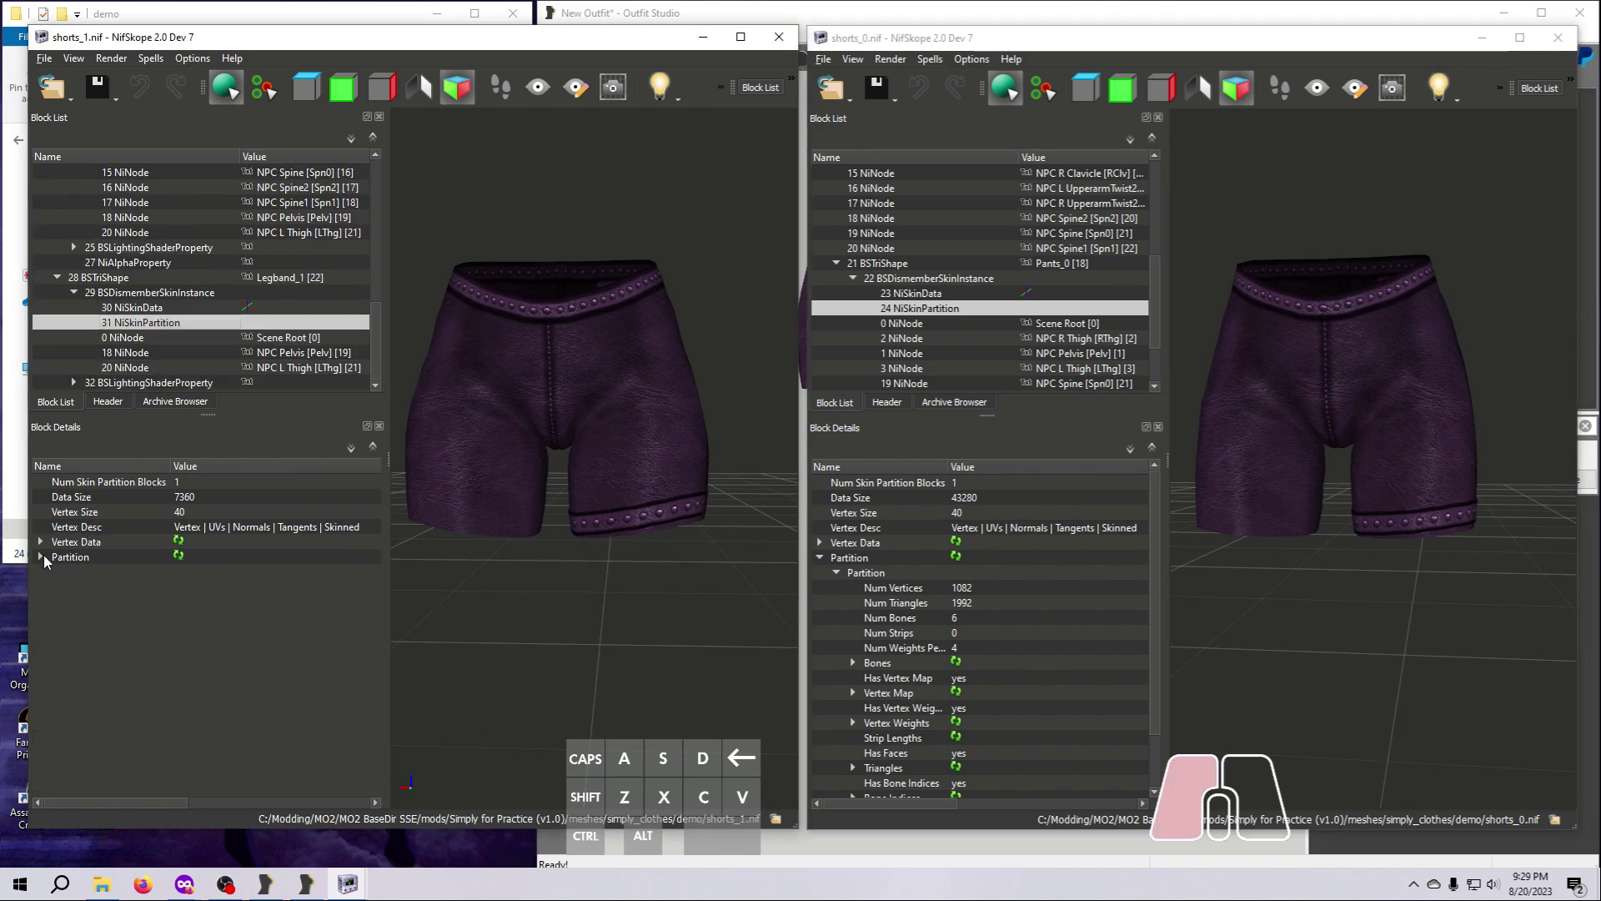
pyautogui.click(56, 570)
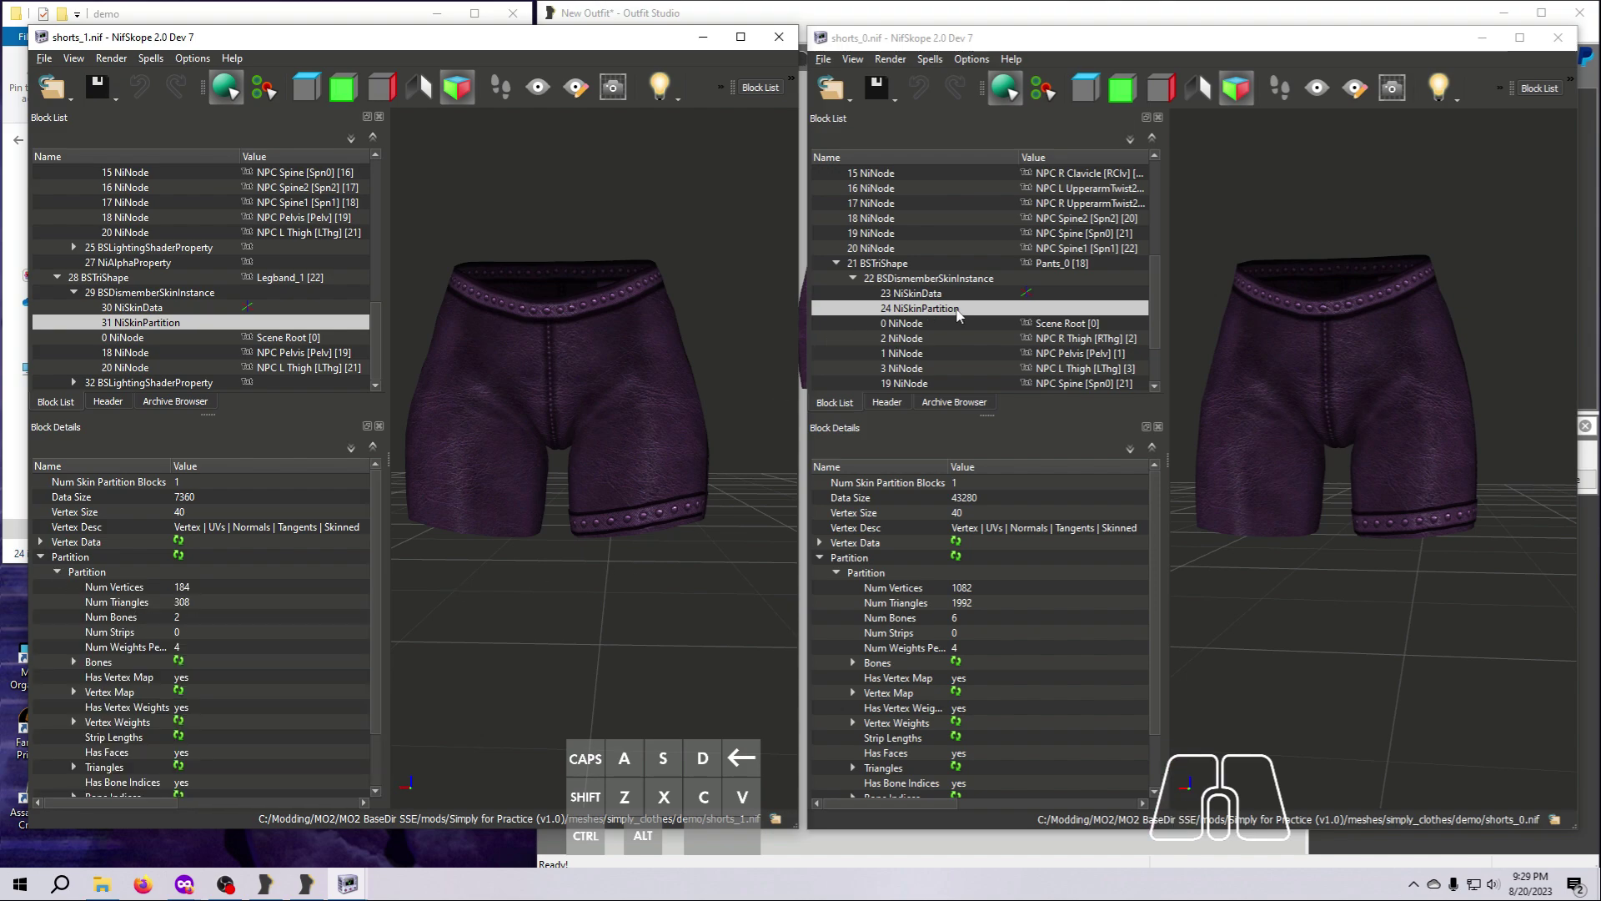
# Examine the vertex and triangle counts in the NiSkinPartition of Legband_0 in shorts_0.nif, comparing them with Legband_1.
pyautogui.scroll(-2, 954, 314)
pyautogui.click(837, 383)
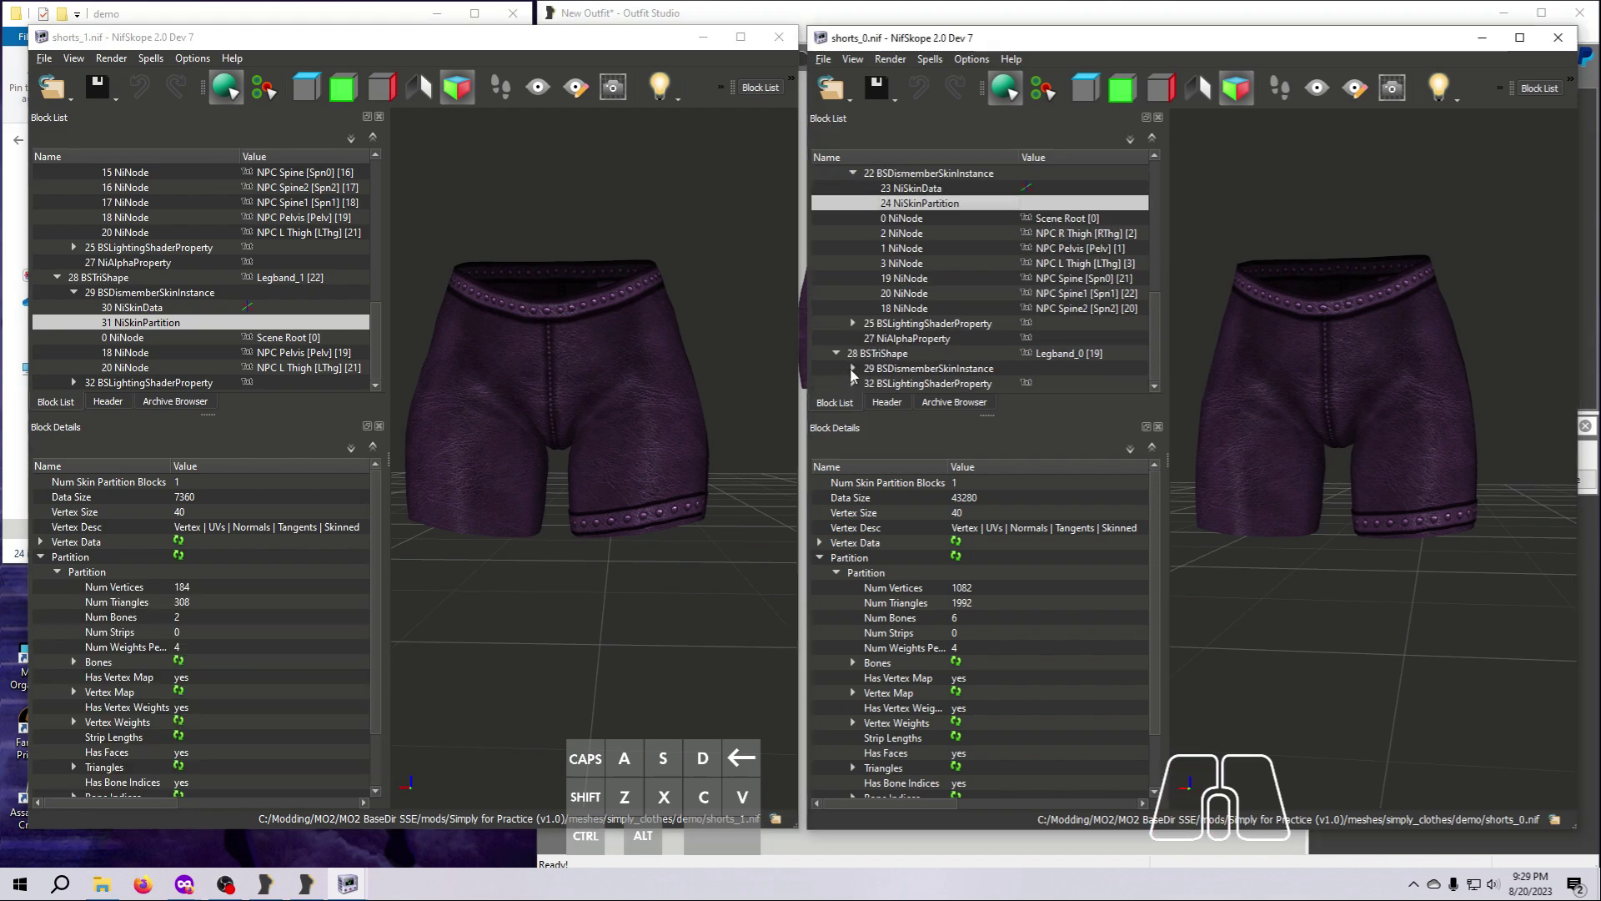
pyautogui.click(853, 368)
pyautogui.click(917, 324)
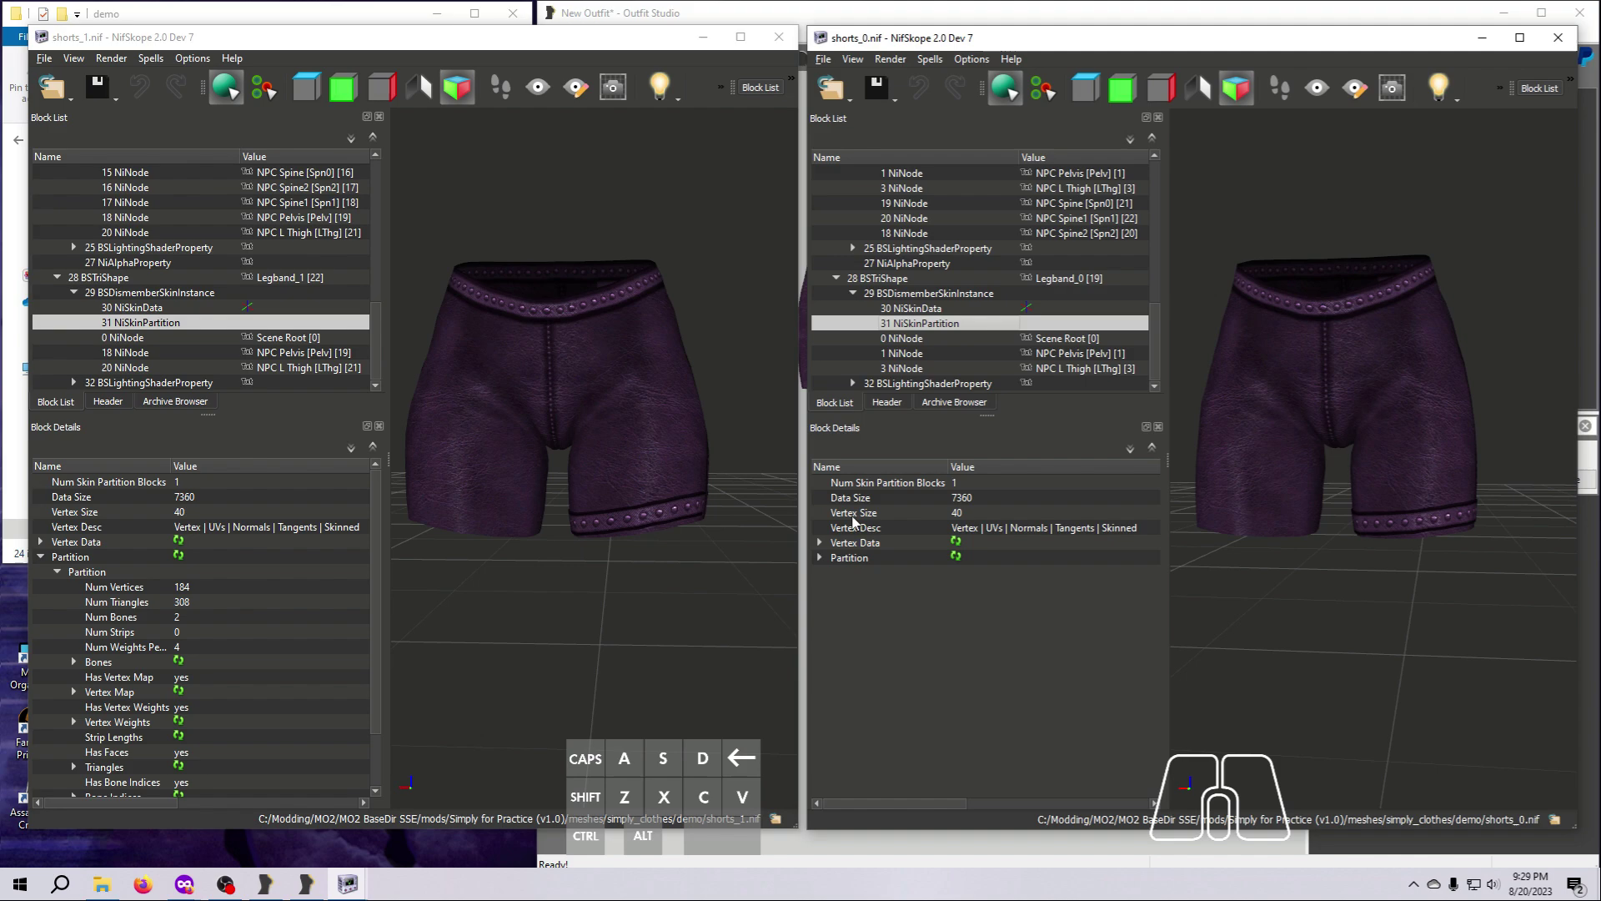
pyautogui.click(821, 557)
pyautogui.click(838, 570)
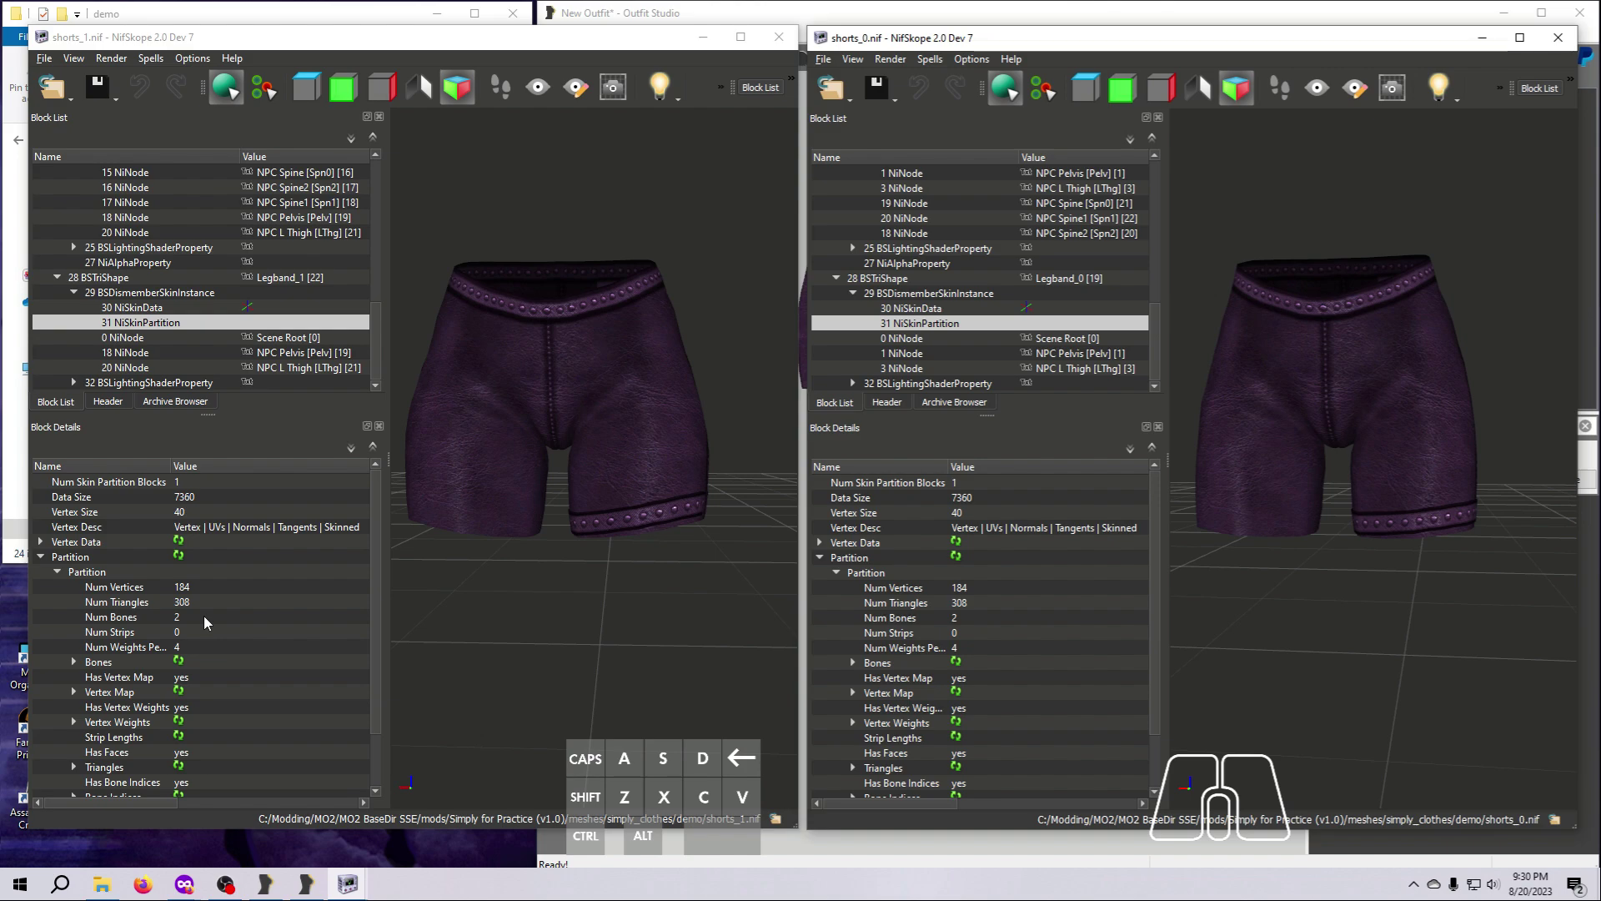
# Close both NifSkope windows and Outfit Studio, discarding the unsaved changes to New Outfit.
pyautogui.click(776, 39)
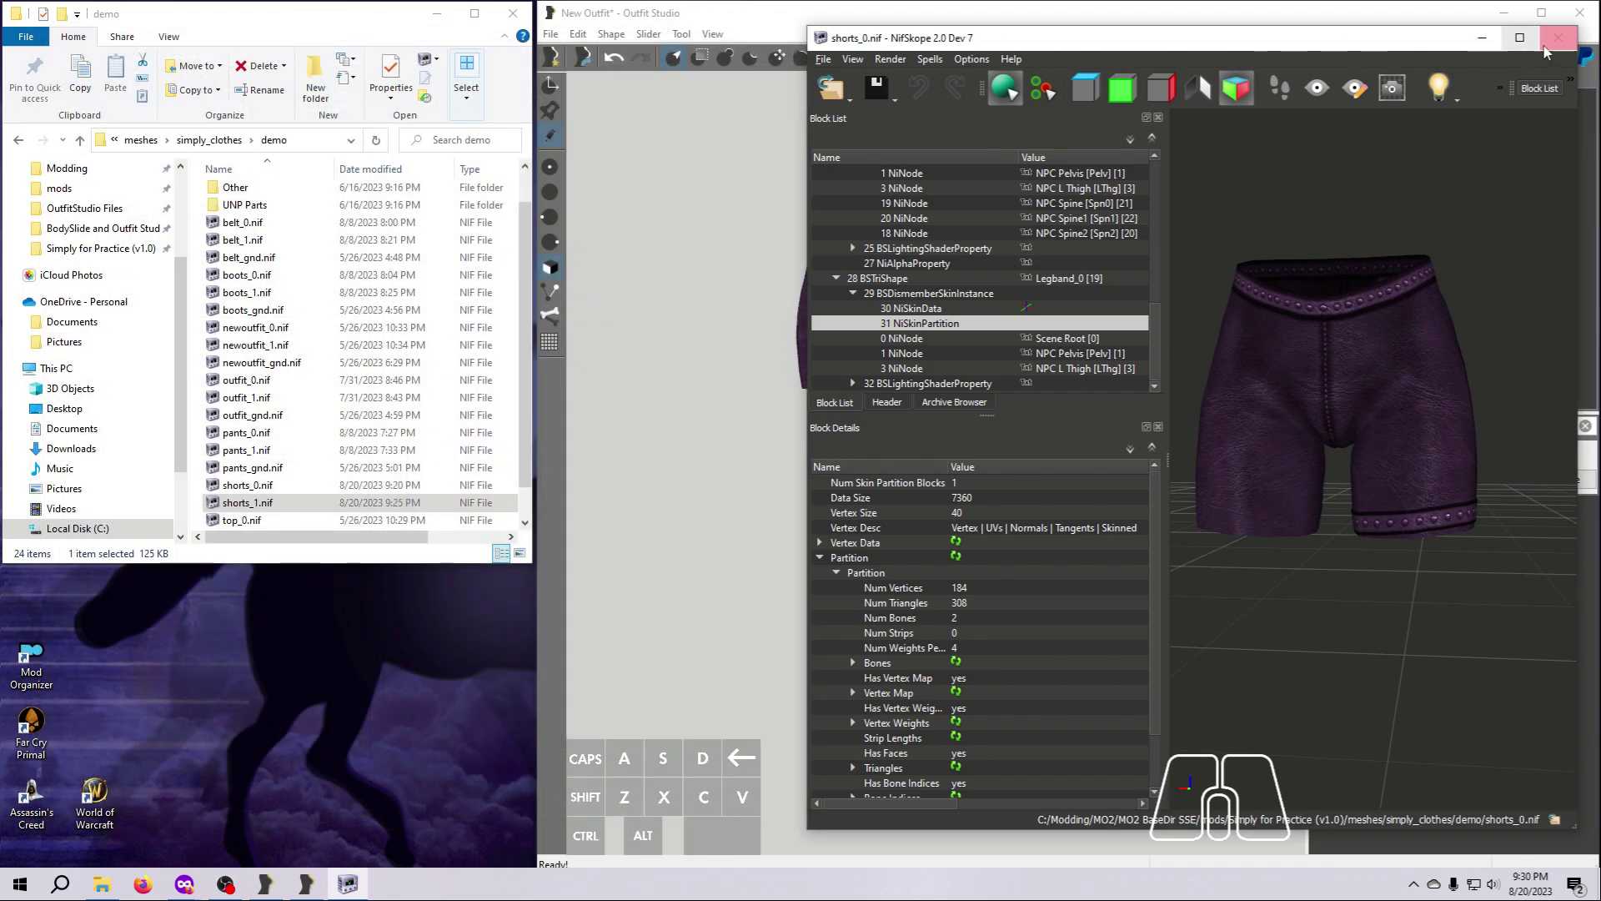
pyautogui.click(1557, 42)
pyautogui.click(1579, 13)
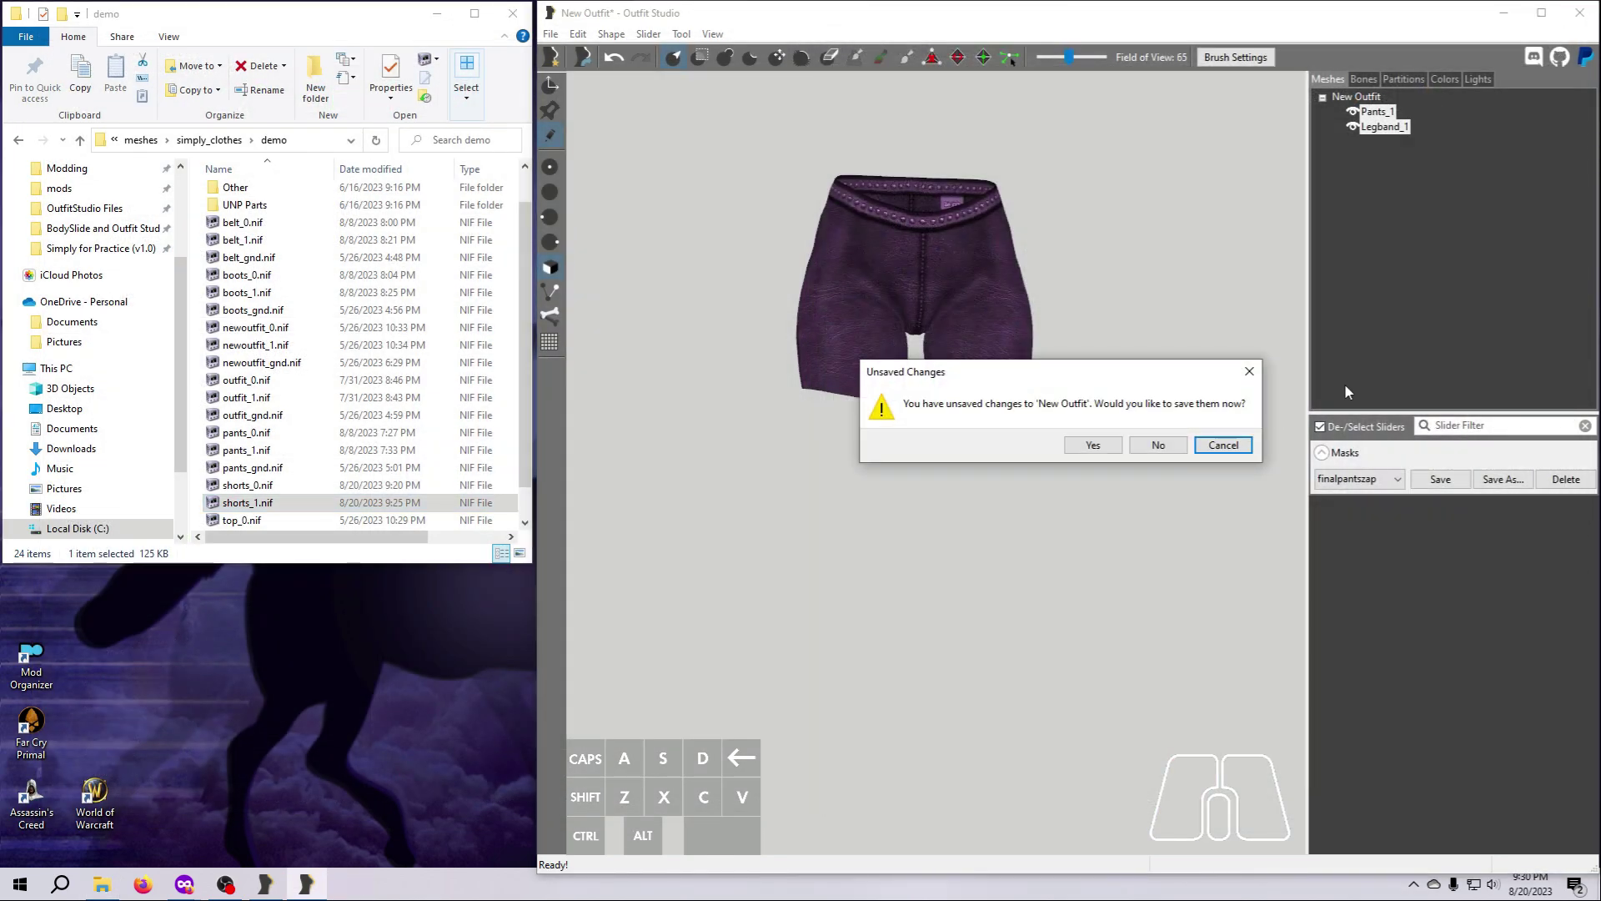
pyautogui.click(1159, 445)
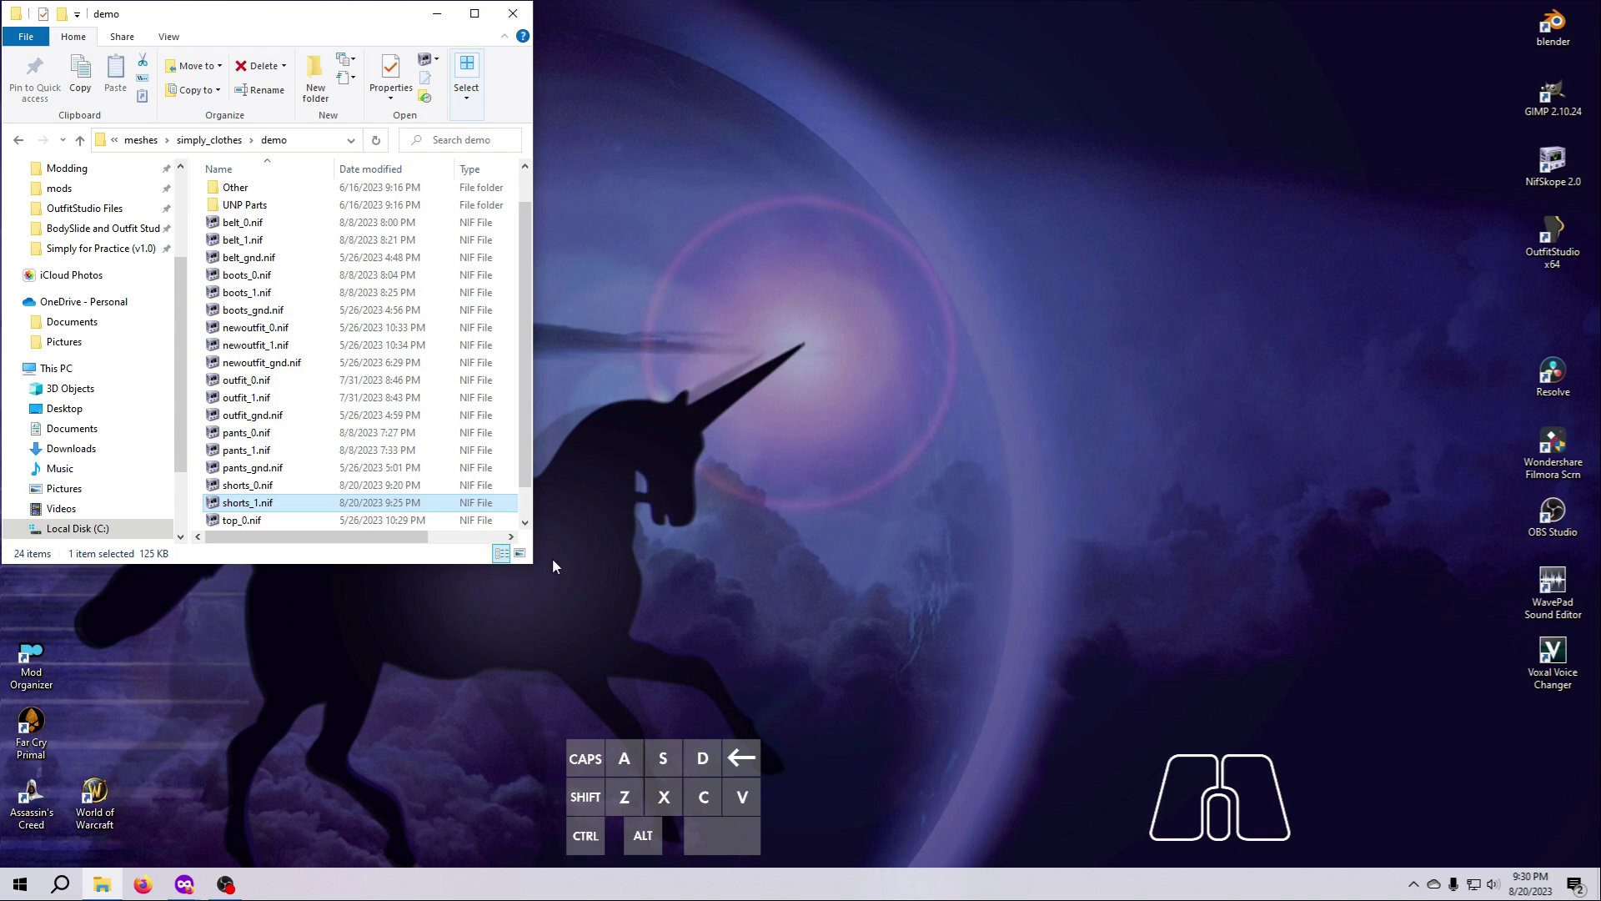
# Enlarge the demo folder window to show all its files and rename pants_0.nif as longpants_0.nif.
pyautogui.moveTo(534, 559); pyautogui.dragTo(744, 588)
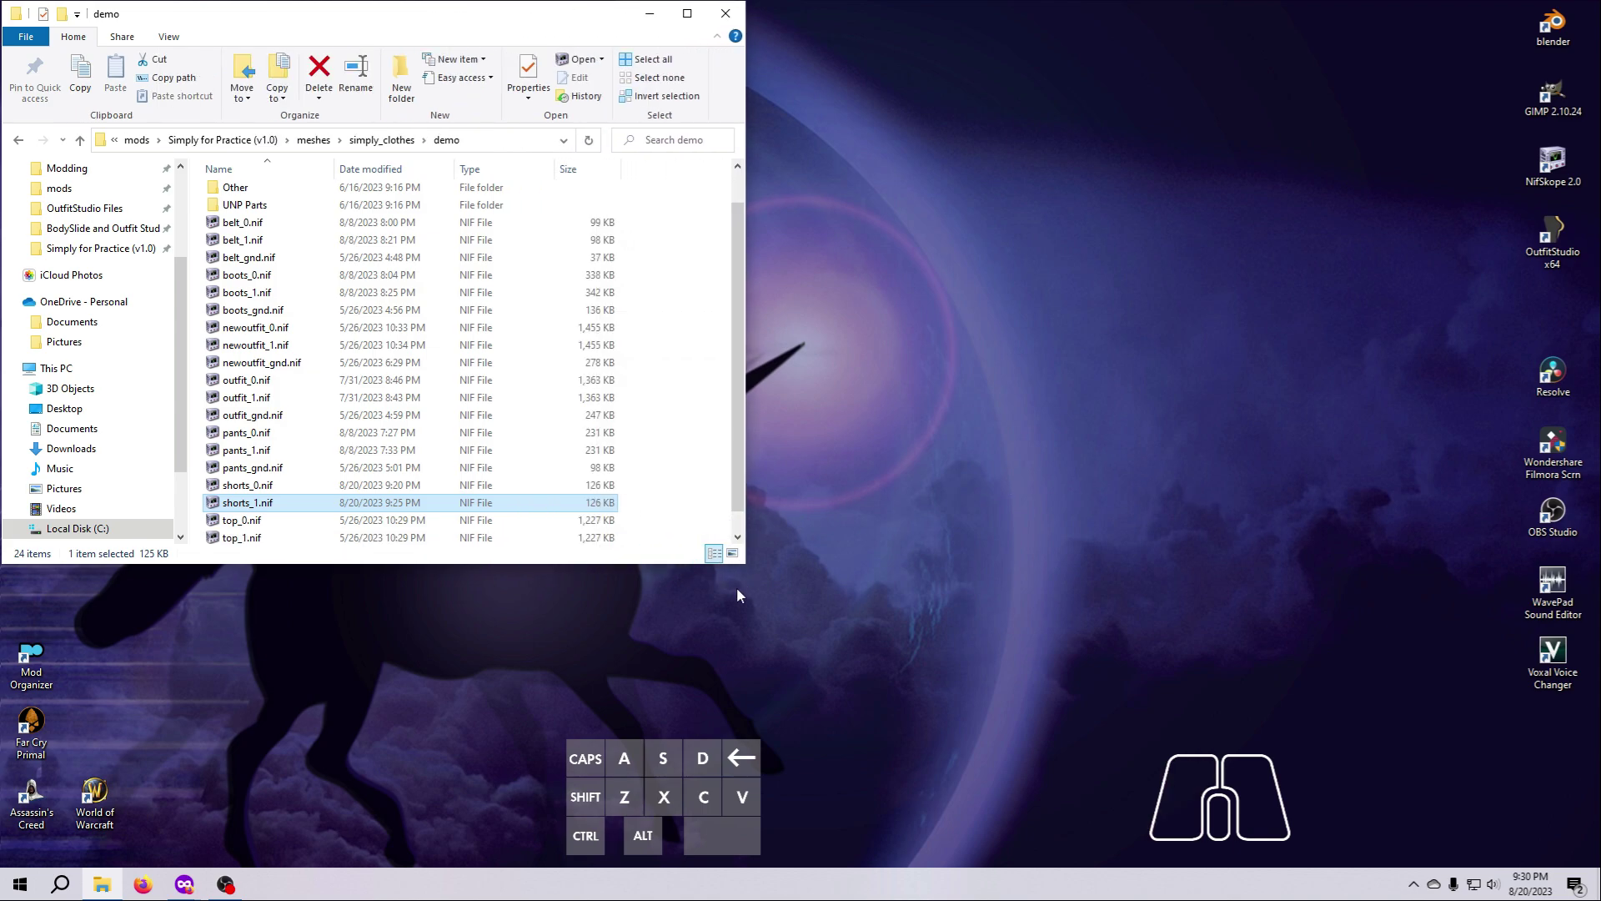
pyautogui.moveTo(632, 564); pyautogui.dragTo(632, 764)
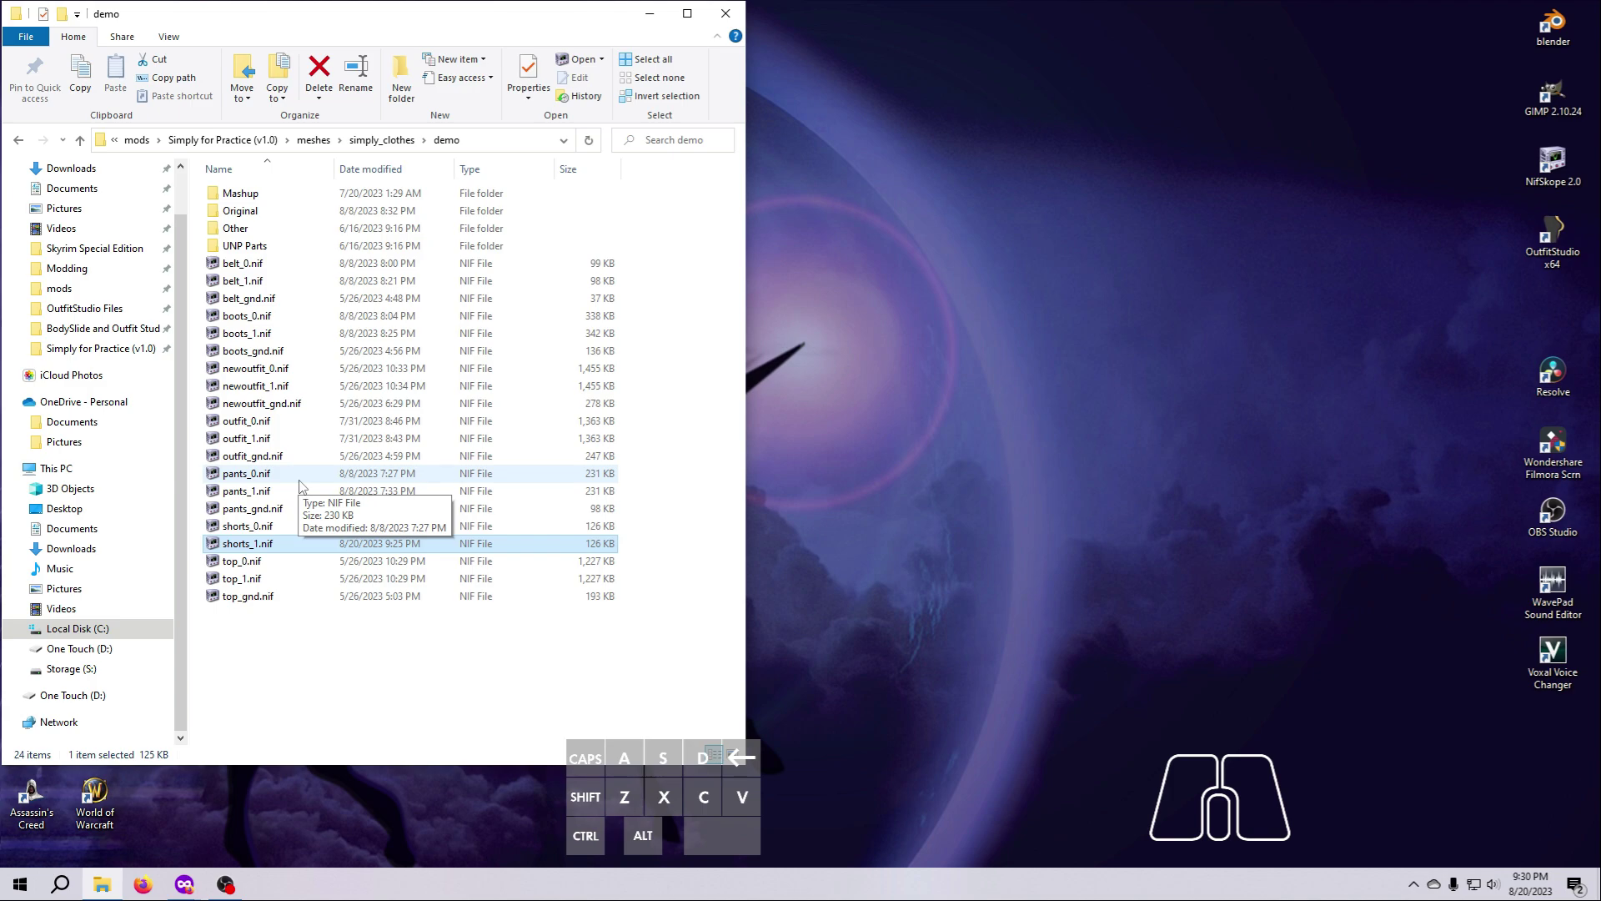
pyautogui.click(255, 477)
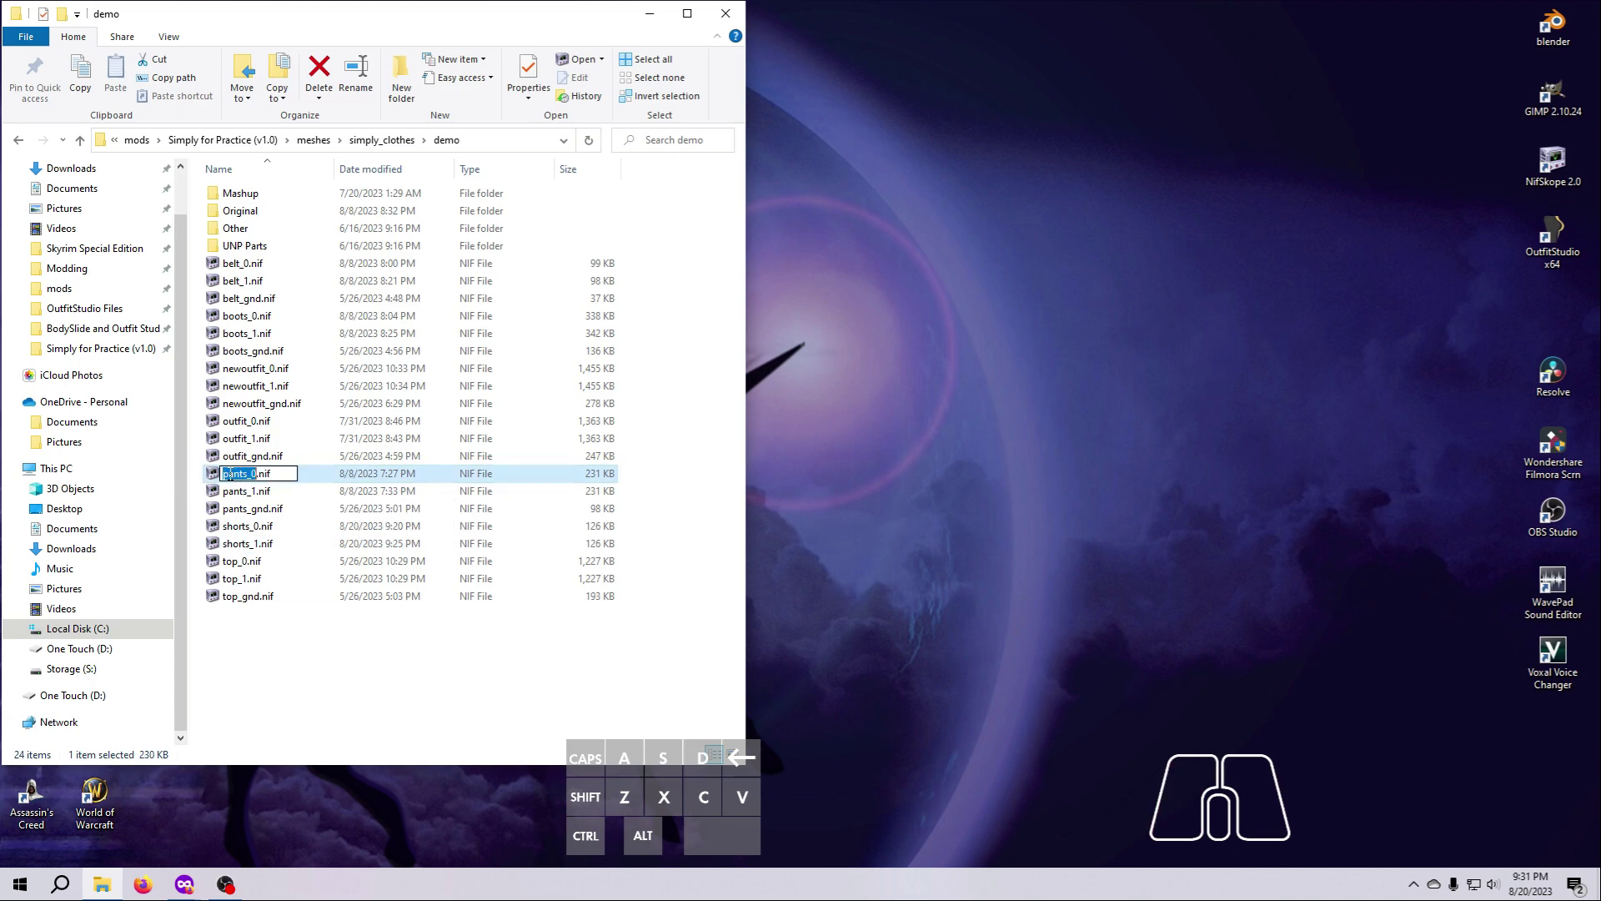
pyautogui.click(237, 483)
pyautogui.write('long')
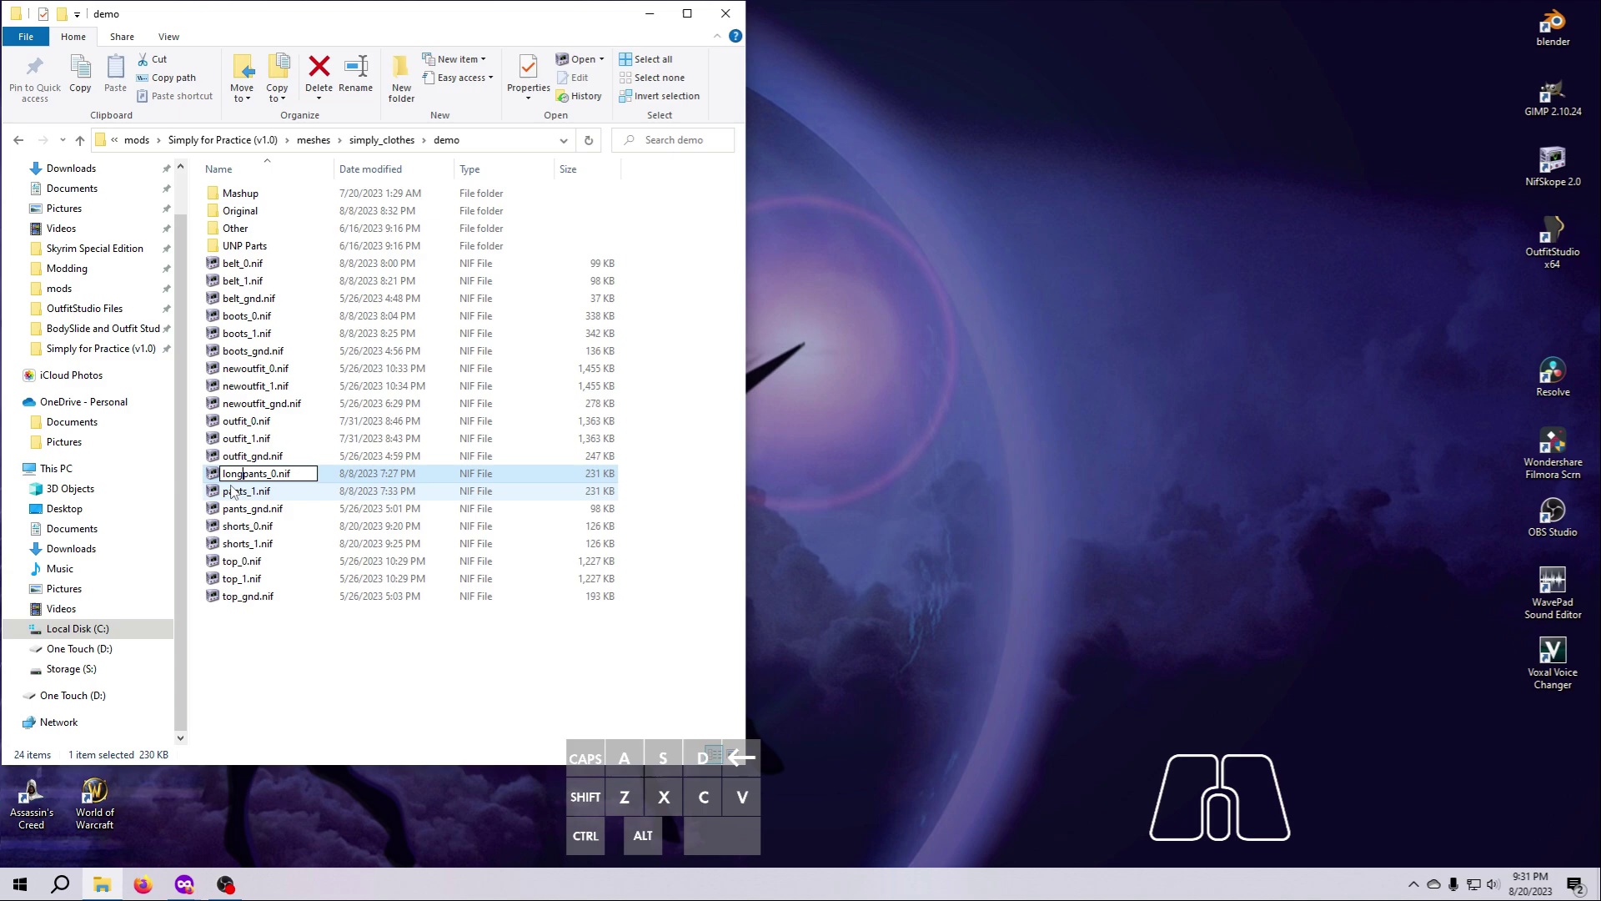
pyautogui.press('Return')
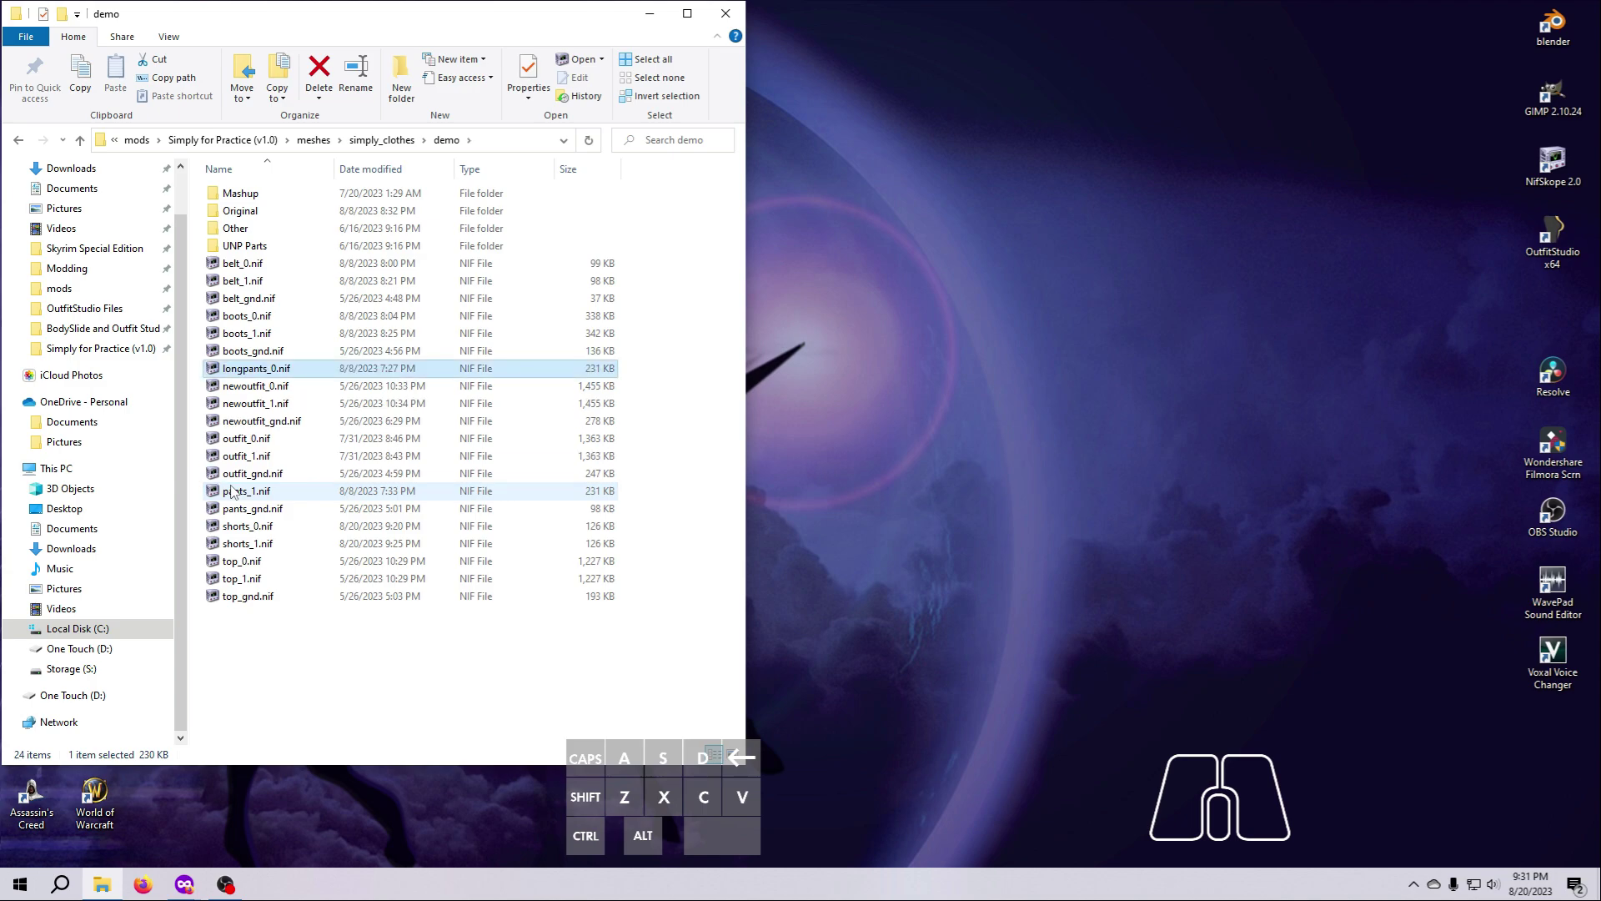
# Rename shorts_0.nif as pants_0.nif in the demo folder.
pyautogui.click(250, 526)
pyautogui.click(254, 526)
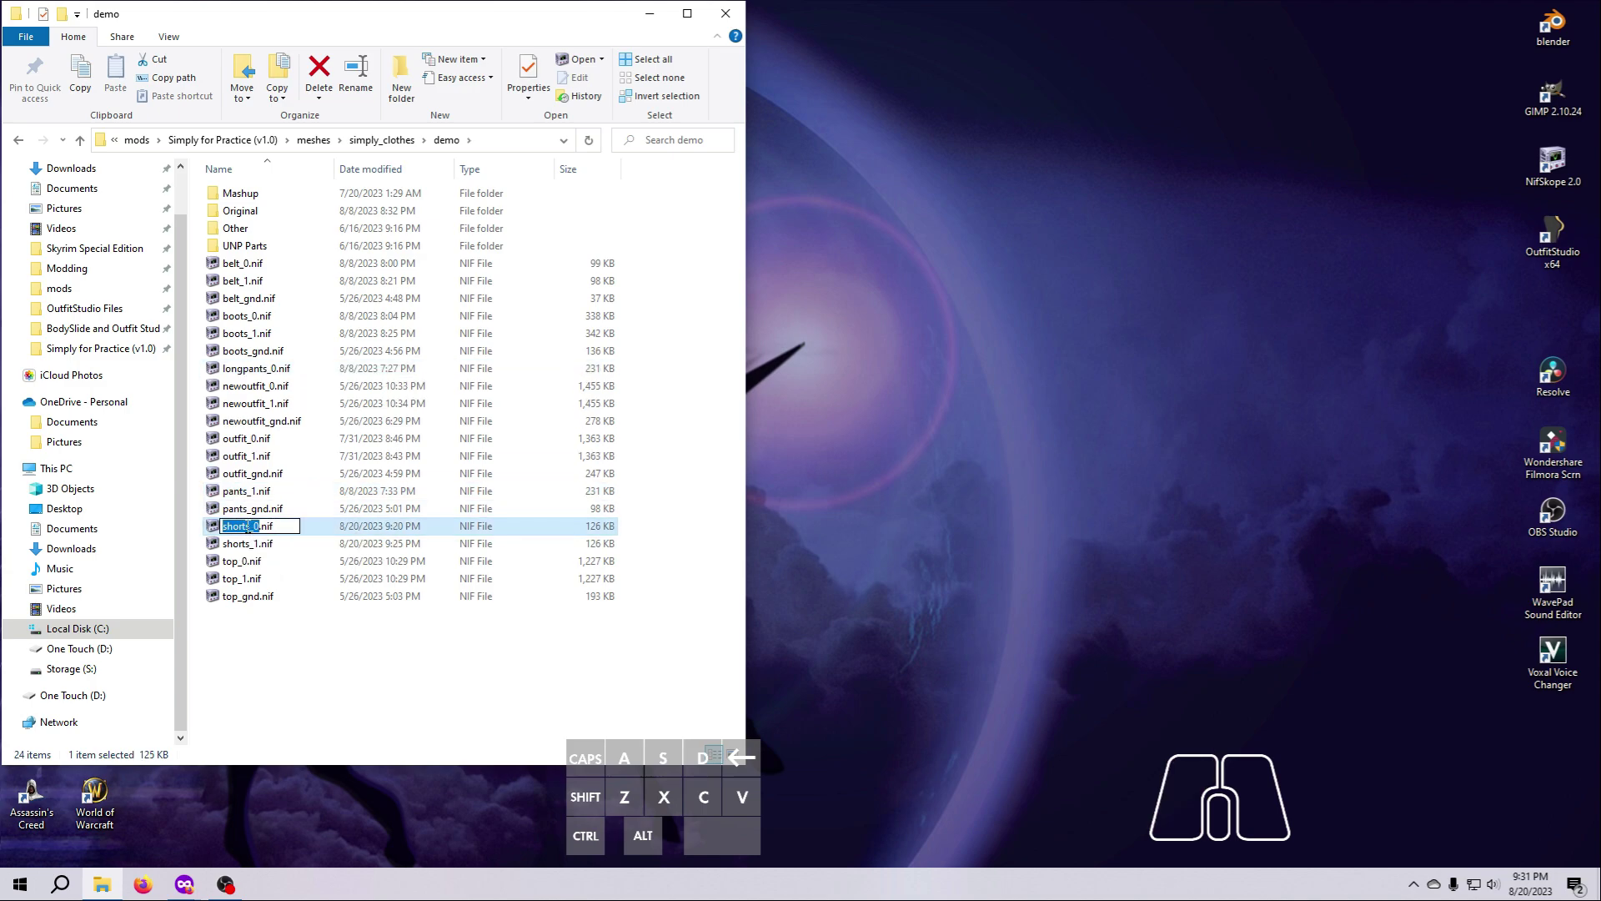
pyautogui.moveTo(250, 526); pyautogui.dragTo(202, 535)
pyautogui.write('pants')
pyautogui.press('Return')
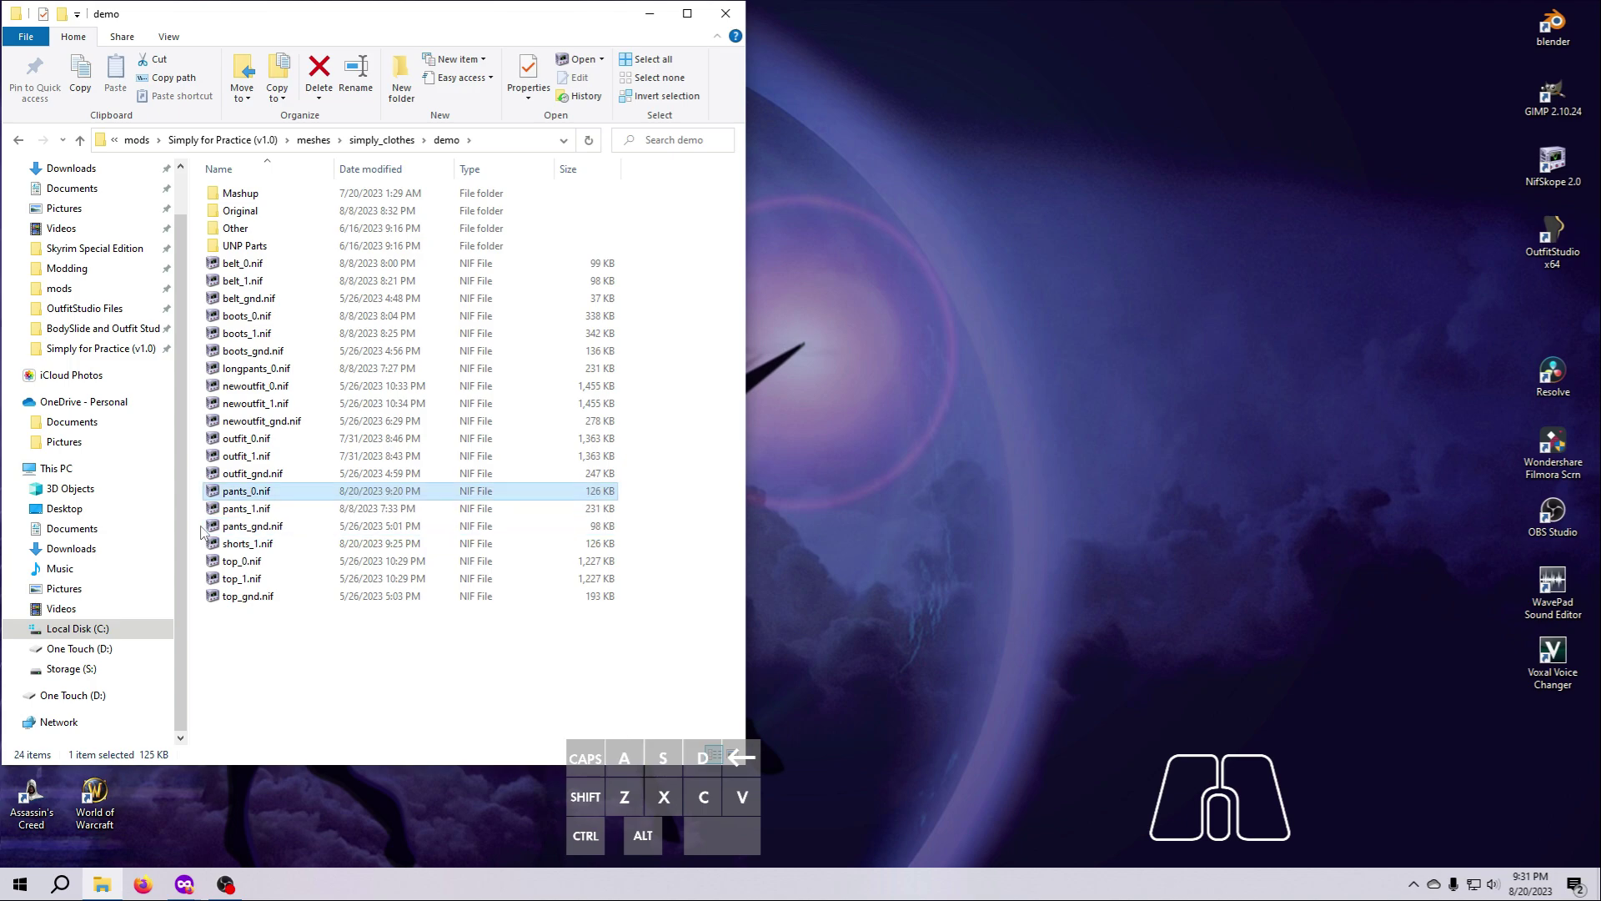
# Rename the original pants_1.nif as longpants_1.nif in the demo folder.
pyautogui.click(239, 513)
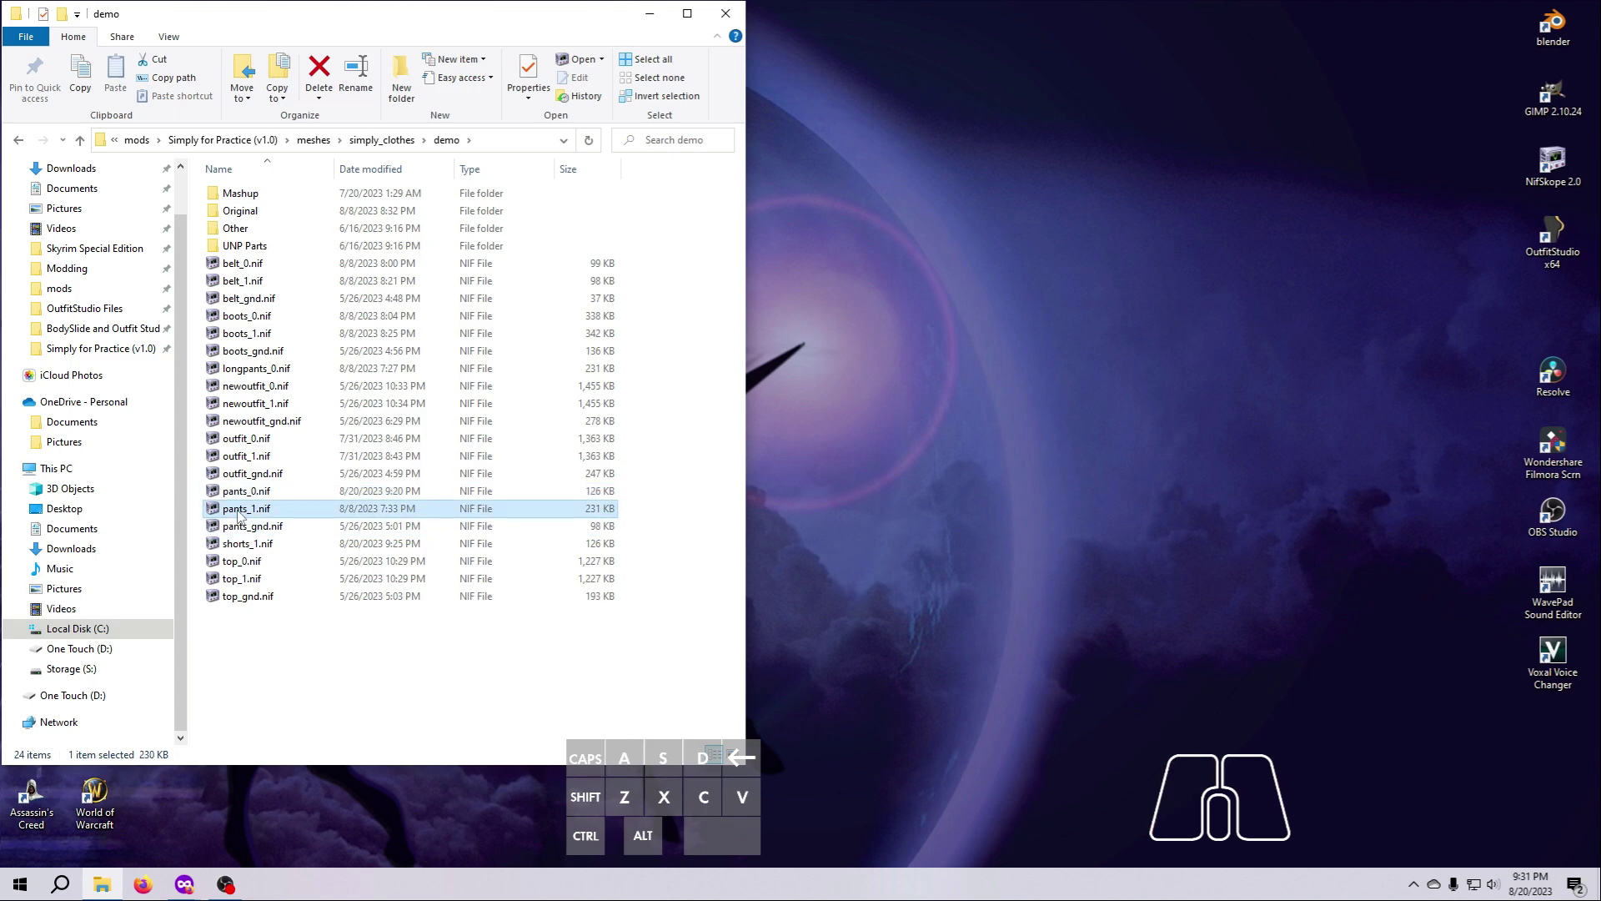
pyautogui.click(228, 511)
pyautogui.click(225, 511)
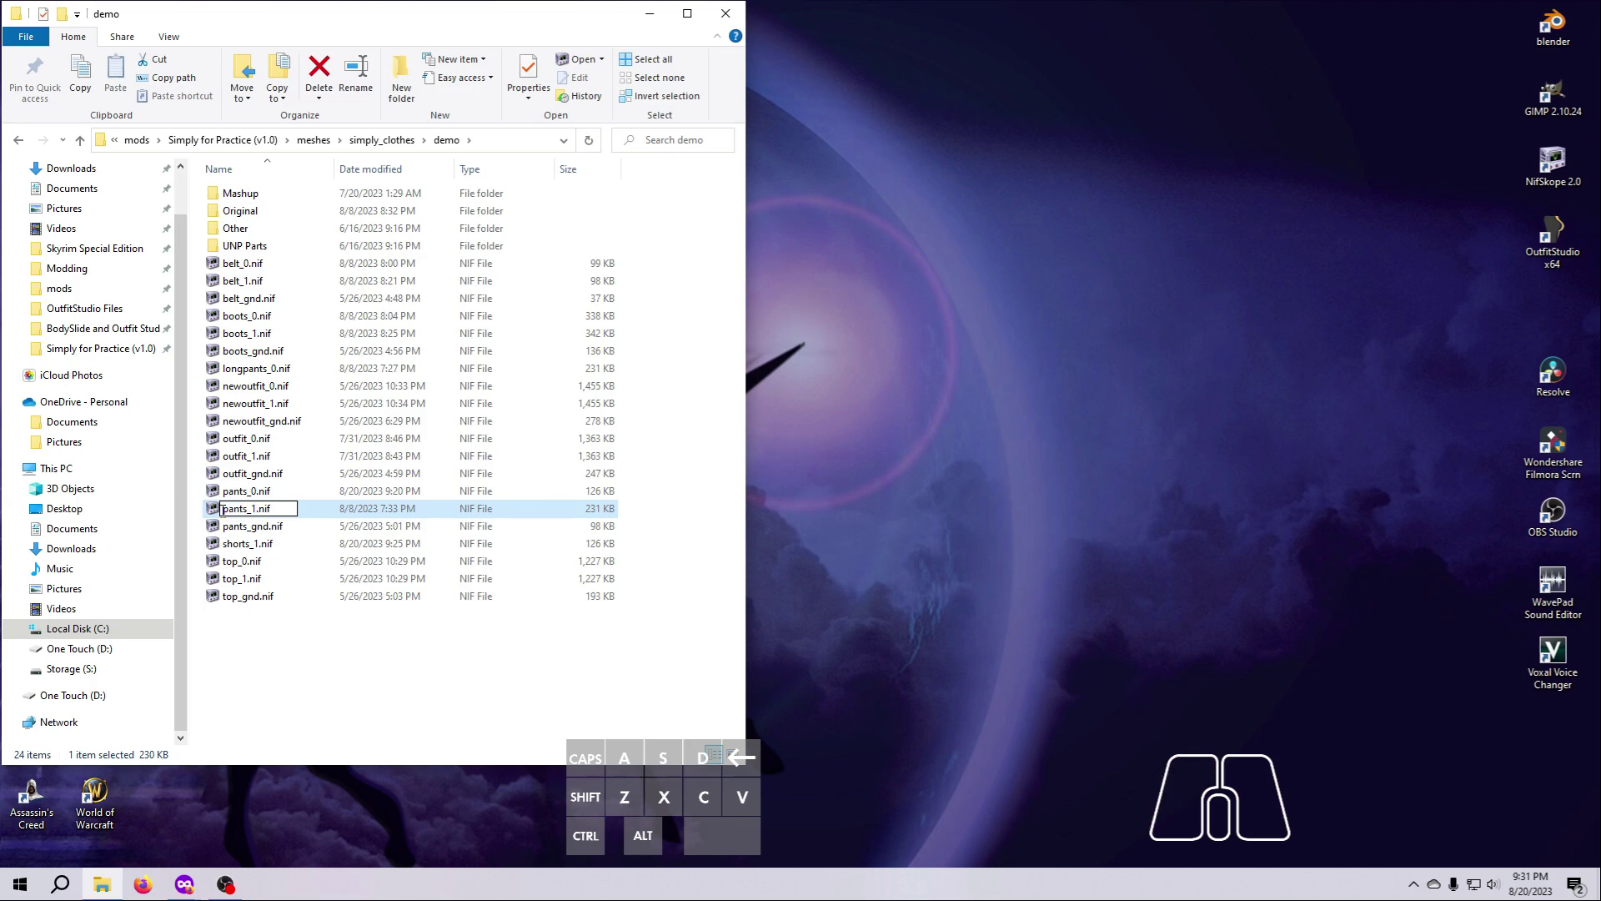
pyautogui.write('long')
pyautogui.press('Return')
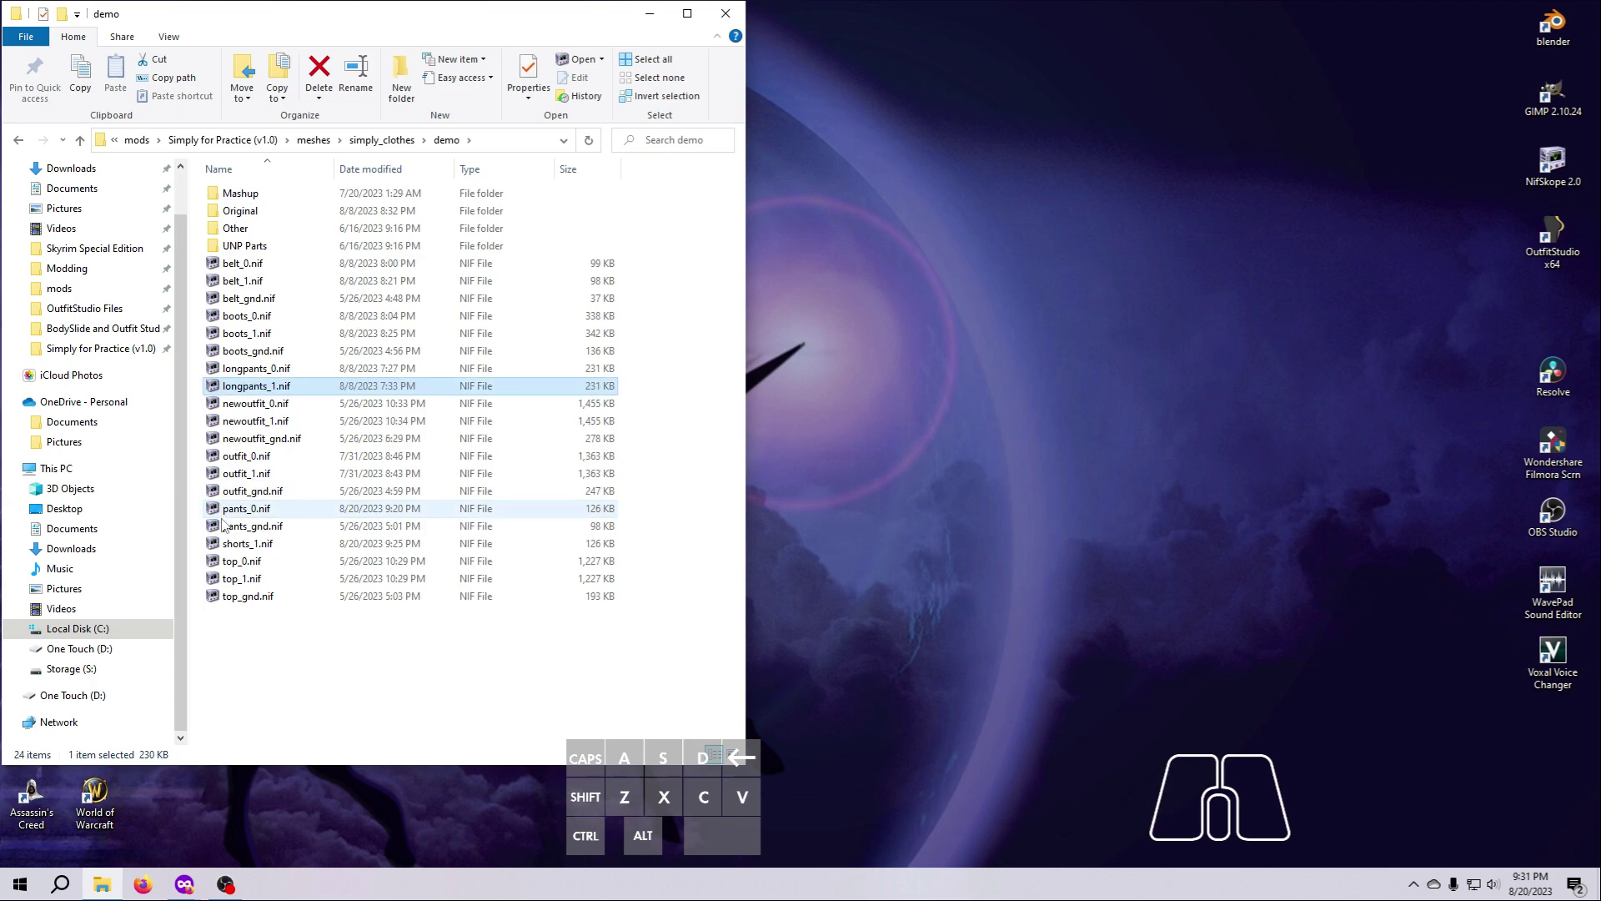
# Rename shorts_1.nif as pants_1.nif in the demo folder.
pyautogui.click(238, 546)
pyautogui.click(239, 546)
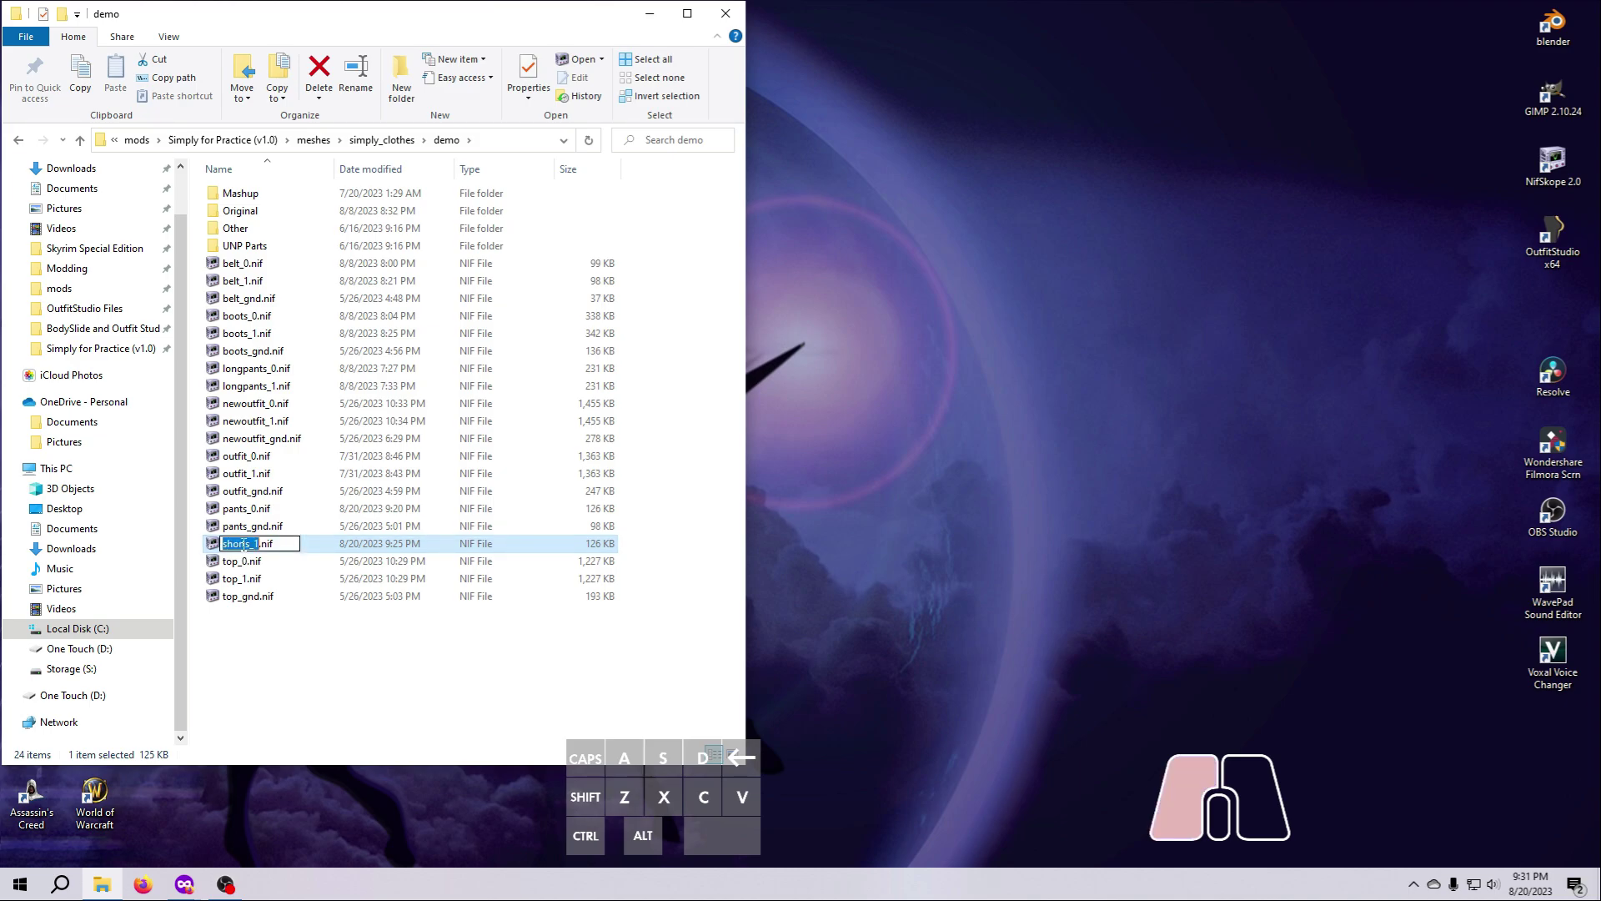
pyautogui.moveTo(243, 546); pyautogui.dragTo(203, 552)
pyautogui.write('pant')
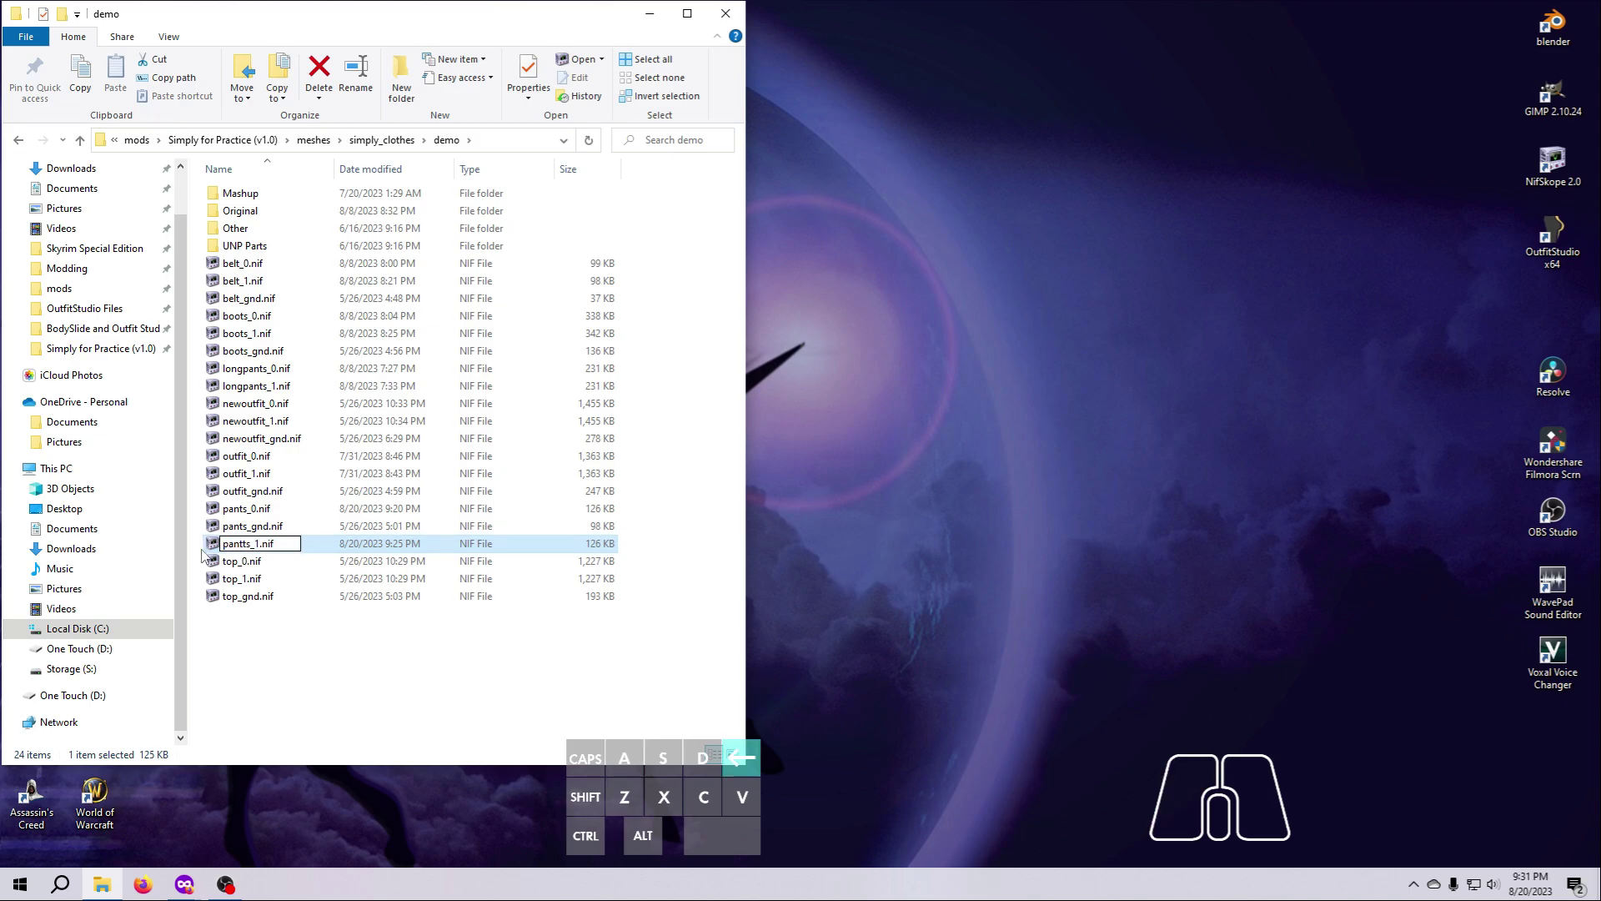
pyautogui.press('Return')
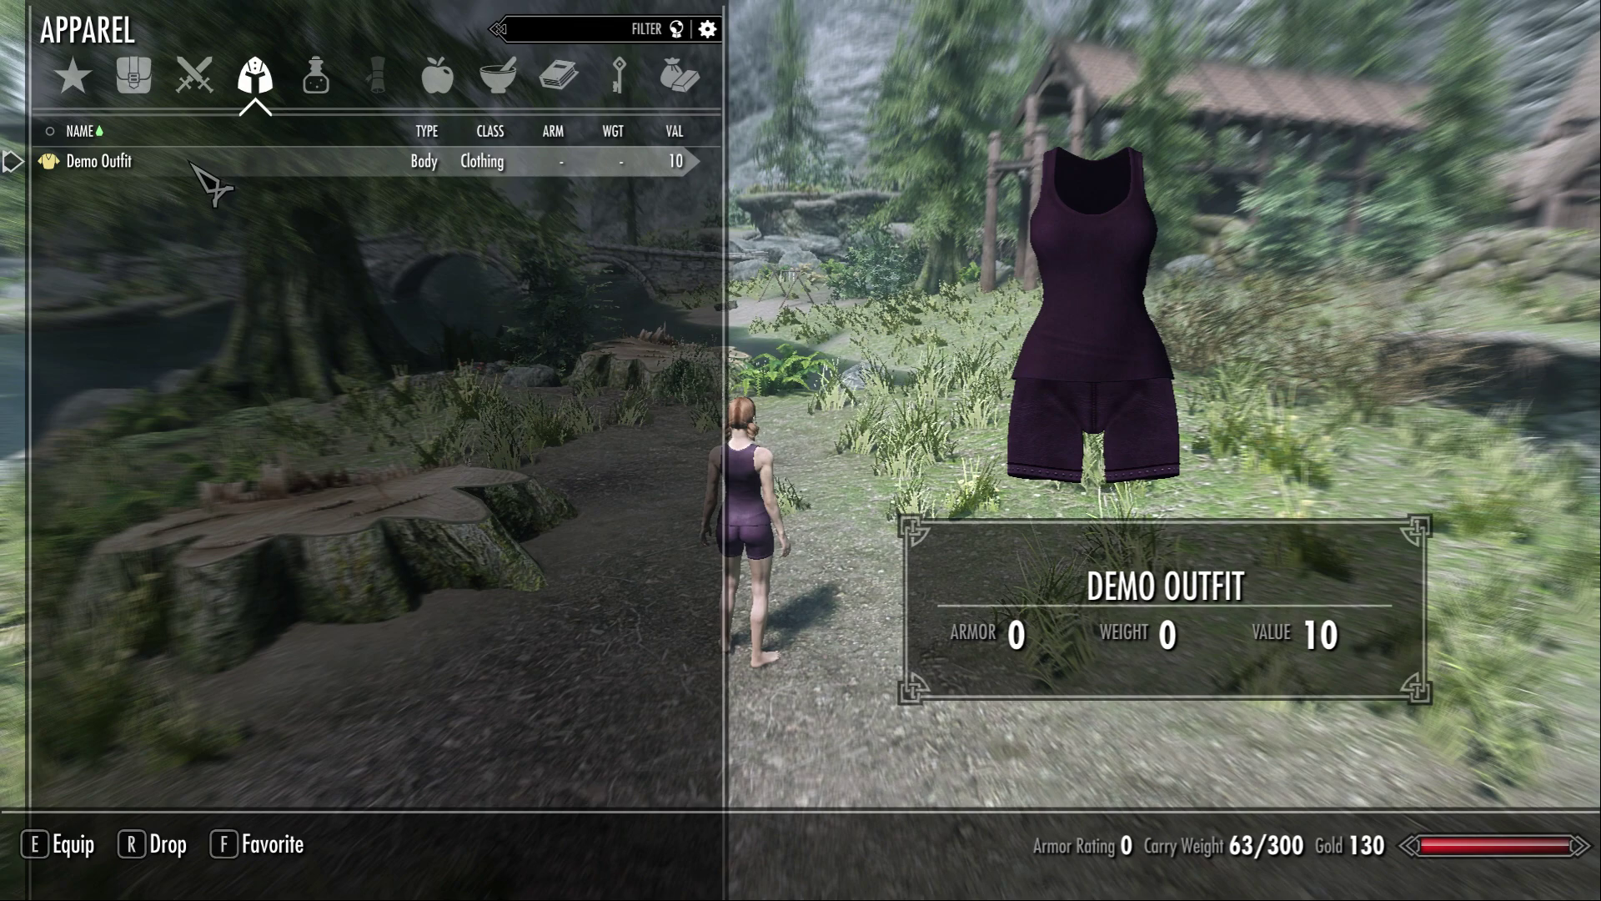
# In Skyrim, leave the inventory and look up the item ID of "demo pants" with the console's help command.
pyautogui.press('Tab')
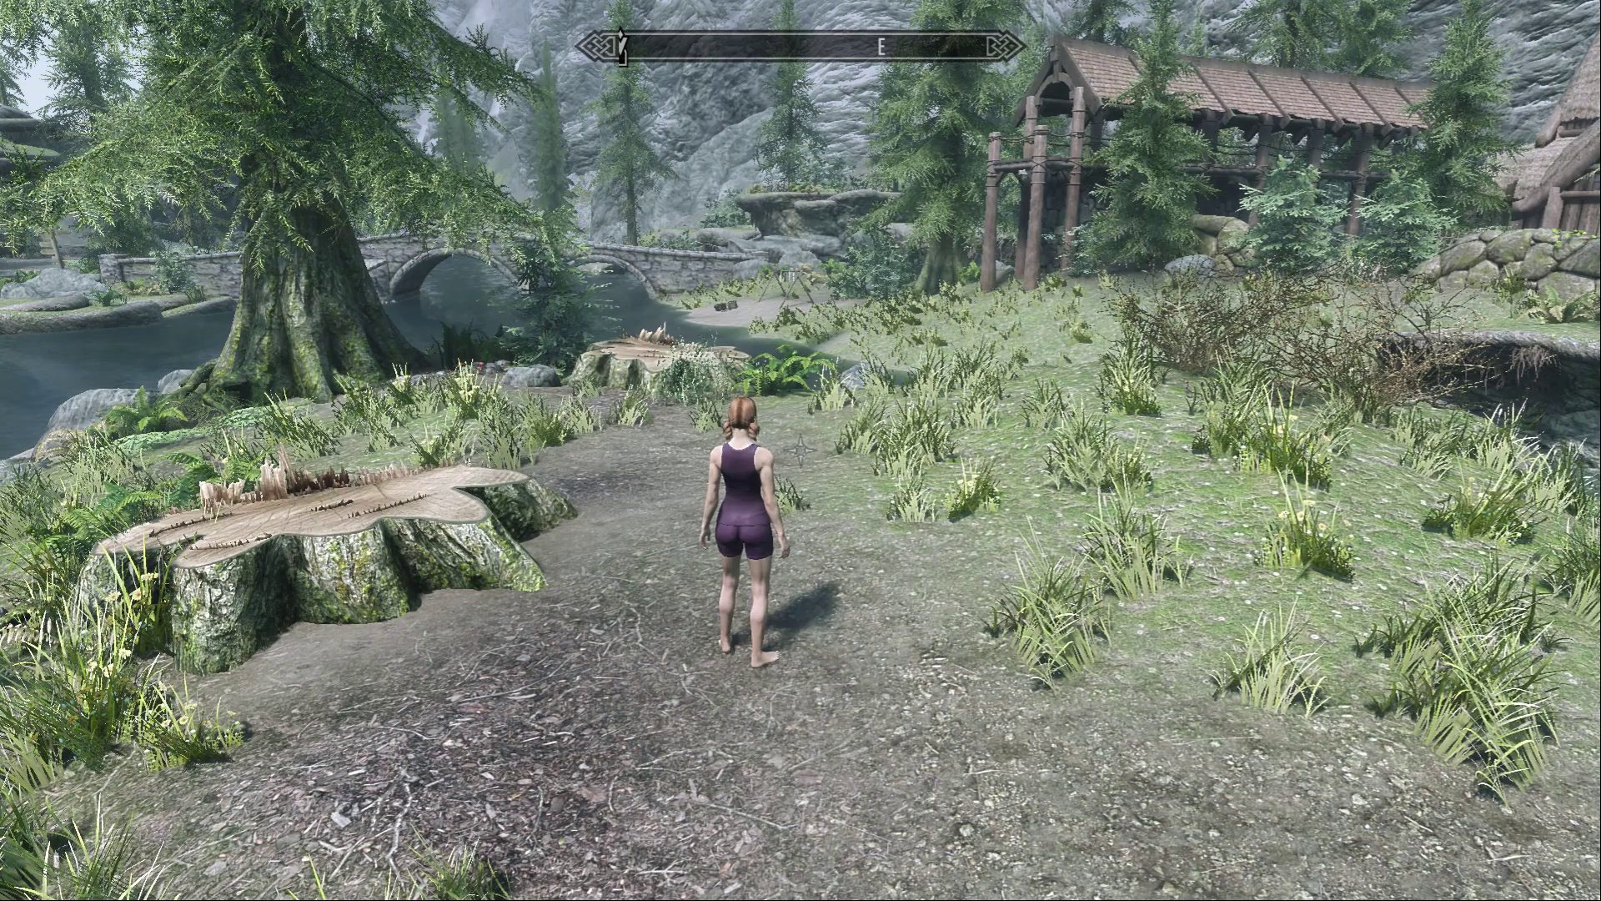
pyautogui.press('`')
pyautogui.write('help "de')
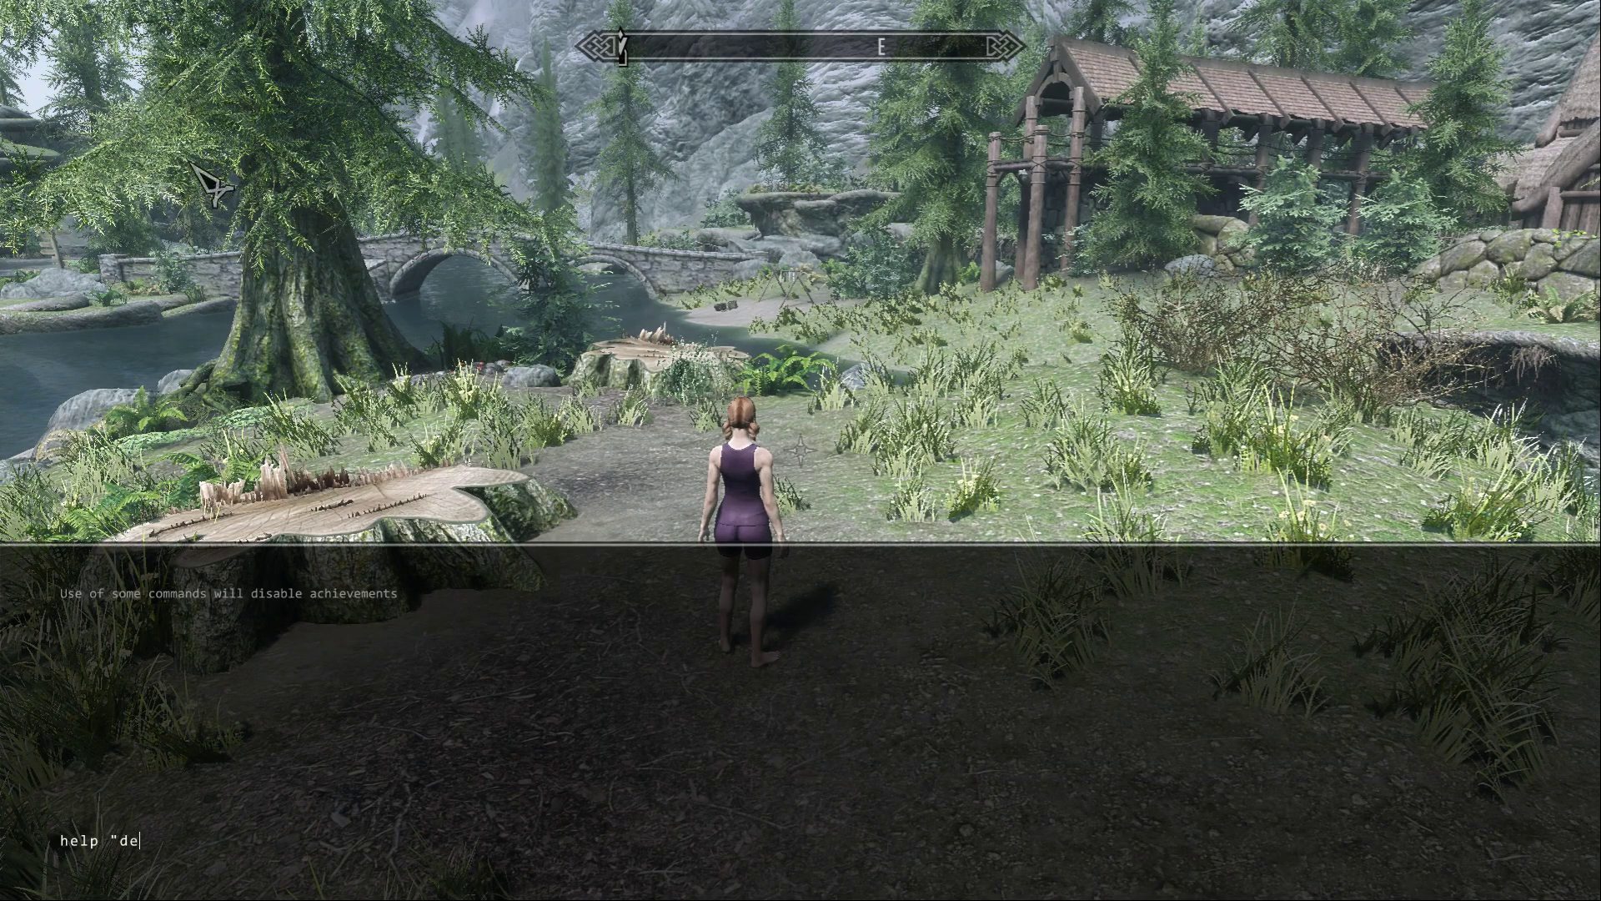
pyautogui.write('mo points"')
pyautogui.press('Return')
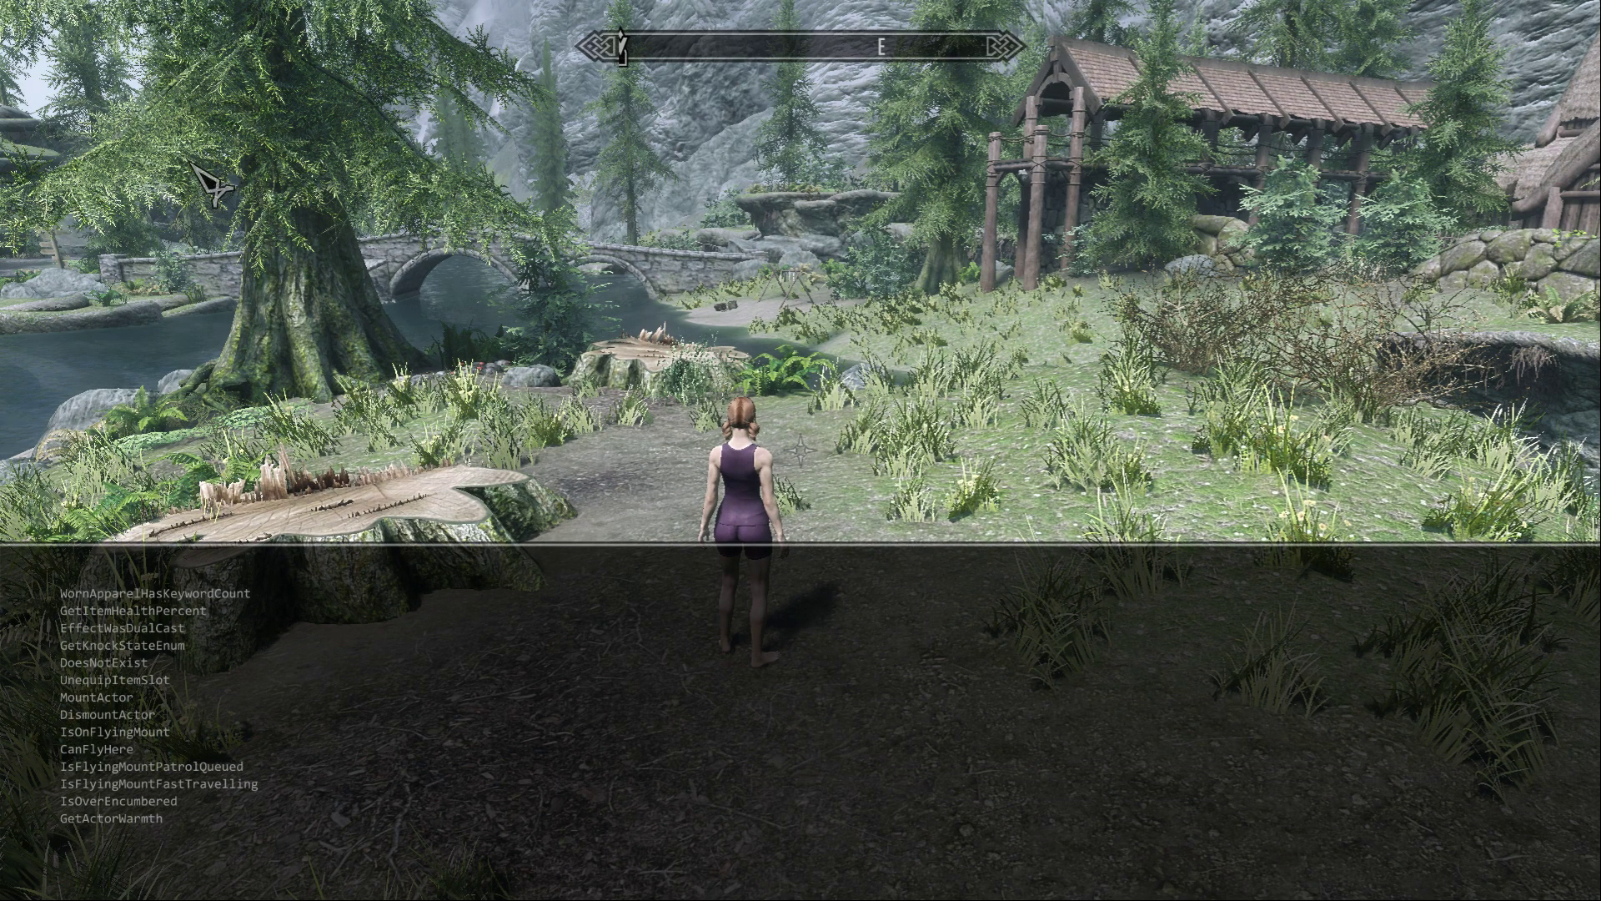
pyautogui.write('help "demo pants"')
pyautogui.press('Return')
# Add one Demo Pants to the player with the console command player.additem 3b00080d 1.
pyautogui.write('player.')
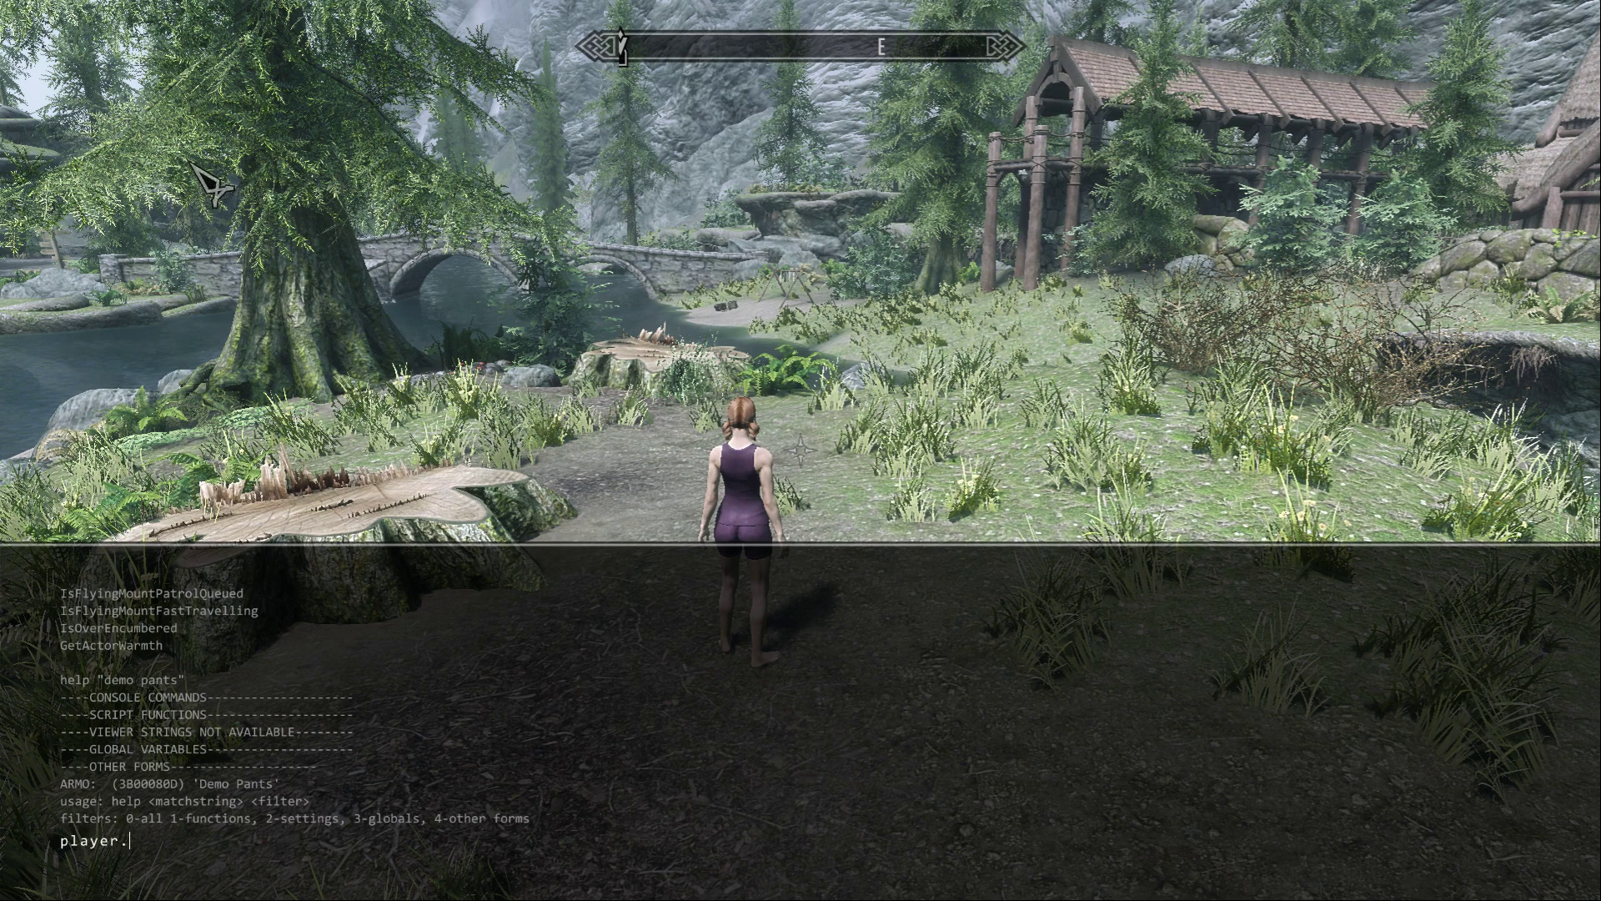
pyautogui.write('additem 3b00080d 1')
pyautogui.press('Return')
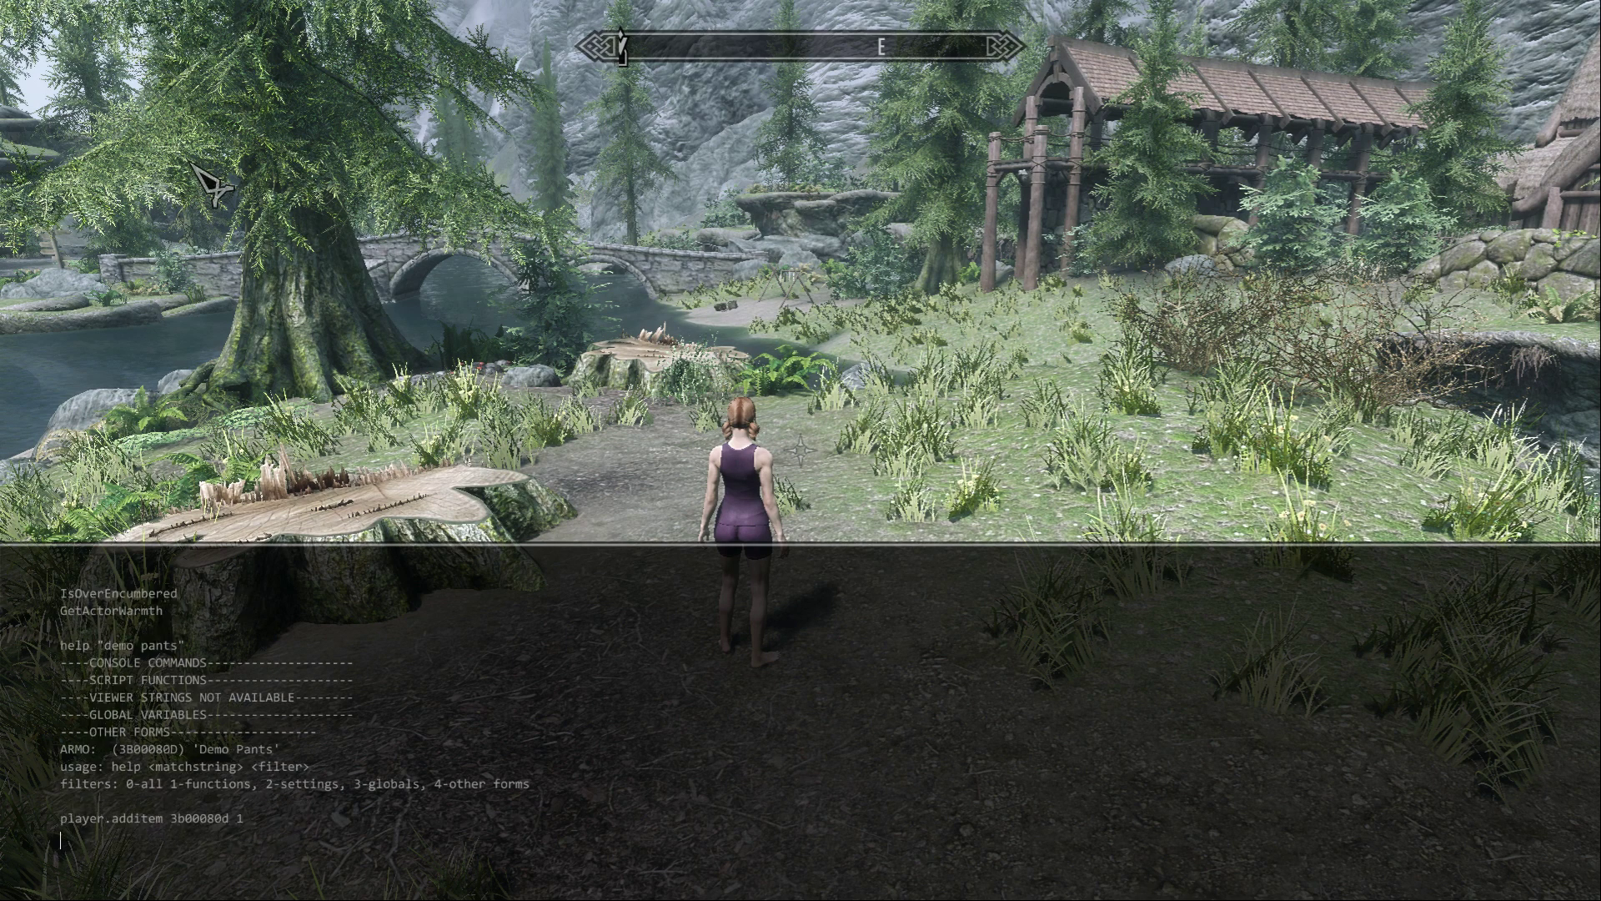
# Look up "demo top" in the console and give the player one with player.additem 3b00080e 1.
pyautogui.write('help "')
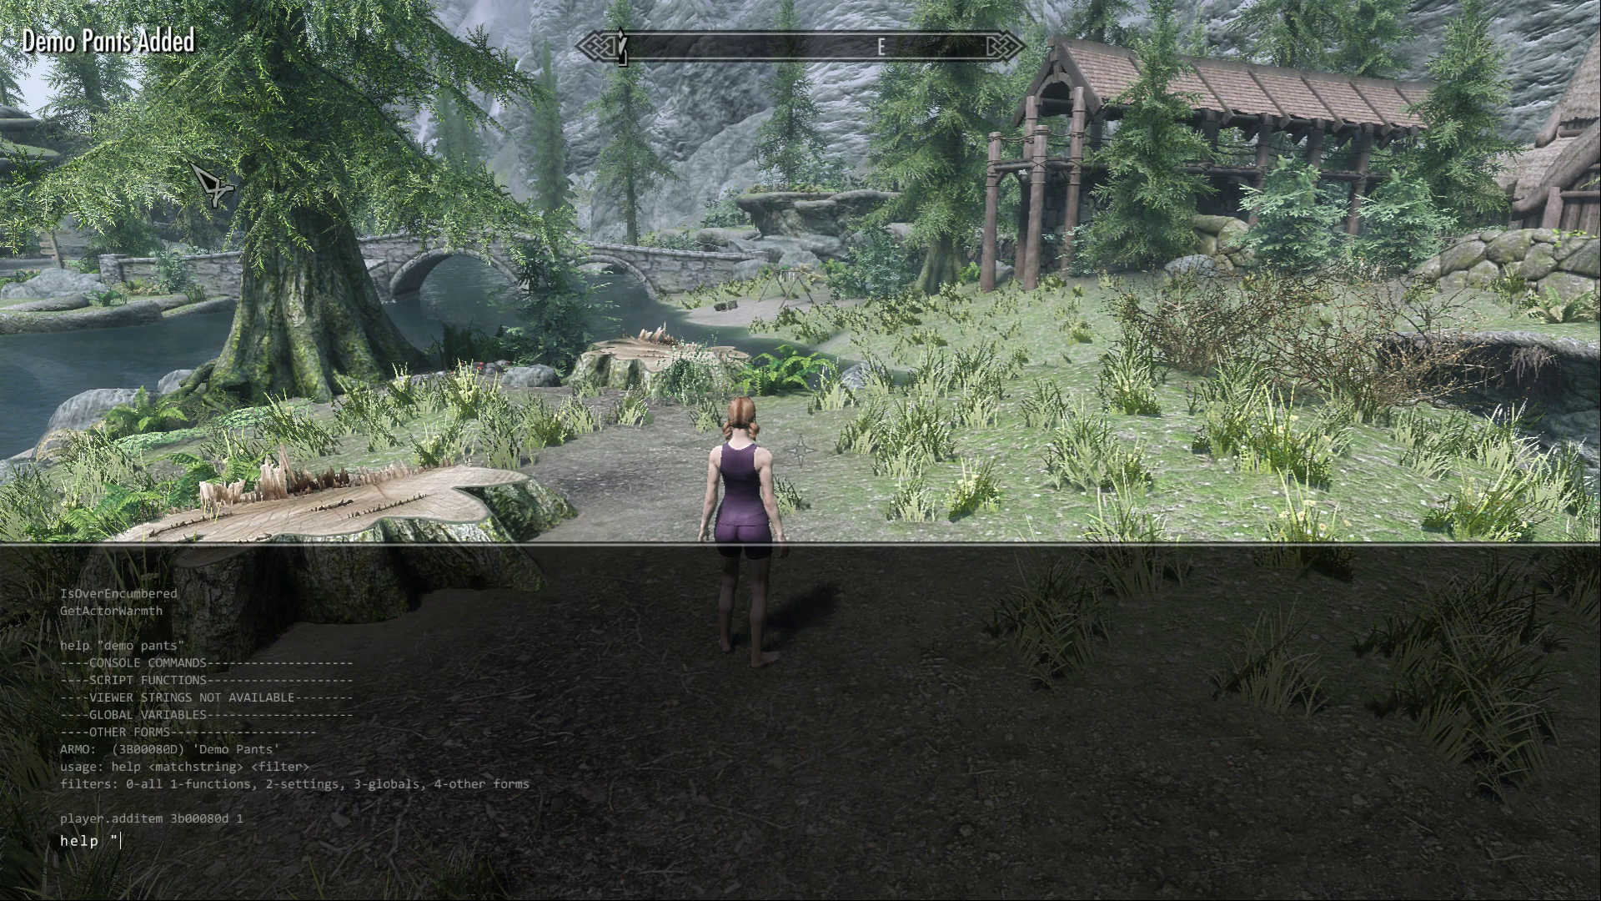
pyautogui.write('demo top"')
pyautogui.press('Return')
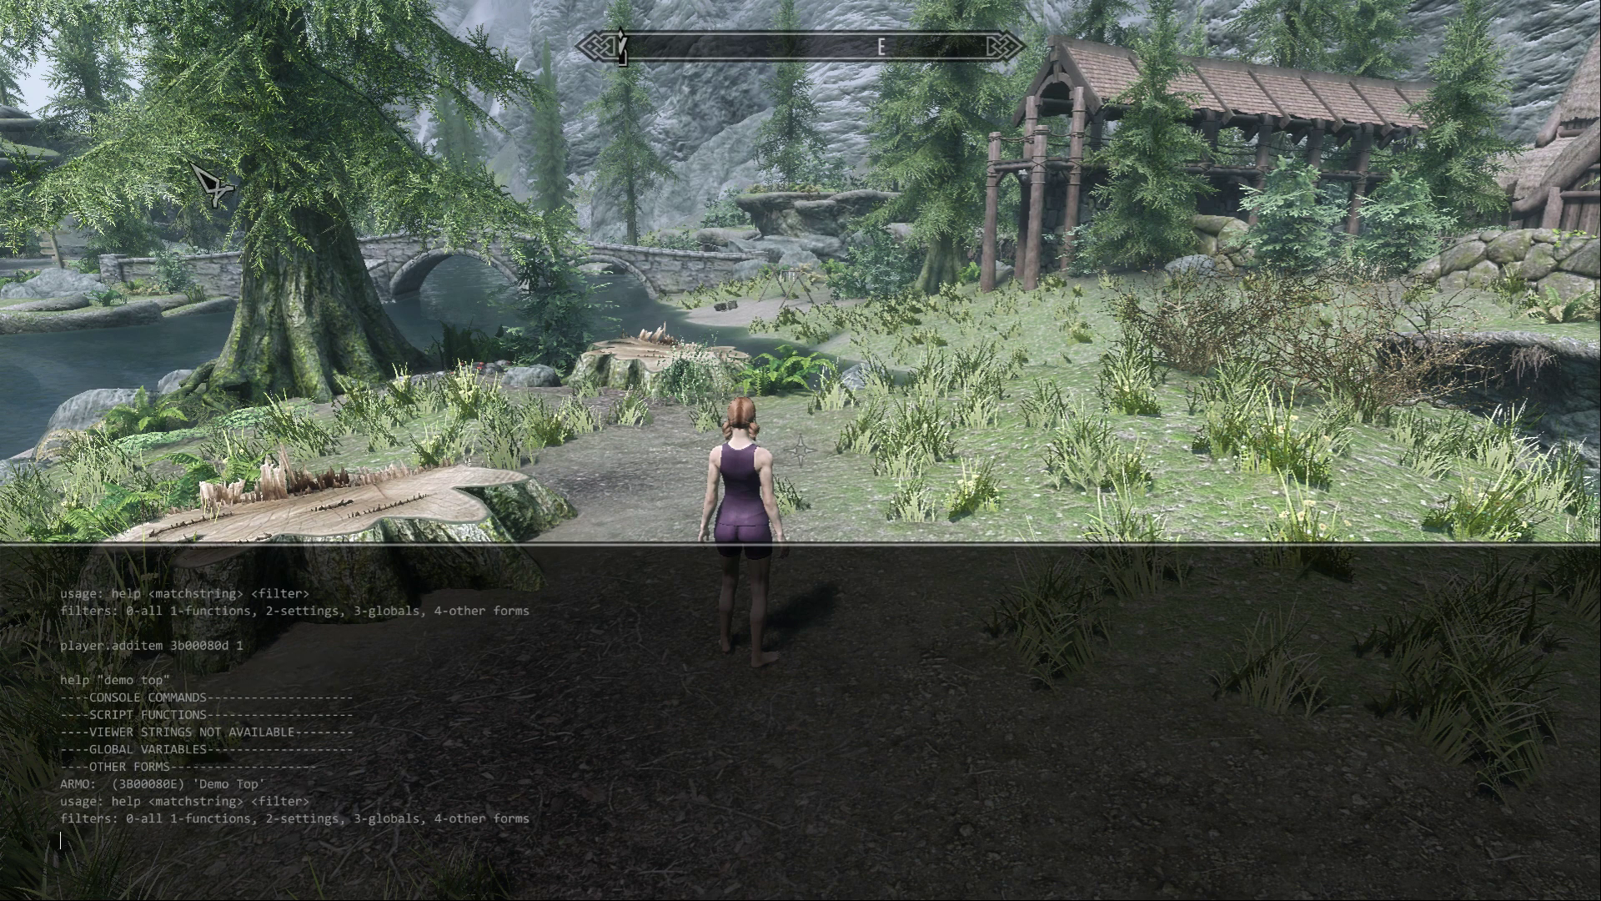
pyautogui.write('player.additem 3b00080e 1')
pyautogui.press('Return')
pyautogui.press('`')
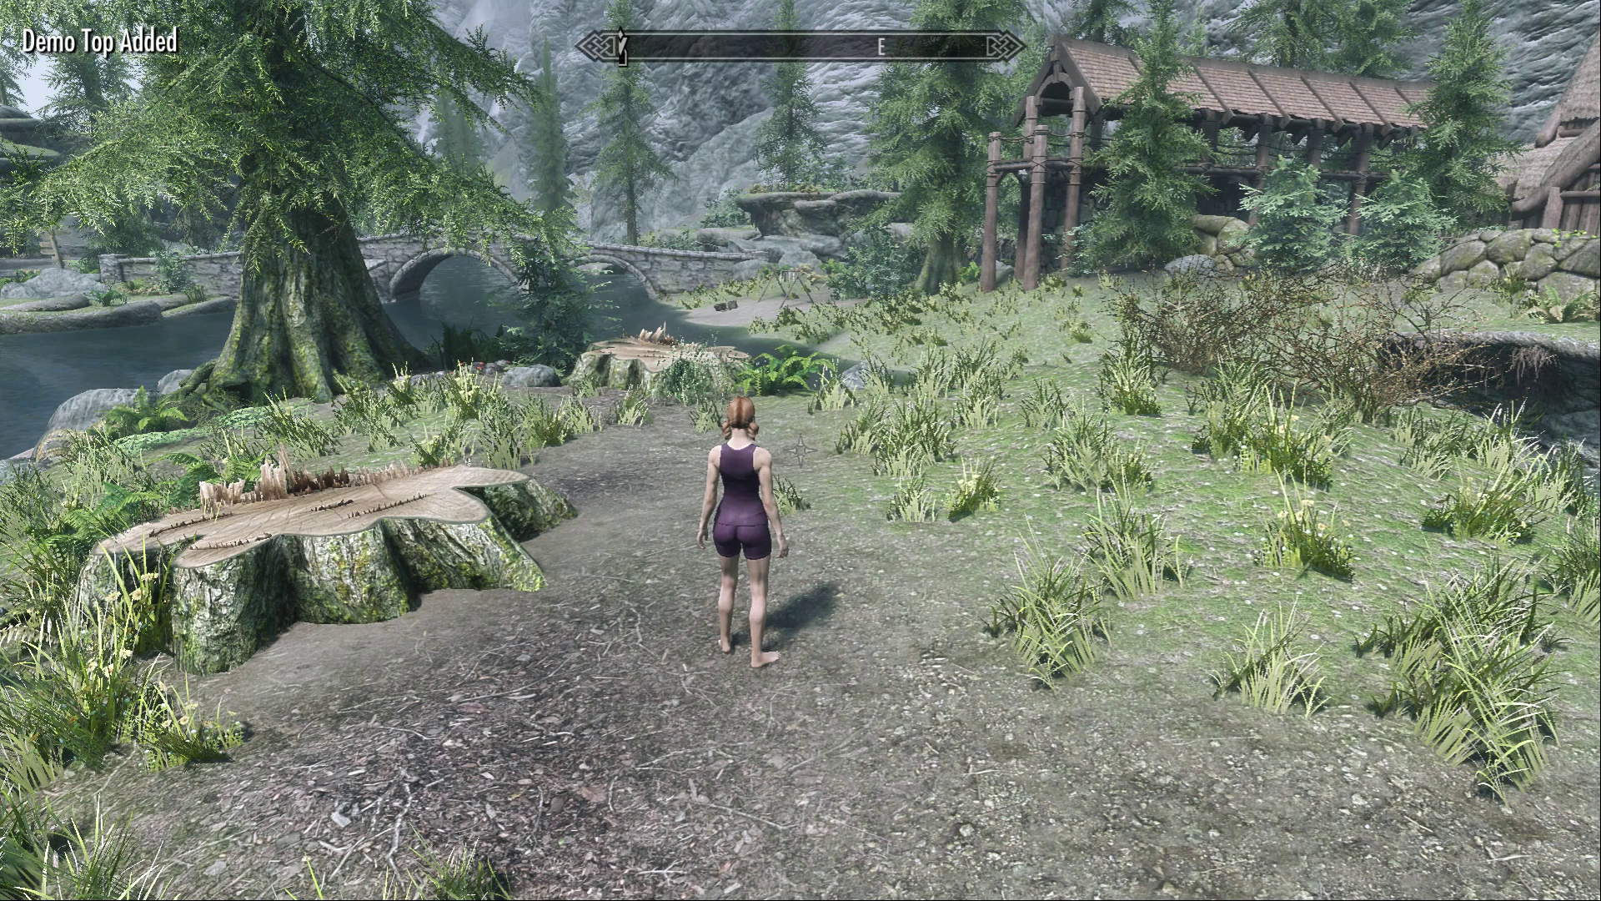
# Equip the Demo Pants and Demo Top from the apparel inventory and return to the game view.
pyautogui.press('i')
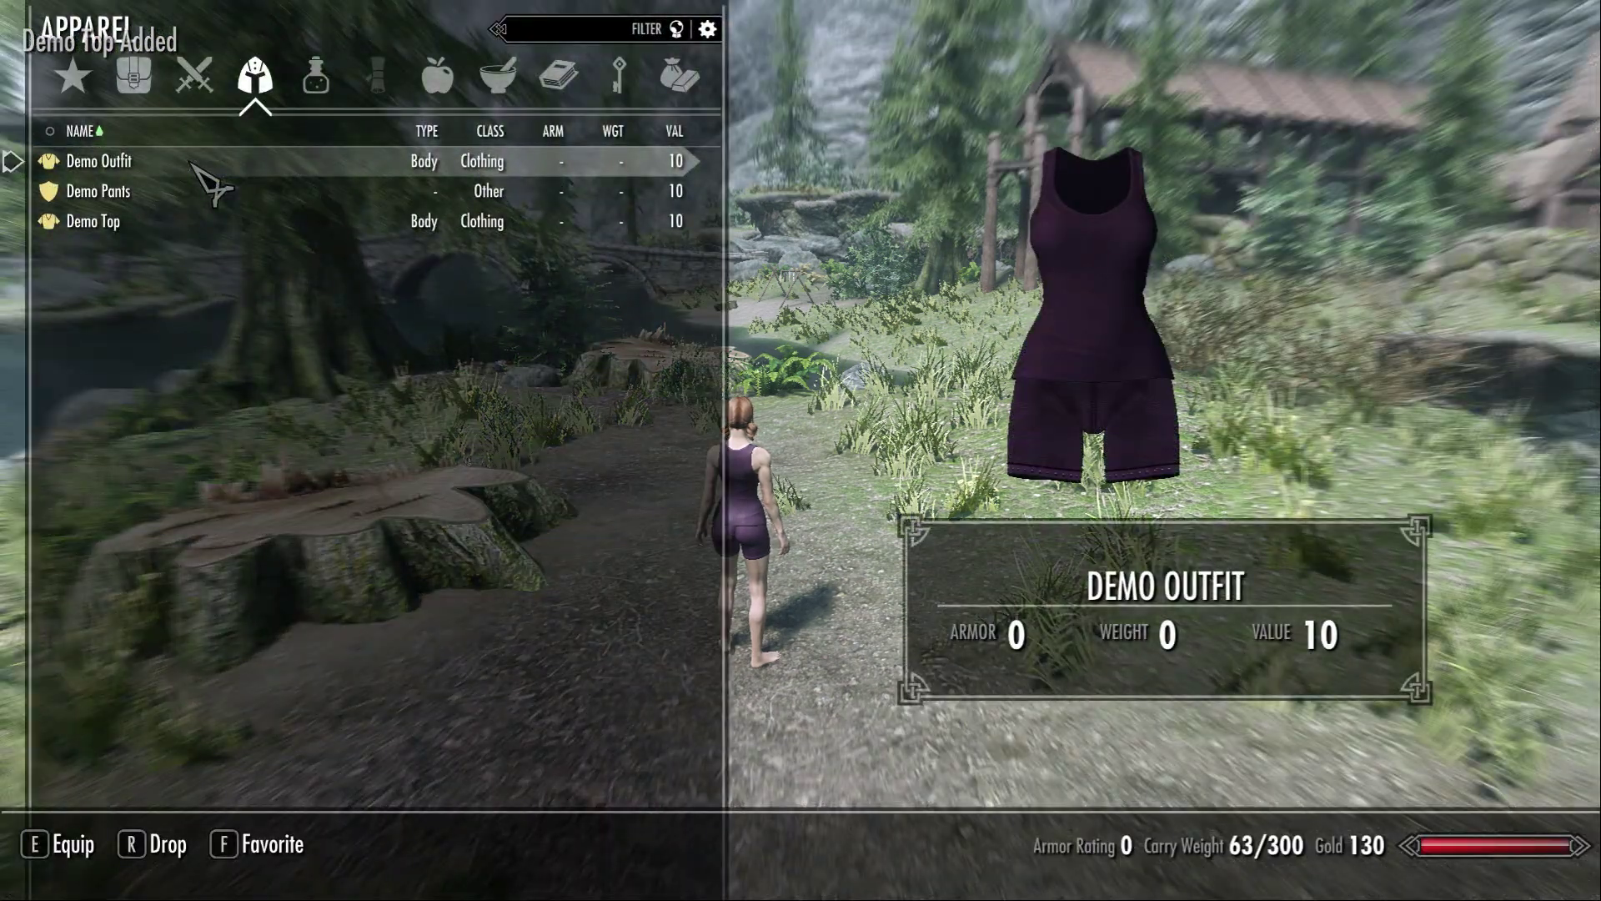
pyautogui.click(171, 190)
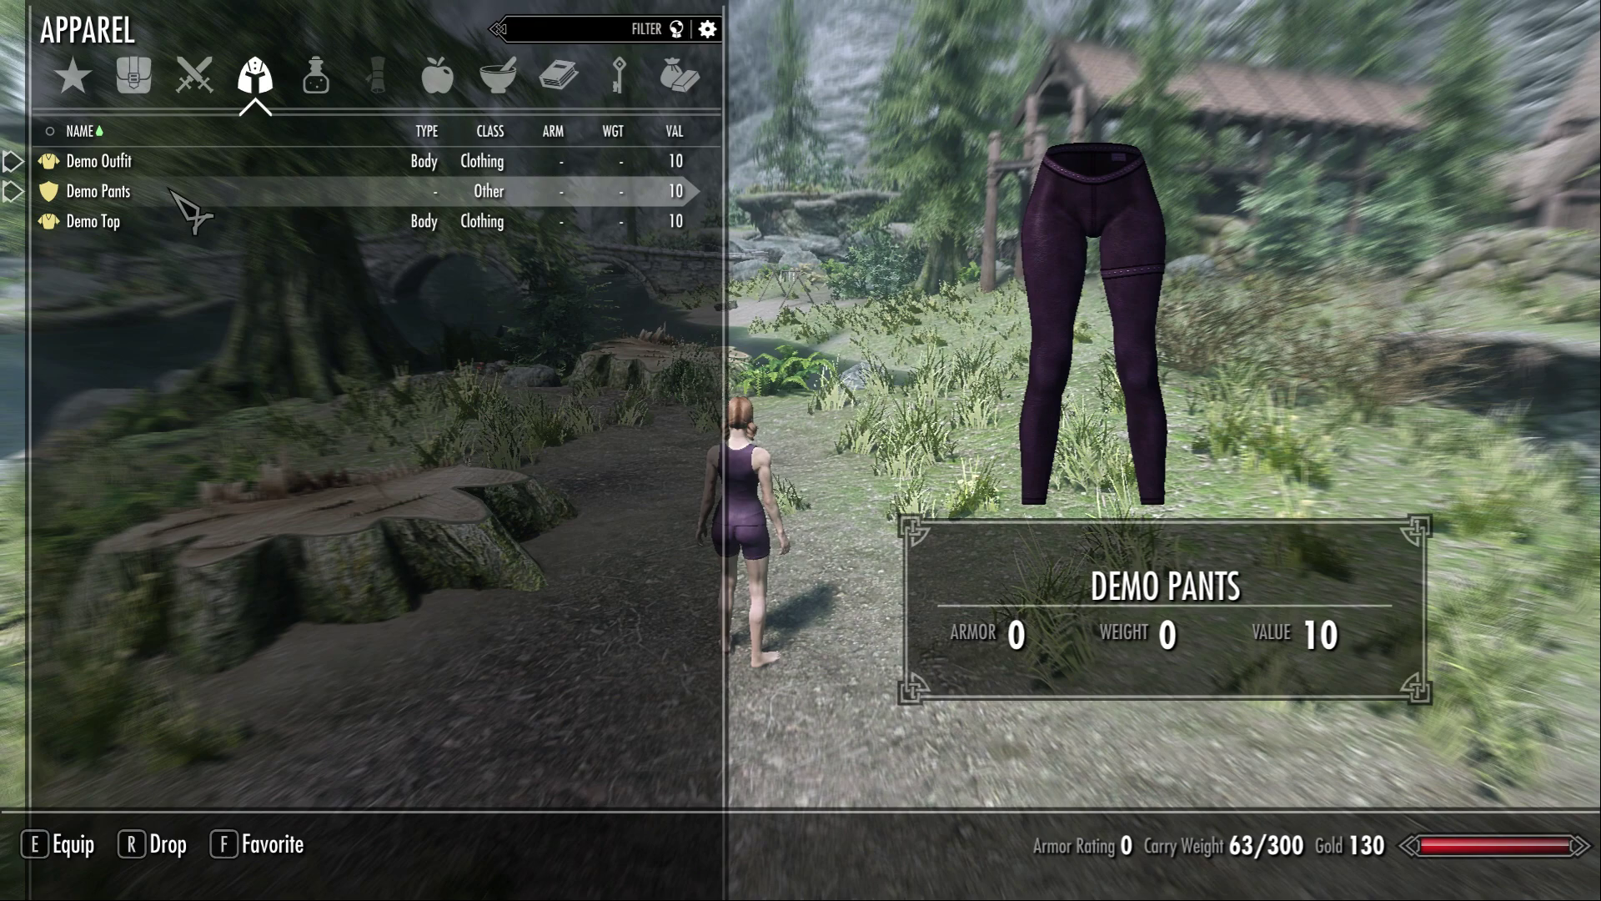
pyautogui.click(107, 219)
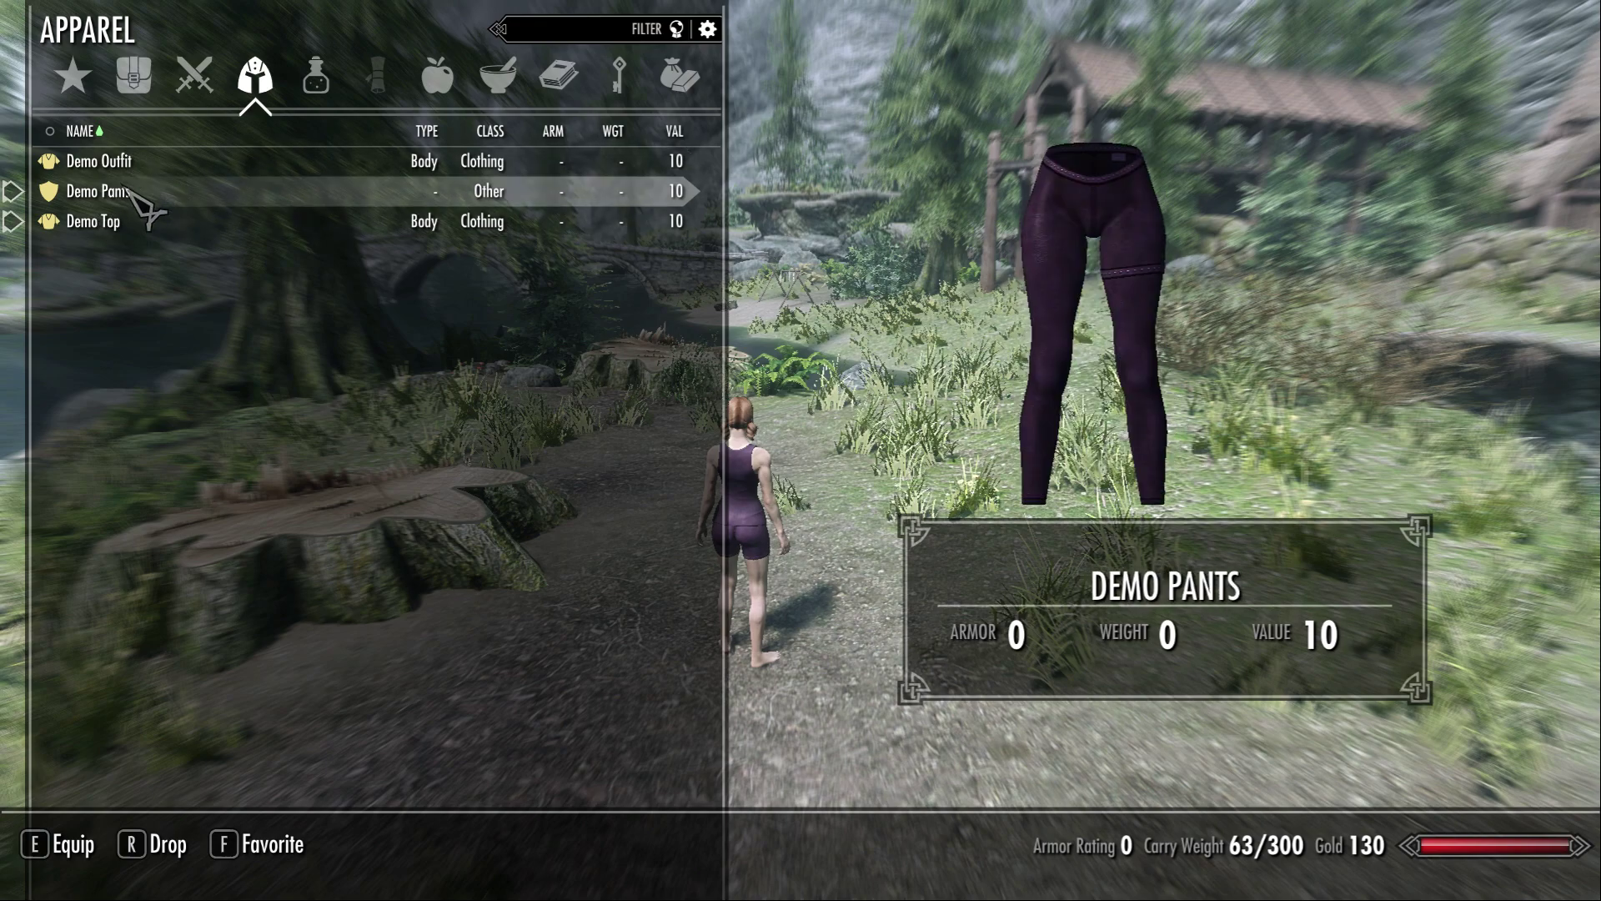
pyautogui.press('Tab')
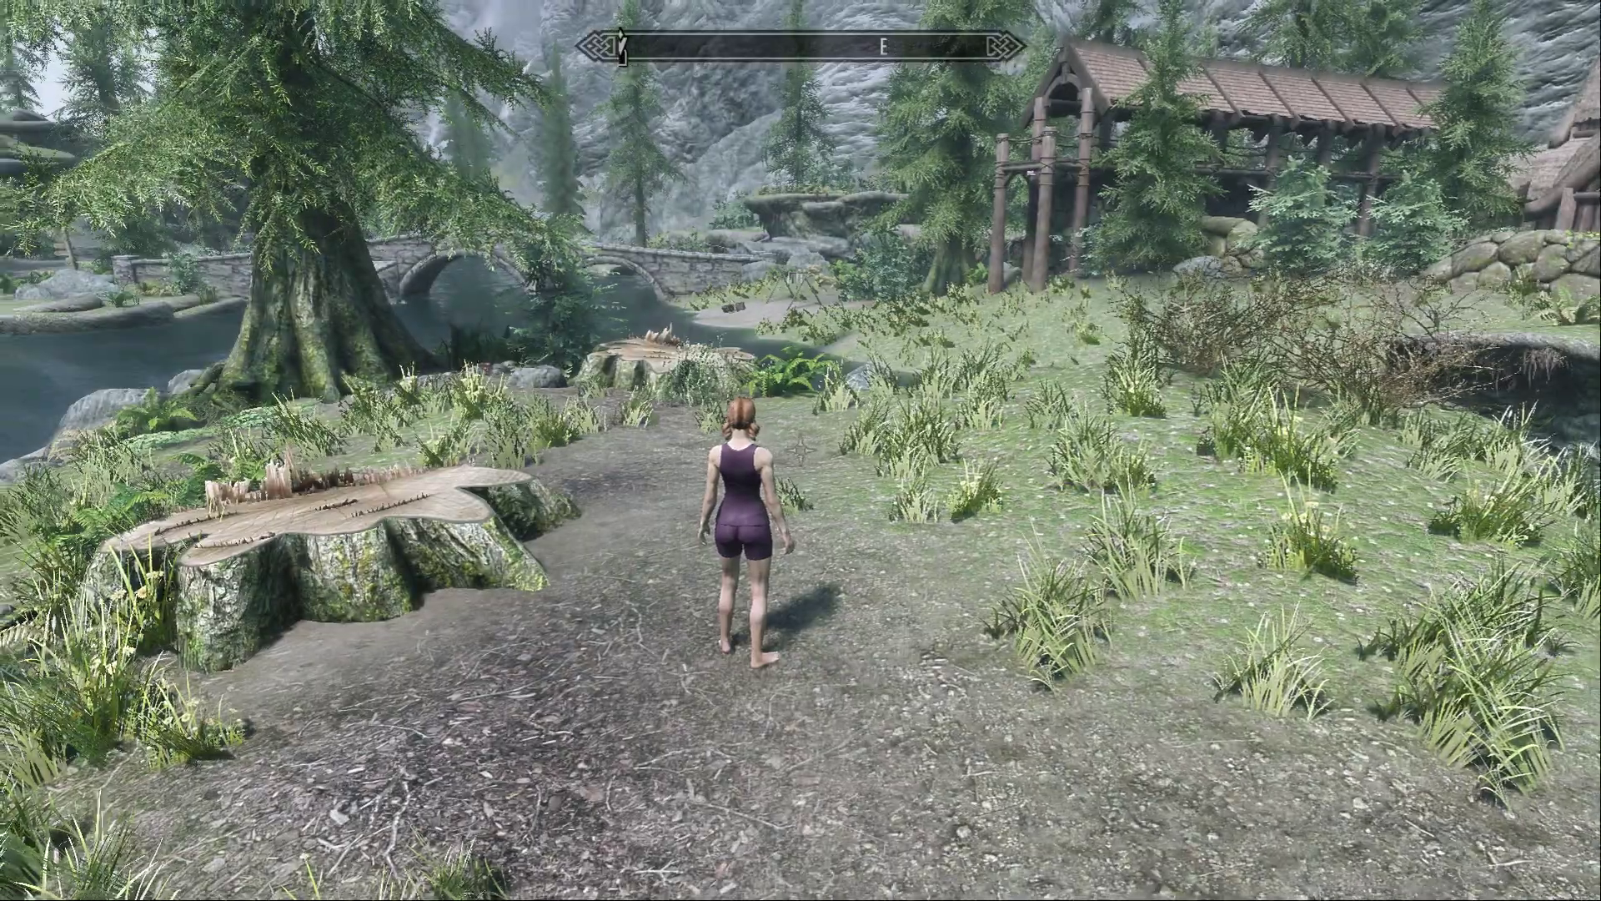
# Open the character editor with the console command showracemenu and frame the character's body to check the equipped shorts.
pyautogui.press('j')
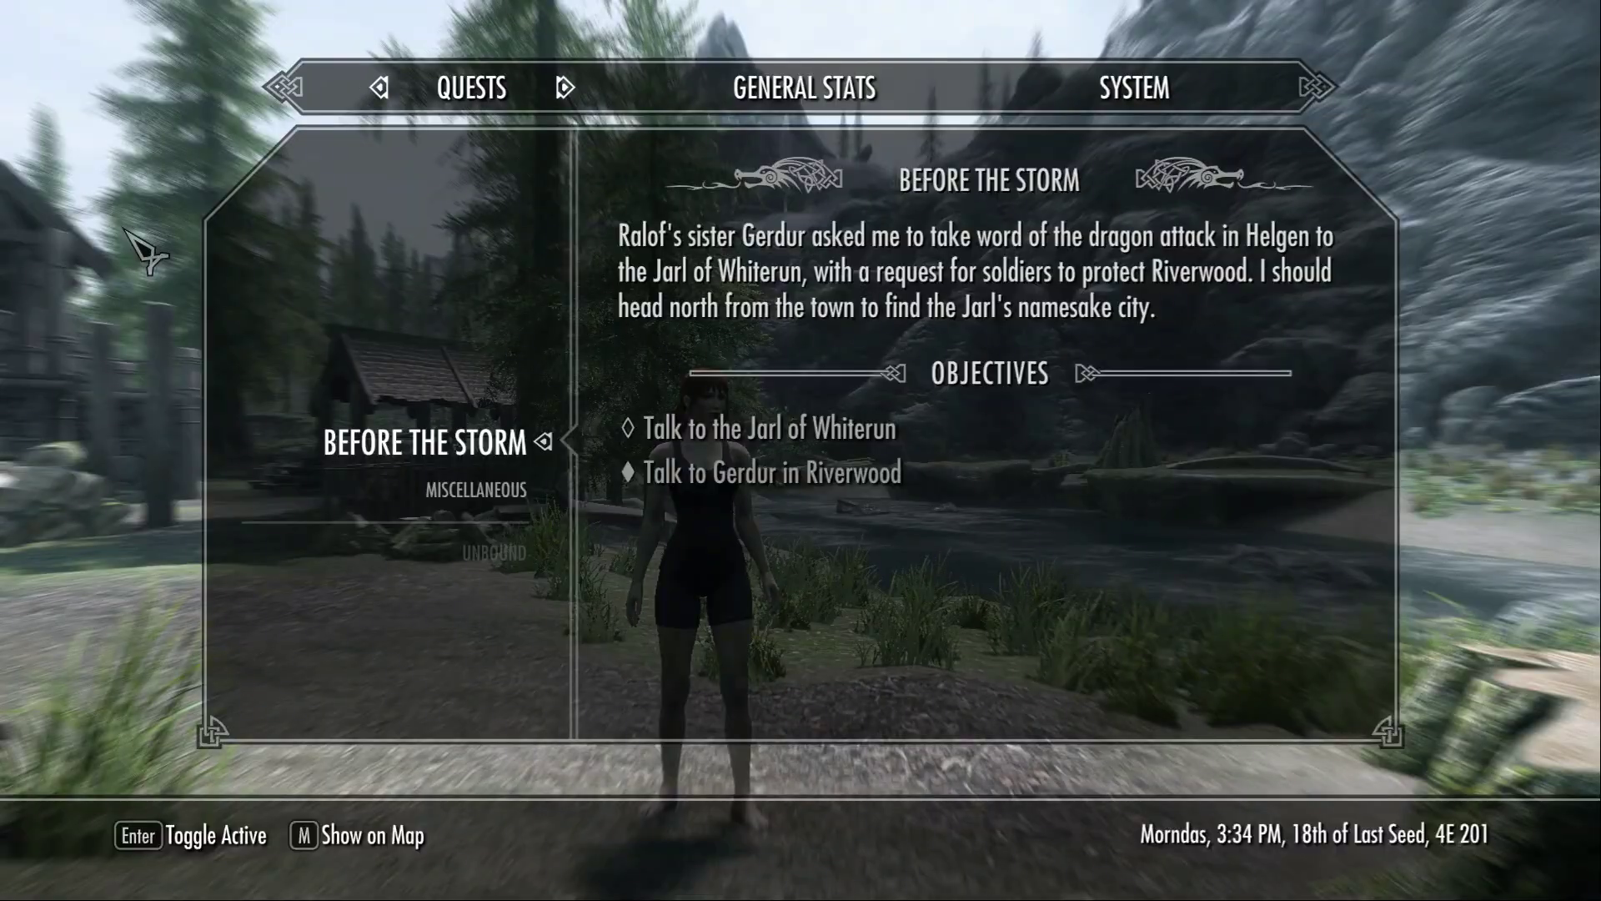
pyautogui.press('Tab')
pyautogui.press('`')
pyautogui.write('showrace')
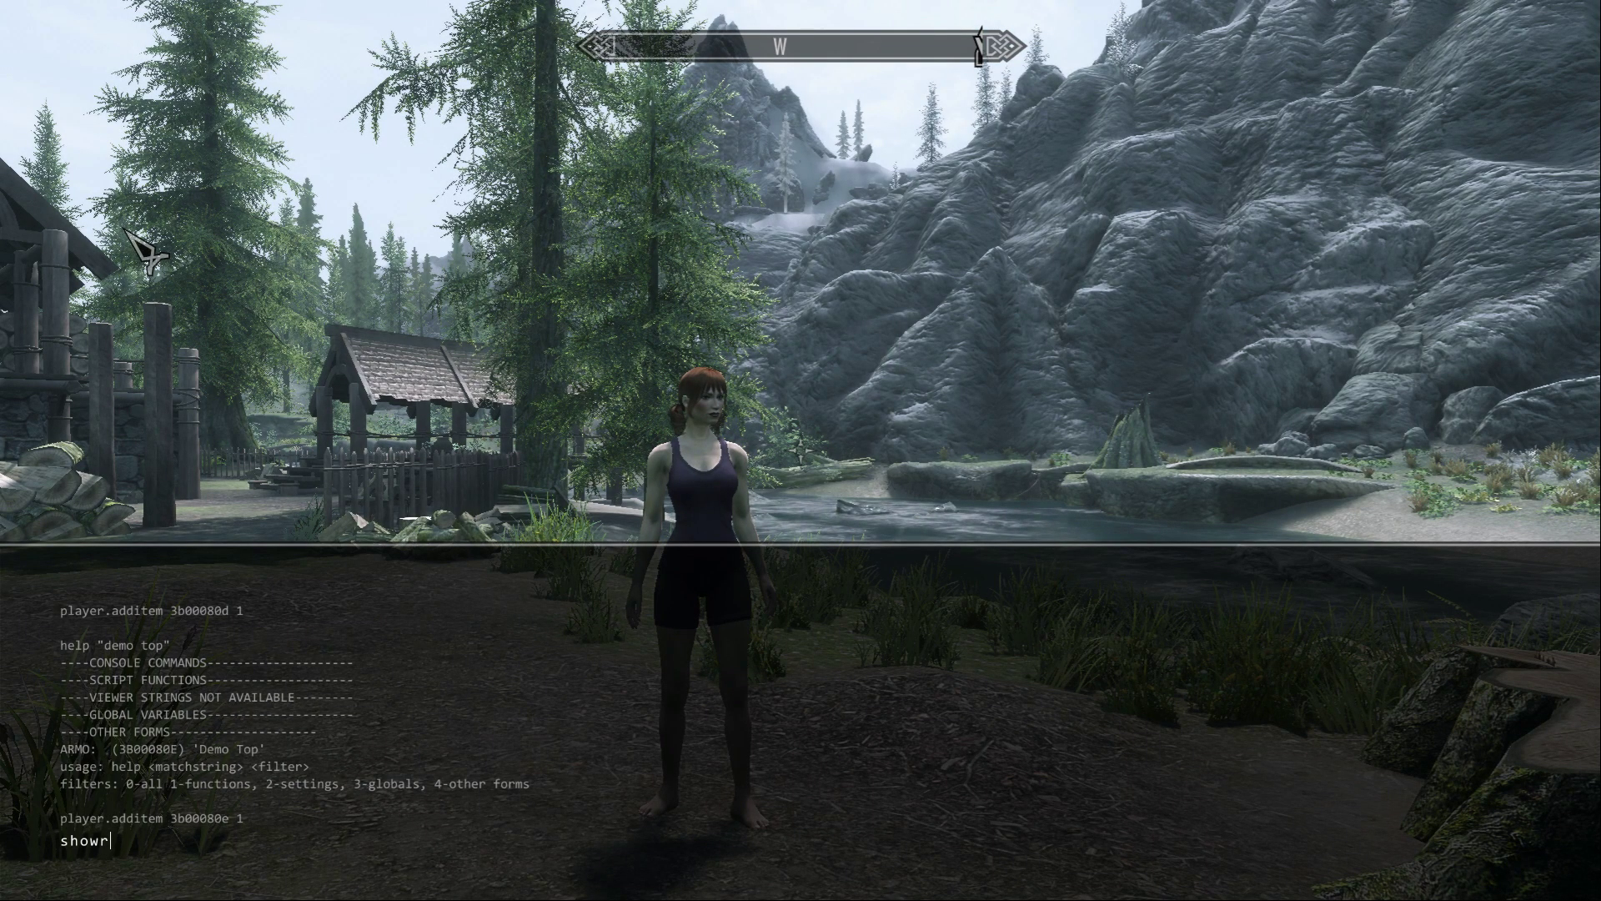
pyautogui.write('menu')
pyautogui.press('Return')
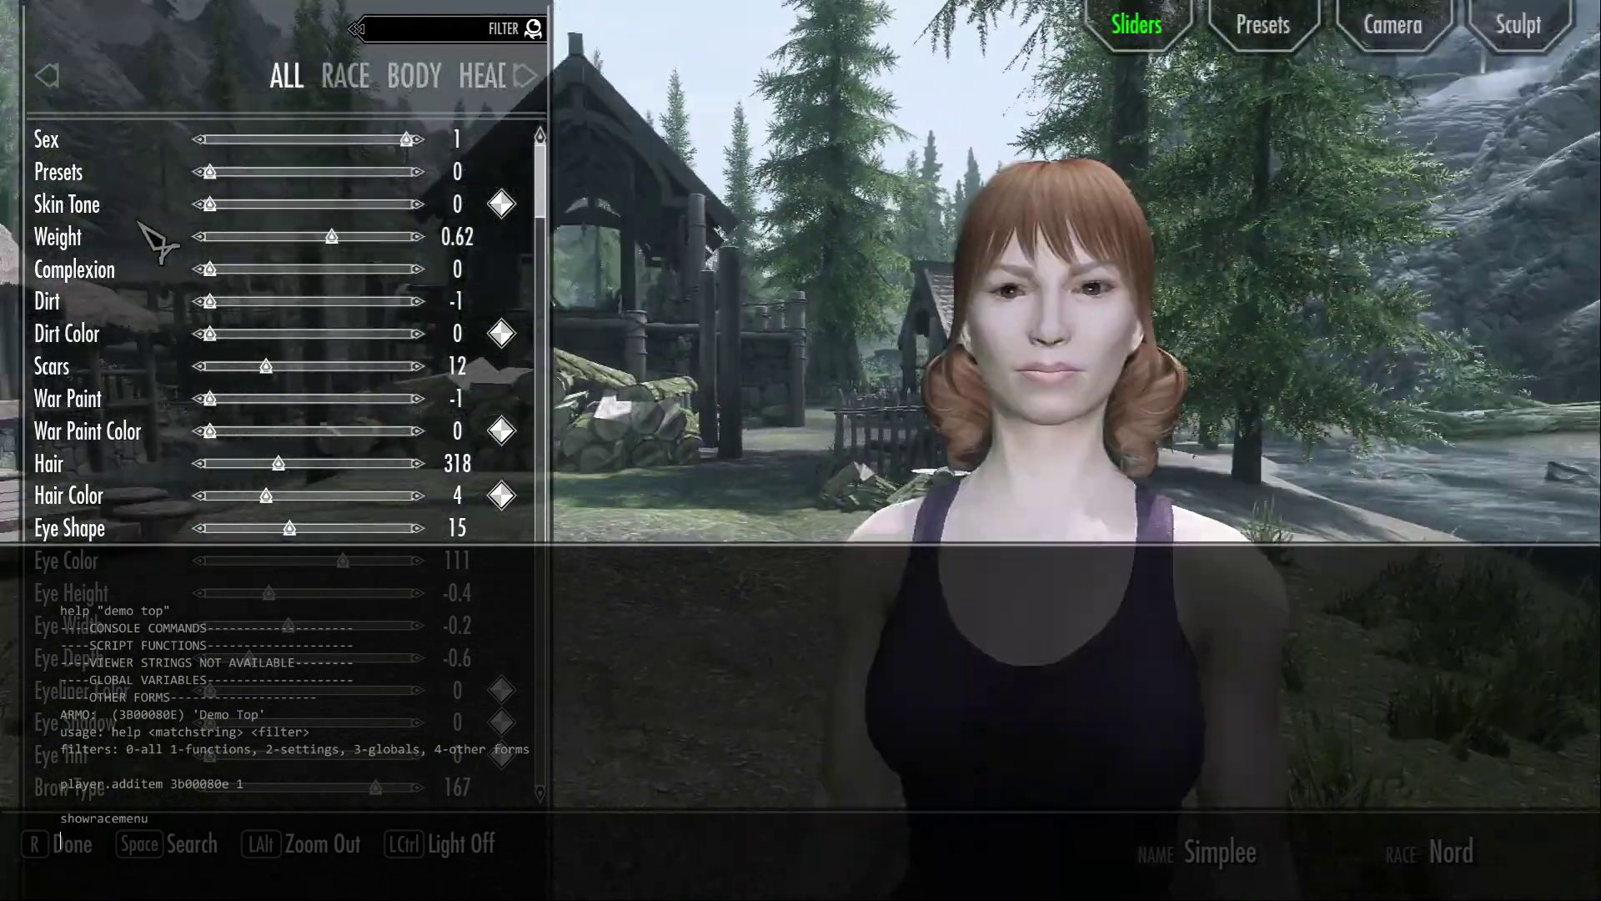
pyautogui.press('alt')
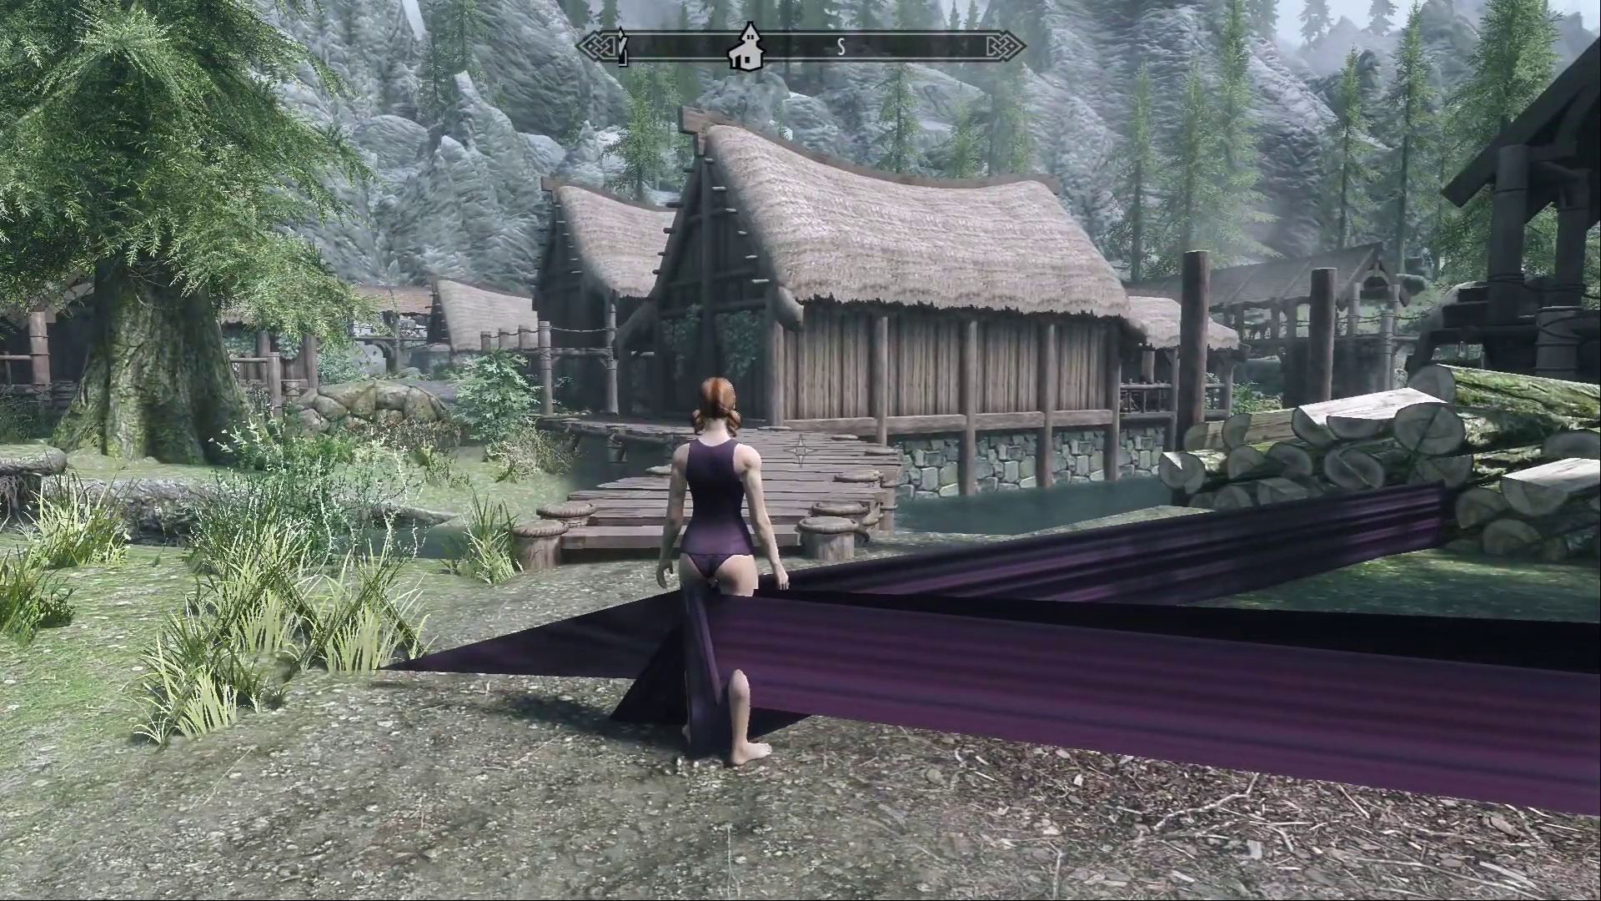
# Bring up the character editor through showracemenu in the console and lower the character's weight to test the distorted shorts.
pyautogui.press('`')
pyautogui.write('showracemenu')
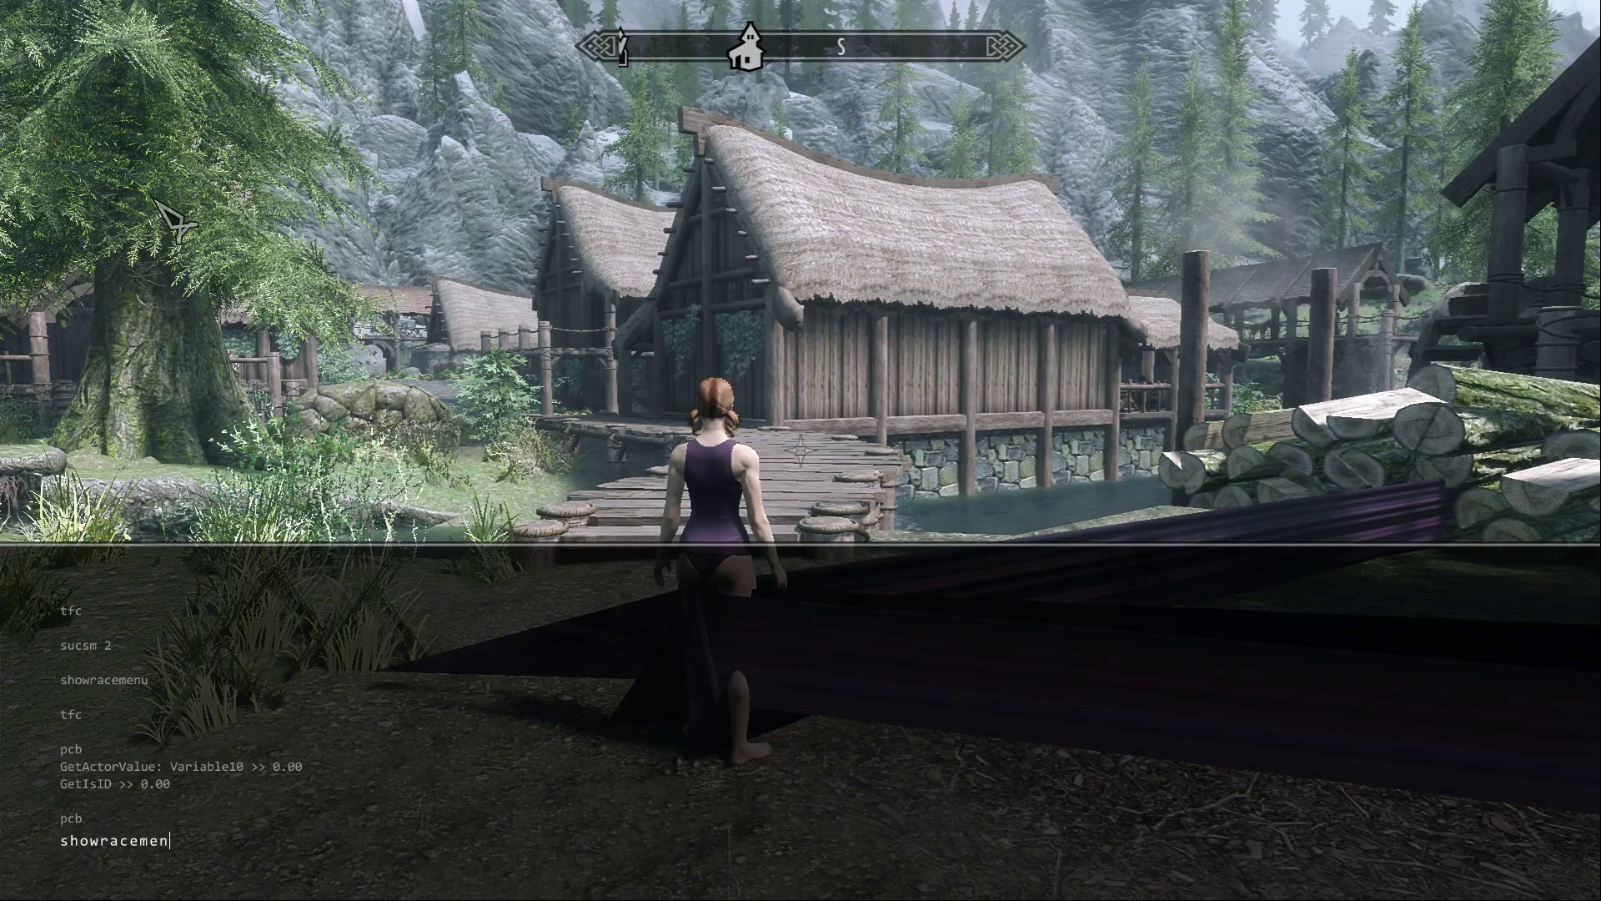
pyautogui.press('Return')
pyautogui.press('`')
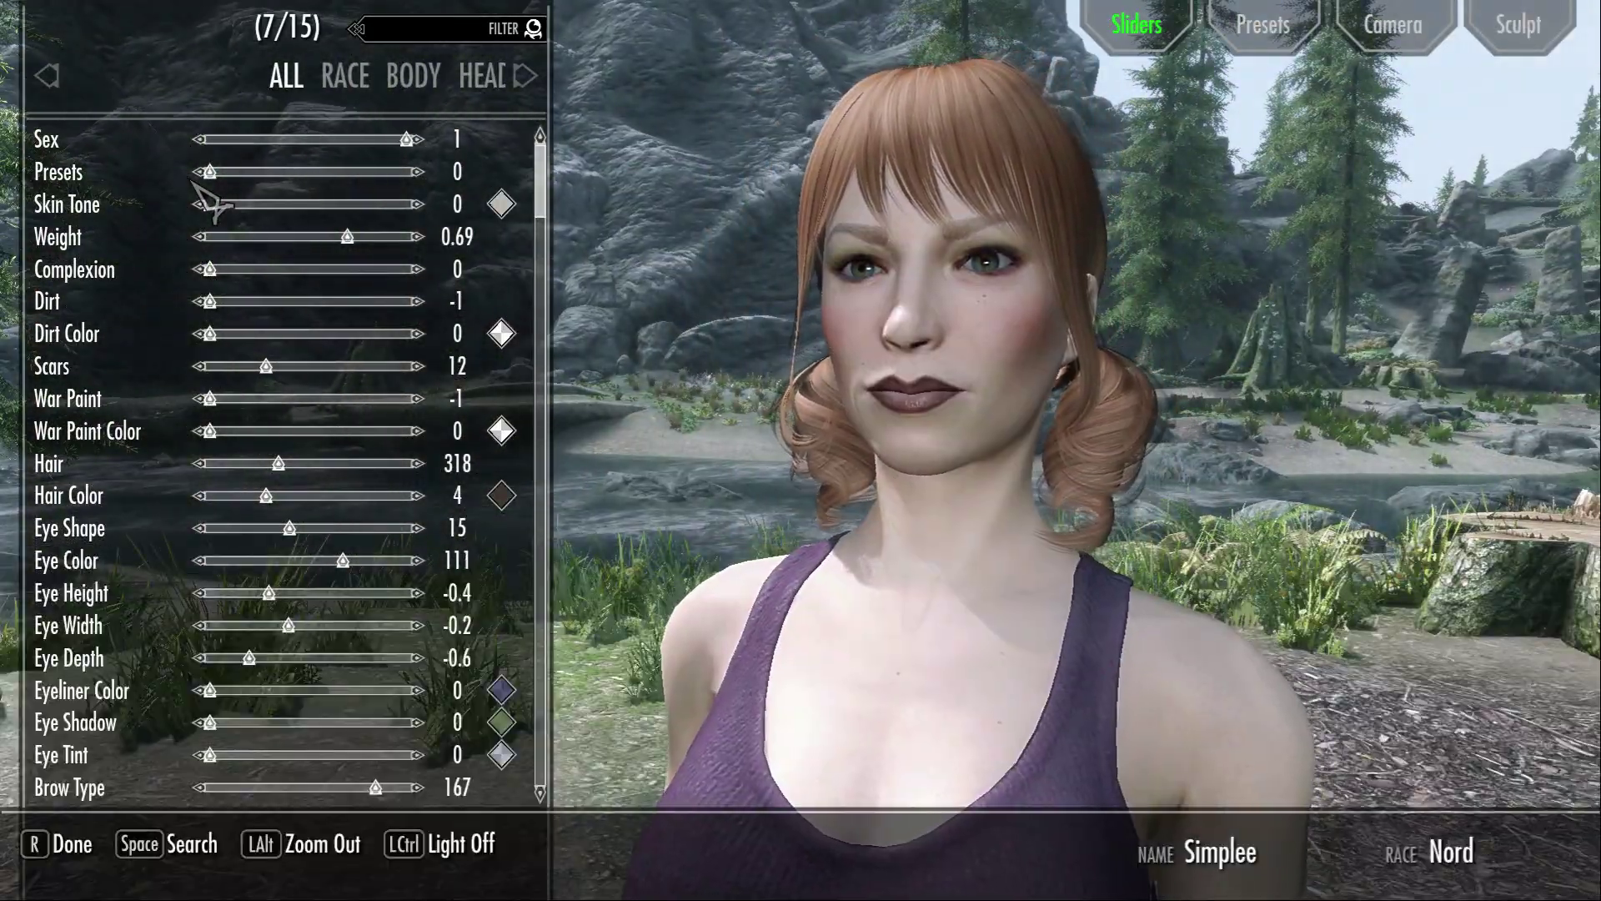
pyautogui.press('alt')
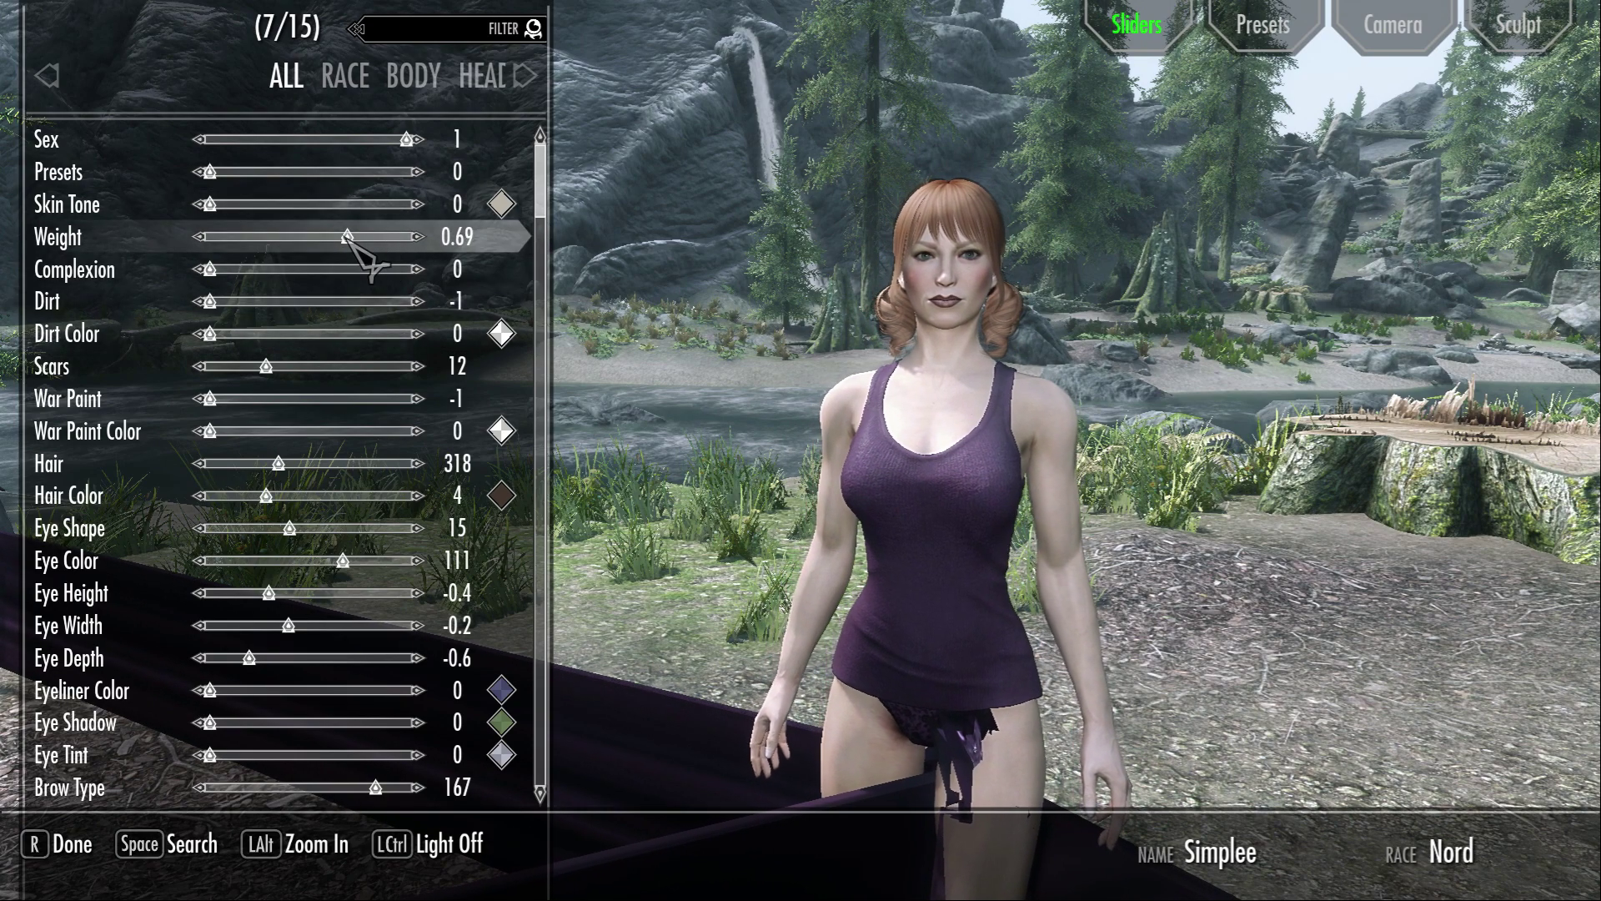
pyautogui.moveTo(359, 238); pyautogui.dragTo(333, 288)
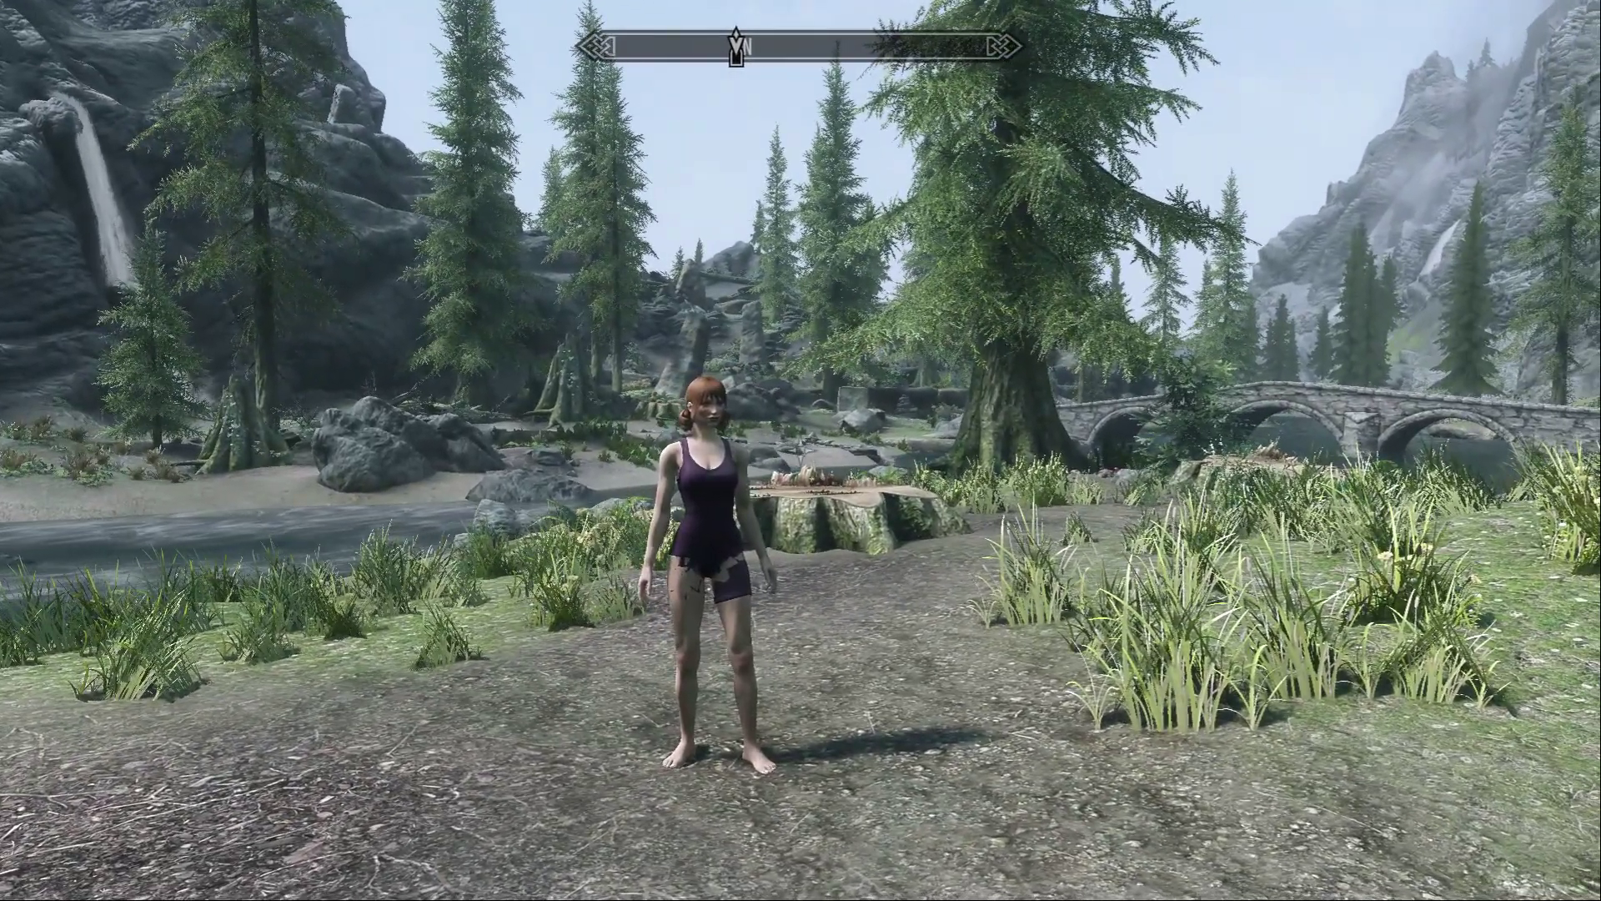
# Reopen the character editor with showracemenu, raise the character's weight to 0.86 to test the torn shorts, and finish editing.
pyautogui.press('`')
pyautogui.write('showrac')
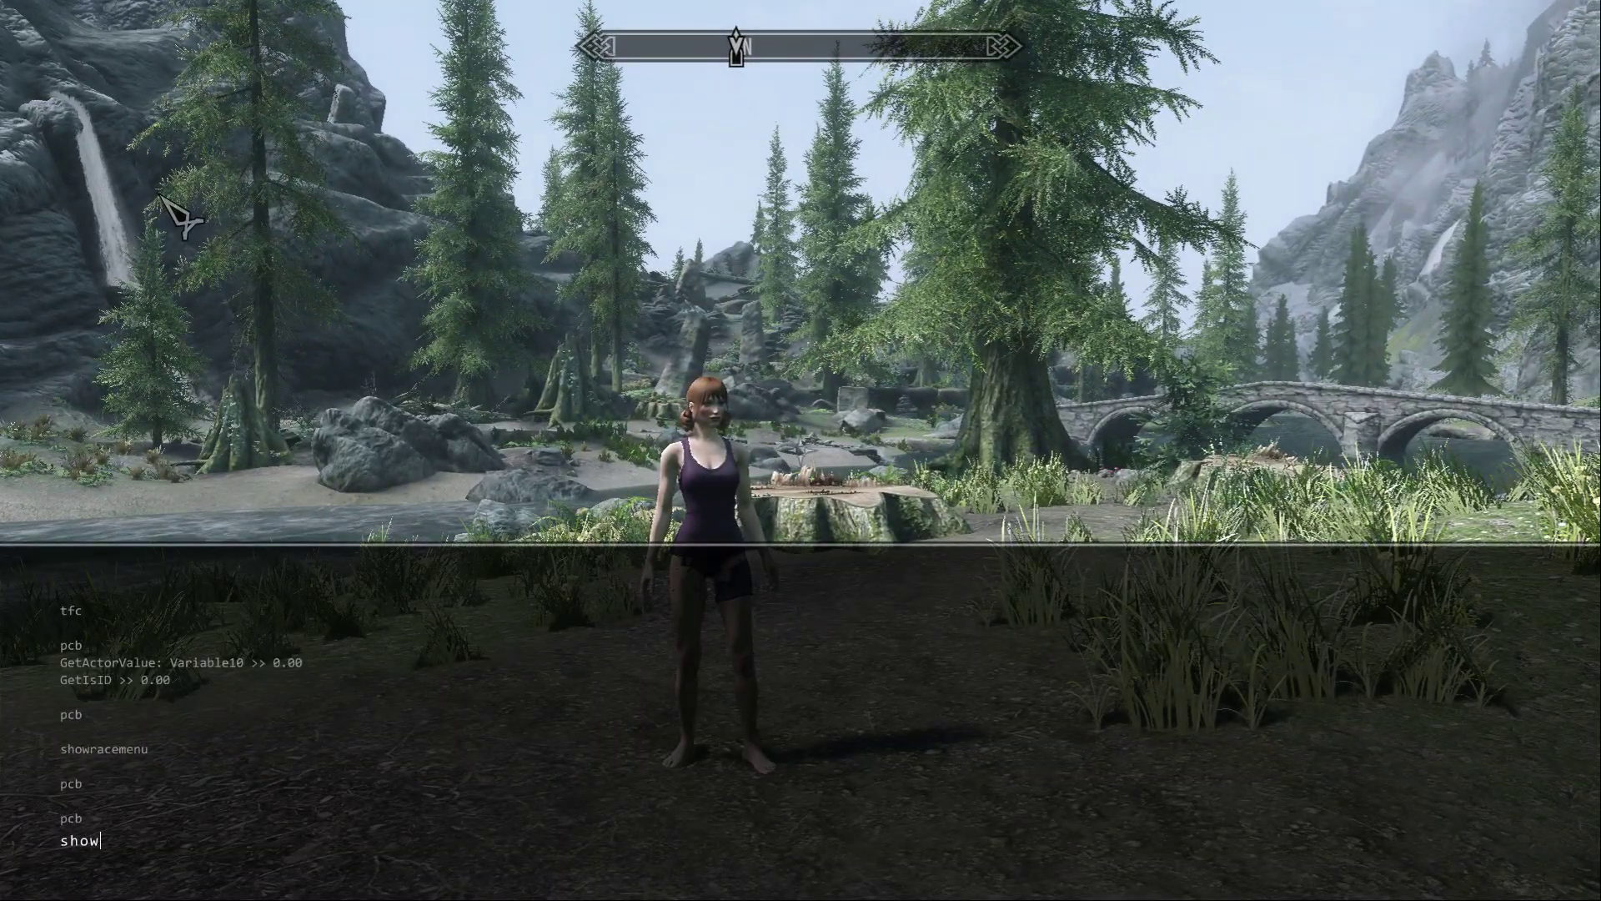
pyautogui.write('emenu')
pyautogui.press('Return')
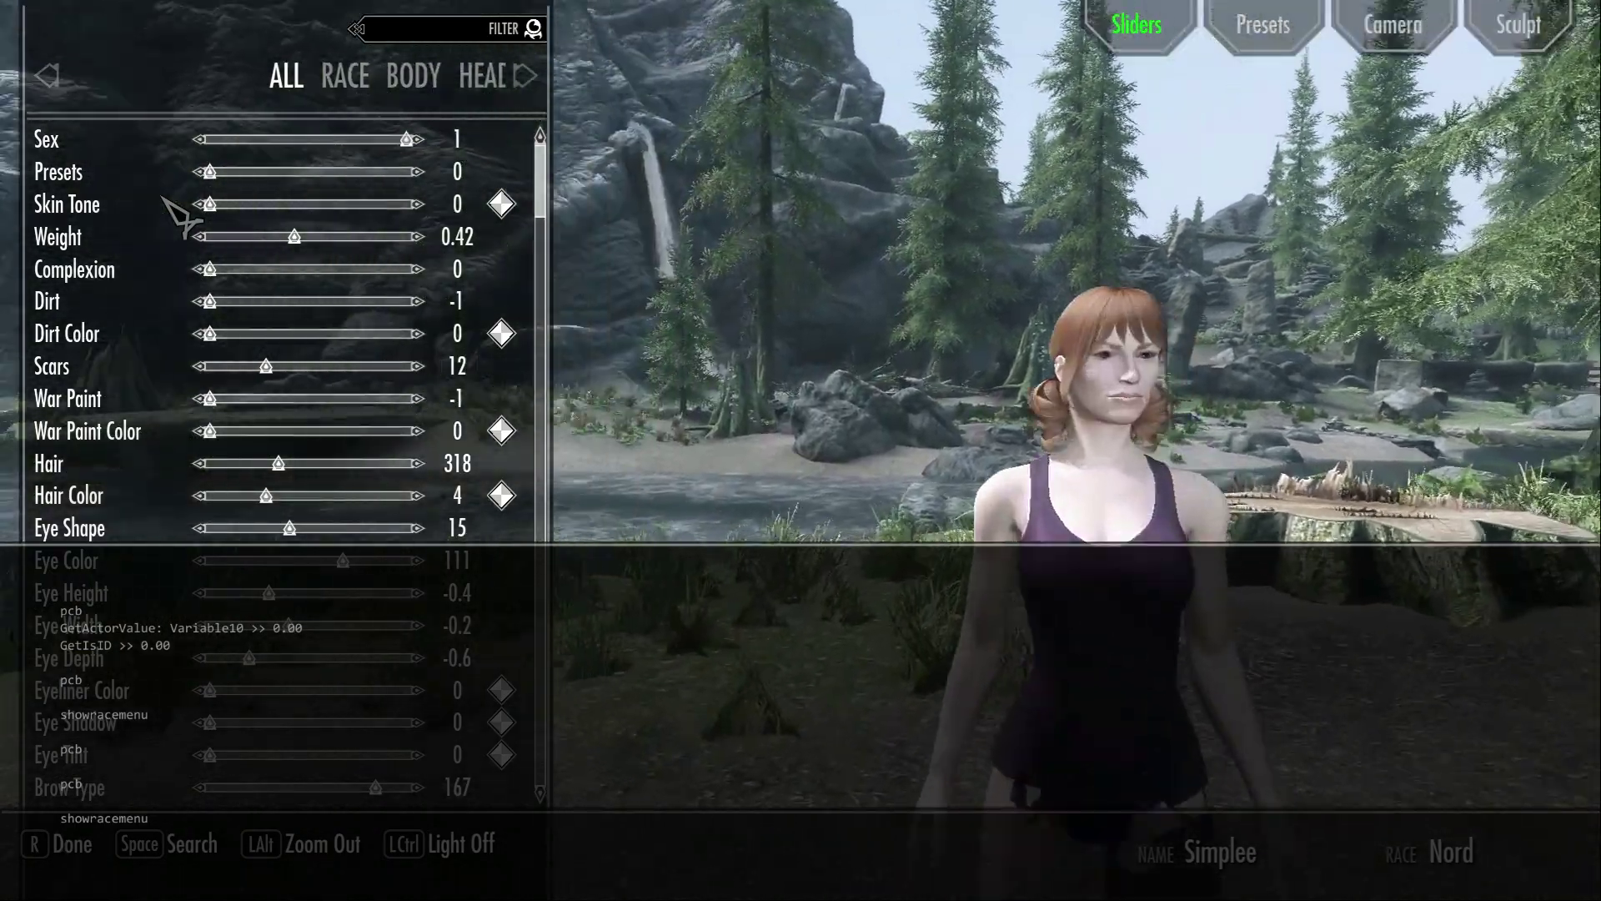
pyautogui.press('`')
pyautogui.press('alt')
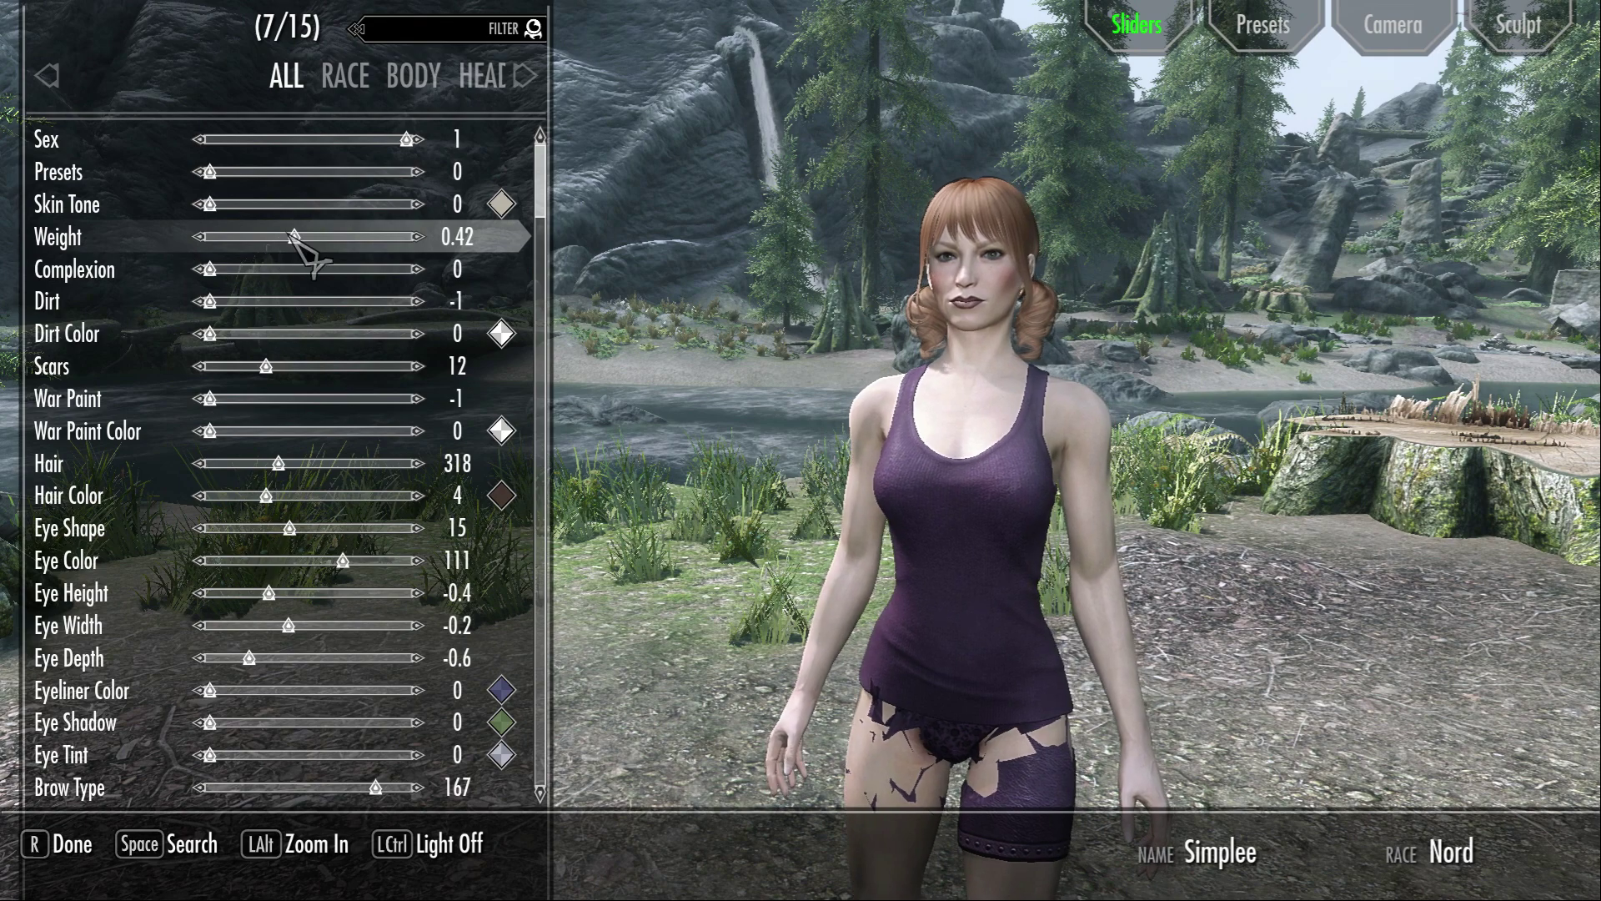
pyautogui.moveTo(296, 237); pyautogui.dragTo(382, 253)
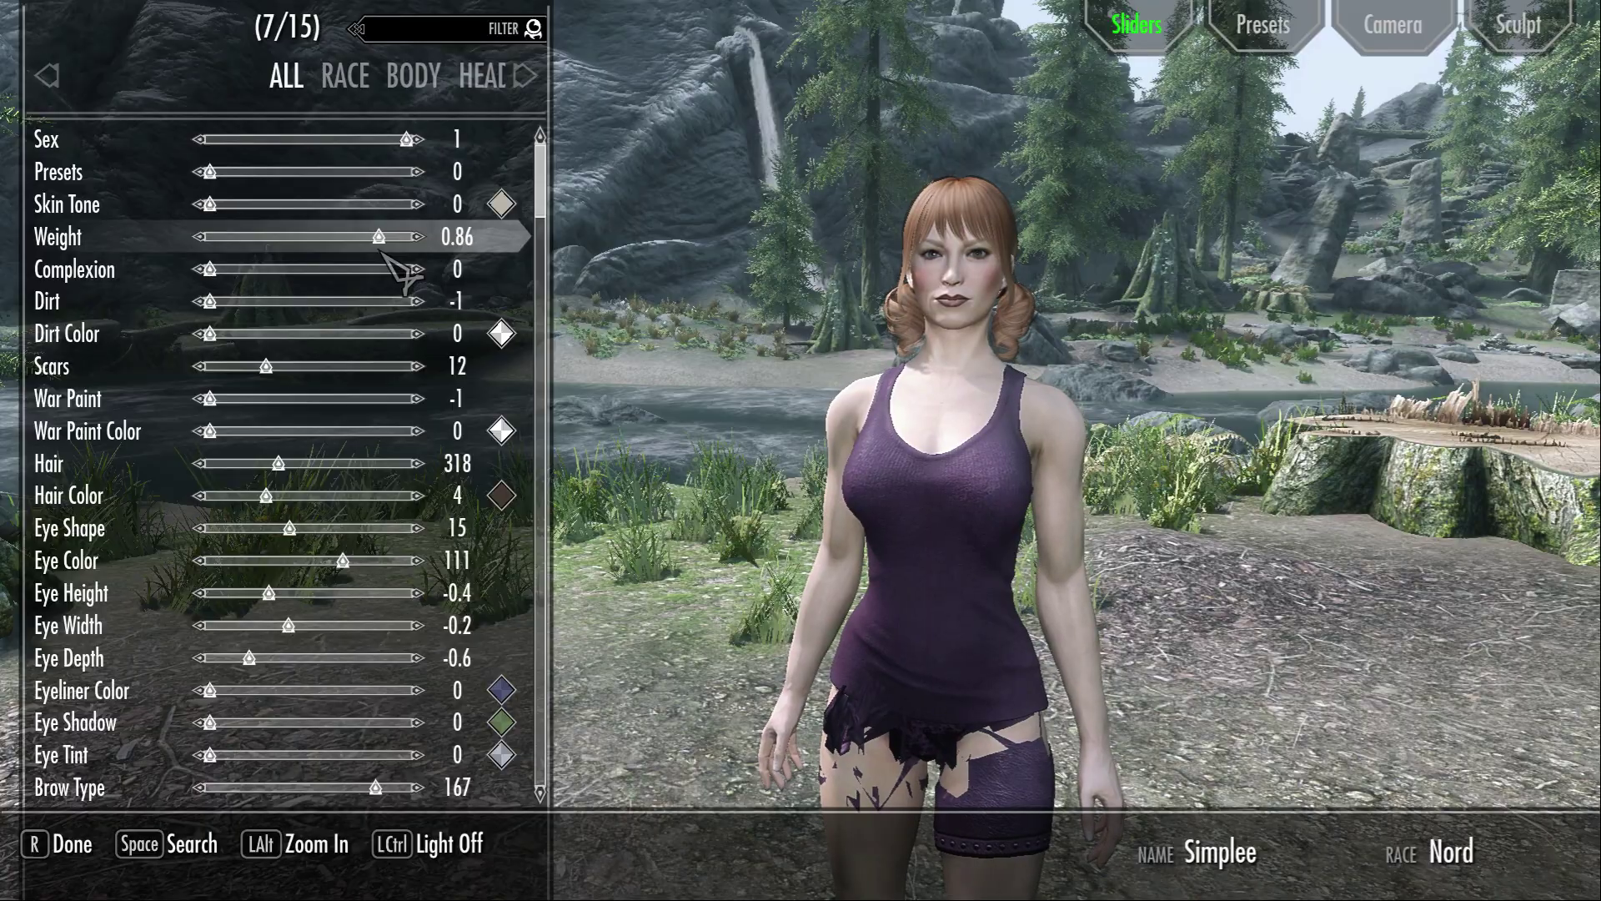
pyautogui.press('r')
pyautogui.press('Return')
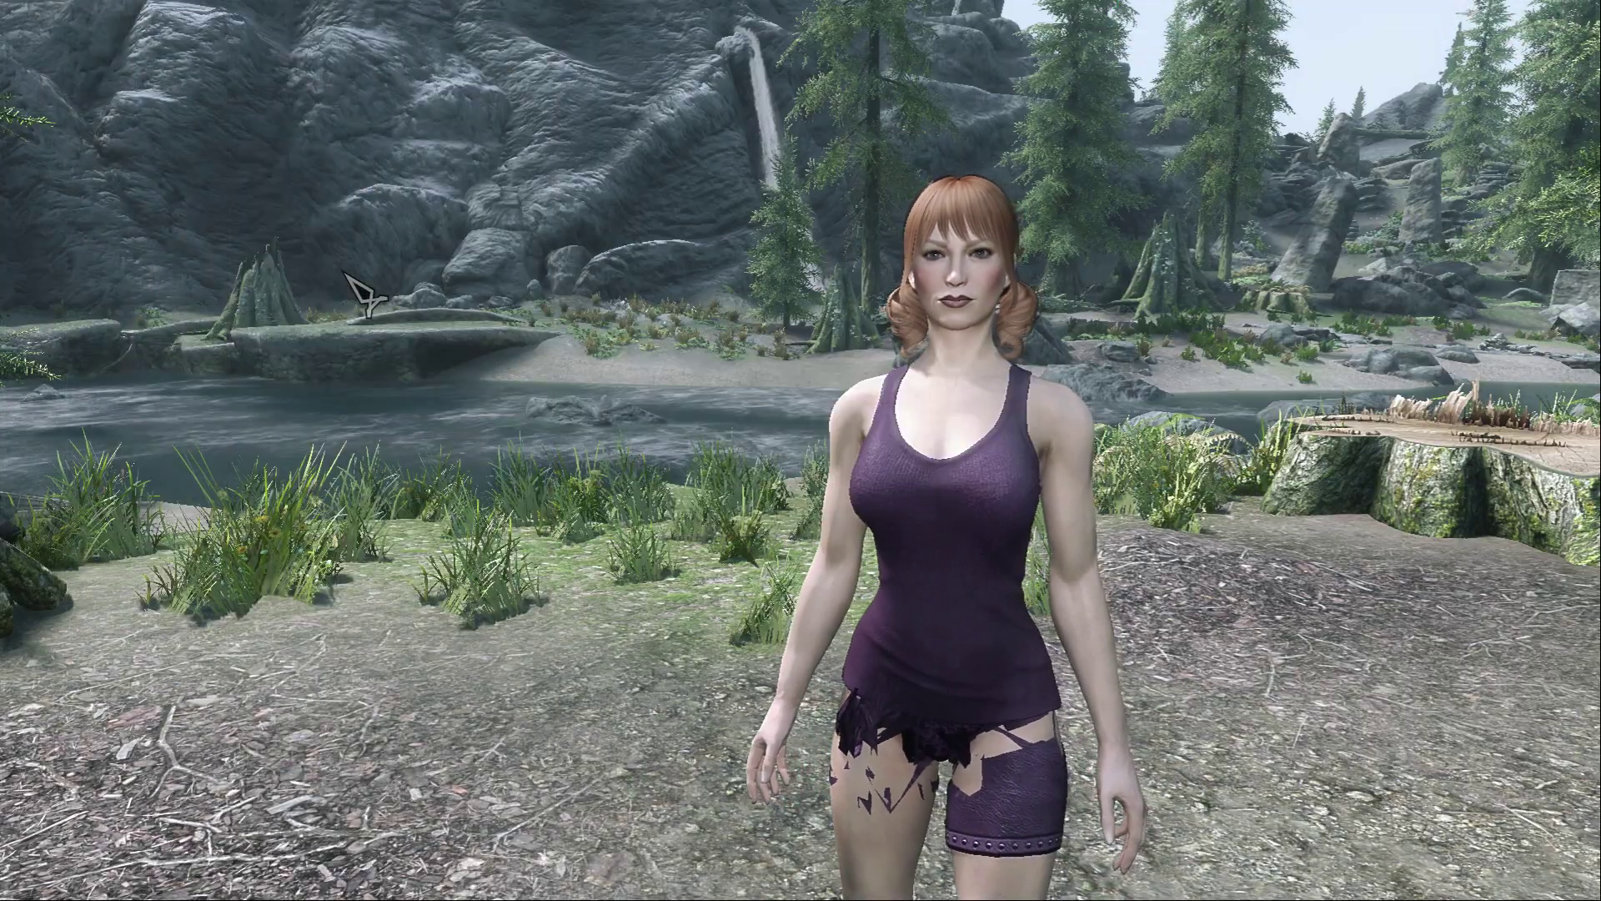